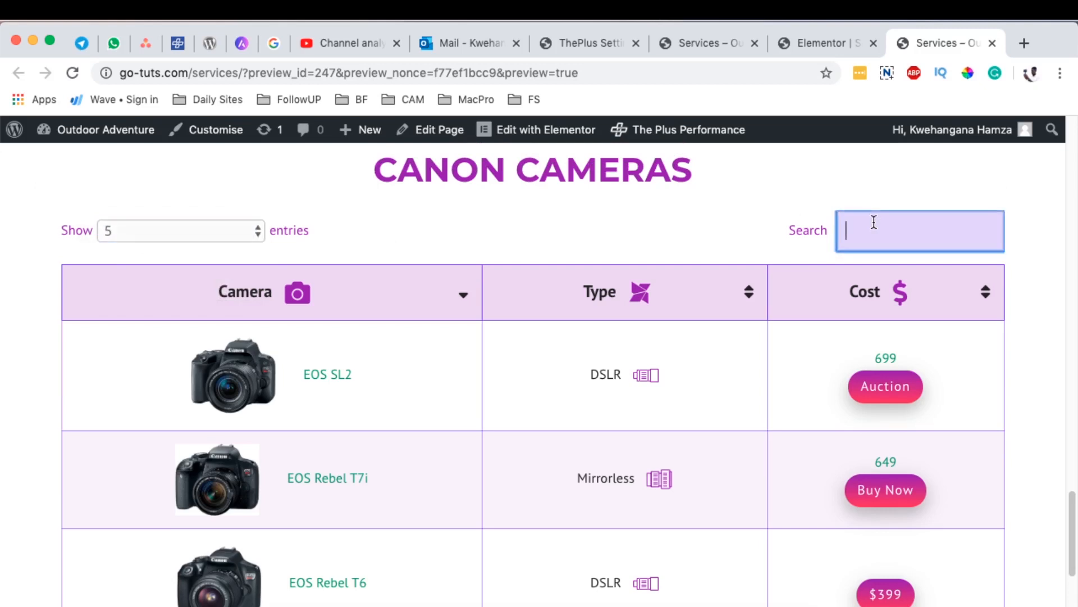
# Step: Test the Canon Cameras table's search with "en" and "d", clear it, and look through the table's rows
pyautogui.write('en')
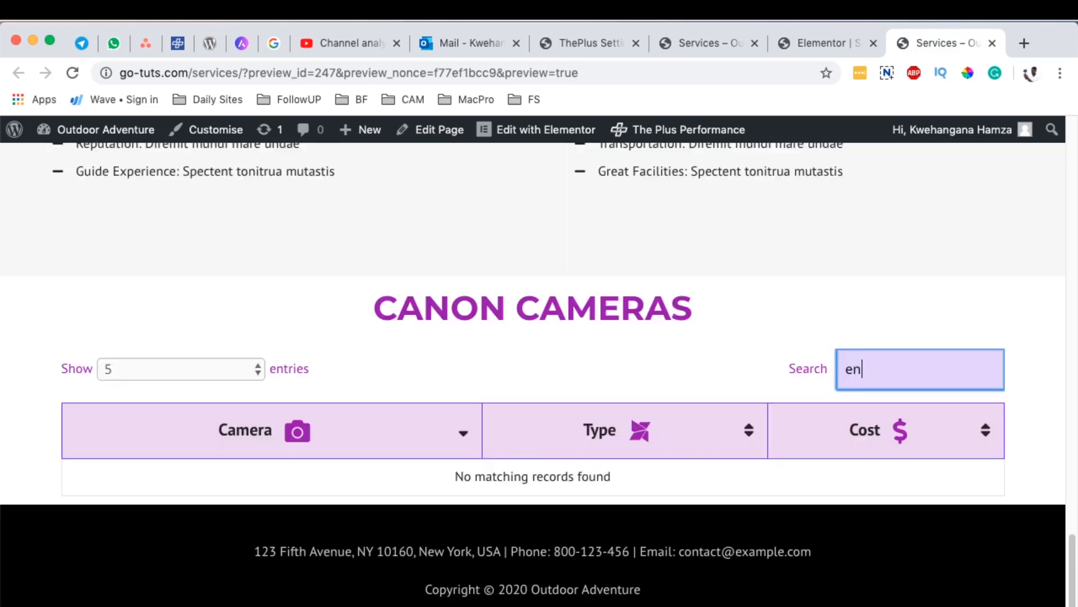
pyautogui.press('BackSpace')
pyautogui.press('BackSpace')
pyautogui.write('d')
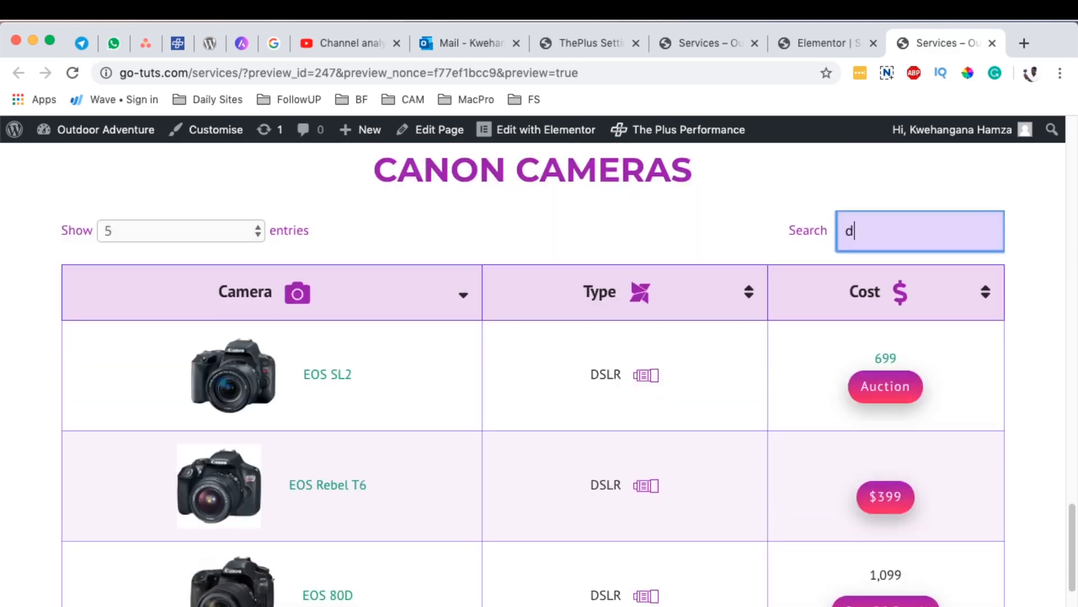
pyautogui.press('BackSpace')
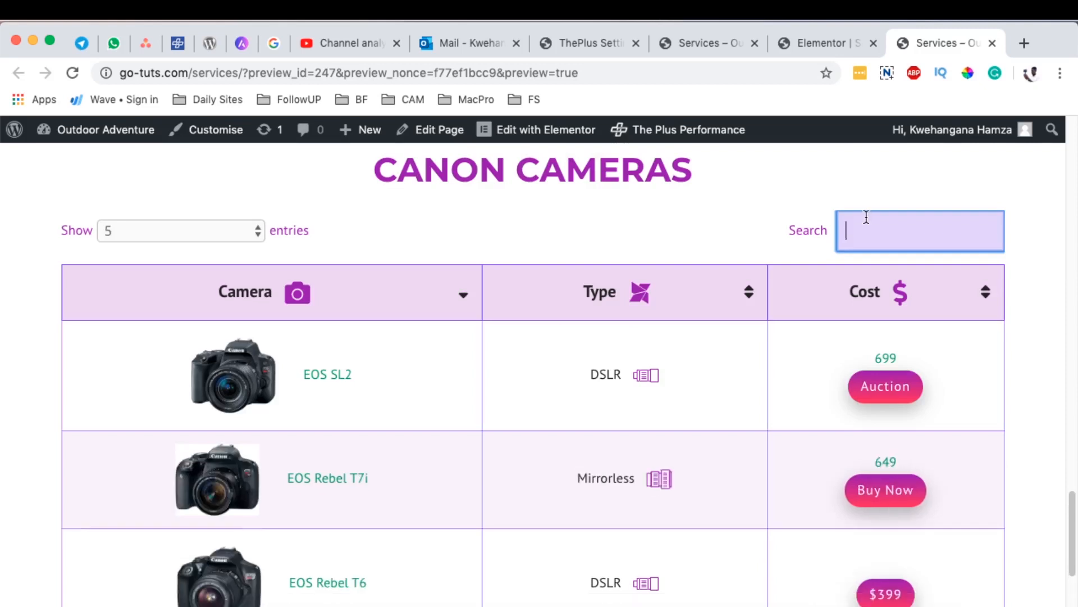
pyautogui.scroll(-1, 56, 358)
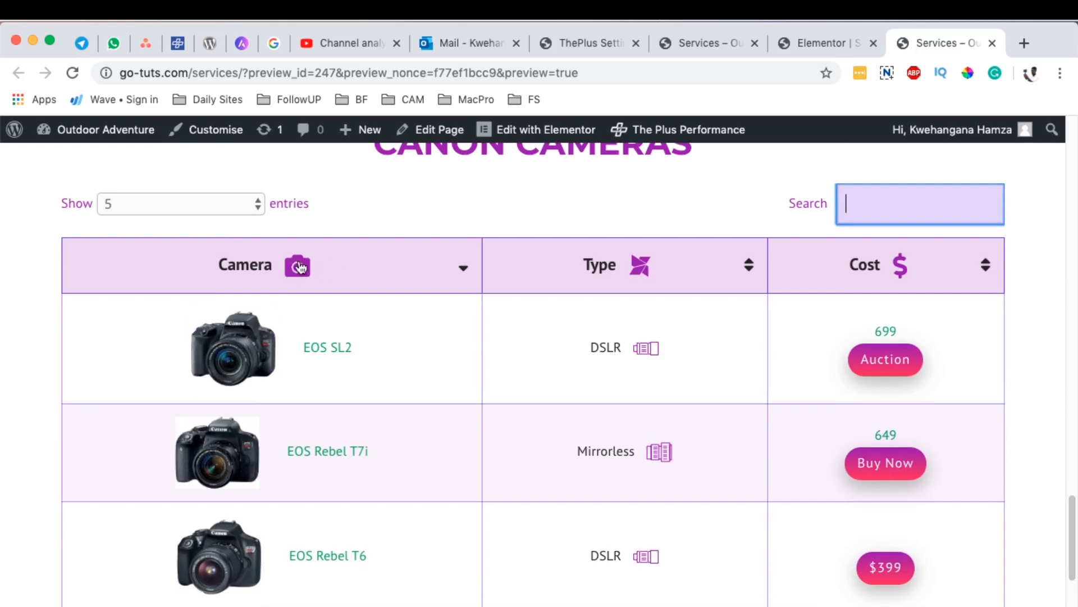
pyautogui.scroll(-1, 996, 343)
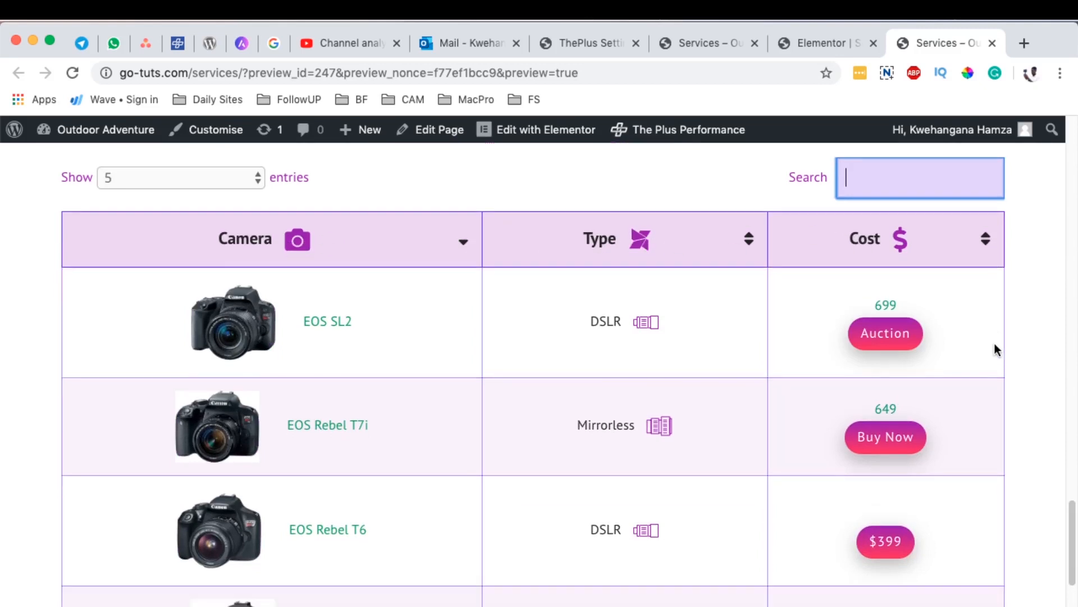
pyautogui.scroll(-4, 921, 326)
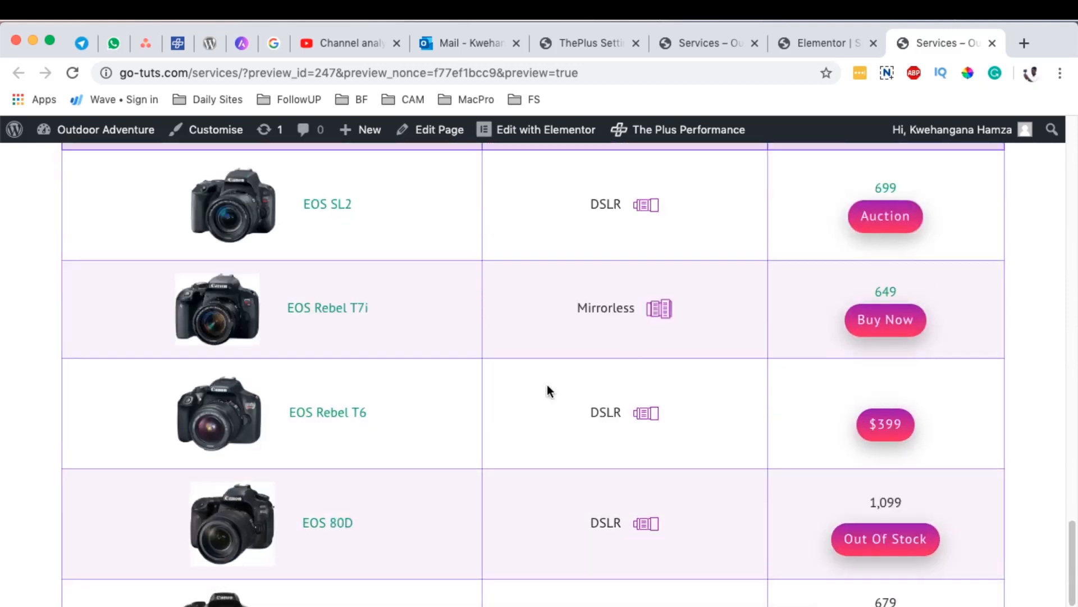
pyautogui.scroll(-3, 704, 391)
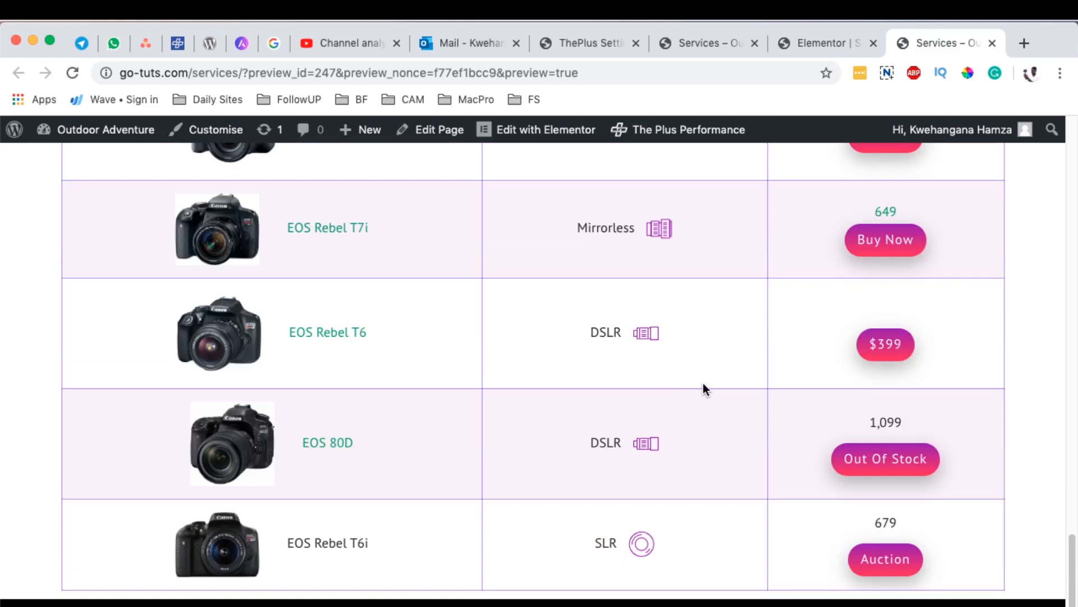
# Step: Switch to the Elementor editor and preview the camera table at tablet and mobile sizes
pyautogui.click(817, 46)
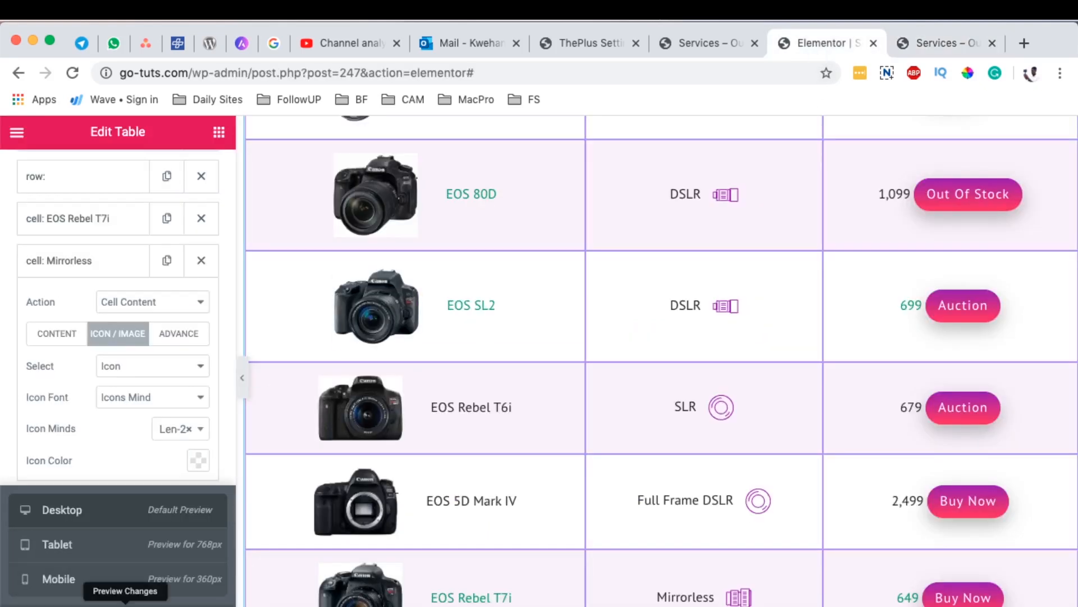
pyautogui.click(104, 557)
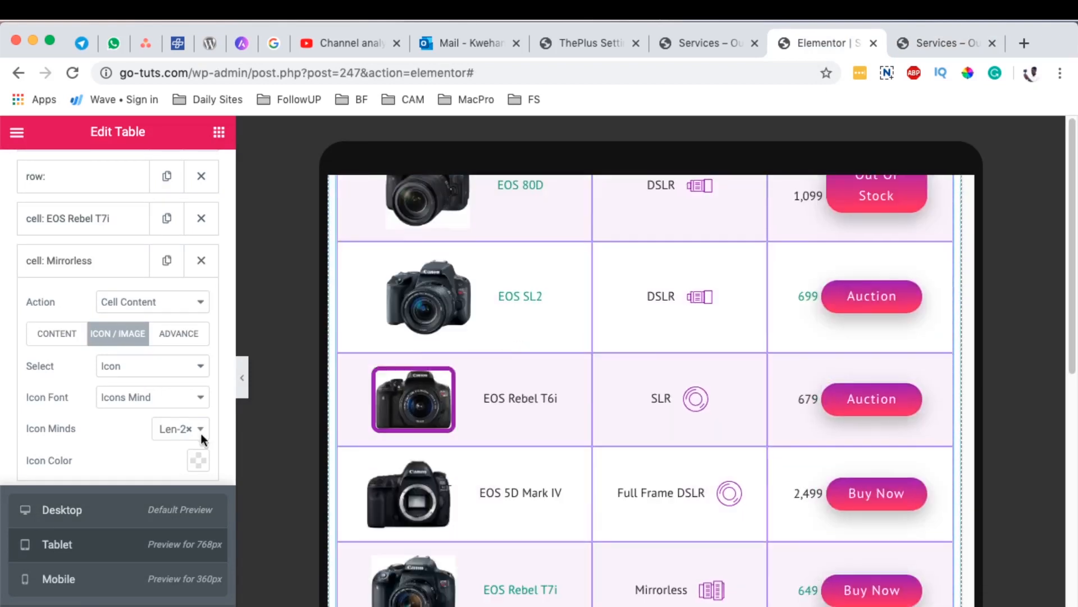
pyautogui.click(70, 583)
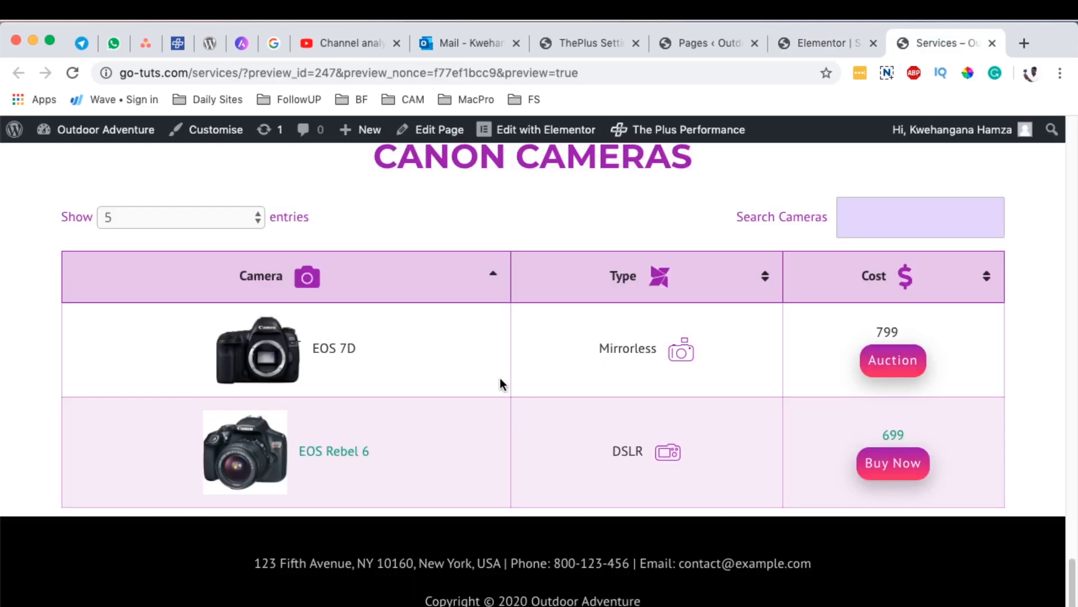
pyautogui.scroll(-1, 500, 378)
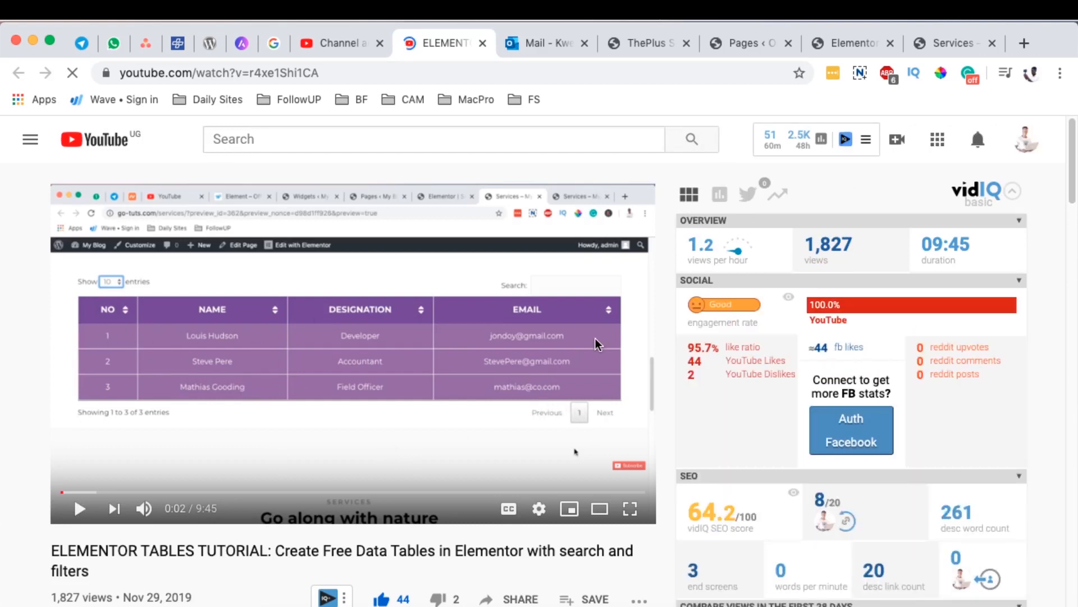
# Step: View the simpler camera table on the Services page preview, and the YouTube video about Elementor data tables
pyautogui.click(955, 45)
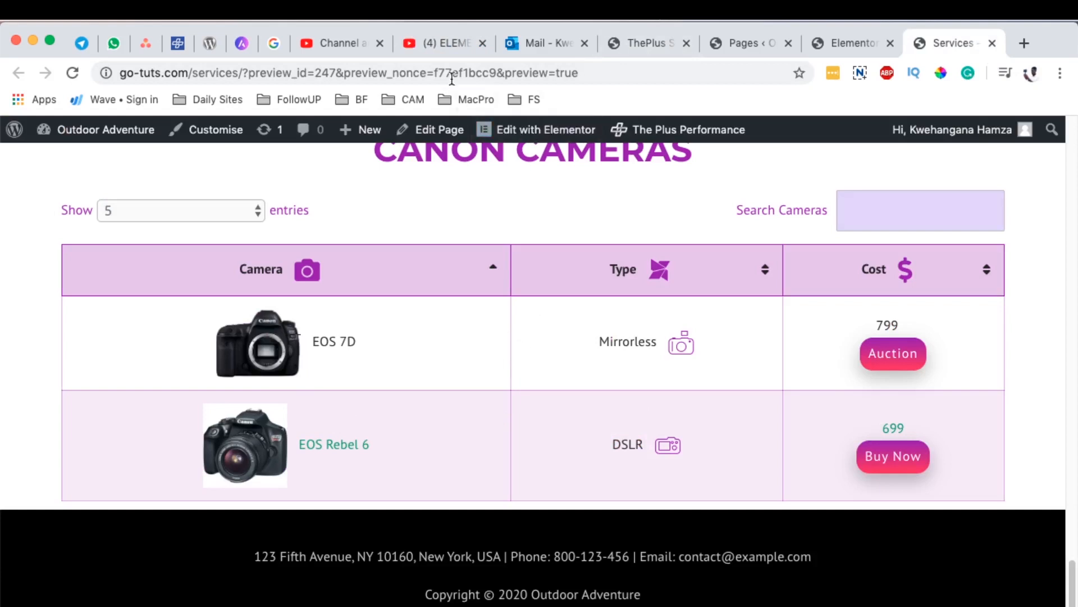
pyautogui.click(446, 38)
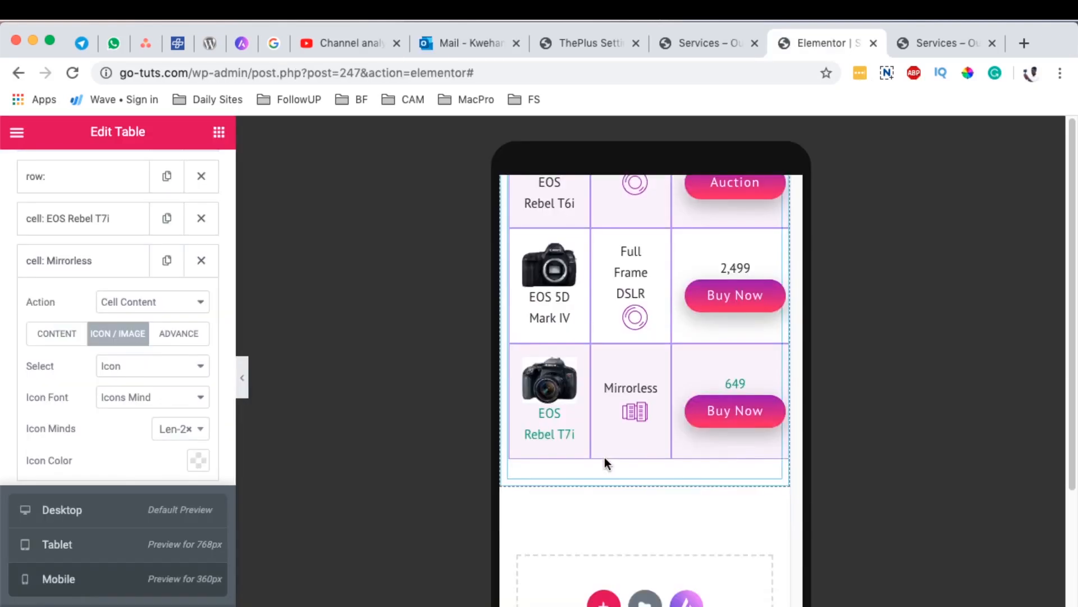
pyautogui.scroll(5, 604, 458)
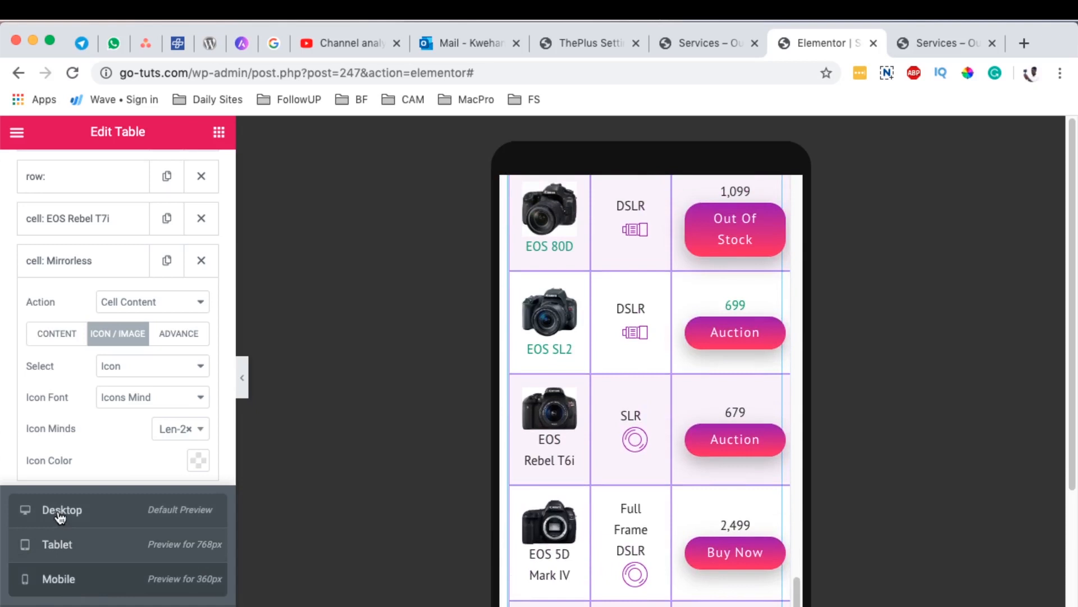
# Step: Return the Elementor page preview to desktop size
pyautogui.click(60, 513)
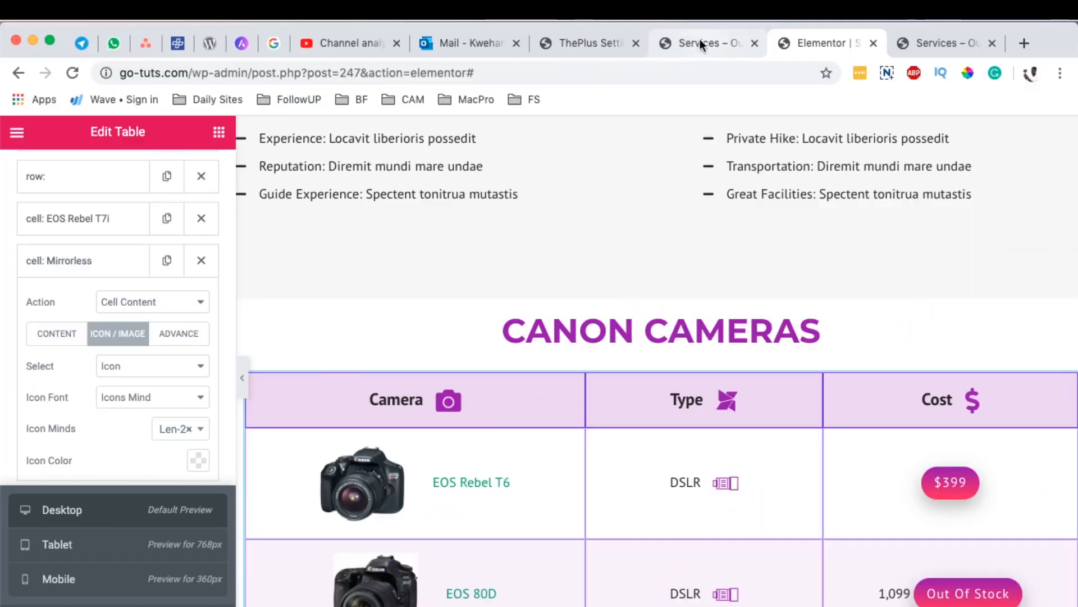
# Step: Open the WordPress list of installed plugins and locate The Plus Addons for Elementor Page Builder
pyautogui.click(700, 38)
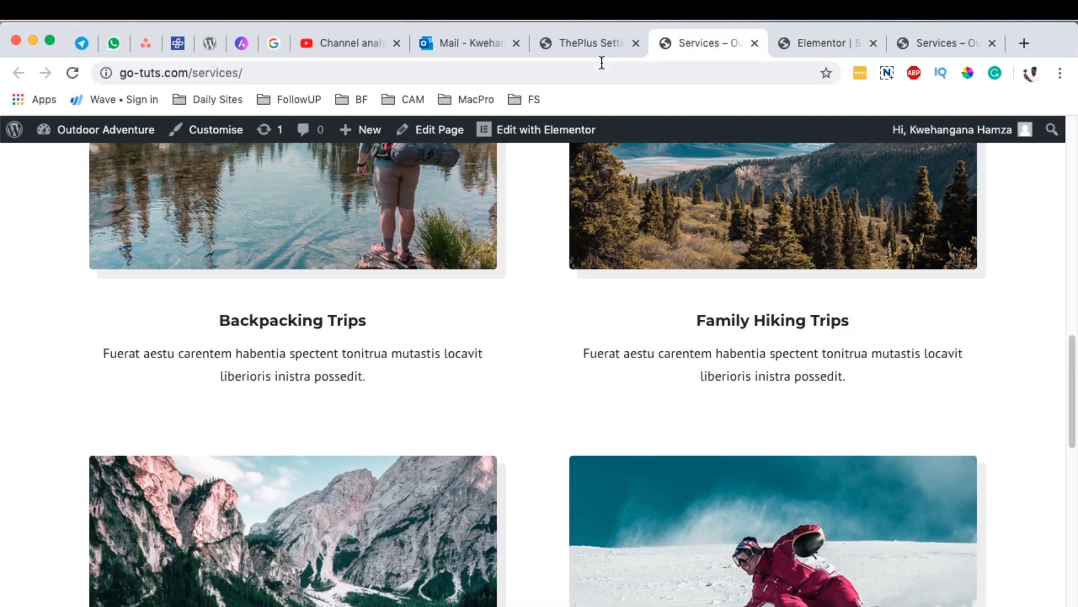
pyautogui.click(581, 41)
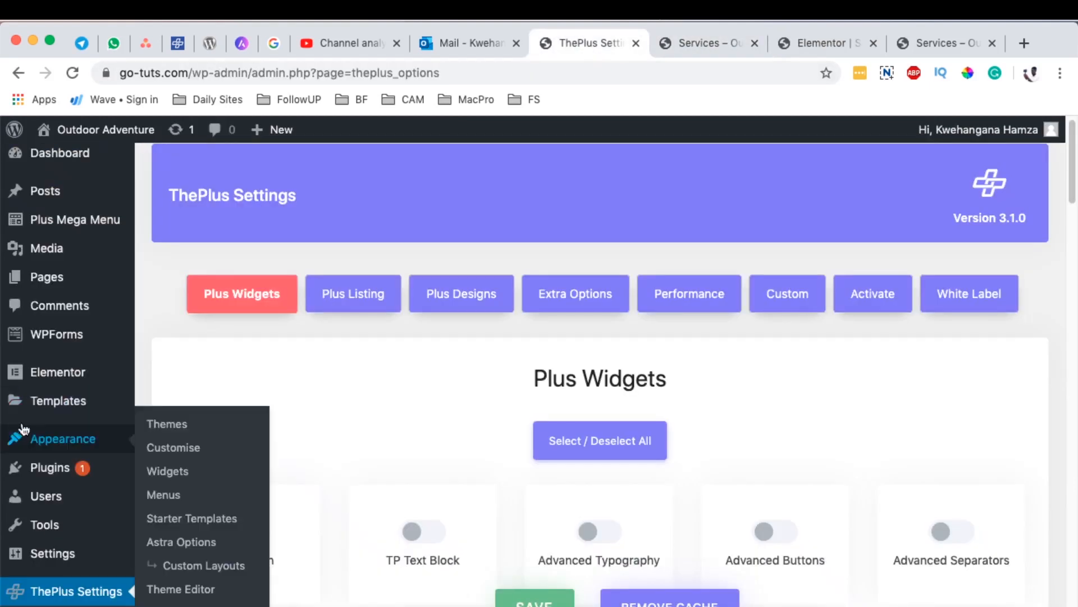
pyautogui.moveTo(40, 415)
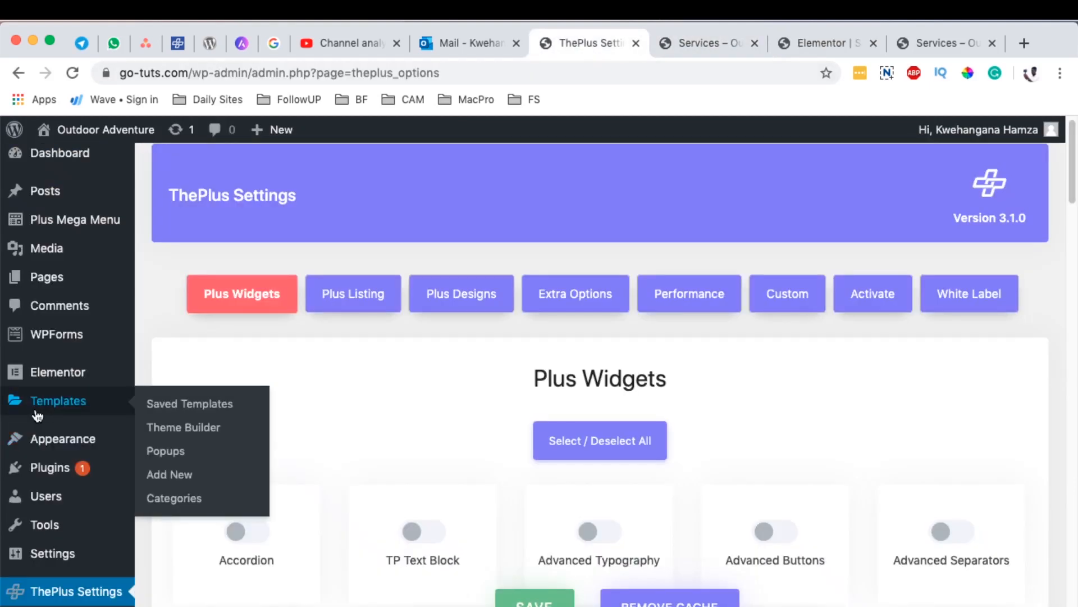
pyautogui.moveTo(54, 464)
pyautogui.click(181, 470)
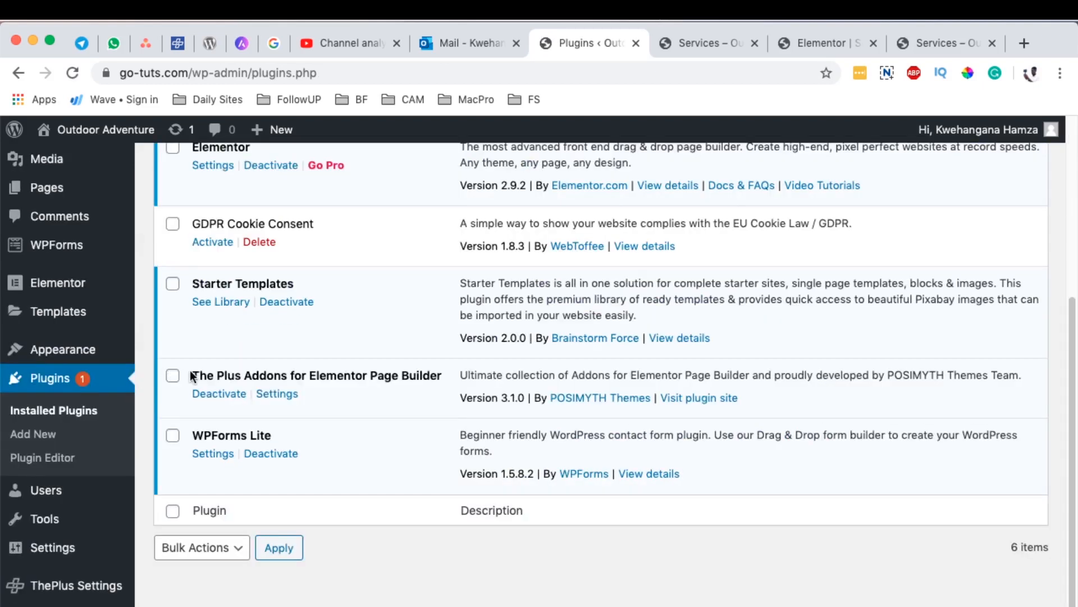
pyautogui.moveTo(192, 375); pyautogui.dragTo(421, 371)
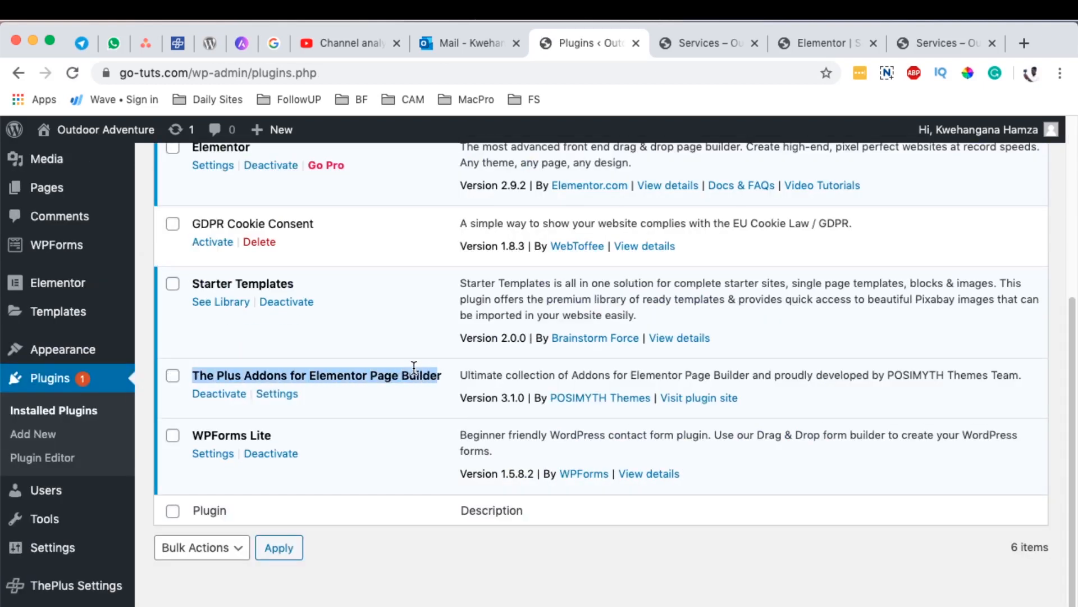
pyautogui.scroll(5, 456, 339)
pyautogui.scroll(-2, 456, 329)
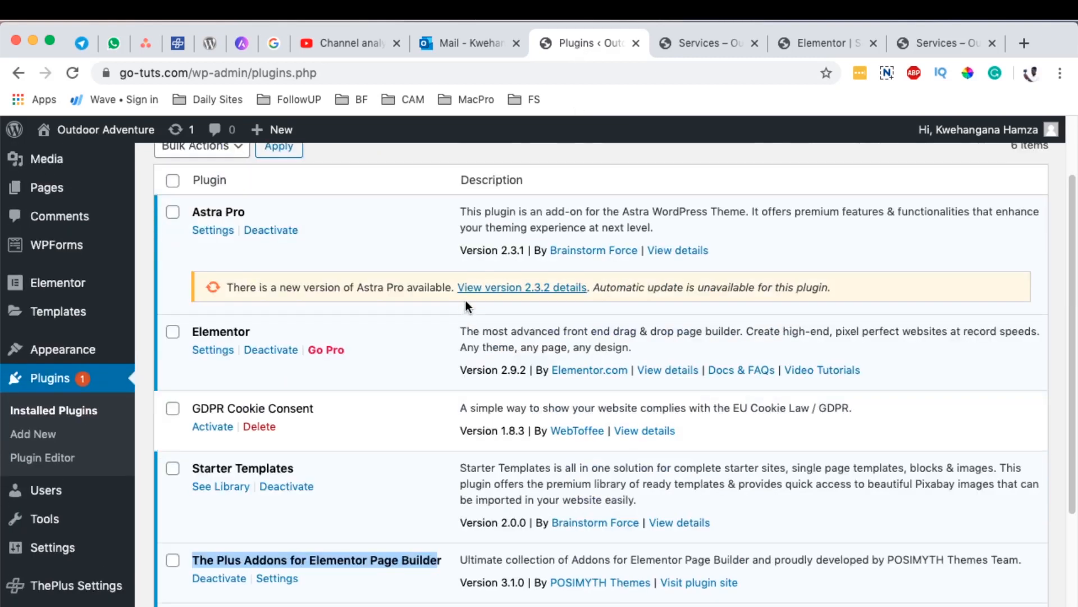
pyautogui.scroll(-1, 392, 393)
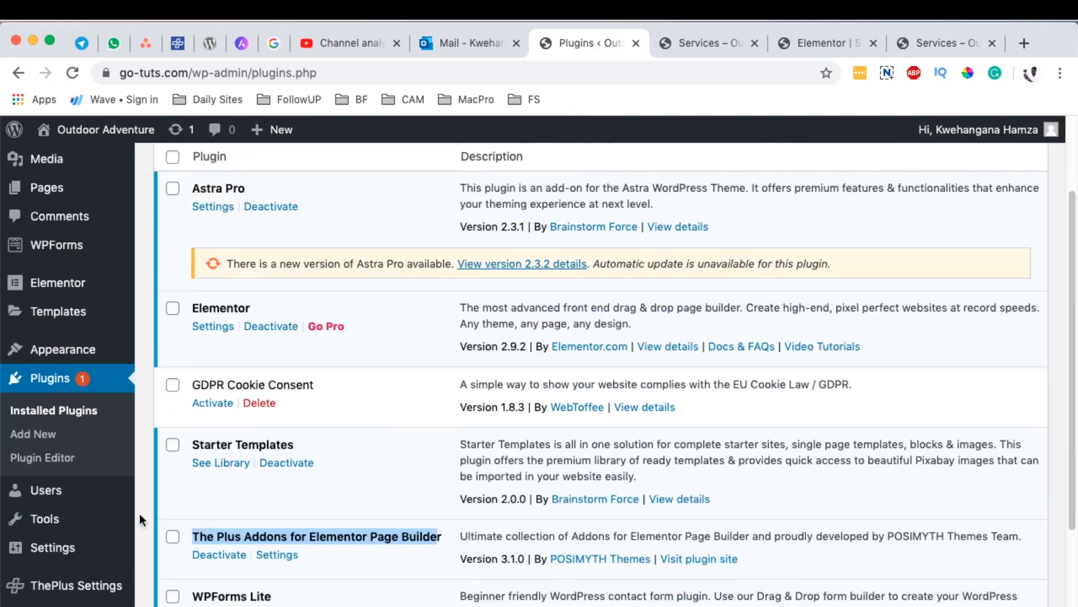
# Step: In ThePlus Settings, make sure the Table widget is enabled among the Plus Widgets, and save the settings
pyautogui.click(63, 587)
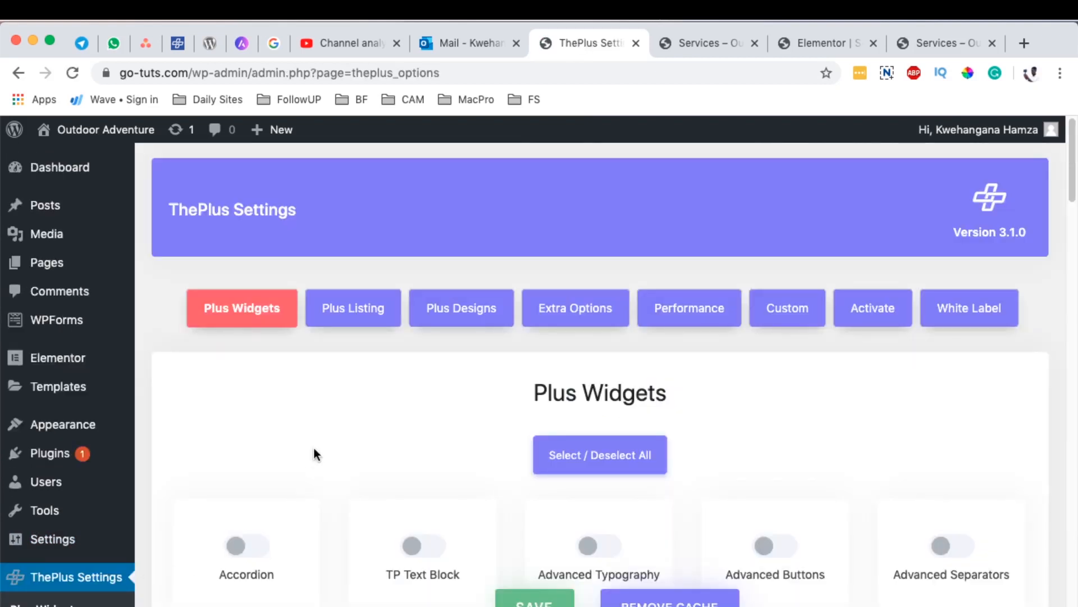
pyautogui.scroll(-3, 313, 393)
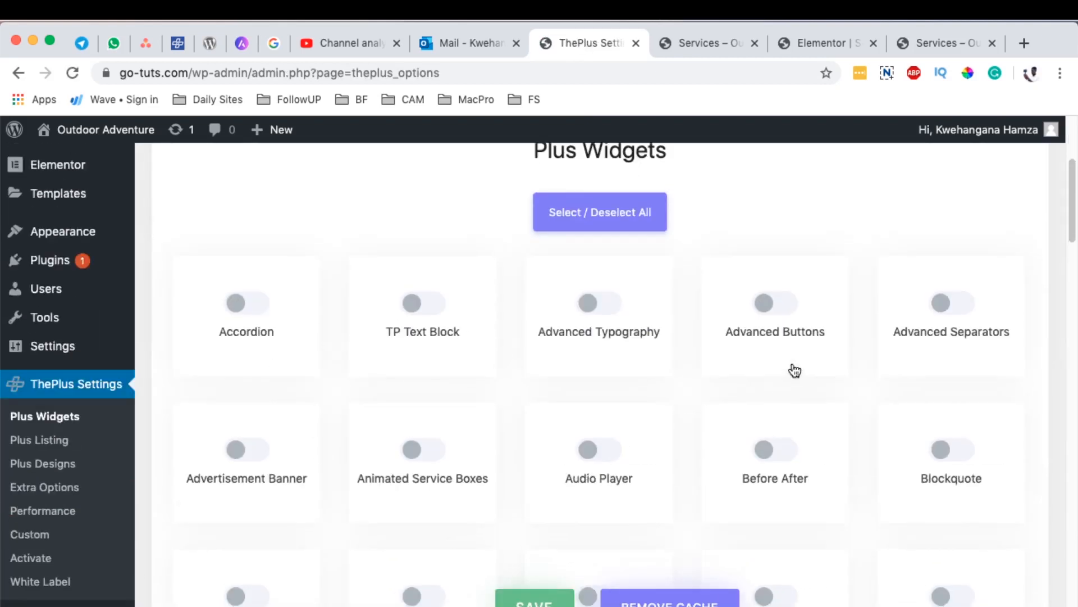
pyautogui.scroll(3, 793, 356)
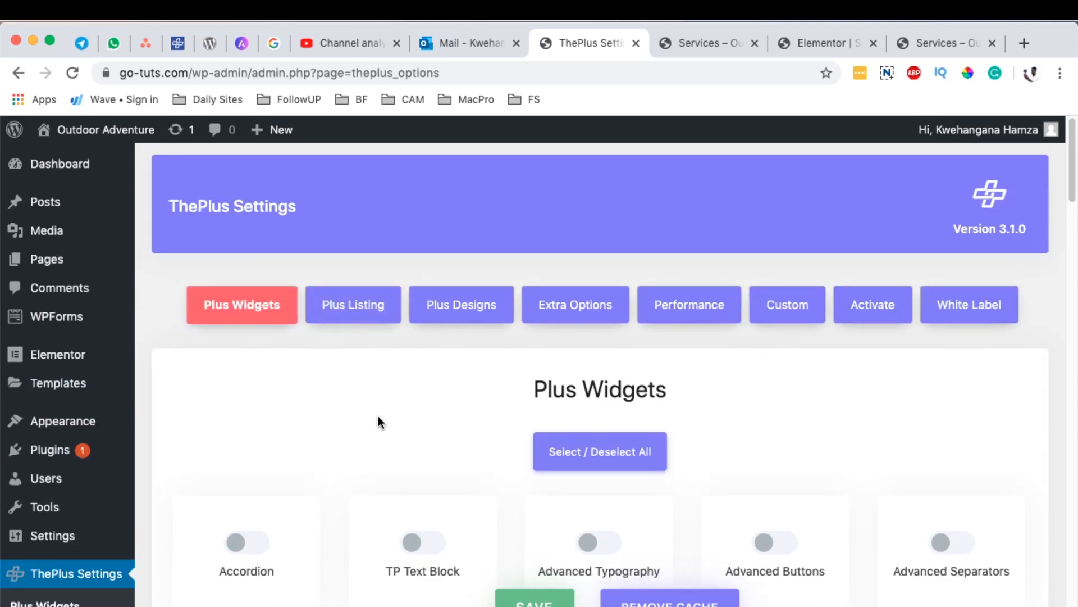
pyautogui.scroll(-10, 378, 420)
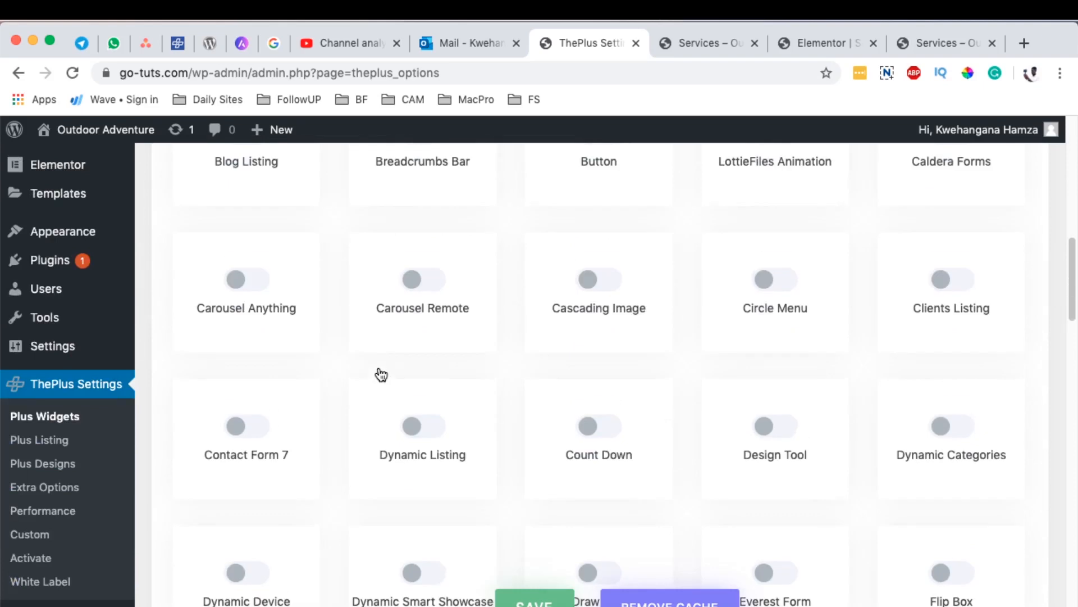
pyautogui.scroll(-15, 380, 374)
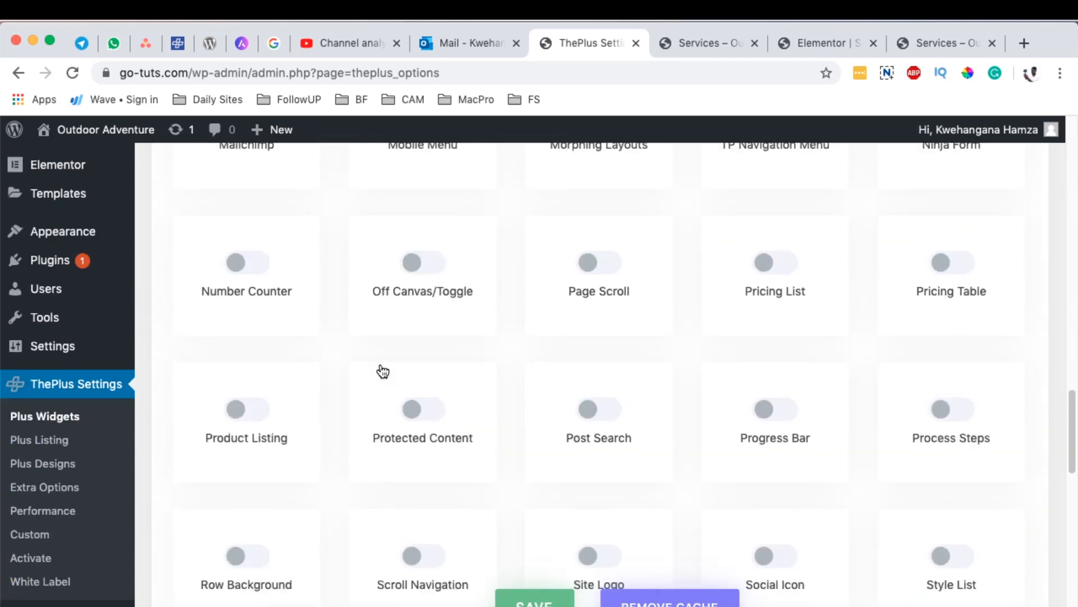
pyautogui.scroll(-5, 382, 371)
pyautogui.click(598, 333)
pyautogui.click(607, 344)
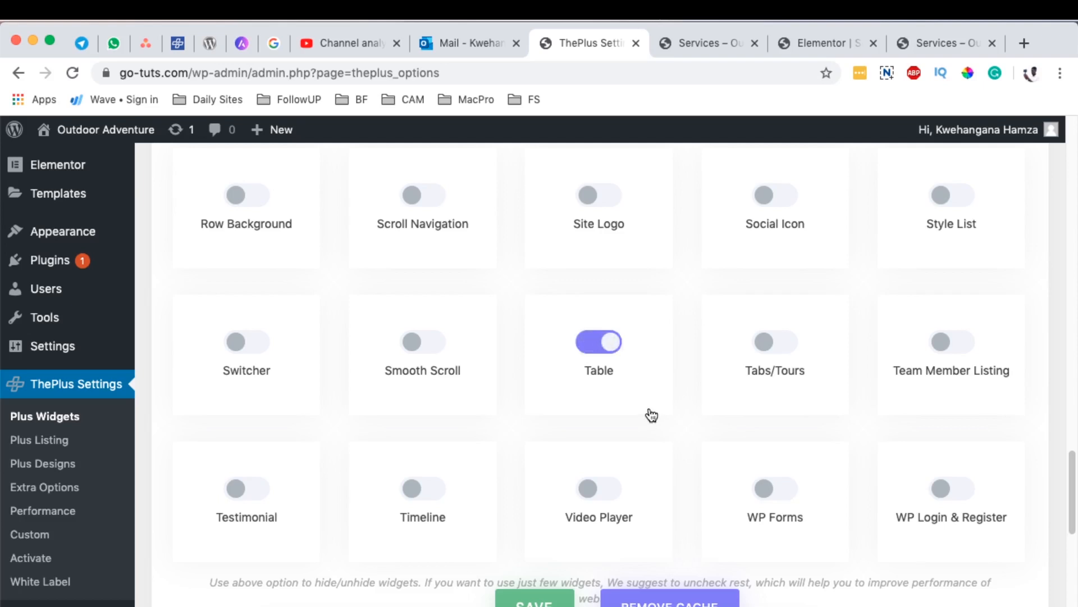
pyautogui.click(549, 602)
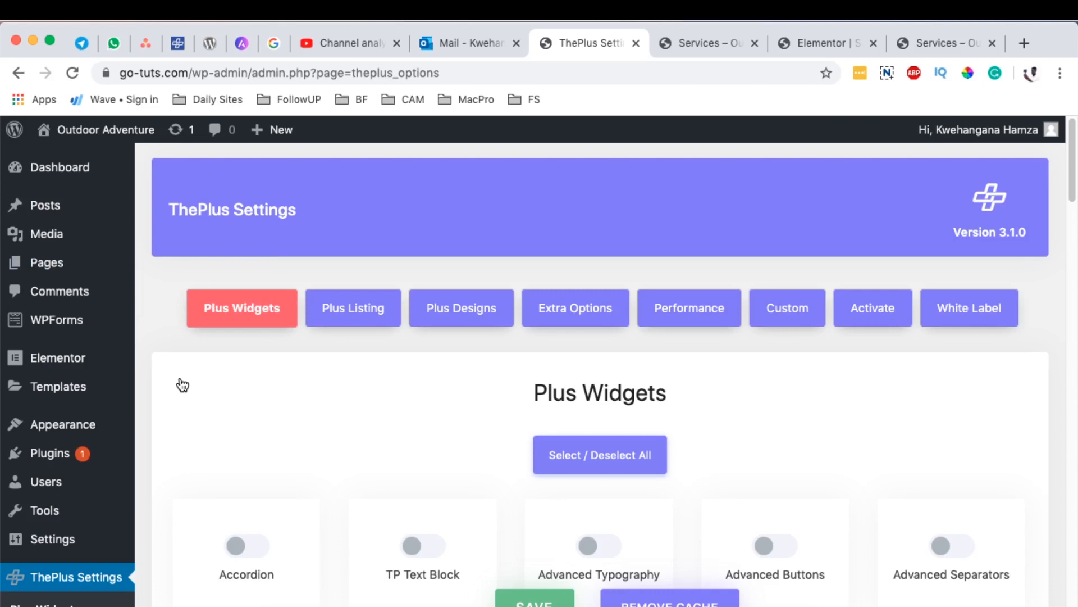
# Step: Open the list of all pages in a new tab, find the Services page, and switch to its Elementor editor
pyautogui.moveTo(57, 269)
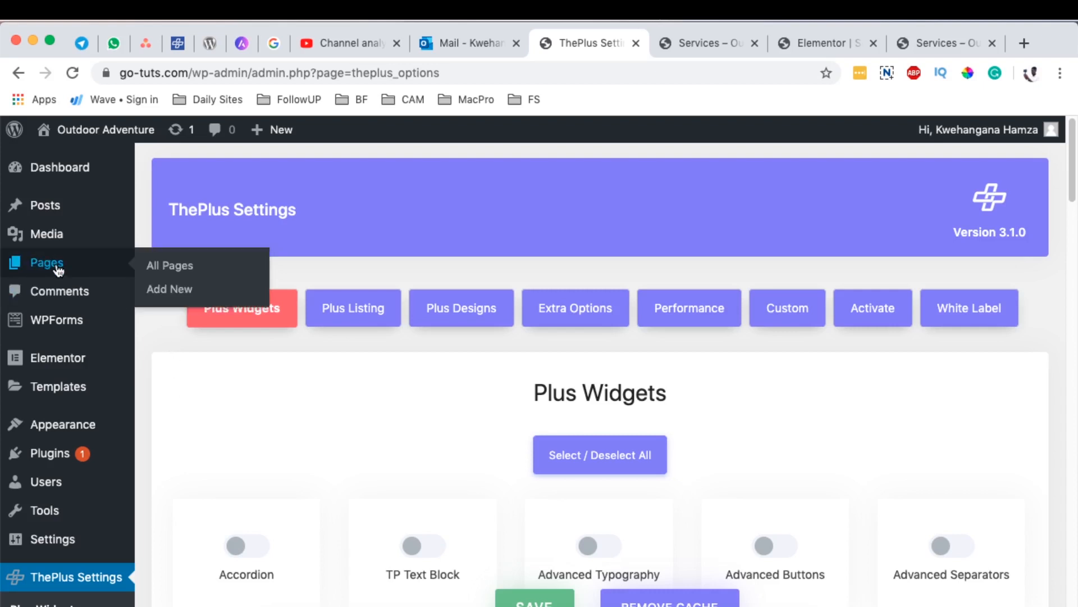
pyautogui.keyDown('super'); pyautogui.click(169, 275); pyautogui.keyUp('super')
pyautogui.hotkey('ctrl', 'Tab')
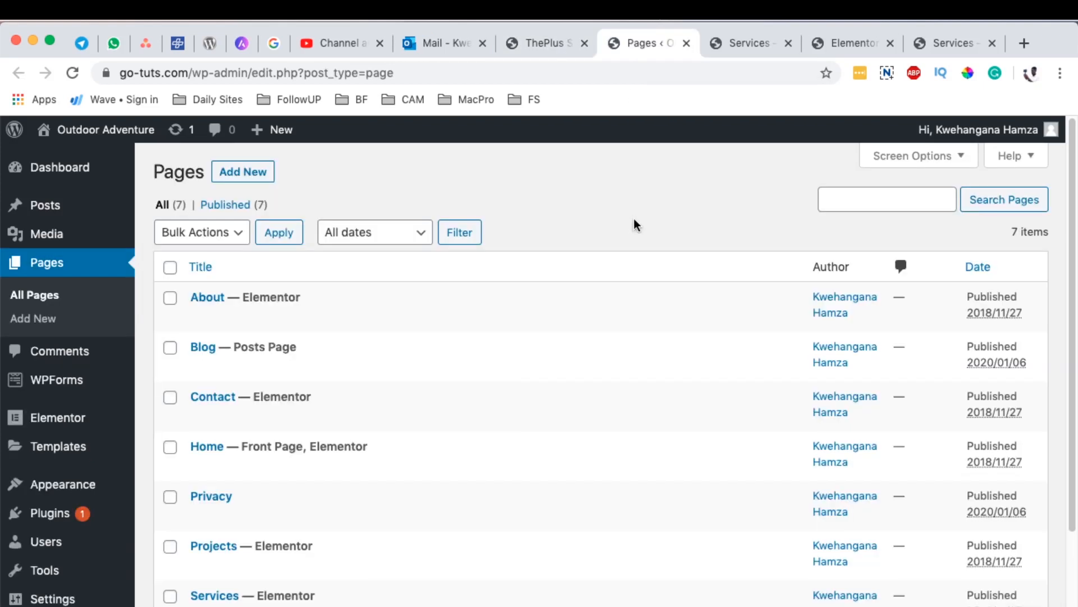
pyautogui.scroll(-3, 635, 225)
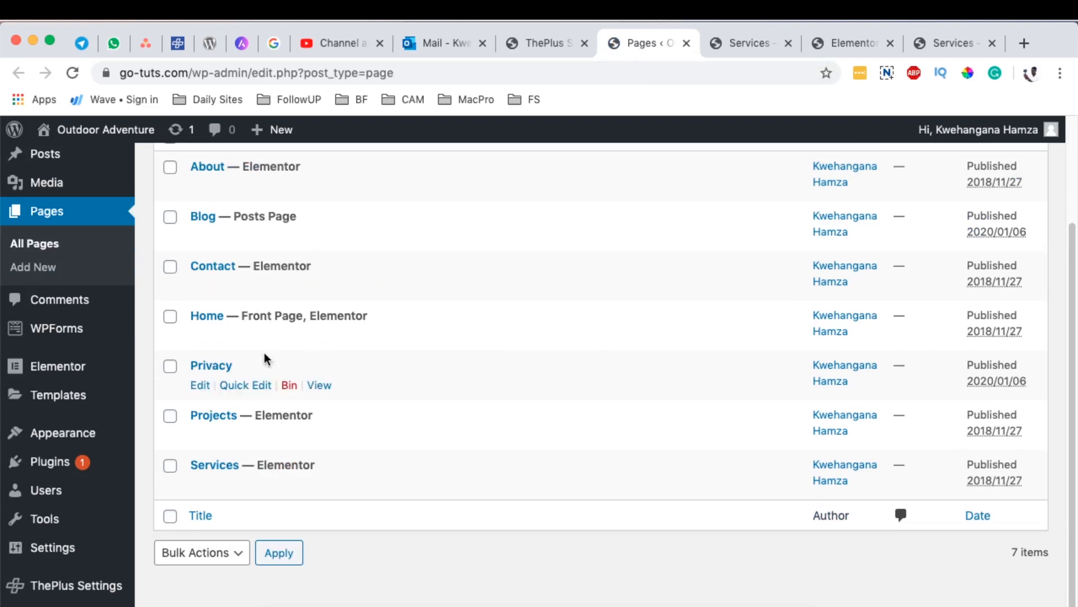
pyautogui.scroll(1, 269, 363)
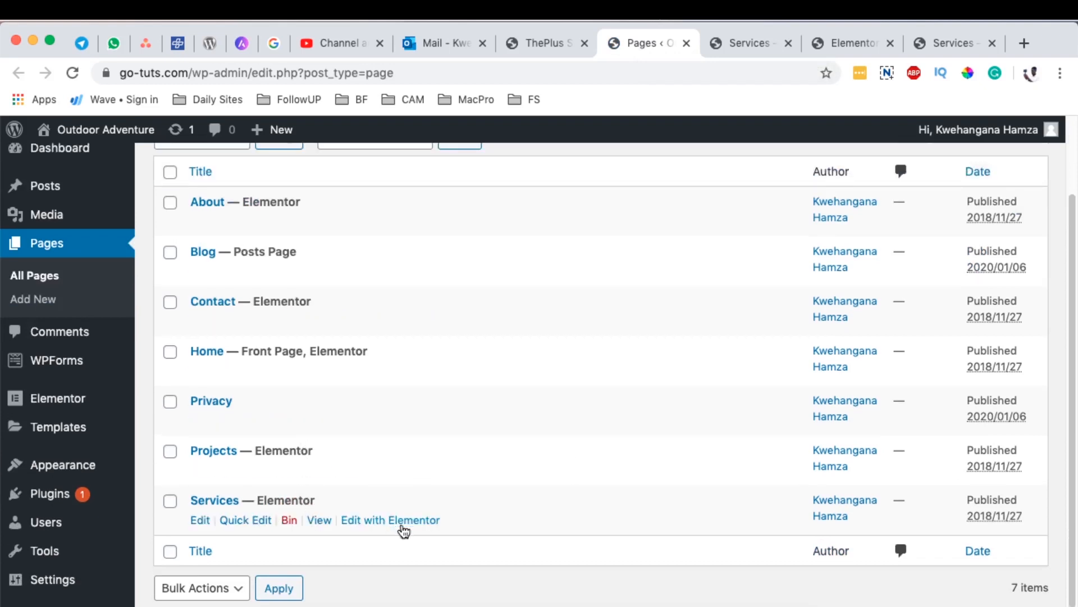
pyautogui.click(847, 42)
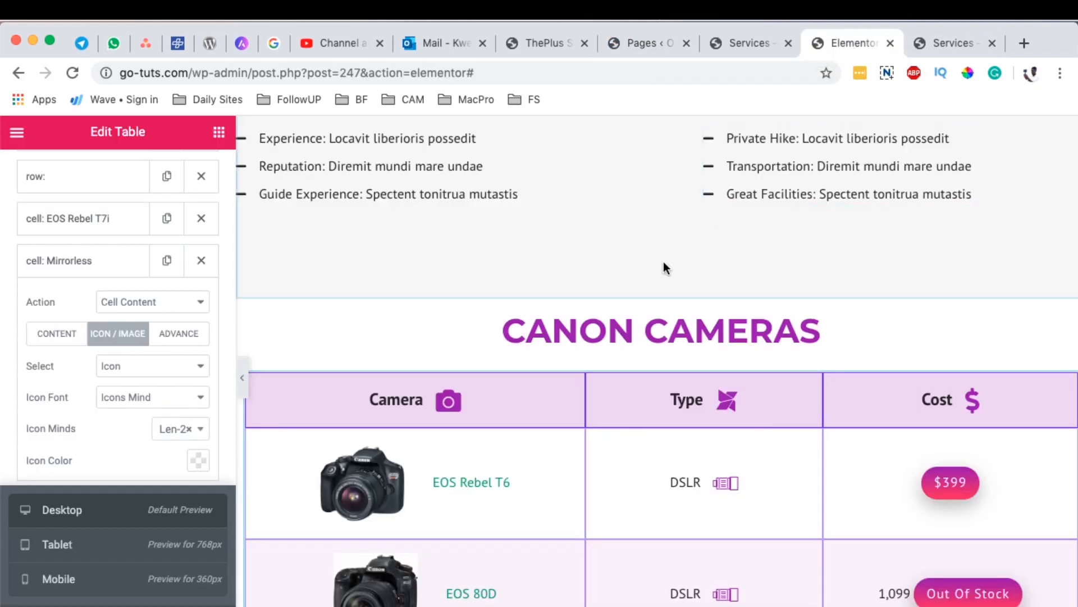
pyautogui.scroll(15, 666, 264)
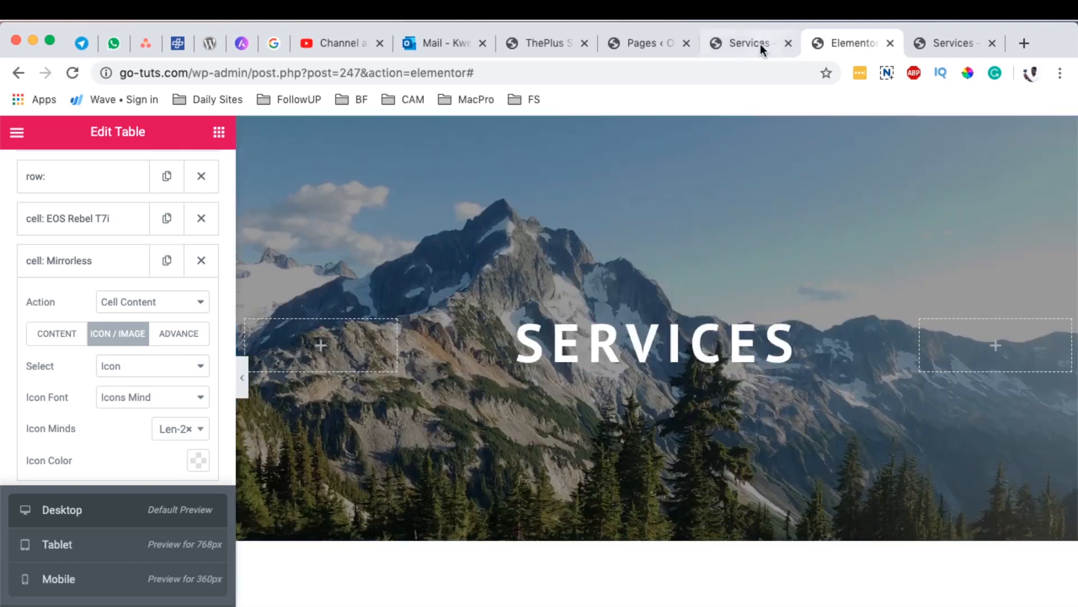
# Step: Close the extra Services tab and, in the Elementor editor, start a new section below the existing camera table
pyautogui.click(760, 44)
pyautogui.click(788, 44)
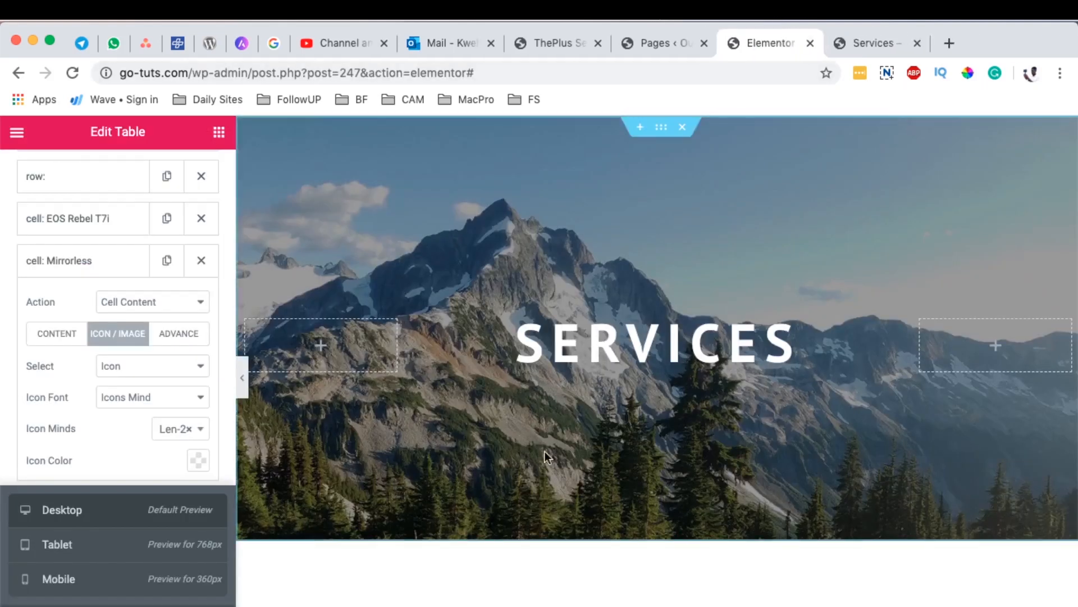
pyautogui.scroll(-15, 682, 351)
pyautogui.scroll(-5, 698, 337)
pyautogui.click(619, 345)
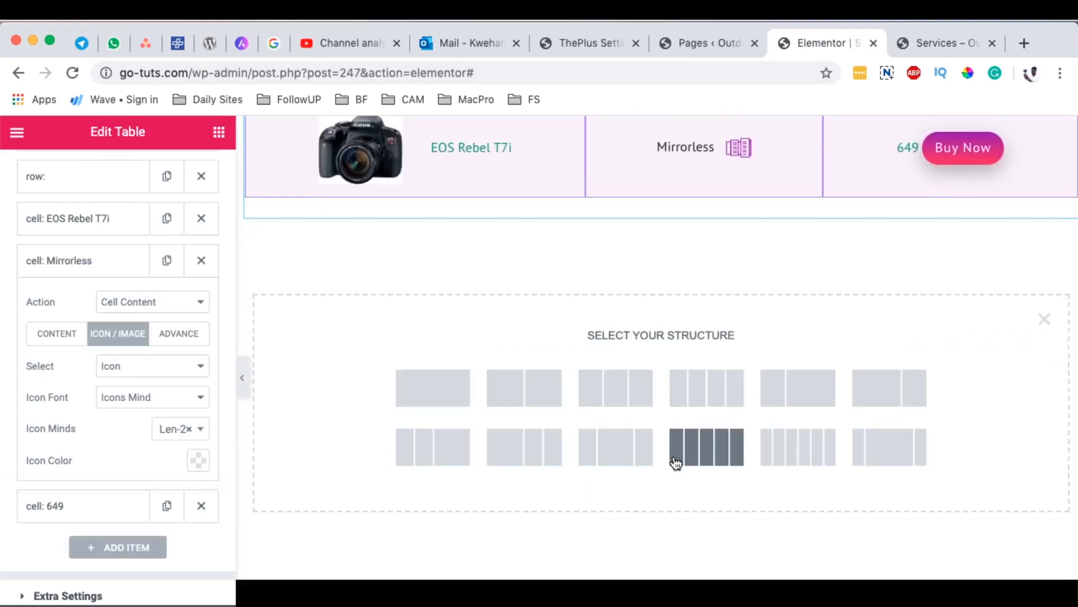
# Step: Search the widgets for "tabl" and place a Table widget in a new section below the existing camera table
pyautogui.scroll(12, 720, 366)
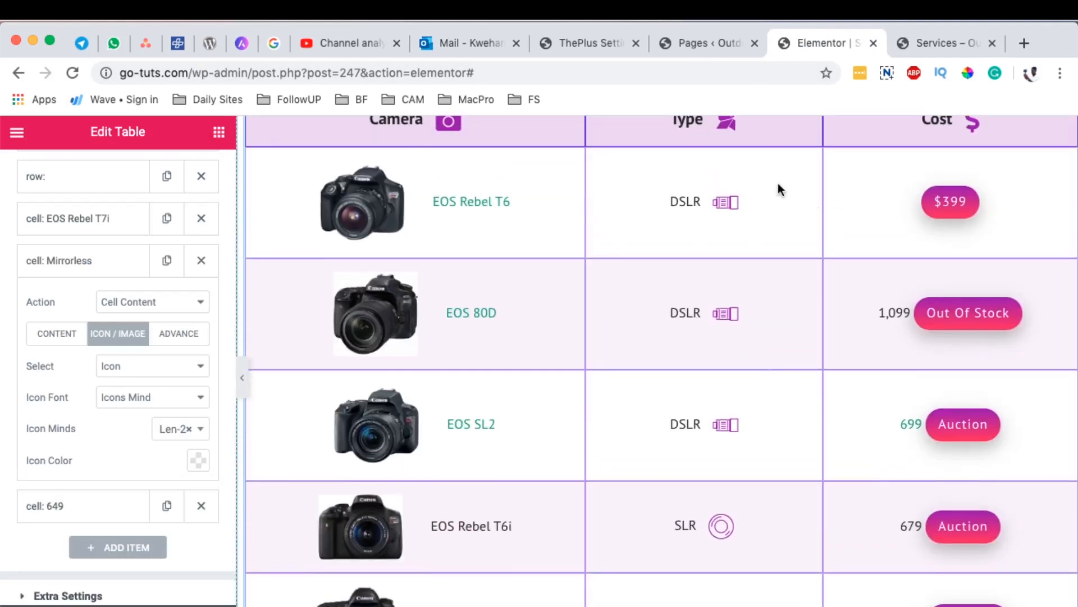
pyautogui.scroll(1, 645, 337)
pyautogui.scroll(-13, 672, 358)
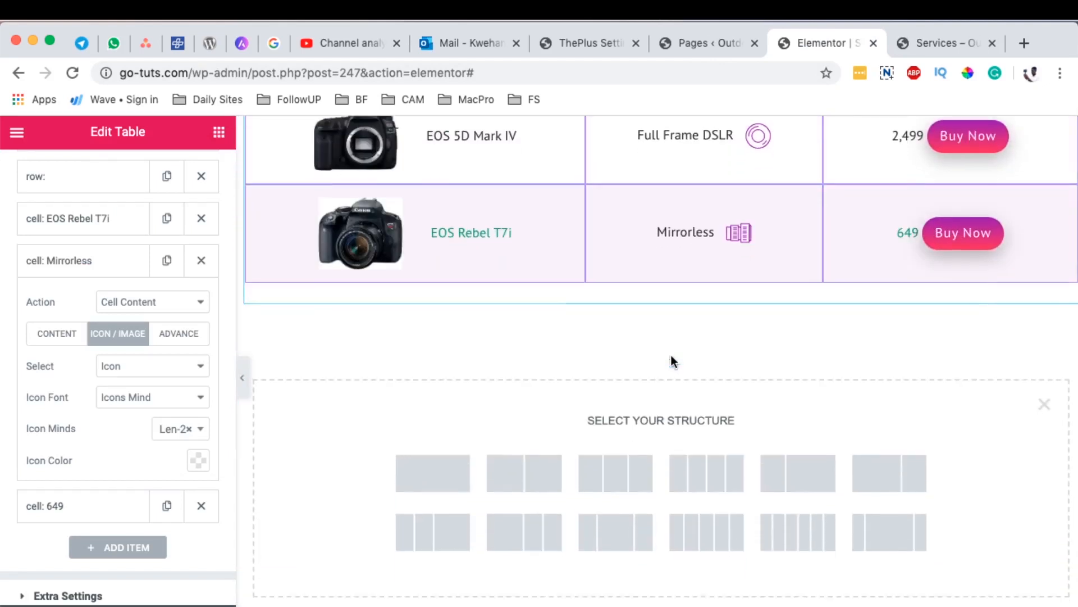
pyautogui.scroll(10, 48, 204)
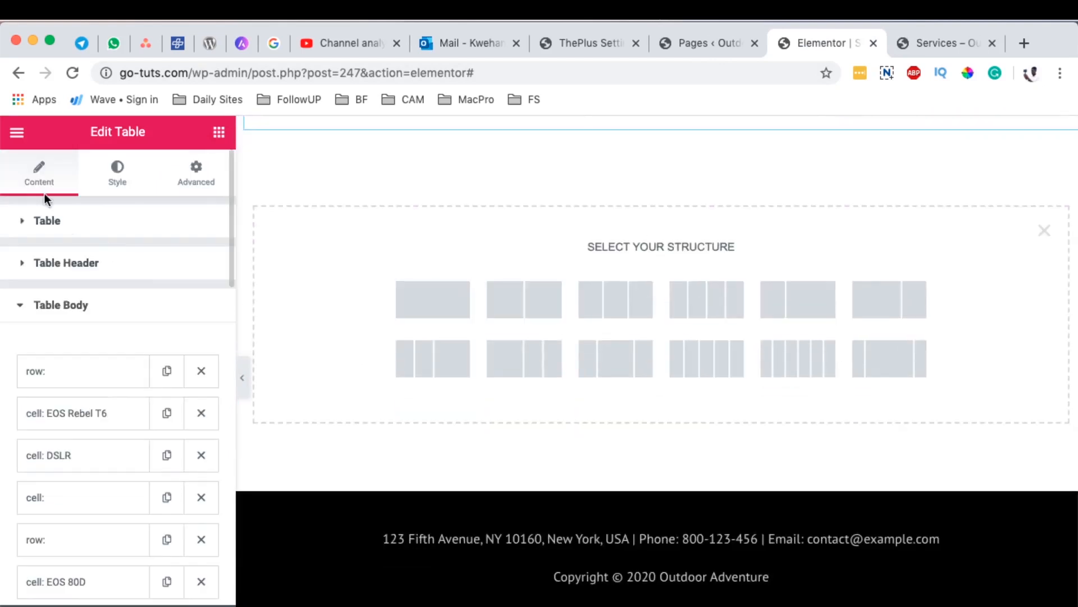
pyautogui.click(218, 138)
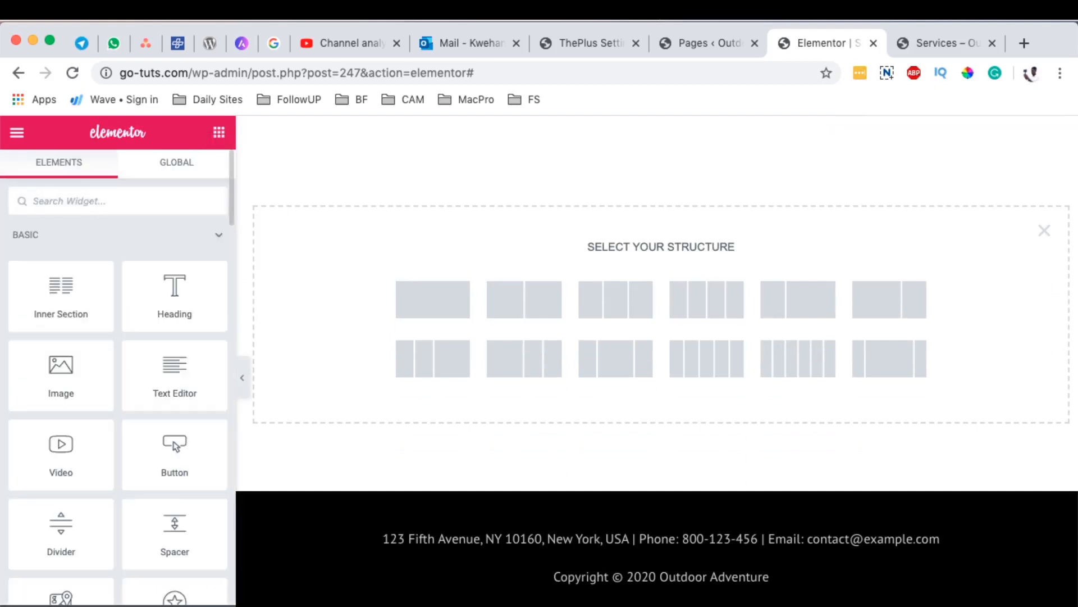
pyautogui.write('tabl')
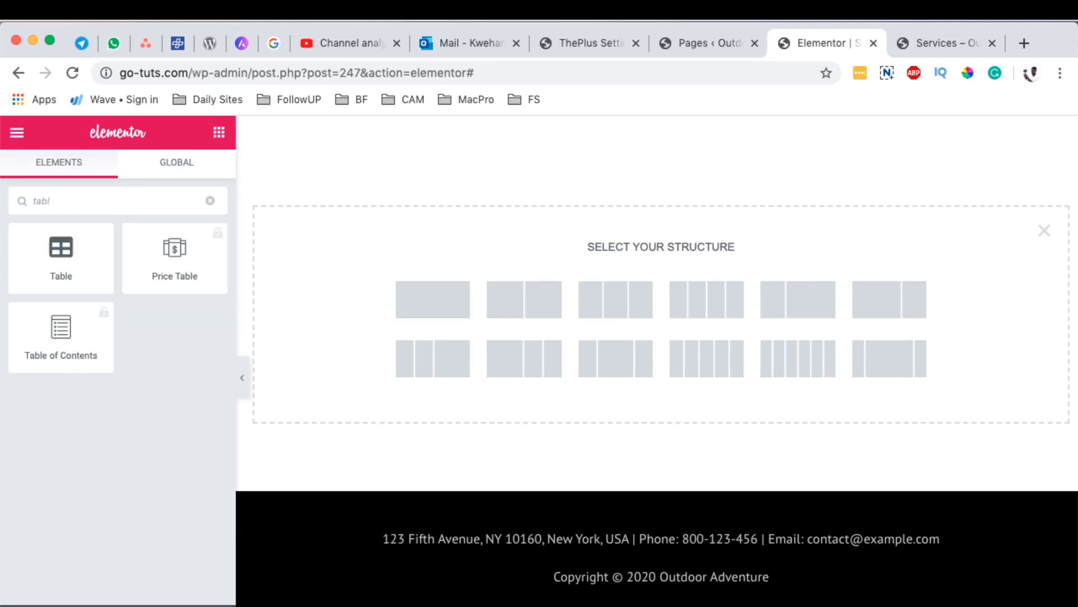
pyautogui.moveTo(54, 257); pyautogui.dragTo(607, 275)
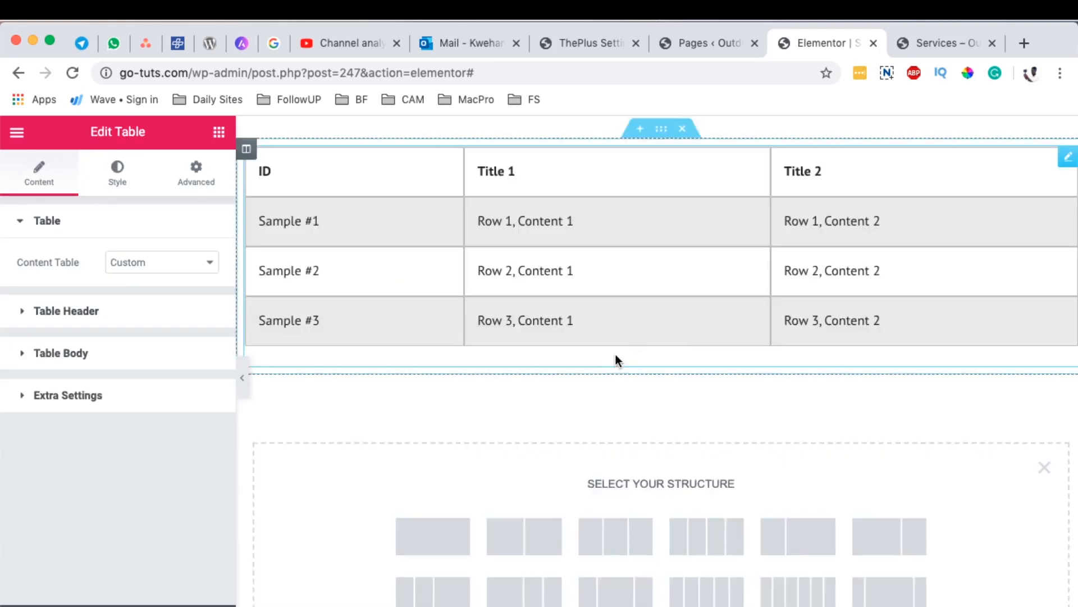
# Step: Add a Heading widget directly above the new sample table
pyautogui.scroll(3, 615, 355)
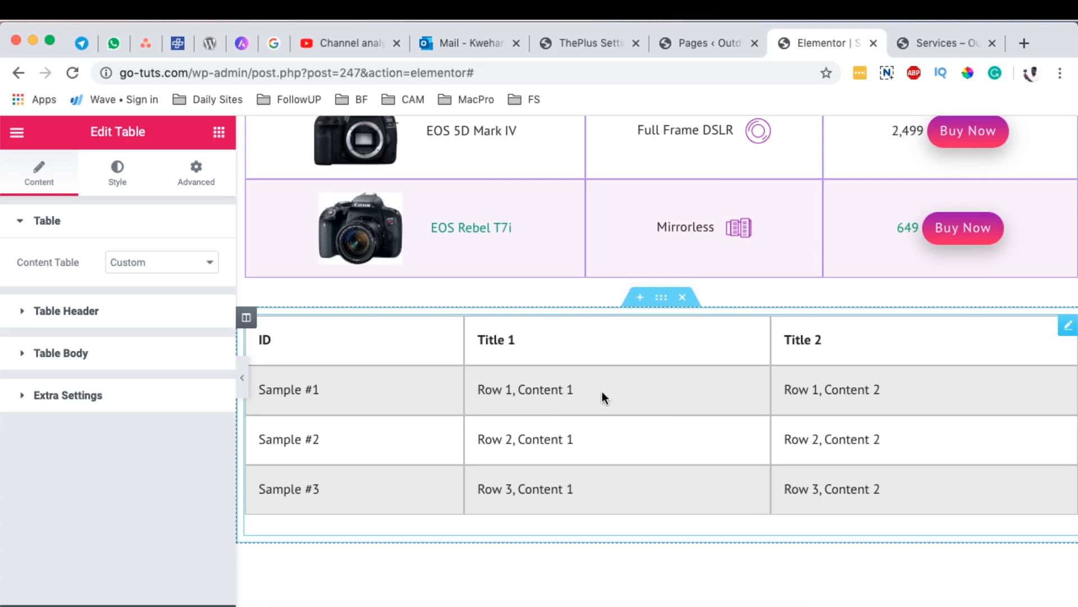
pyautogui.scroll(15, 618, 388)
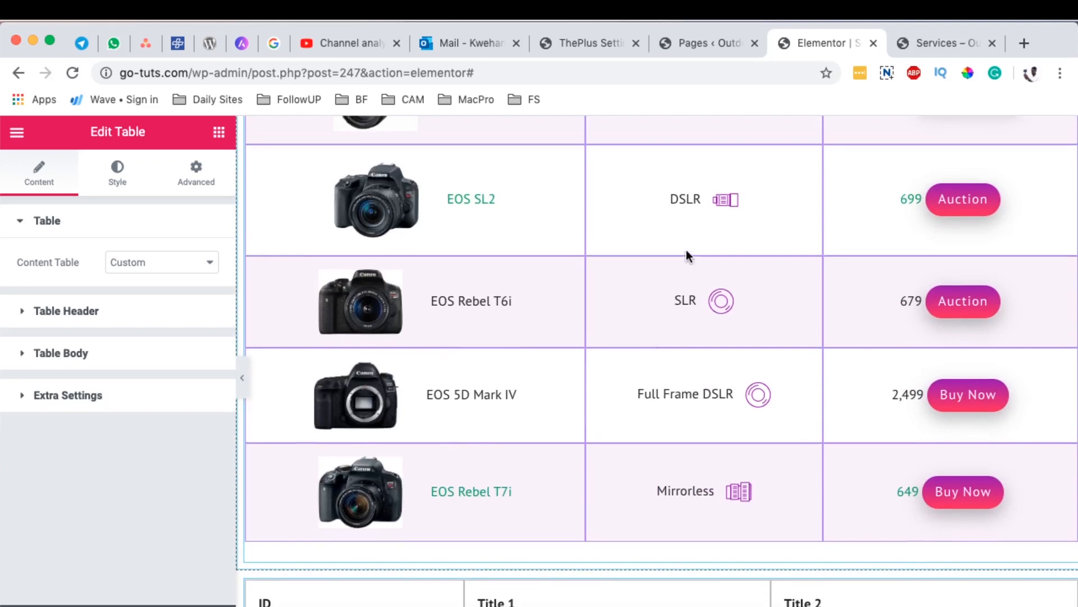
pyautogui.scroll(-15, 669, 426)
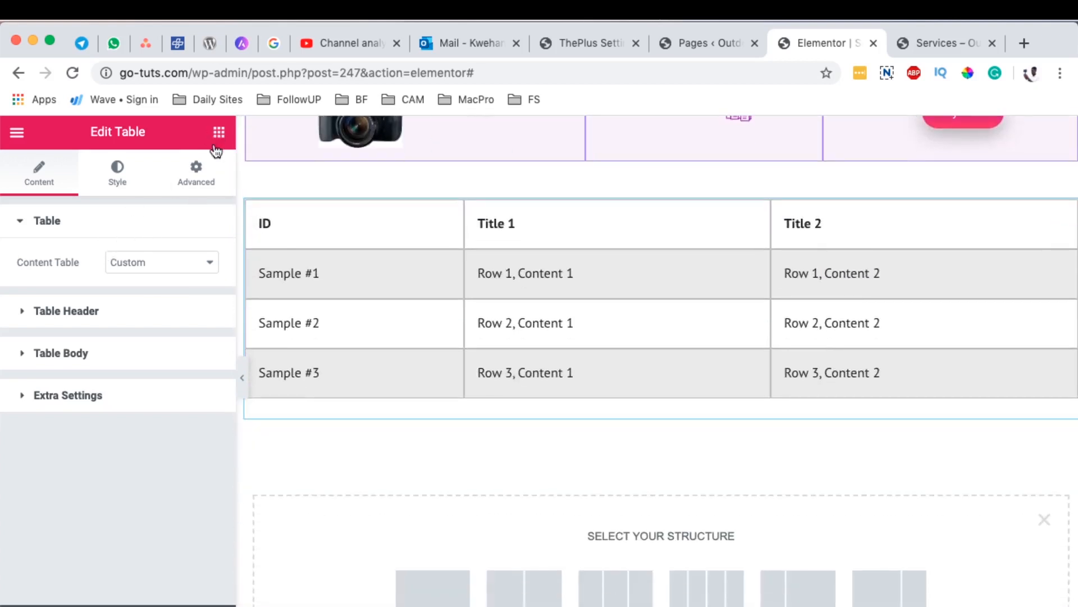
pyautogui.click(219, 135)
pyautogui.moveTo(171, 291); pyautogui.dragTo(636, 219)
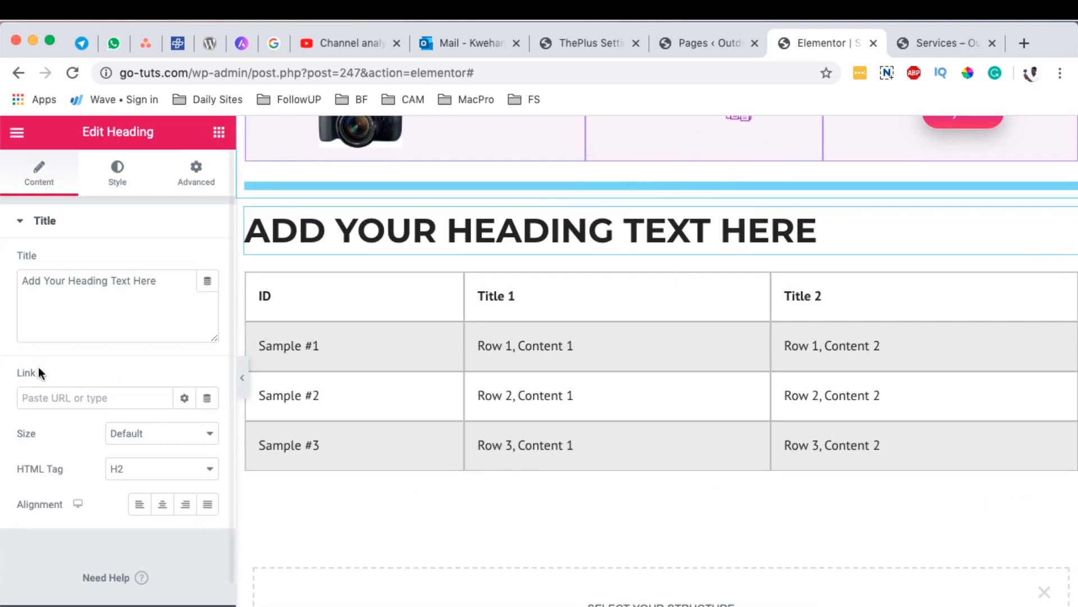
# Step: Set the new heading's title to "canon cameras" and center it
pyautogui.tripleClick(54, 281)
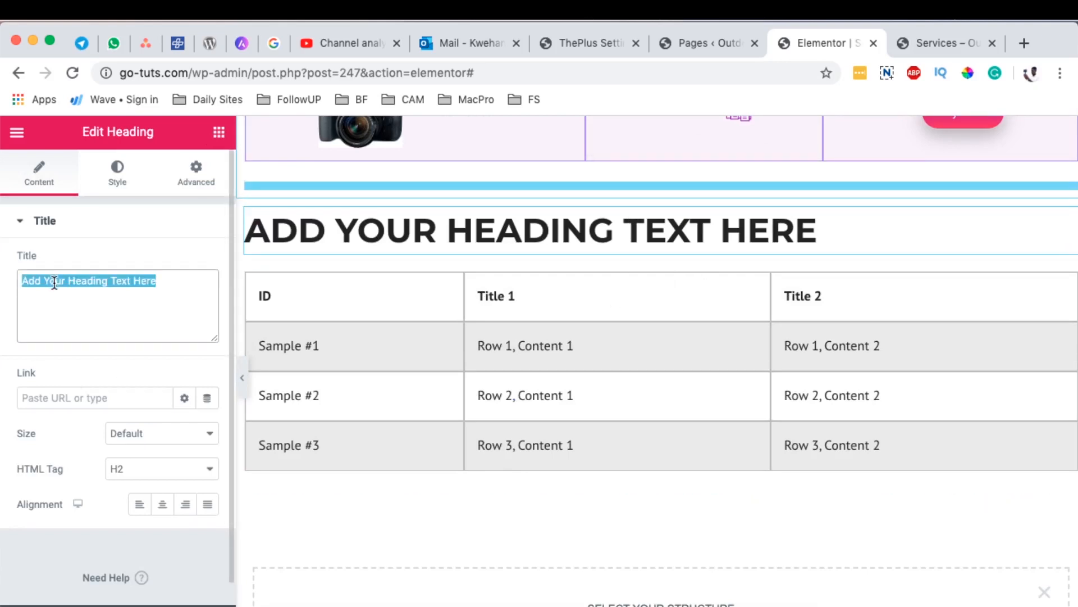
pyautogui.write('canon cam')
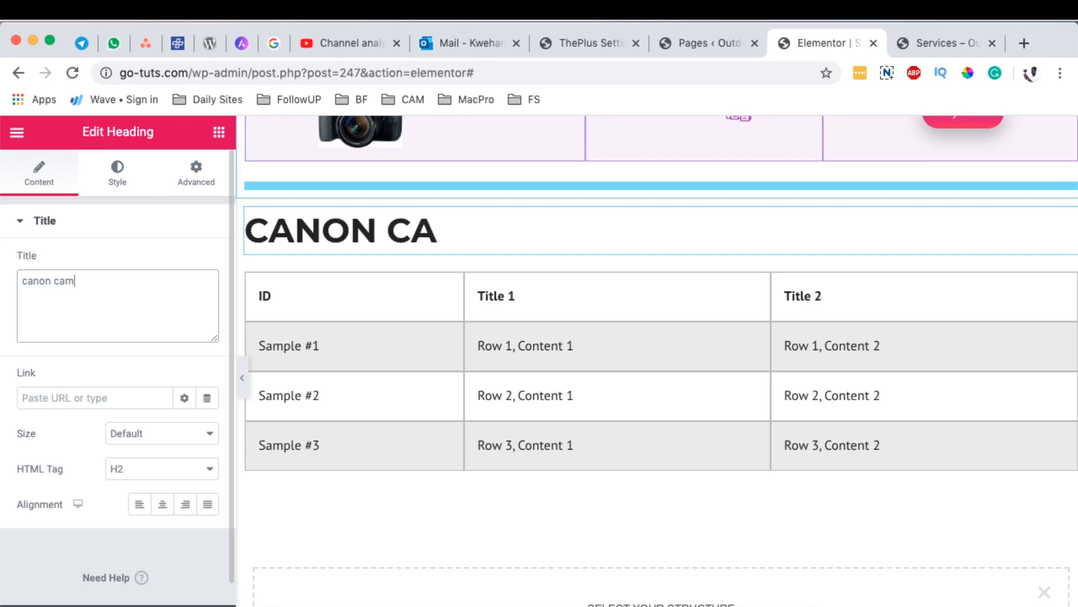
pyautogui.write('eras')
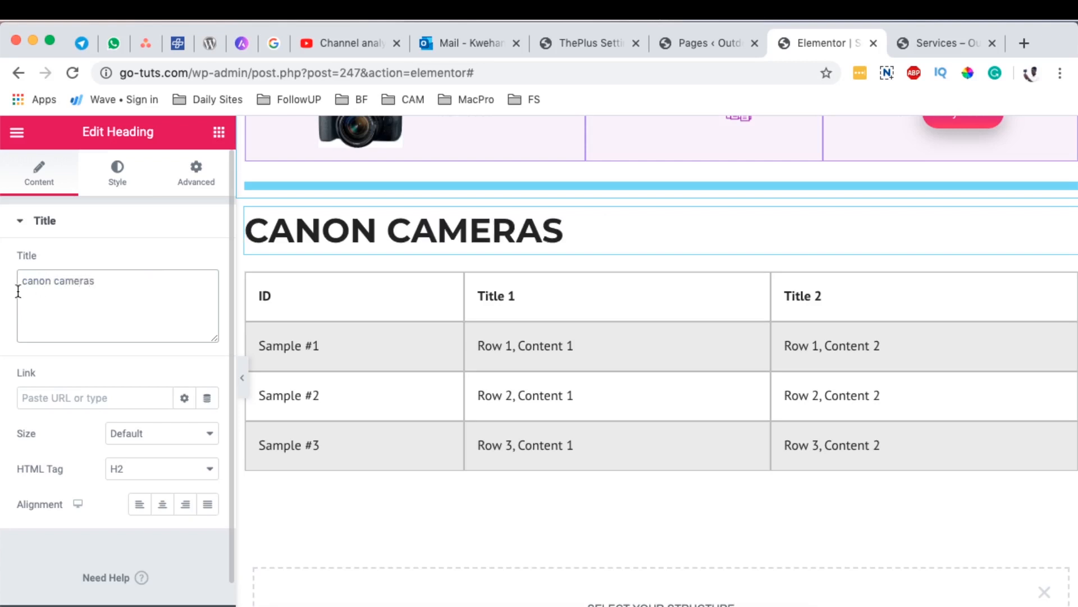
pyautogui.click(162, 503)
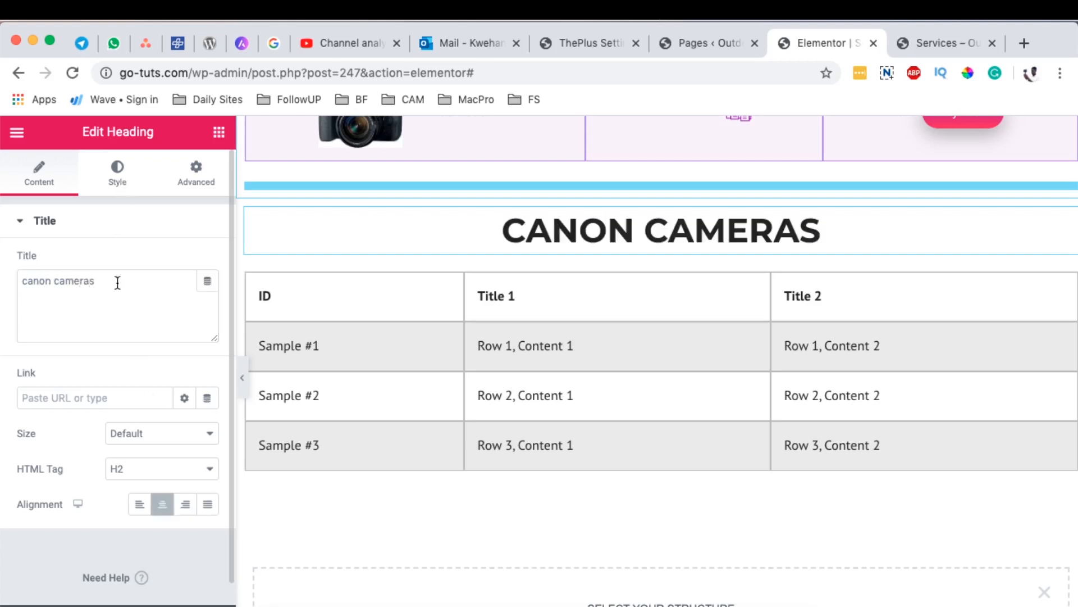
# Step: Set the heading's text colour to the saved purple swatch #9300B2
pyautogui.click(117, 182)
pyautogui.click(207, 262)
pyautogui.click(304, 302)
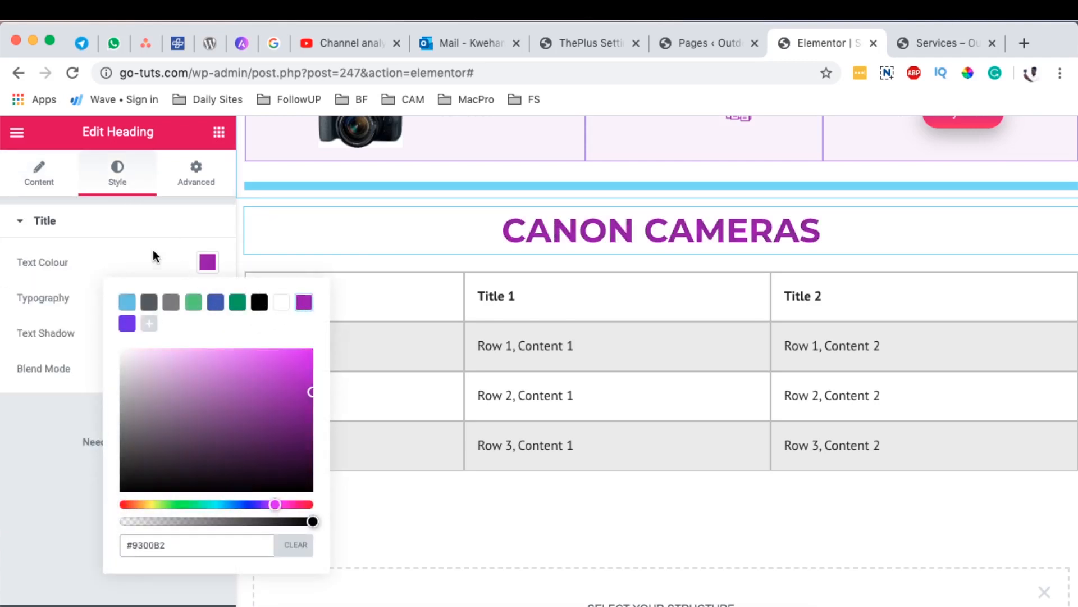
pyautogui.click(207, 261)
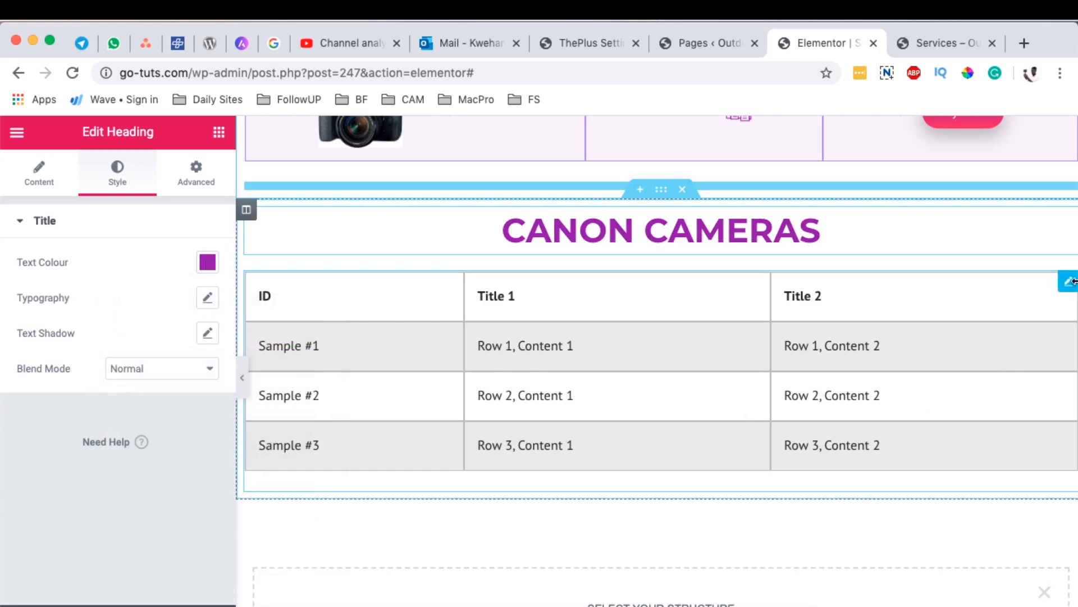
# Step: Open the new table for editing and review the Content Table source options, keeping Custom
pyautogui.click(1068, 284)
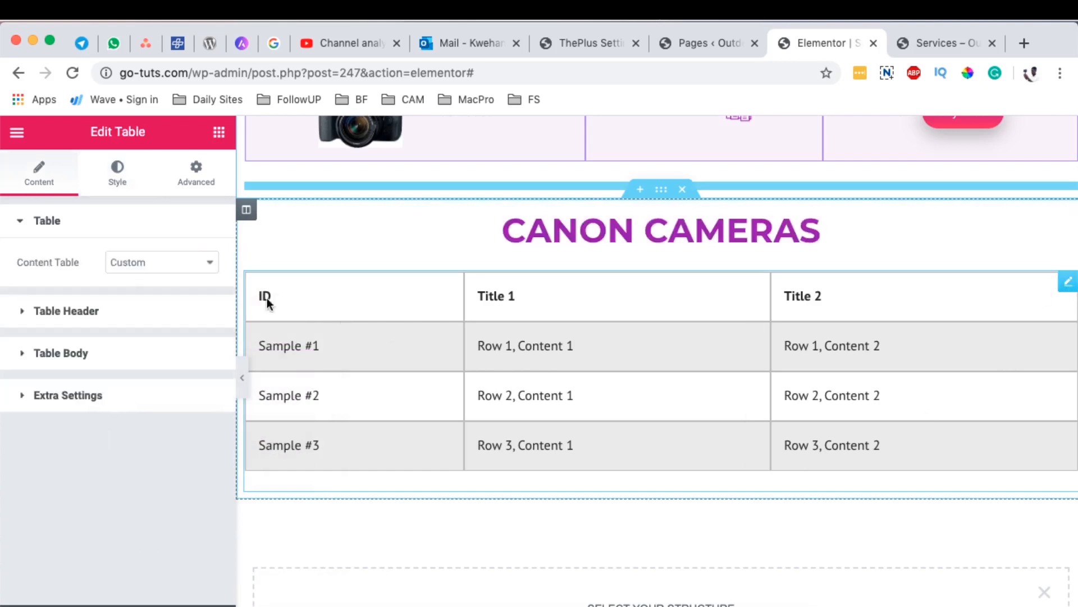
pyautogui.click(152, 263)
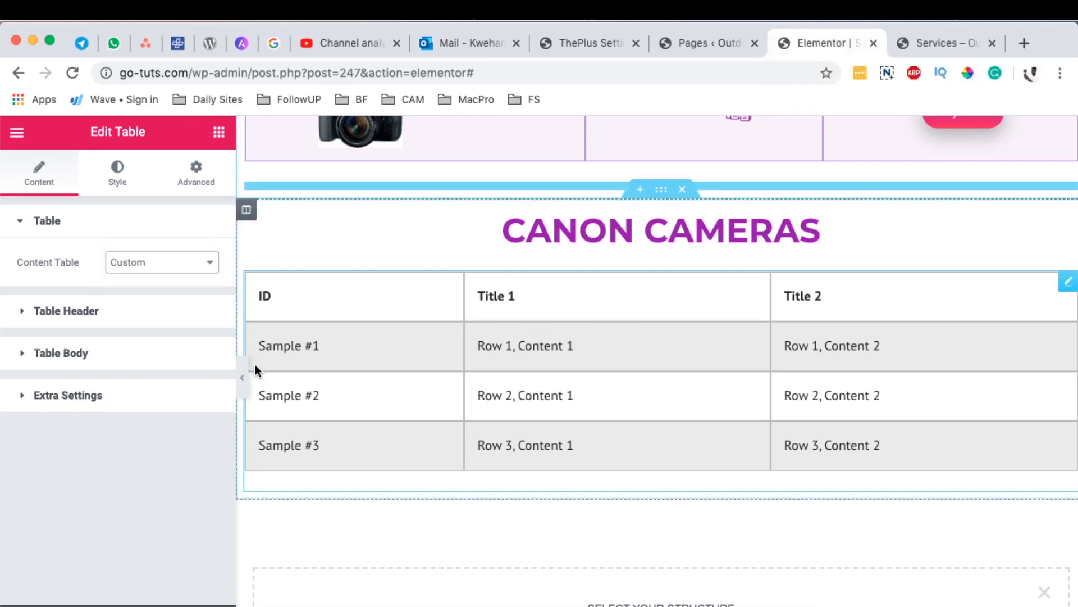
pyautogui.click(163, 268)
pyautogui.click(162, 263)
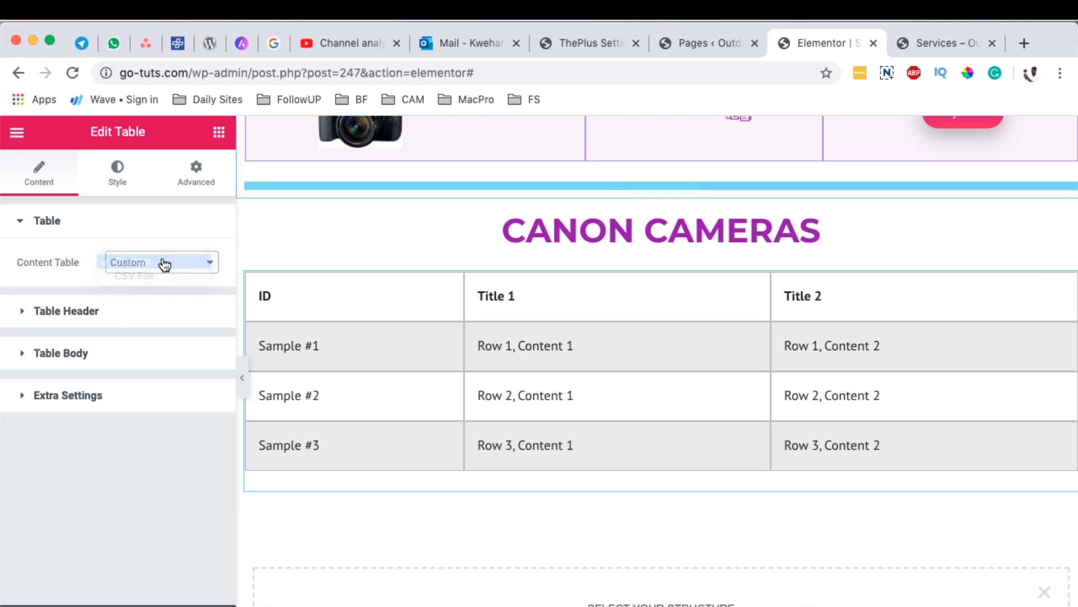
# Step: Show the new table's header items and compare its header with that of the finished camera table above
pyautogui.click(72, 312)
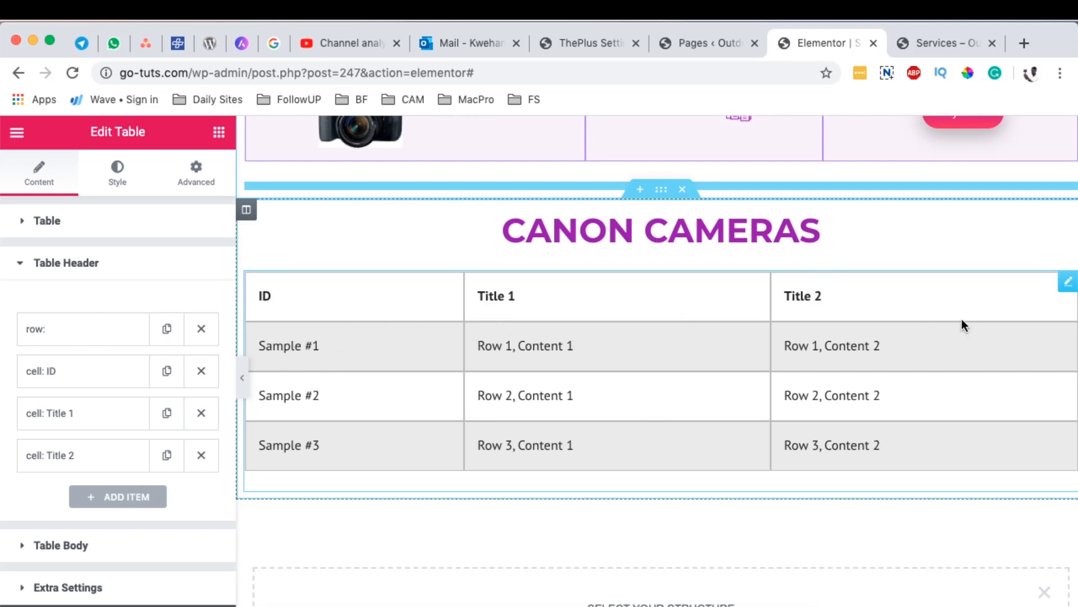
pyautogui.scroll(3, 276, 392)
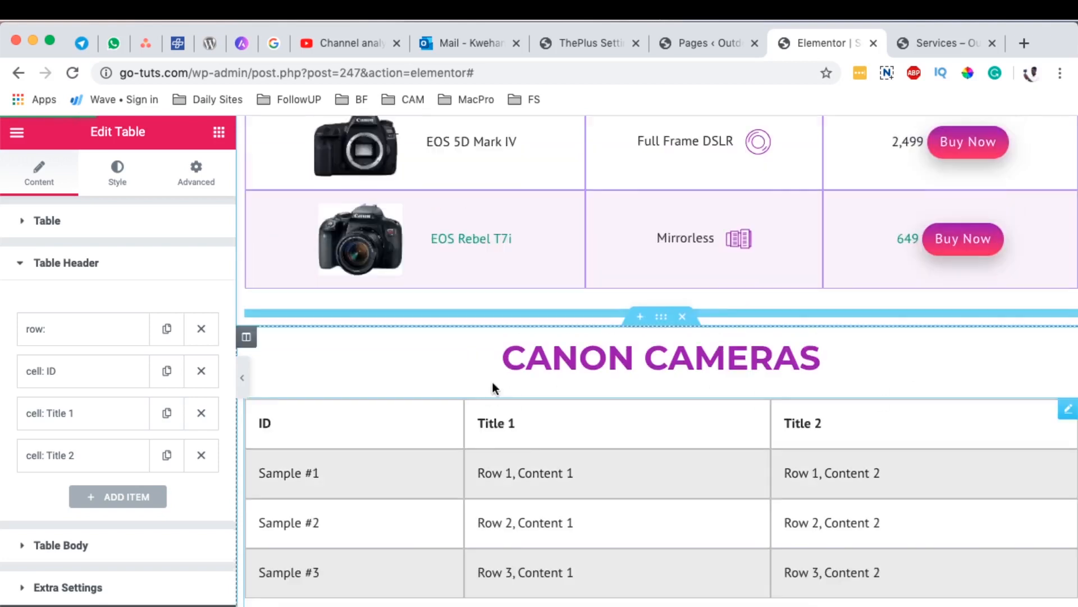
pyautogui.scroll(-4, 493, 380)
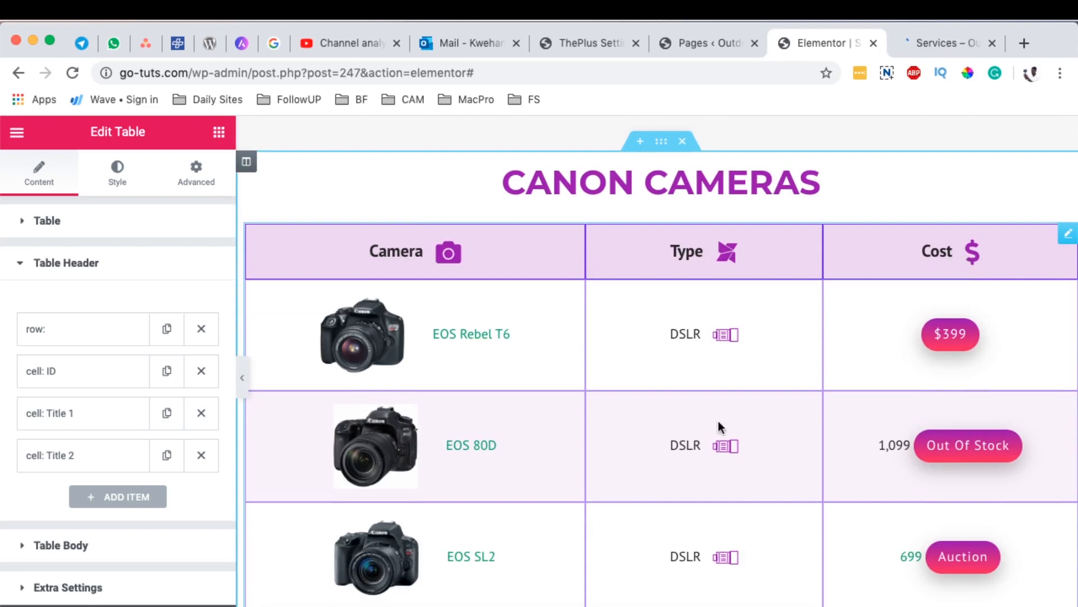
pyautogui.scroll(-15, 726, 415)
pyautogui.scroll(6, 704, 420)
pyautogui.scroll(-3, 703, 419)
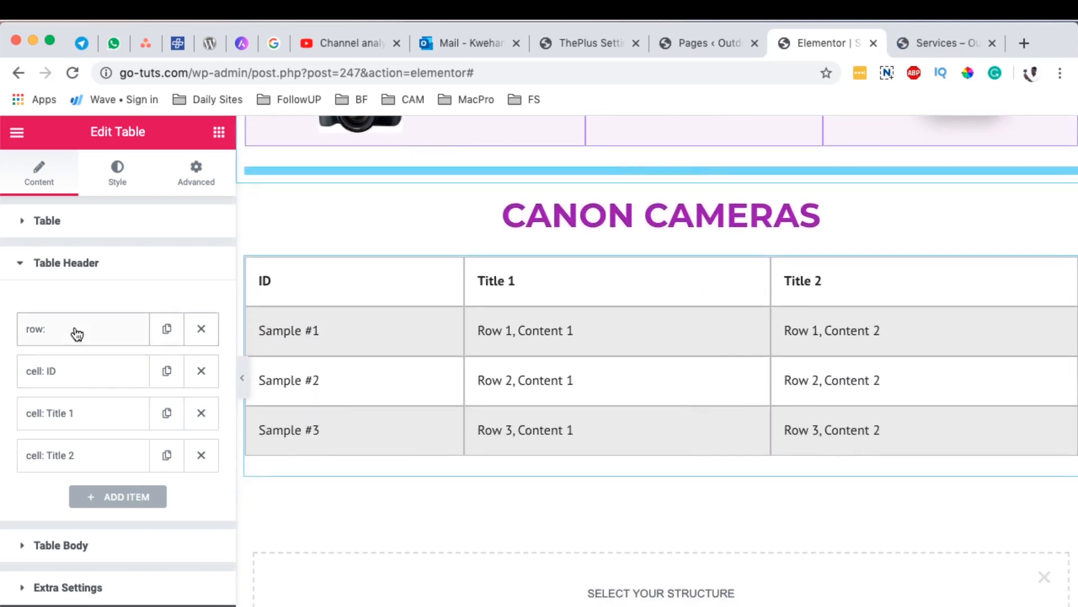
# Step: Inspect the action options of the header's row item, keeping Start New Row
pyautogui.click(77, 334)
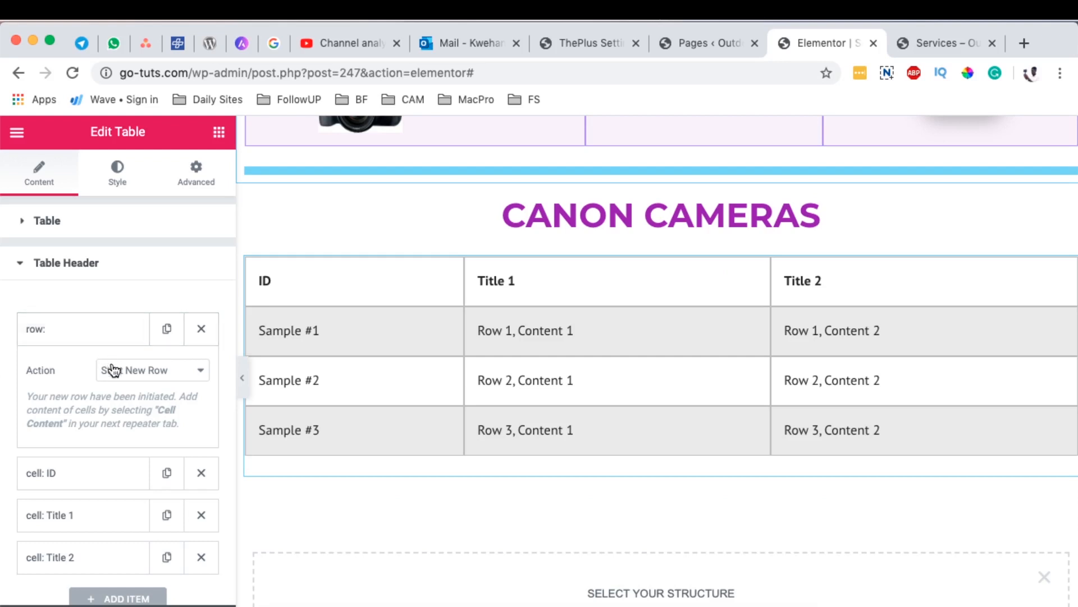
pyautogui.click(139, 372)
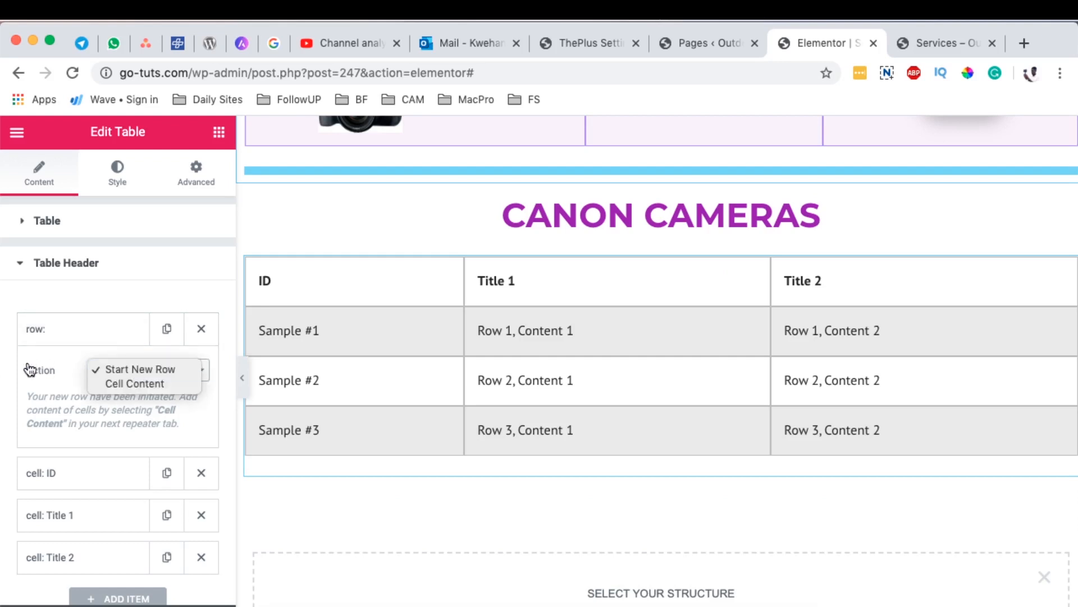
pyautogui.click(50, 370)
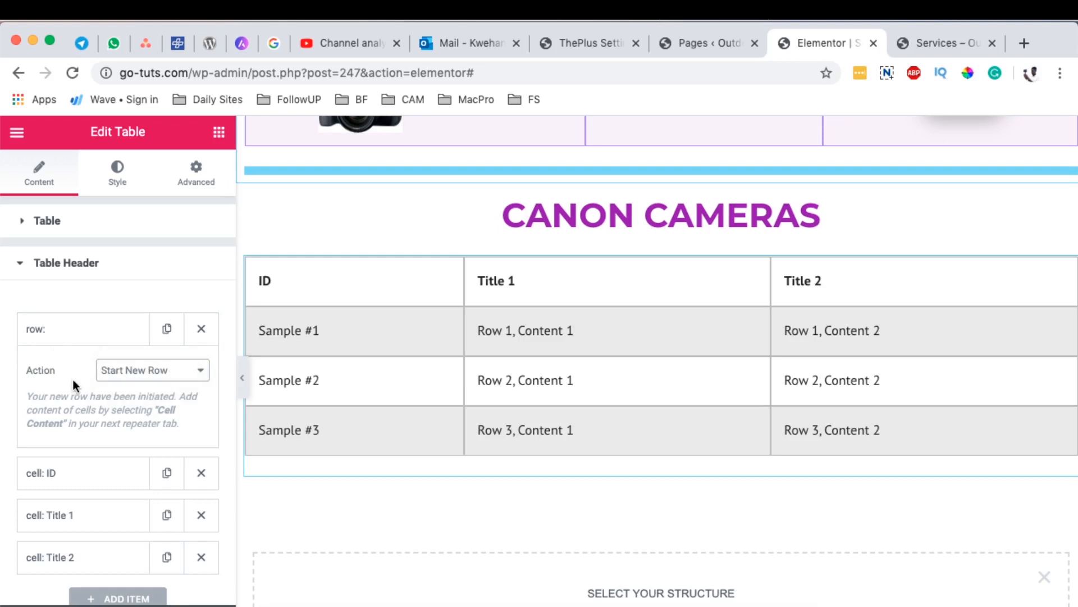
pyautogui.click(79, 328)
# Step: Change the text of the first header cell, ID, to "Camera", keeping its action as Cell Content
pyautogui.click(90, 376)
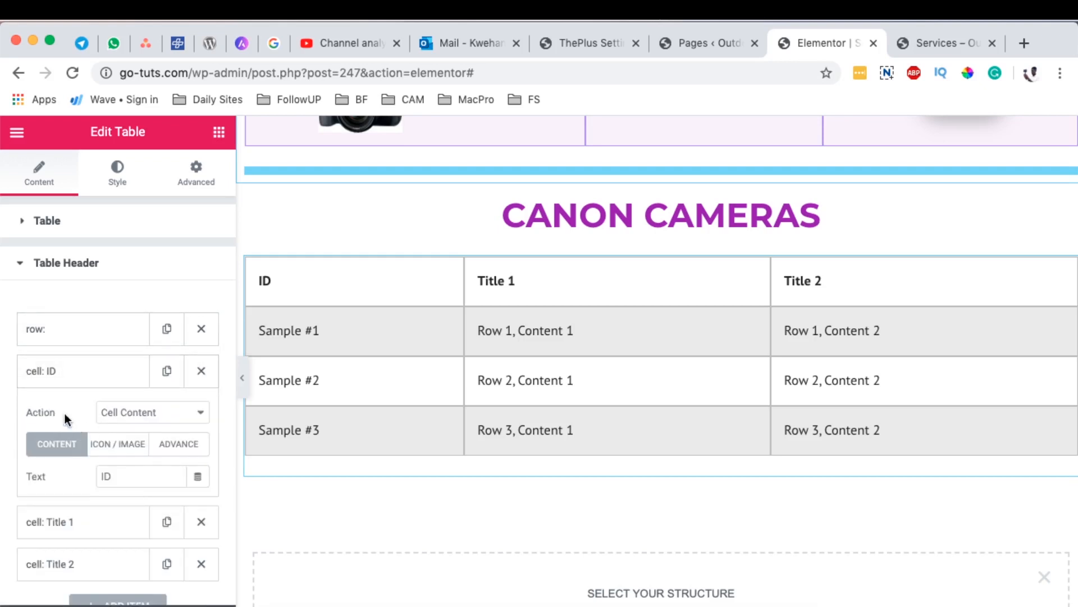
pyautogui.scroll(-1, 54, 407)
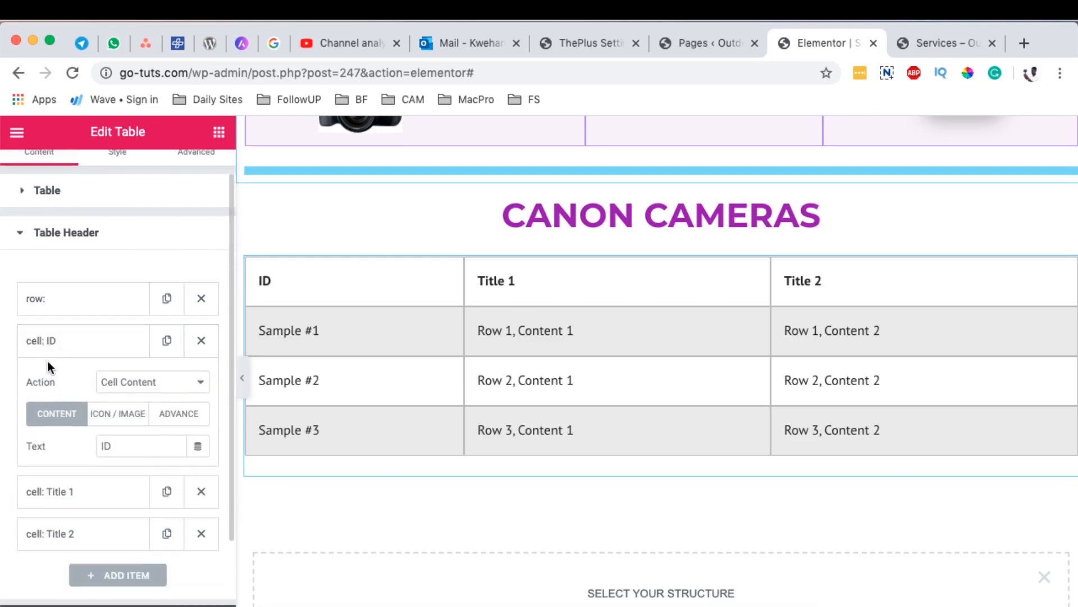
pyautogui.scroll(-2, 108, 390)
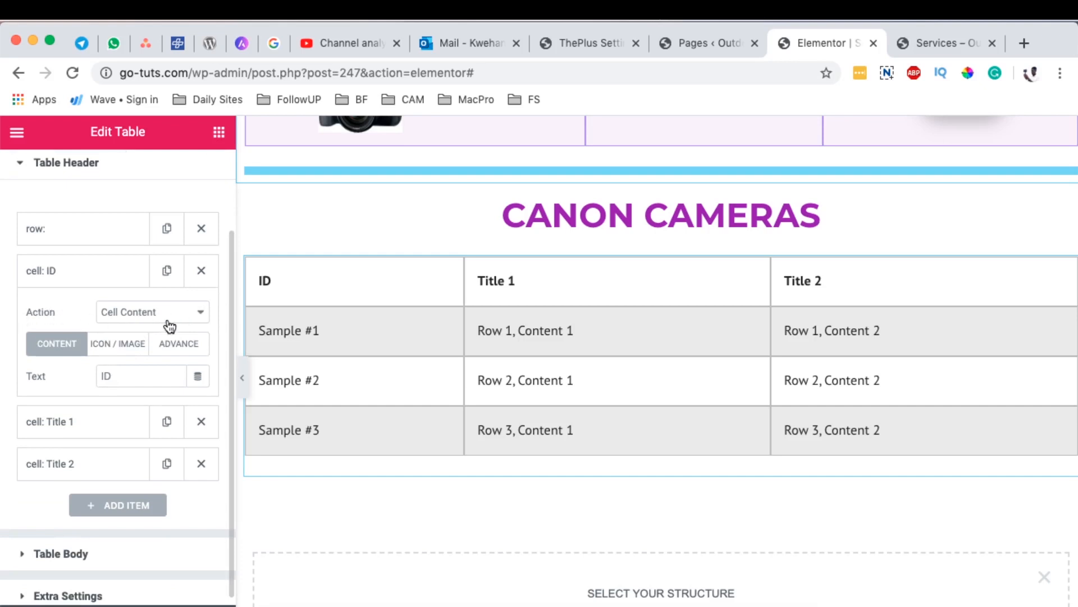
pyautogui.click(134, 314)
pyautogui.click(137, 316)
pyautogui.scroll(-1, 26, 392)
pyautogui.click(37, 365)
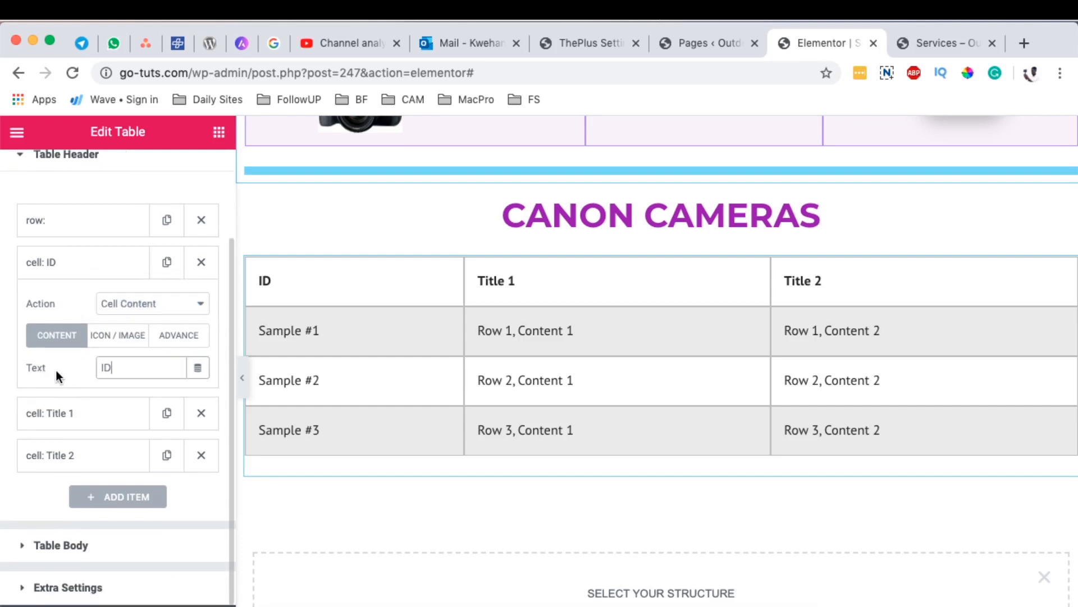
pyautogui.scroll(3, 260, 377)
pyautogui.moveTo(116, 367); pyautogui.dragTo(65, 369)
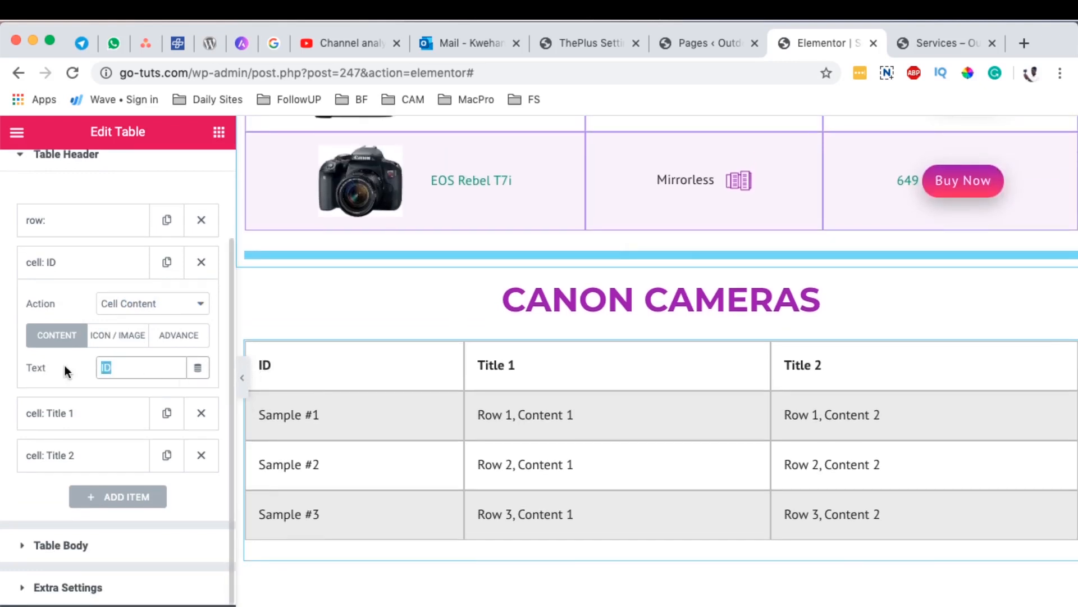
pyautogui.write('Came')
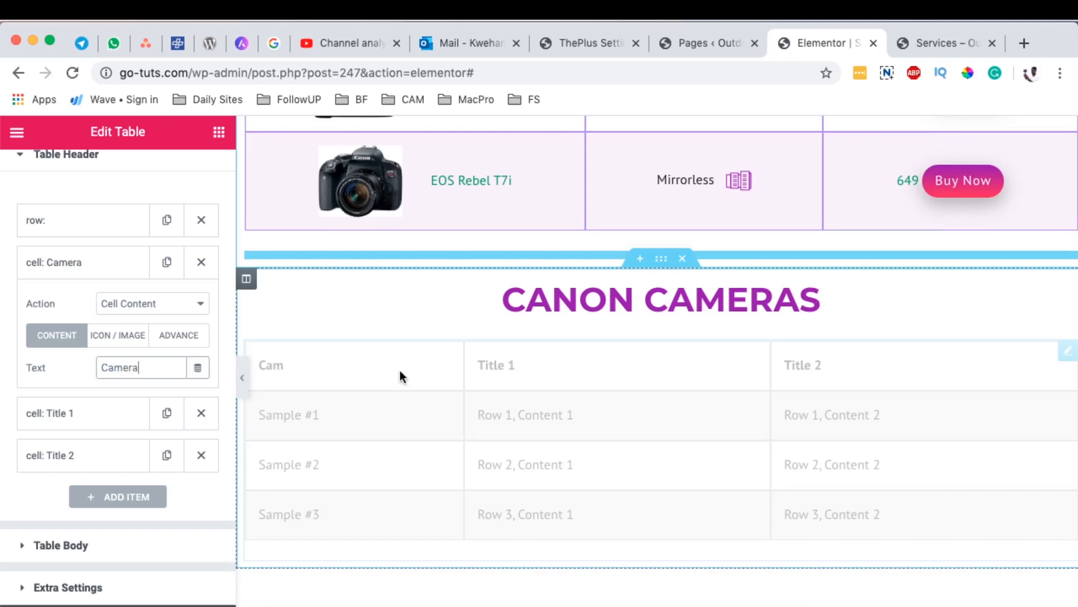
pyautogui.write('ra')
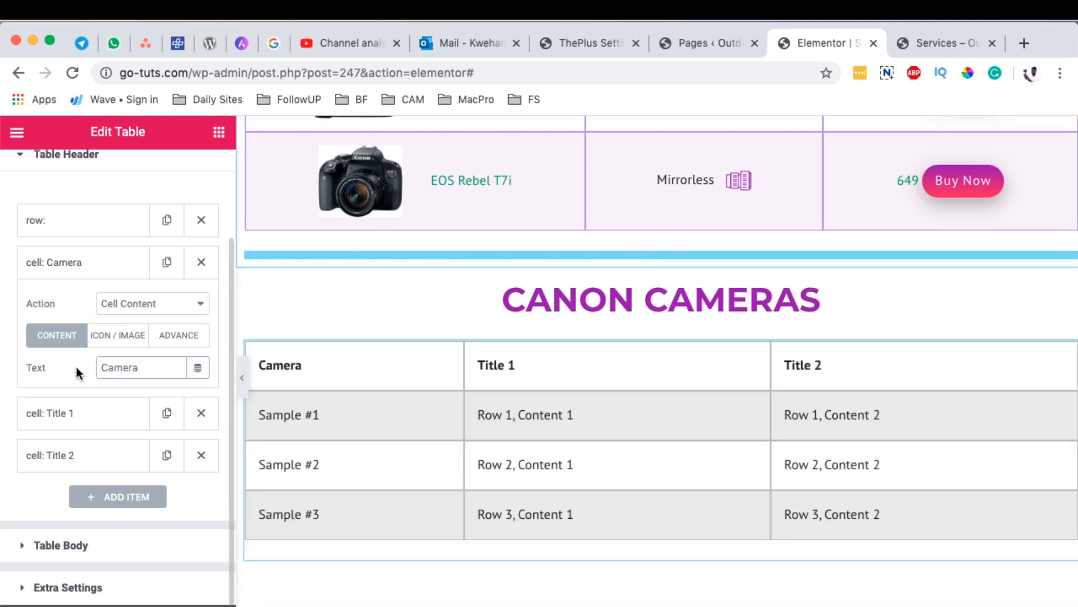
# Step: Add the Font Awesome "camera" icon to the Camera header cell and collapse that cell's settings
pyautogui.click(116, 336)
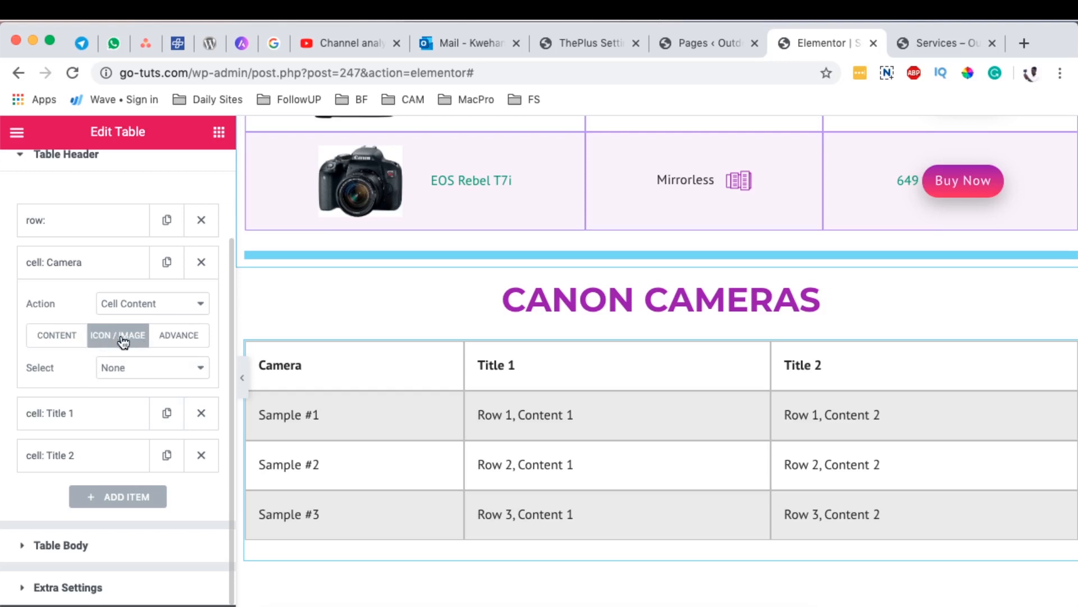
pyautogui.click(133, 369)
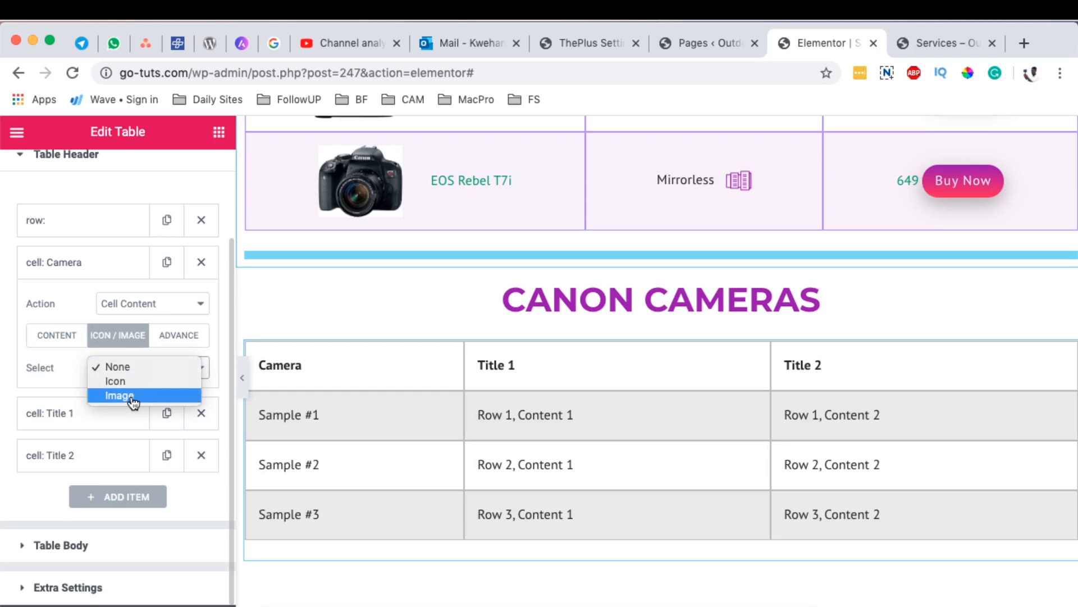
pyautogui.click(133, 383)
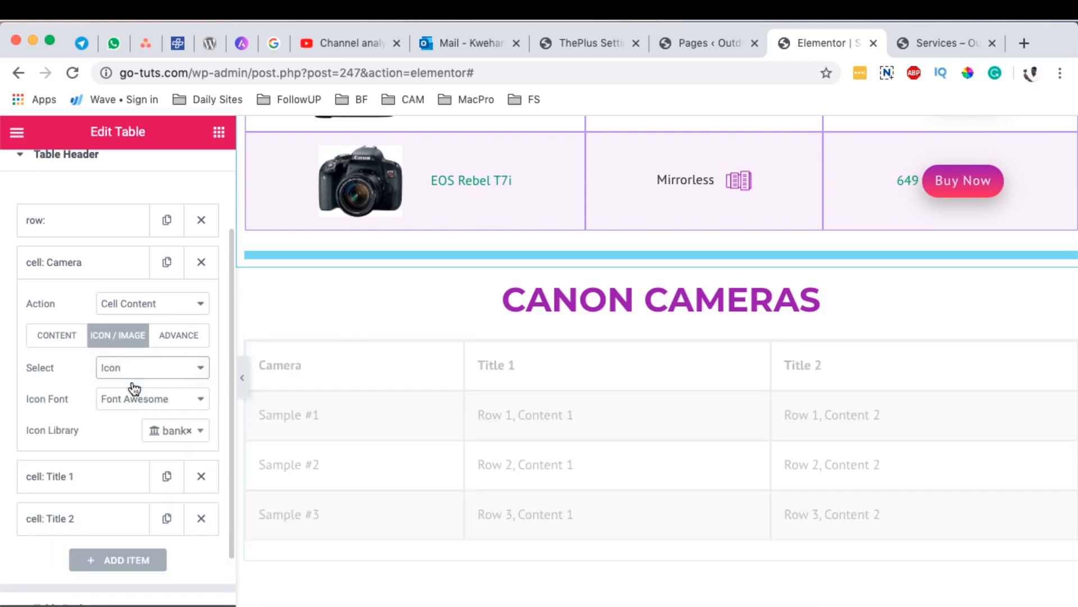
pyautogui.click(189, 437)
pyautogui.write('came')
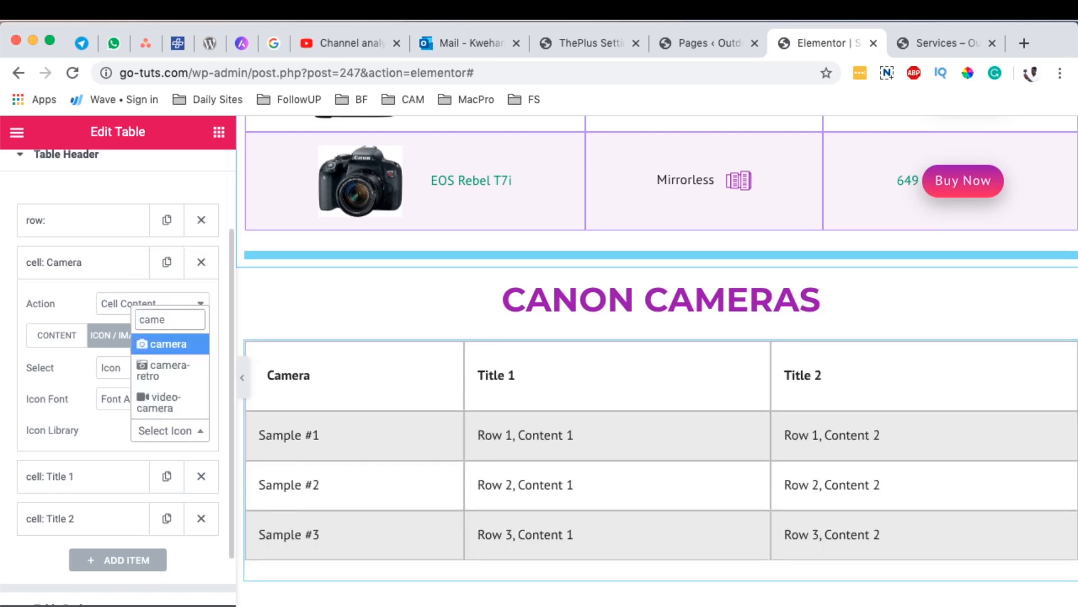
pyautogui.click(161, 347)
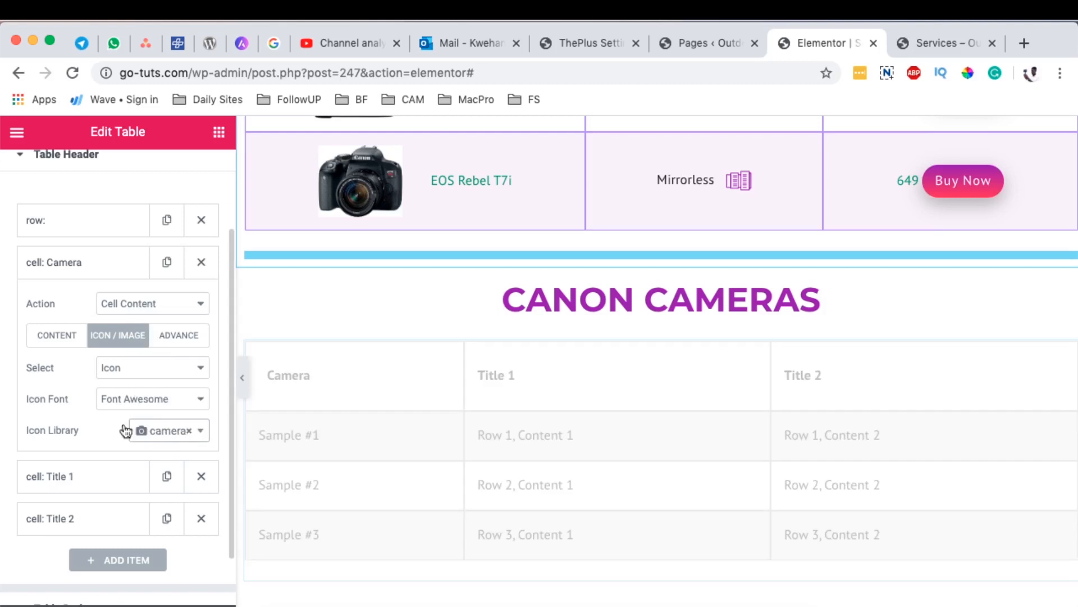
pyautogui.click(69, 262)
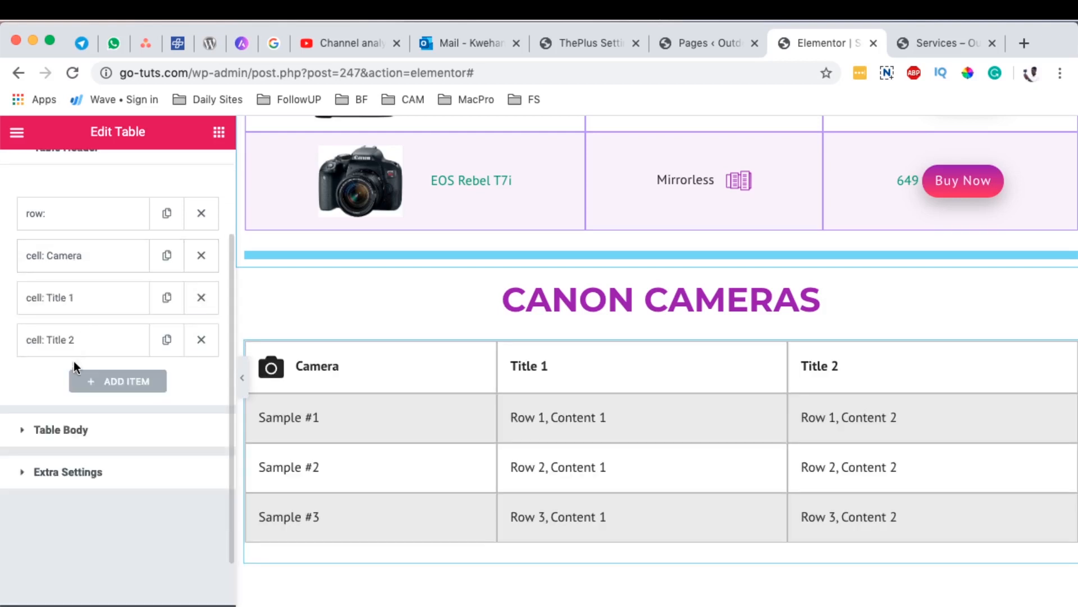
# Step: Change the text of the second header cell, Title 1, to "Type", matching the finished table above
pyautogui.click(84, 308)
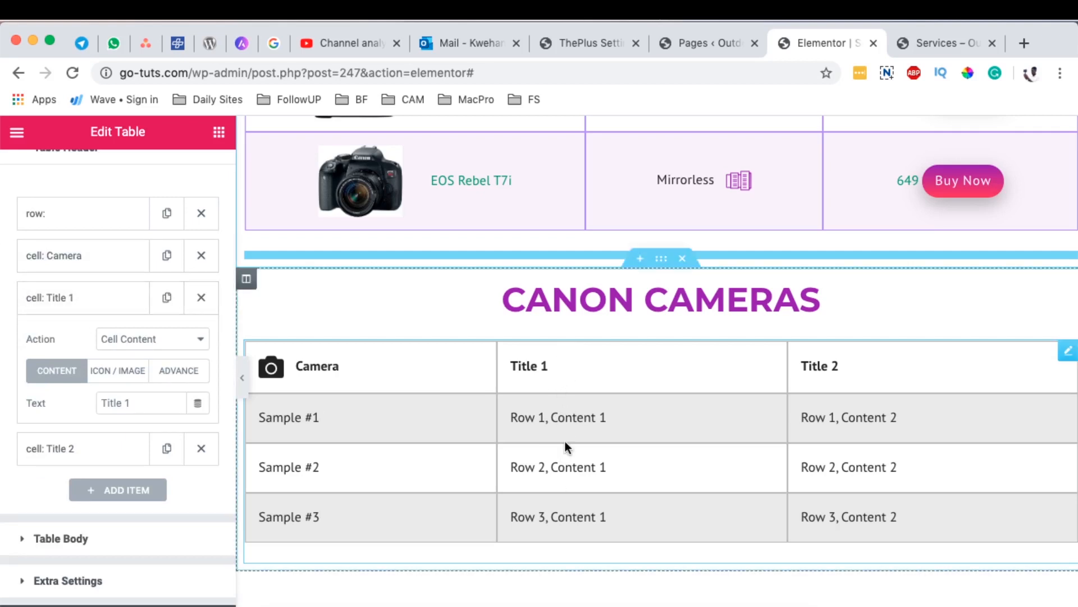
pyautogui.scroll(10, 578, 431)
pyautogui.scroll(-3, 584, 430)
pyautogui.scroll(-8, 584, 430)
pyautogui.moveTo(146, 403); pyautogui.dragTo(94, 403)
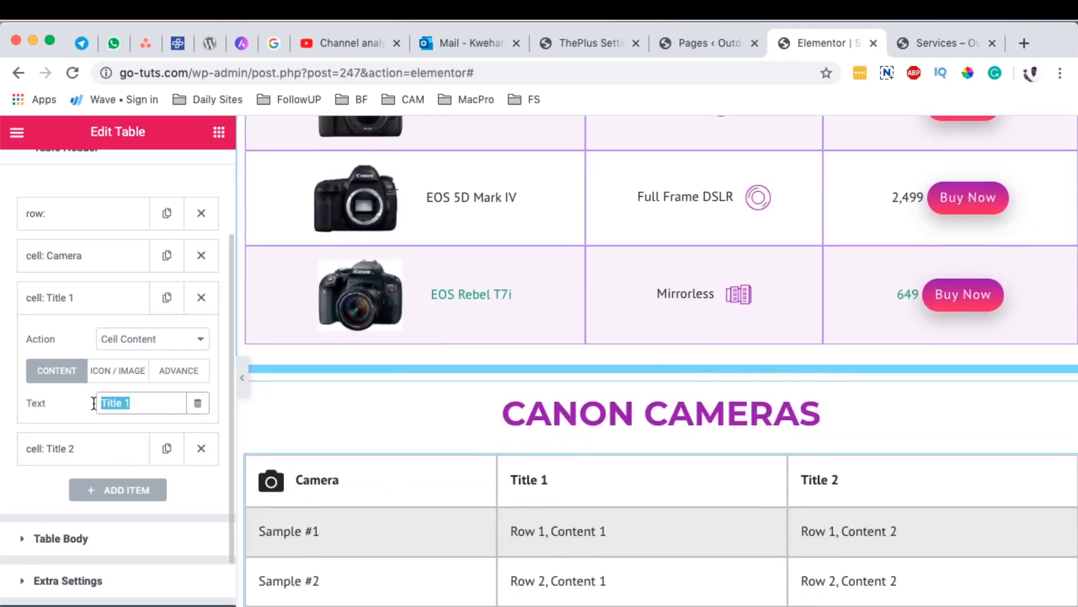
pyautogui.write('C')
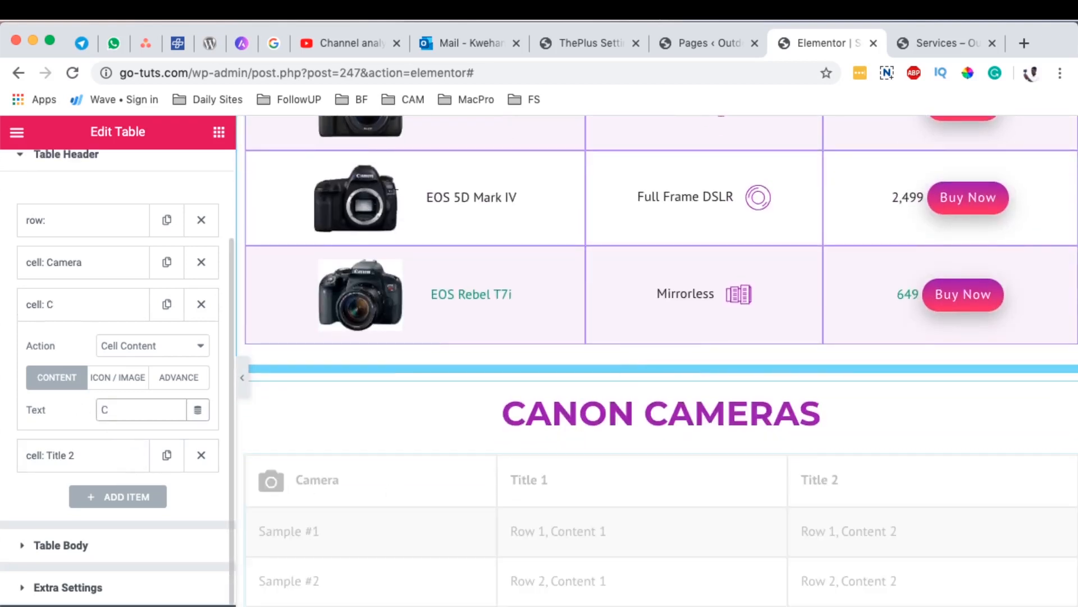
pyautogui.press('BackSpace')
pyautogui.write('ype')
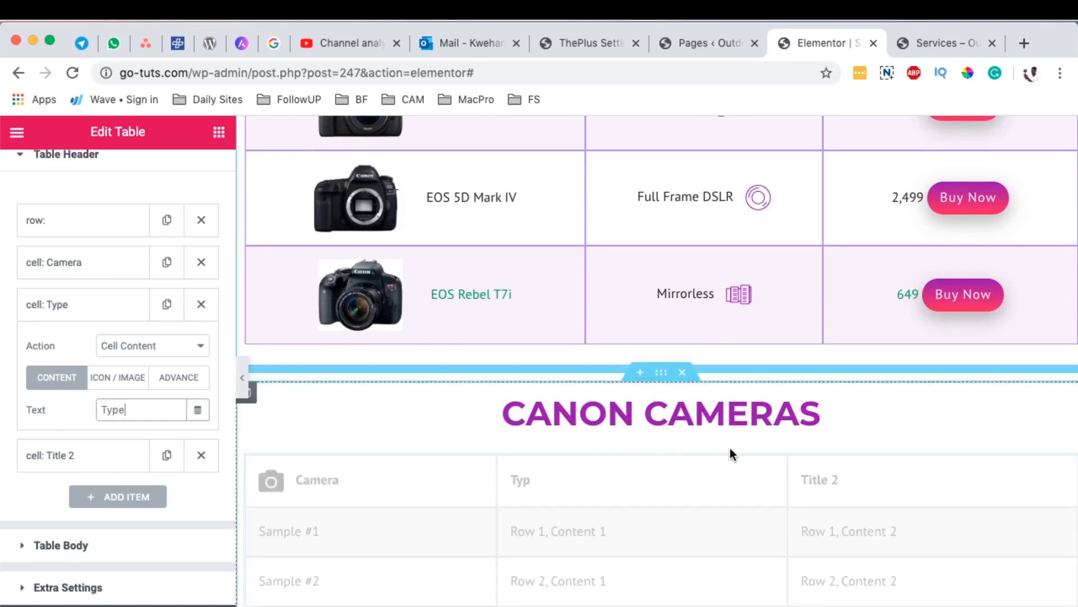
# Step: Add the Font Awesome "modx" icon to the Type header cell, as in the finished table
pyautogui.scroll(8, 730, 447)
pyautogui.scroll(9, 729, 455)
pyautogui.scroll(-6, 729, 452)
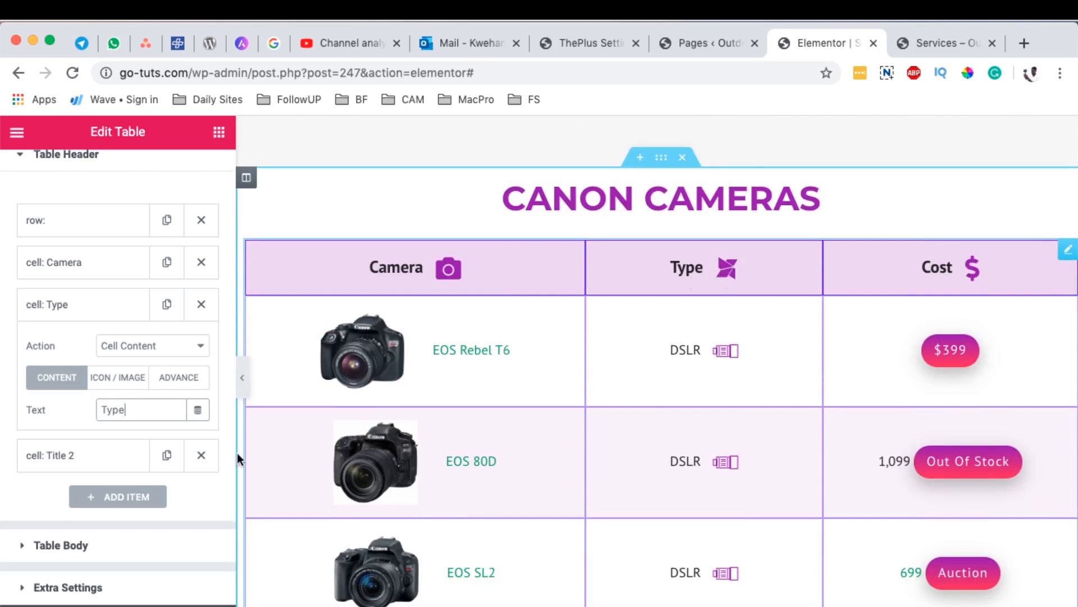
pyautogui.click(118, 377)
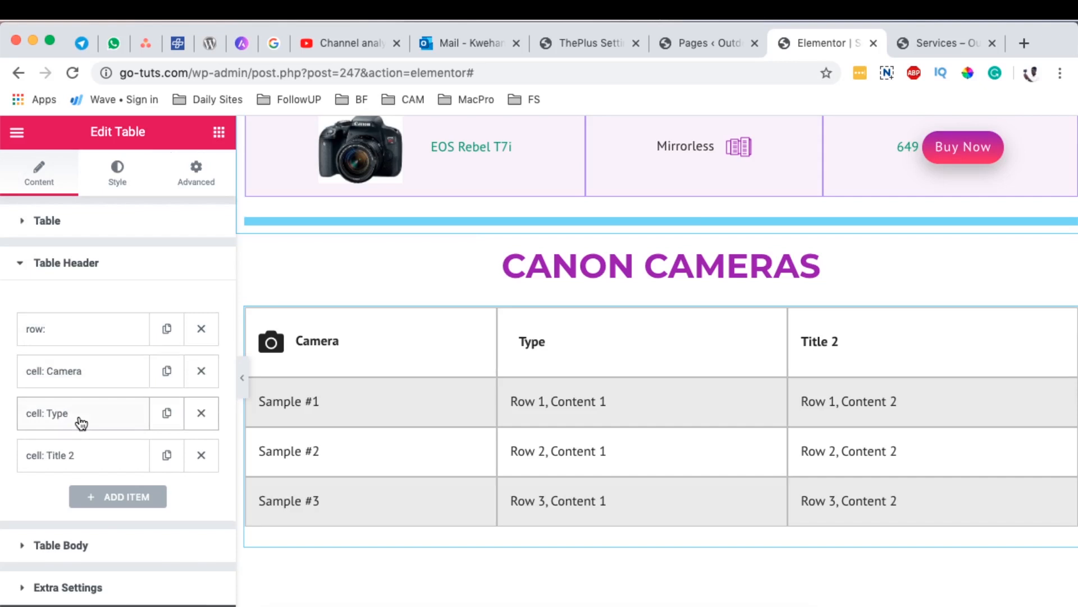
pyautogui.click(80, 421)
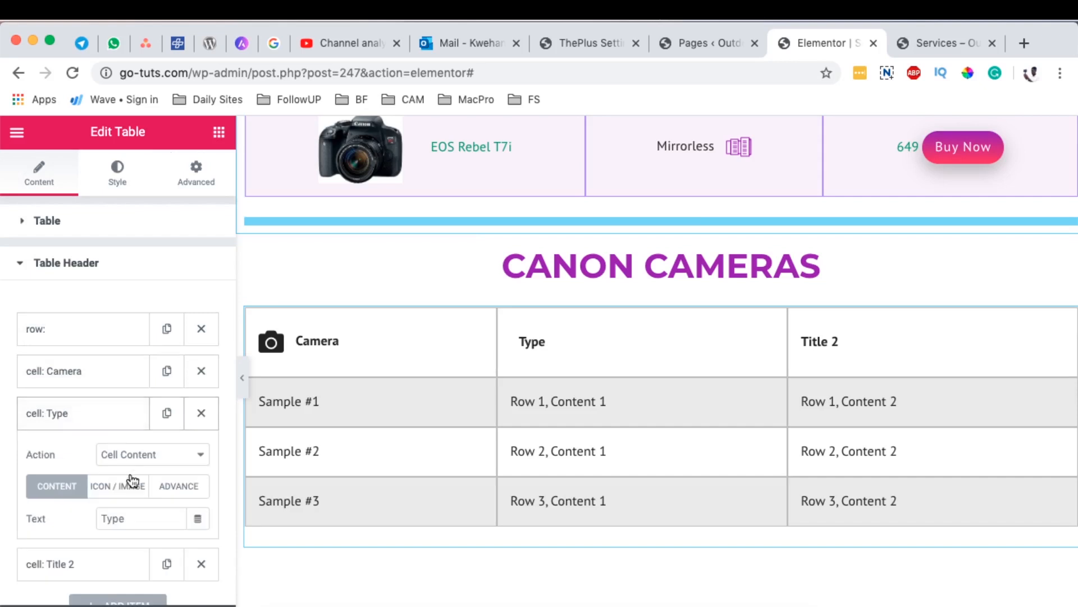
pyautogui.click(132, 480)
pyautogui.scroll(-3, 192, 465)
pyautogui.click(181, 484)
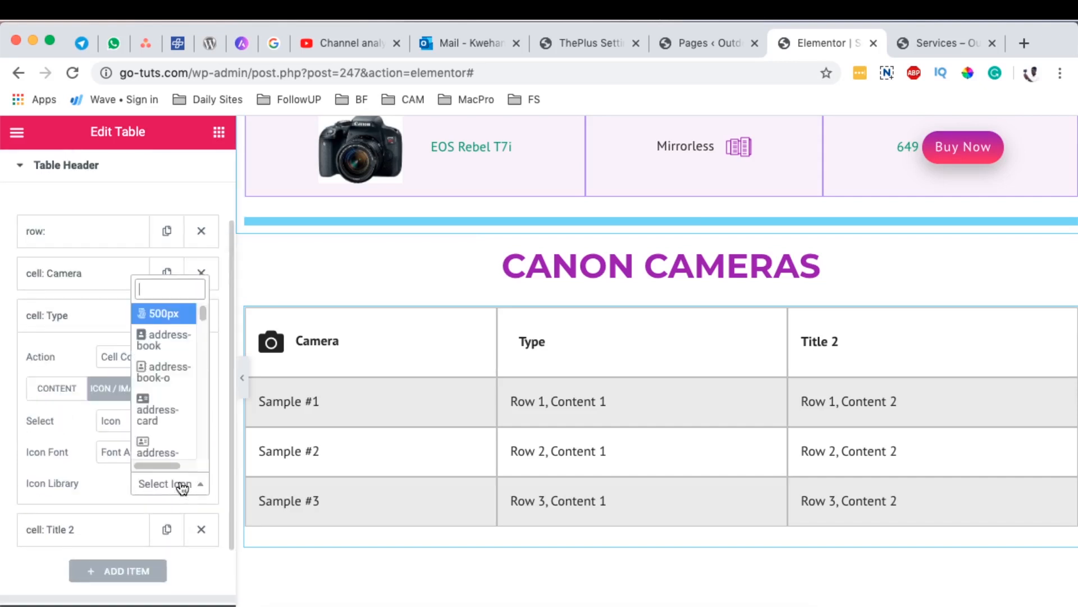
pyautogui.write('mod')
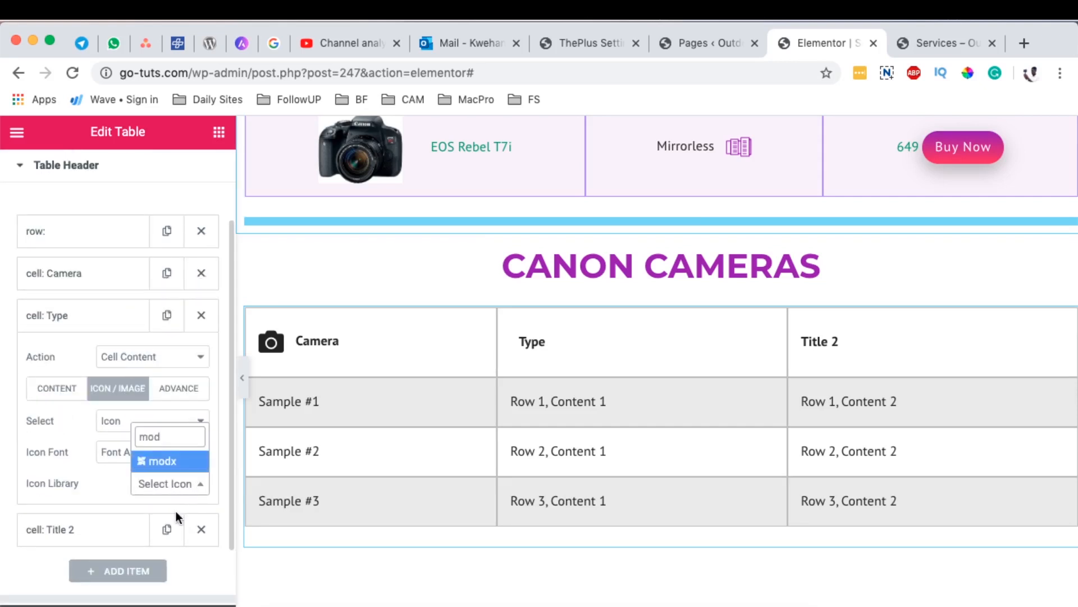
pyautogui.click(162, 461)
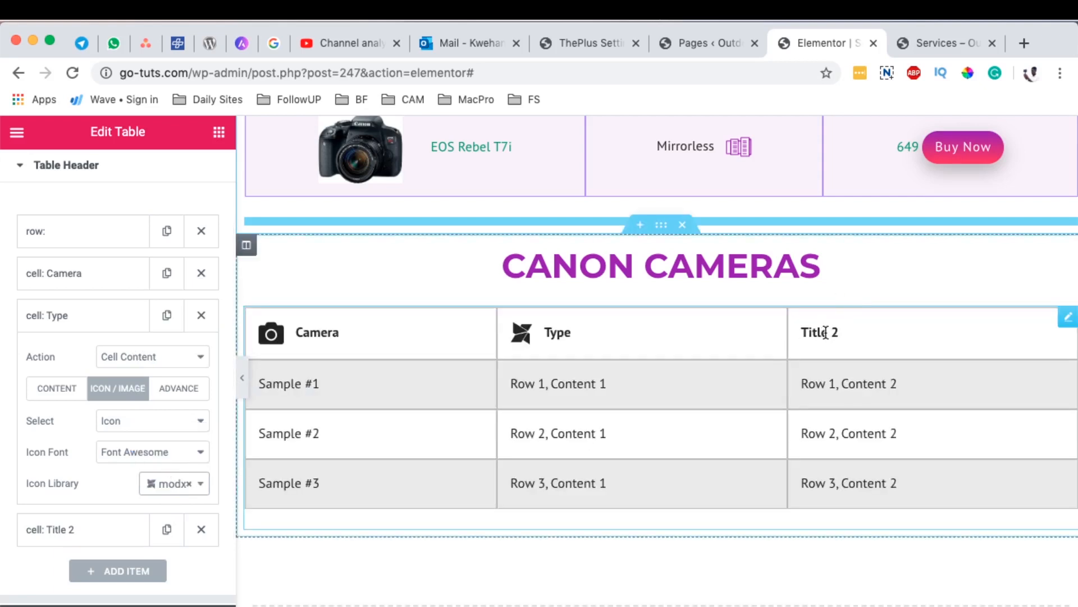
# Step: Change the text of the third header cell, Title 2, to "Cost"
pyautogui.scroll(15, 824, 332)
pyautogui.scroll(-10, 825, 326)
pyautogui.scroll(-10, 827, 337)
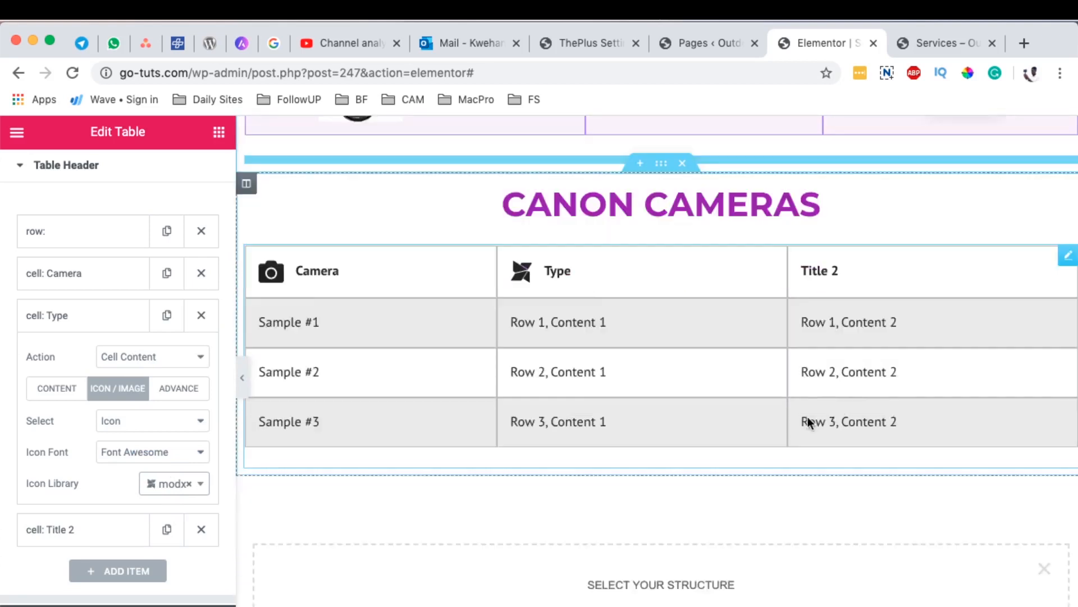
pyautogui.click(87, 358)
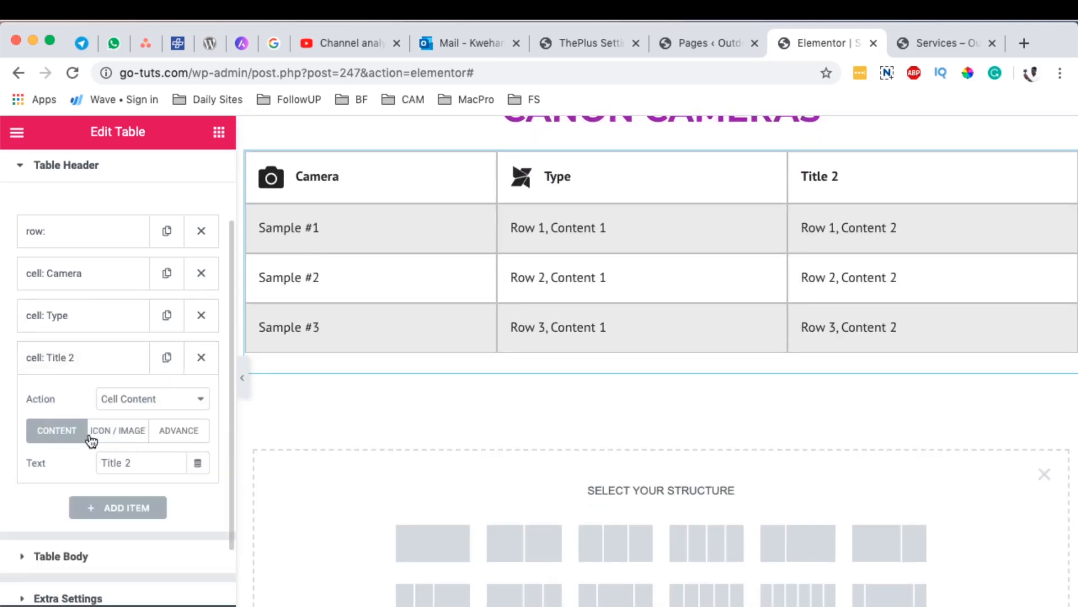
pyautogui.moveTo(140, 463); pyautogui.dragTo(71, 456)
pyautogui.write('Cost')
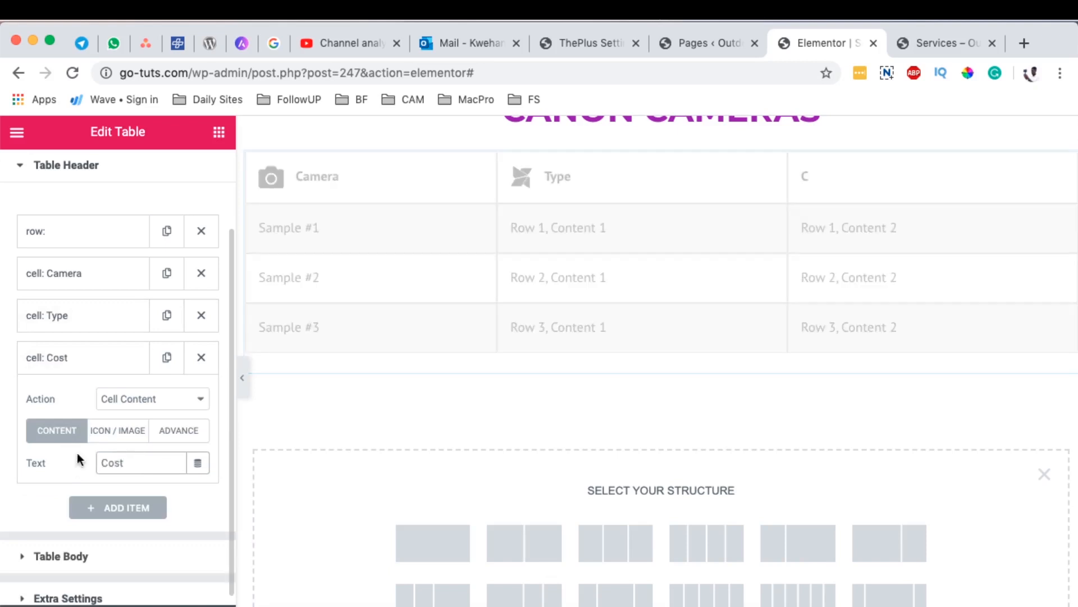
# Step: Add the Font Awesome "dollar" icon to the Cost header cell
pyautogui.click(116, 430)
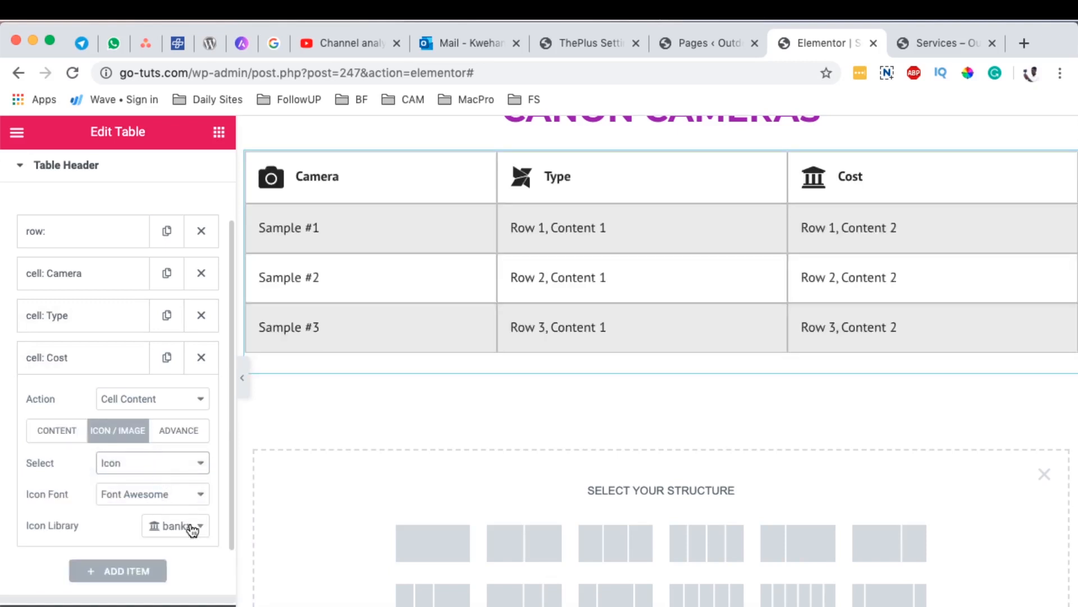
pyautogui.click(185, 526)
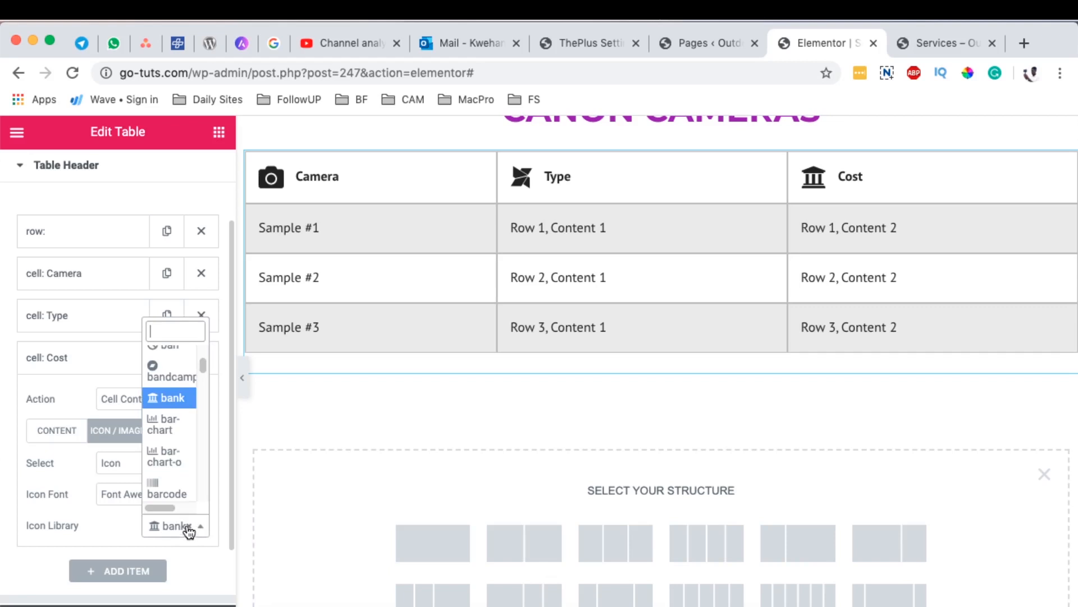
pyautogui.write('dol')
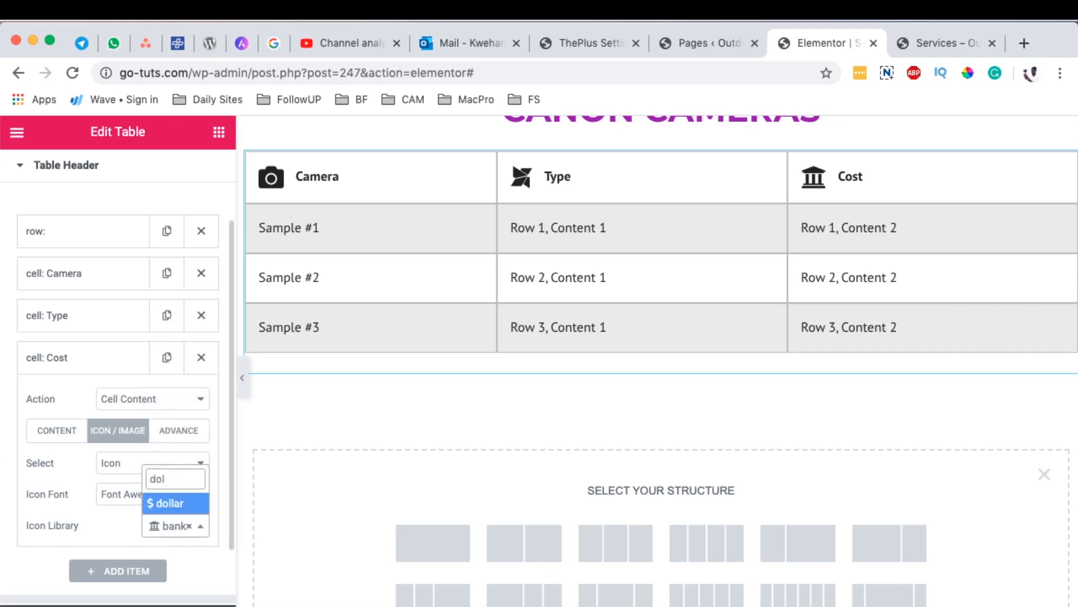
pyautogui.click(161, 503)
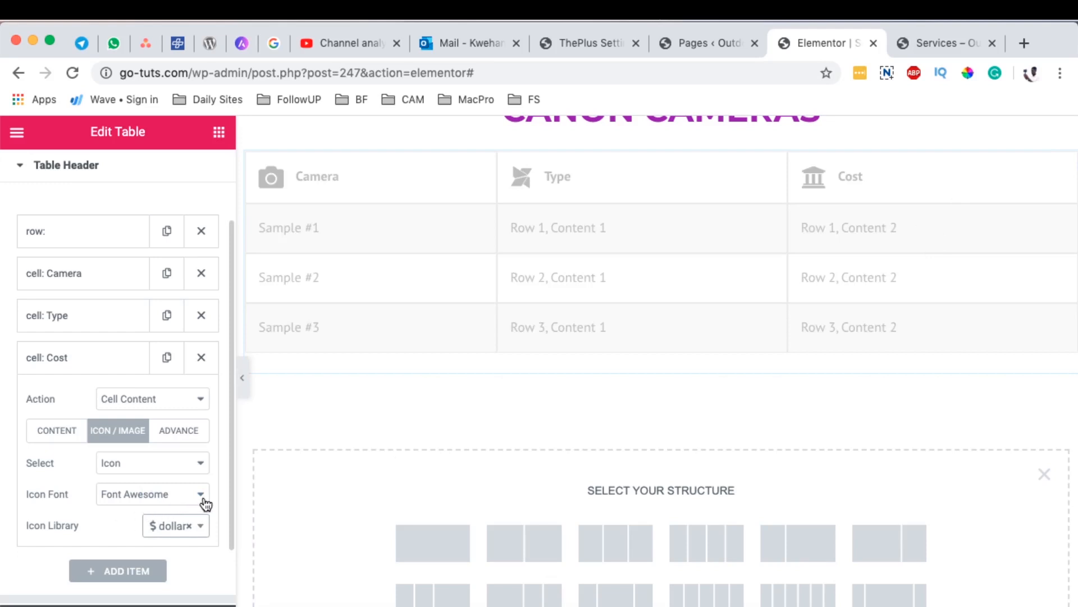
pyautogui.scroll(-2, 204, 504)
pyautogui.scroll(5, 157, 518)
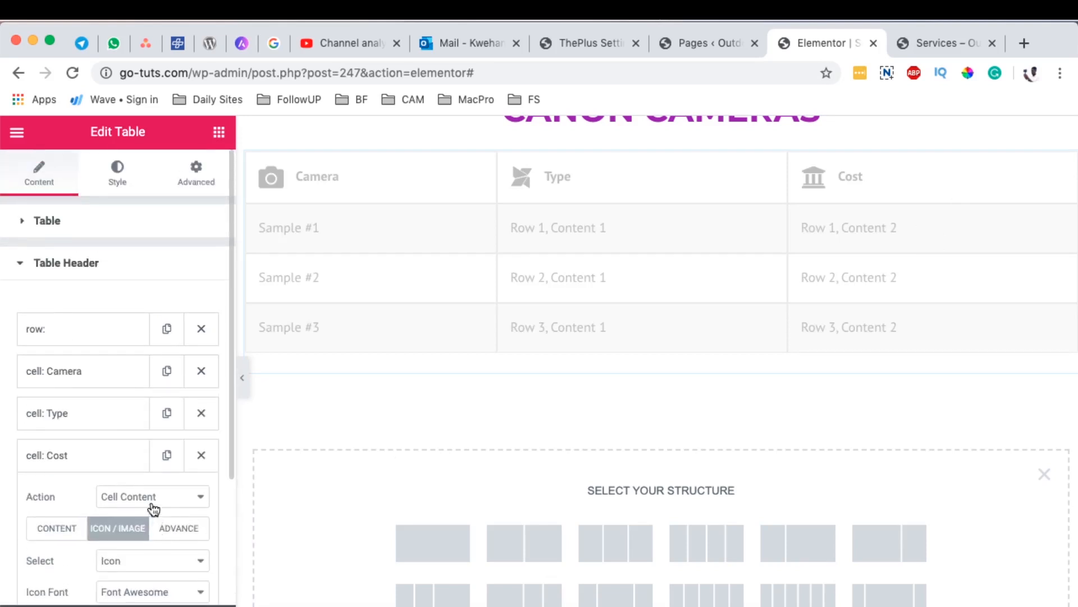
pyautogui.scroll(-3, 157, 461)
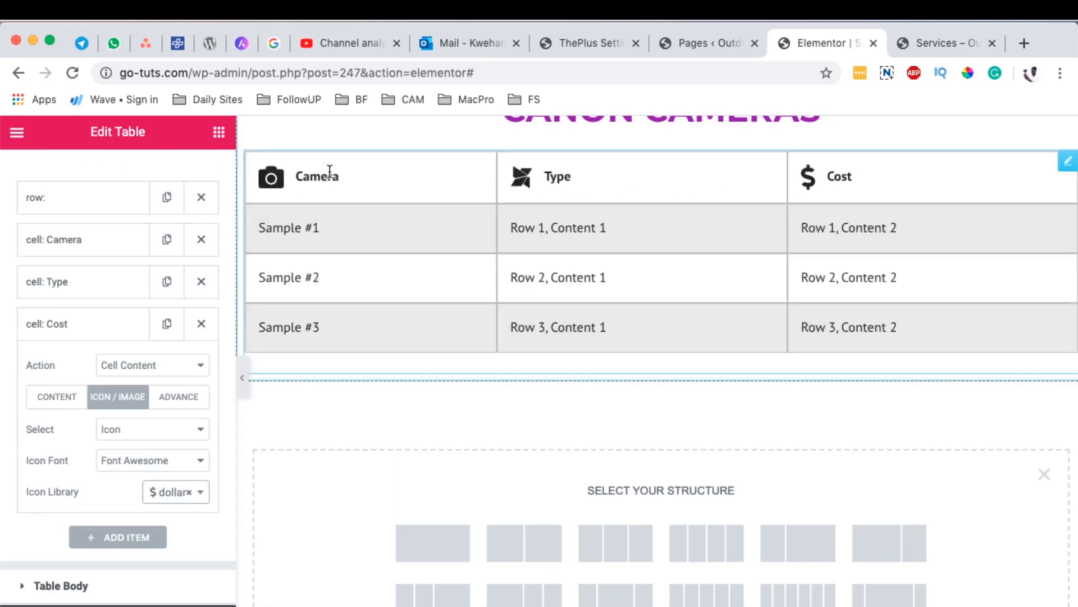
# Step: Set the table's icon position to After in its icon styling and compare the header with the finished table
pyautogui.scroll(3, 92, 326)
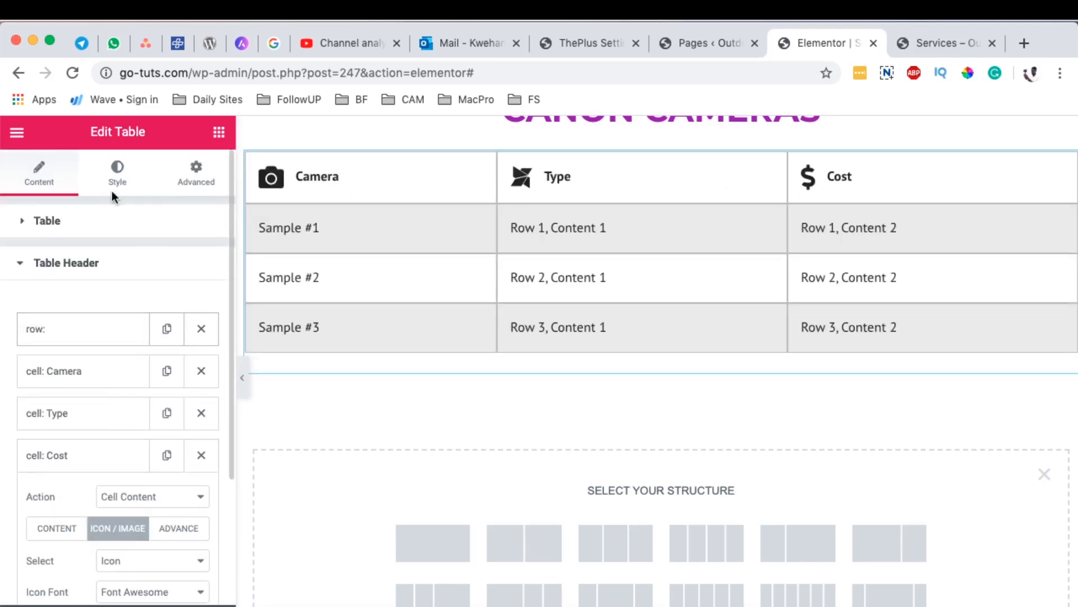
pyautogui.click(125, 169)
pyautogui.scroll(-5, 150, 384)
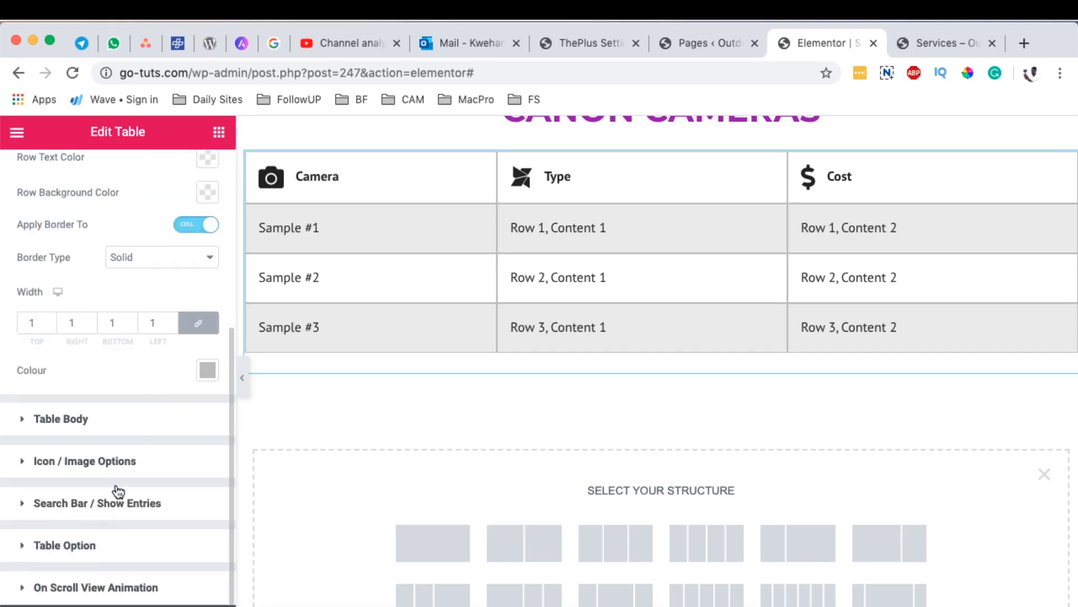
pyautogui.click(83, 461)
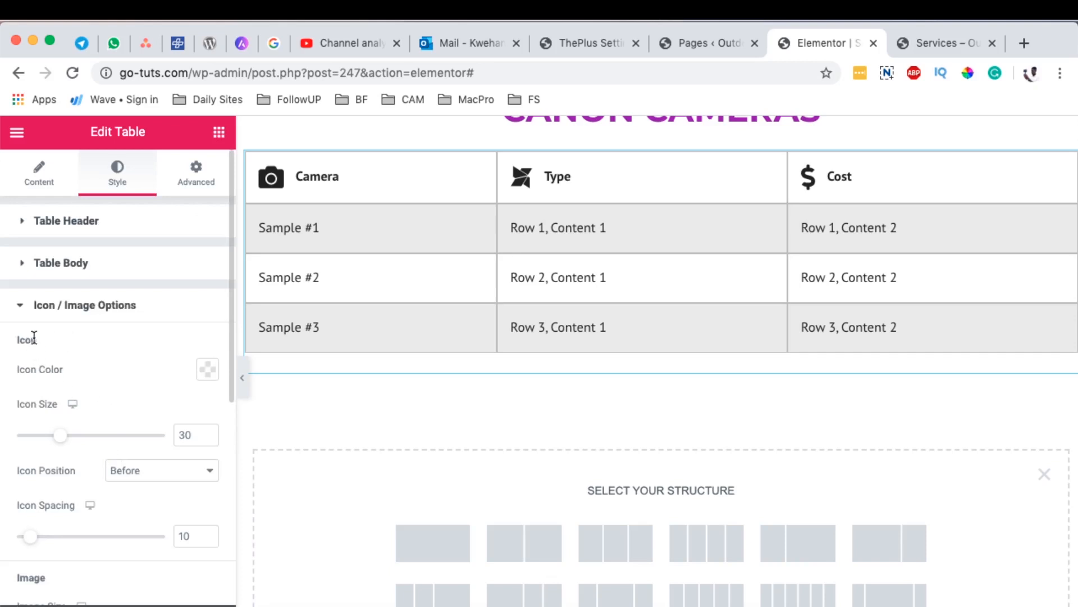
pyautogui.click(147, 476)
pyautogui.click(174, 483)
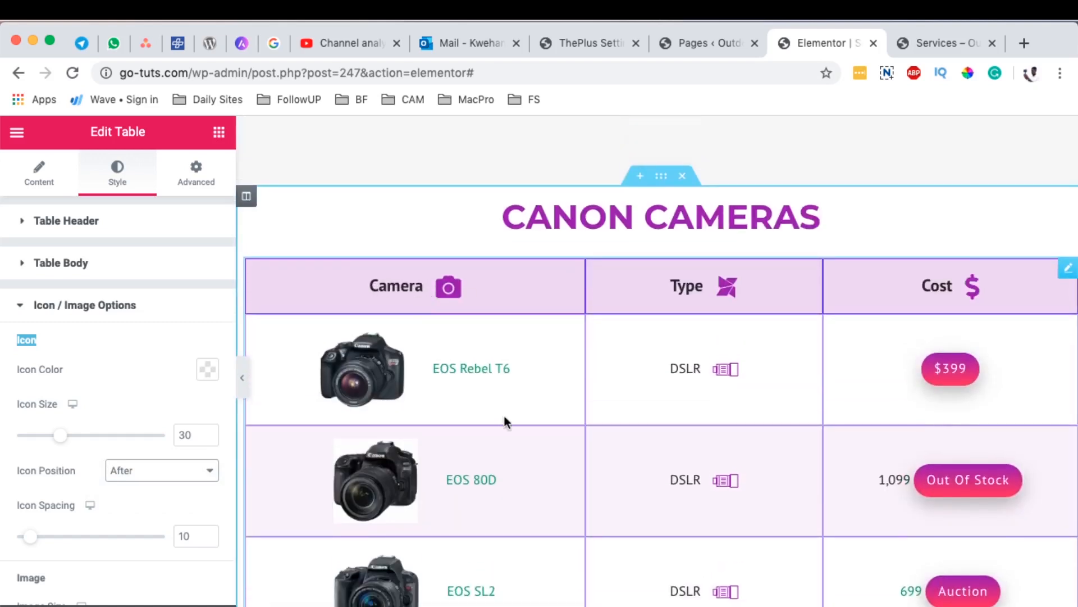
pyautogui.scroll(-10, 587, 444)
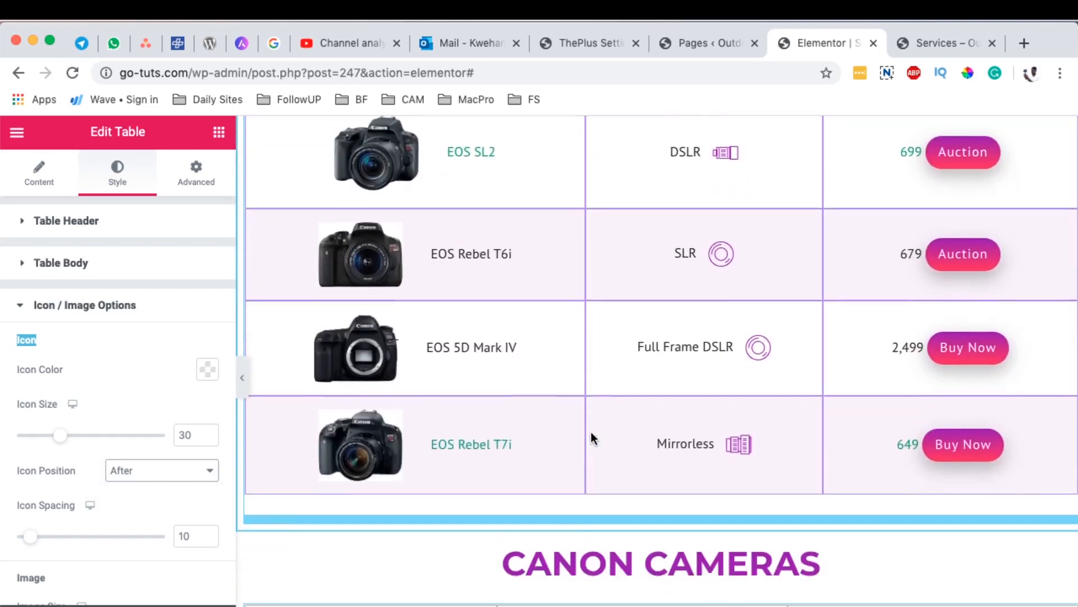
# Step: In the Table Header styles, set the row background to the saved purple with reduced opacity, #9300B242, guided by the finished table
pyautogui.click(91, 220)
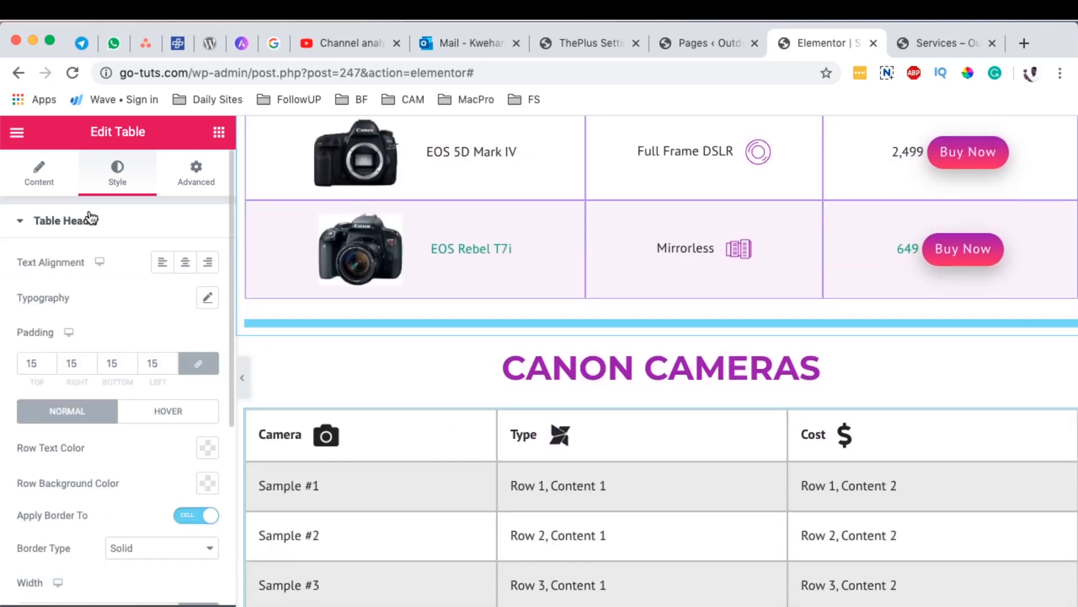
pyautogui.scroll(-3, 120, 452)
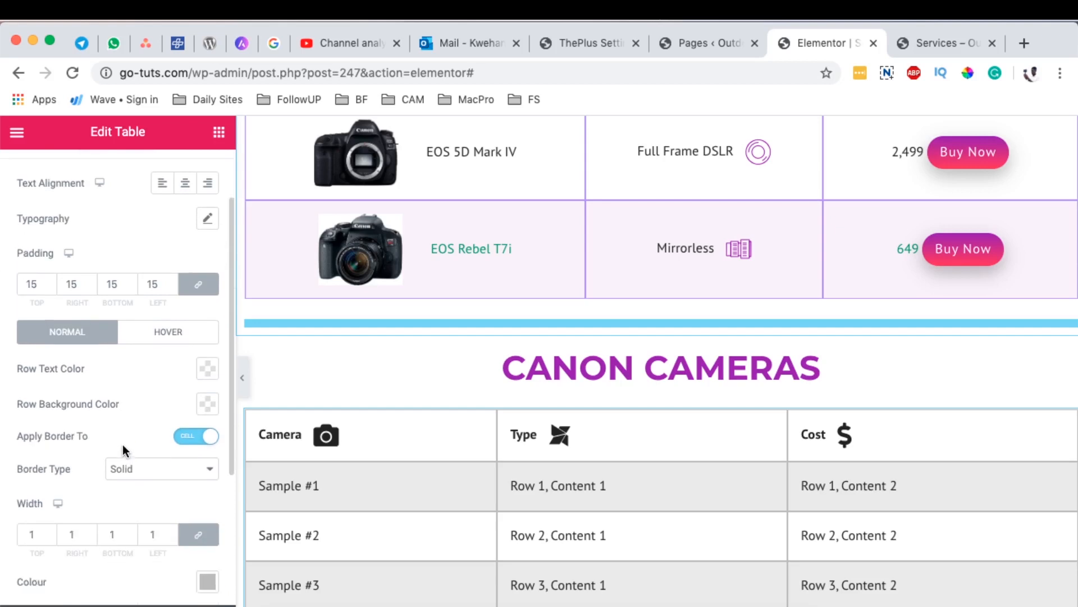
pyautogui.scroll(-1, 88, 389)
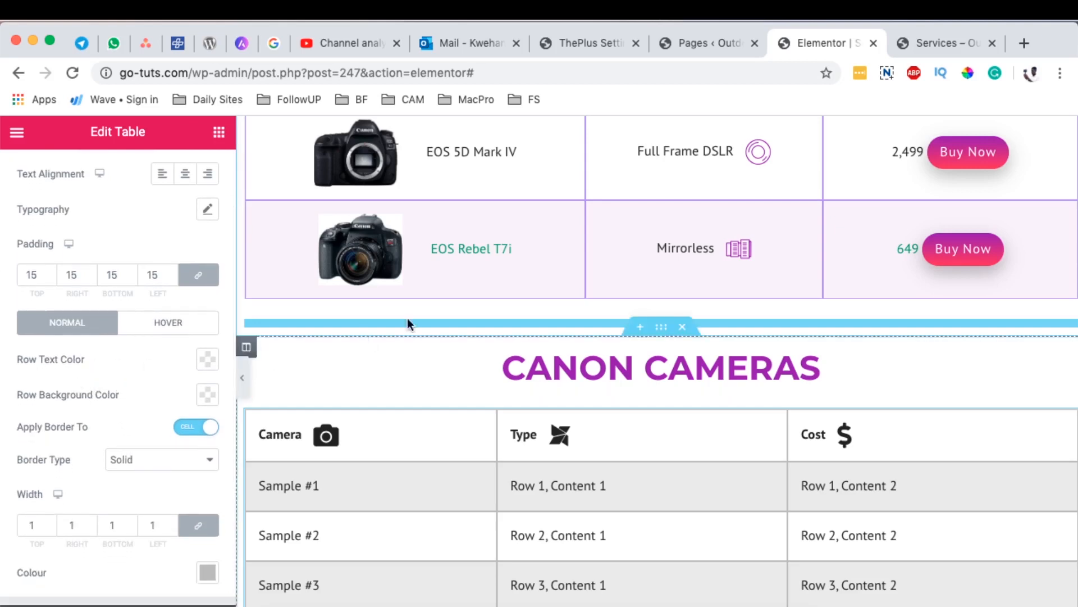
pyautogui.scroll(12, 420, 317)
pyautogui.scroll(-10, 407, 440)
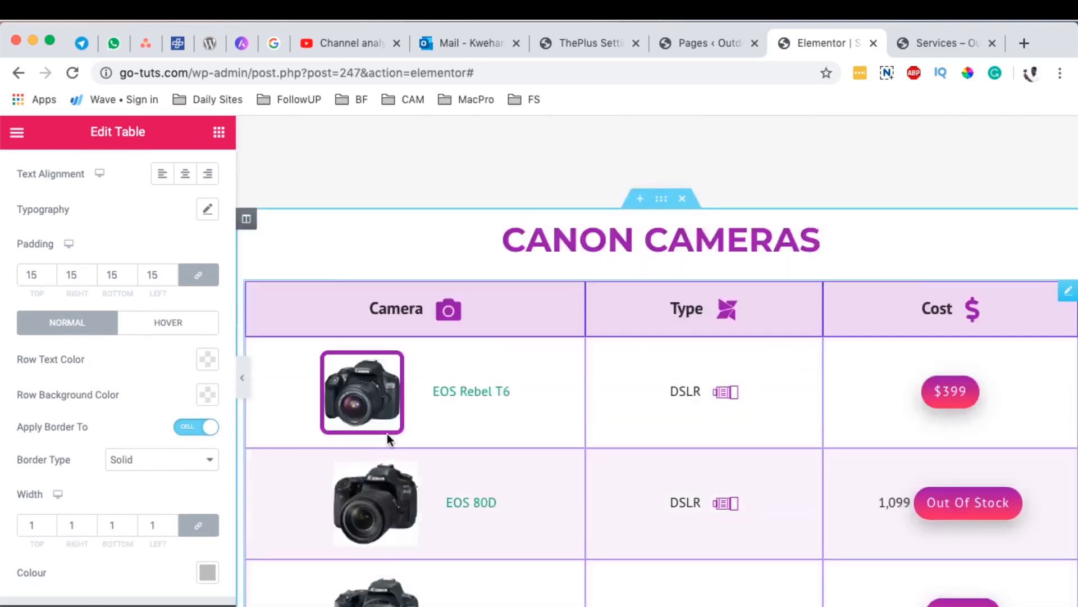
pyautogui.scroll(2, 300, 499)
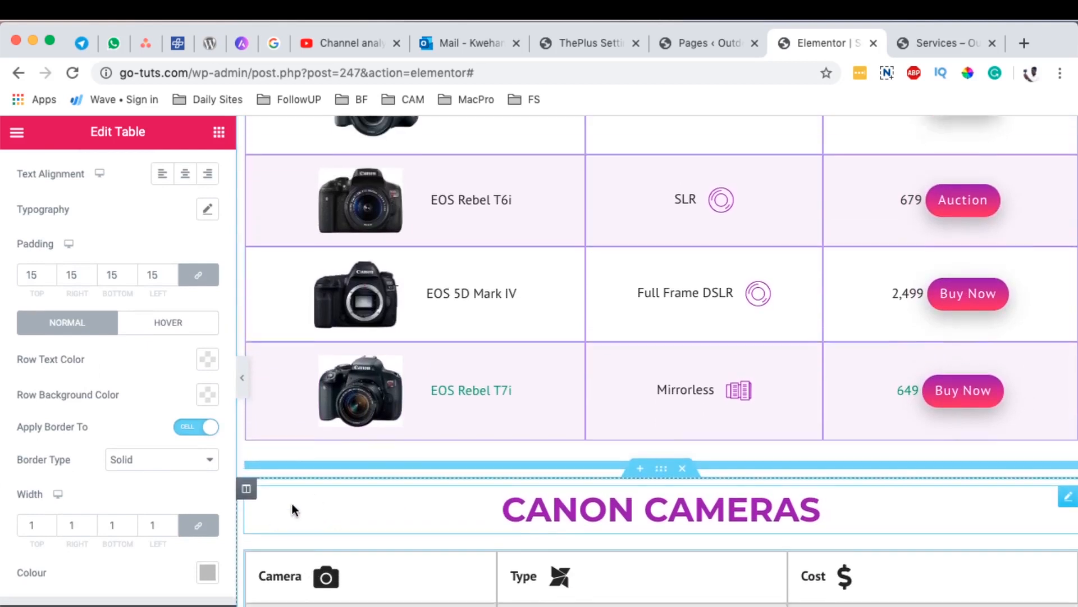
pyautogui.scroll(-3, 371, 578)
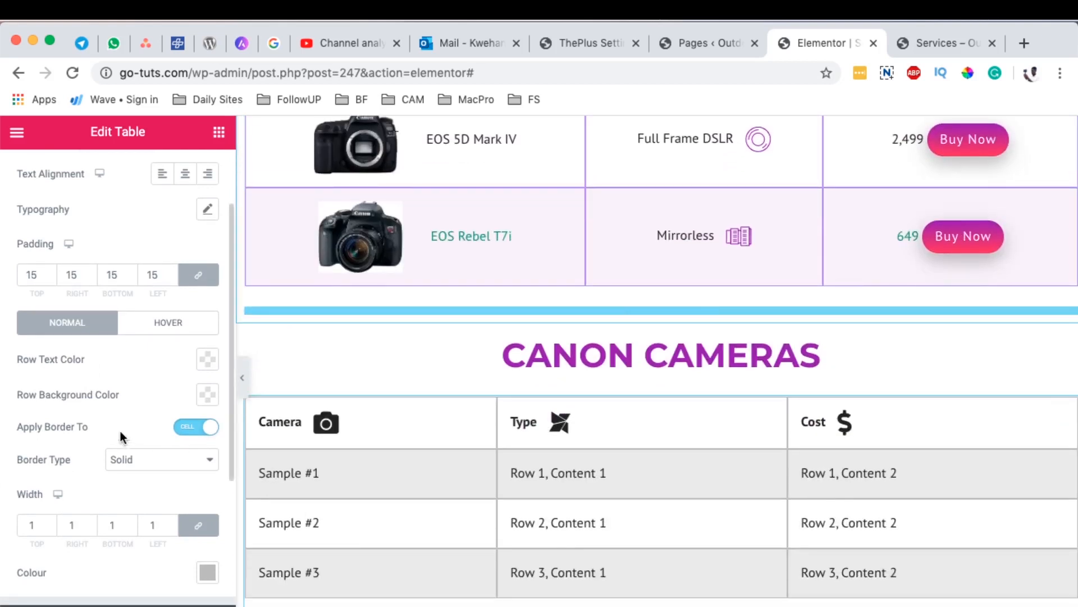
pyautogui.scroll(-1, 112, 421)
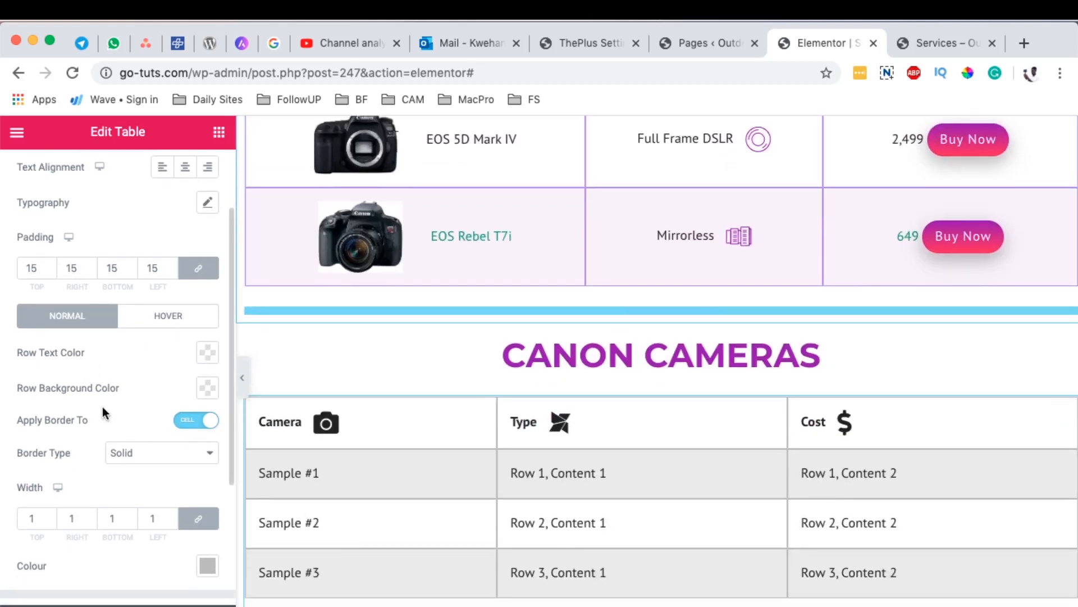
pyautogui.click(207, 388)
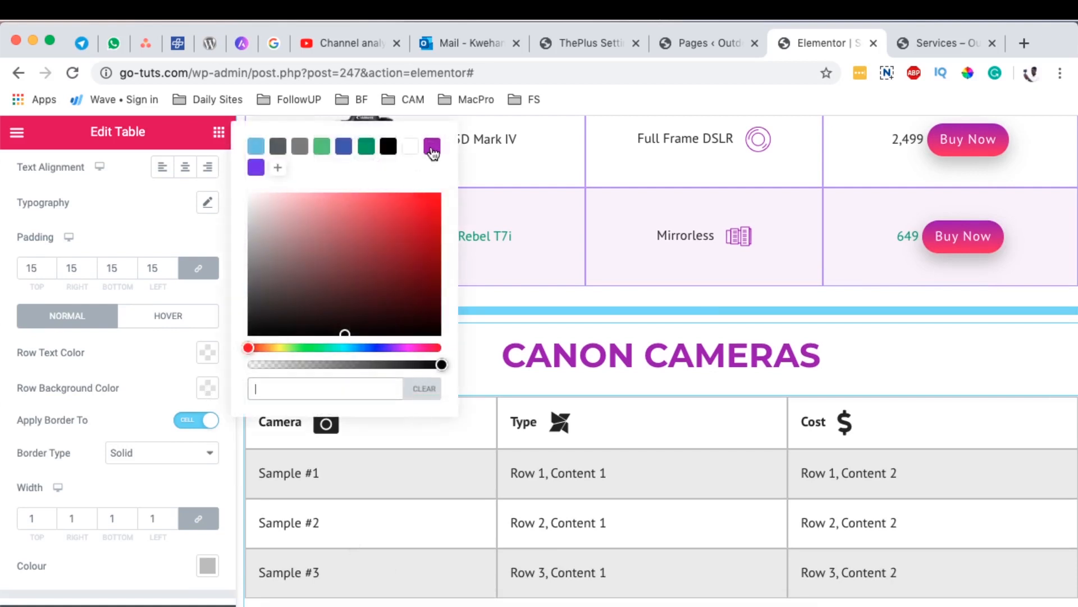
pyautogui.click(431, 147)
pyautogui.moveTo(440, 364); pyautogui.dragTo(299, 365)
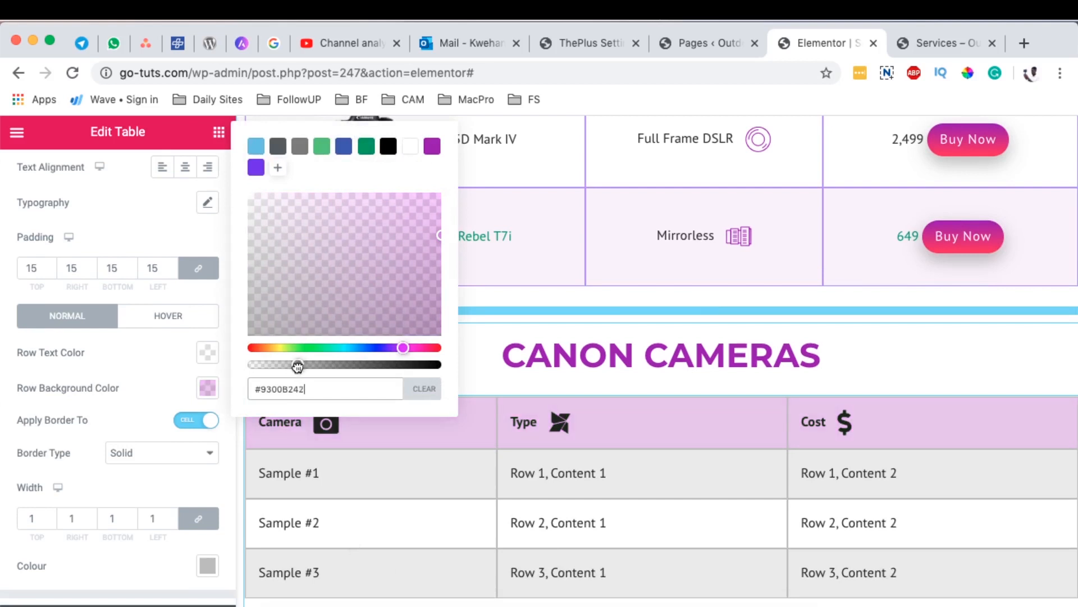
pyautogui.click(114, 387)
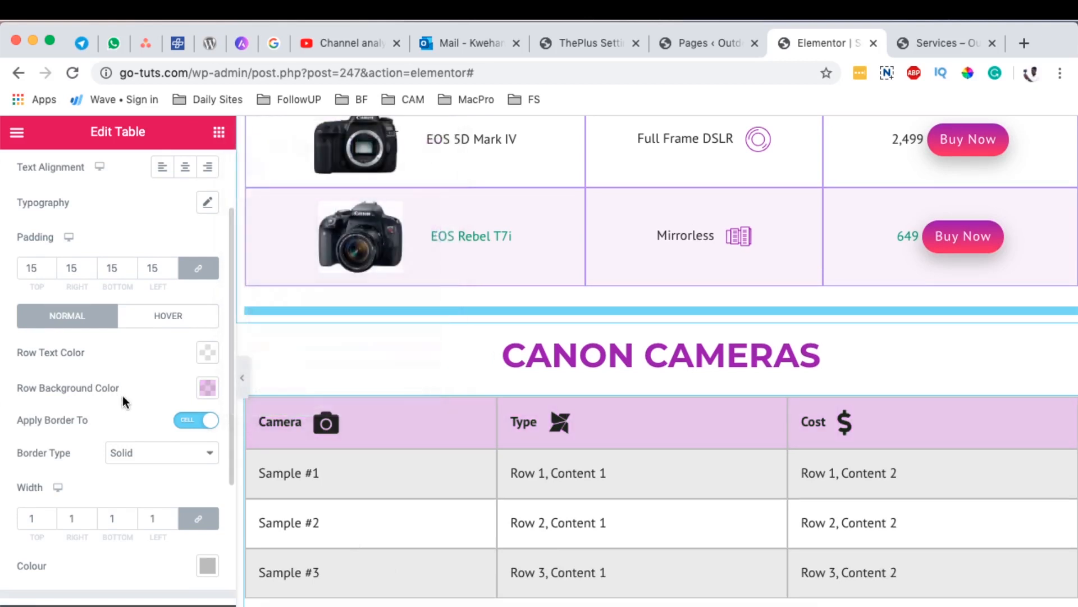
# Step: Compare the header borders with the finished table and set the header border colour to the saved purple, #9300B2
pyautogui.scroll(7, 318, 370)
pyautogui.scroll(-1, 36, 489)
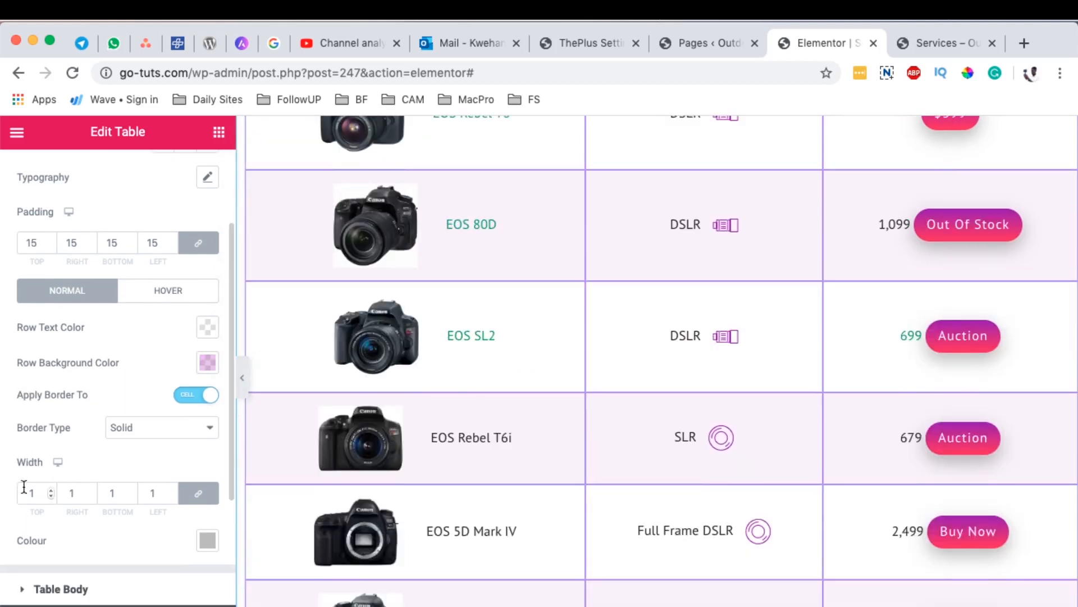
pyautogui.scroll(4, 366, 332)
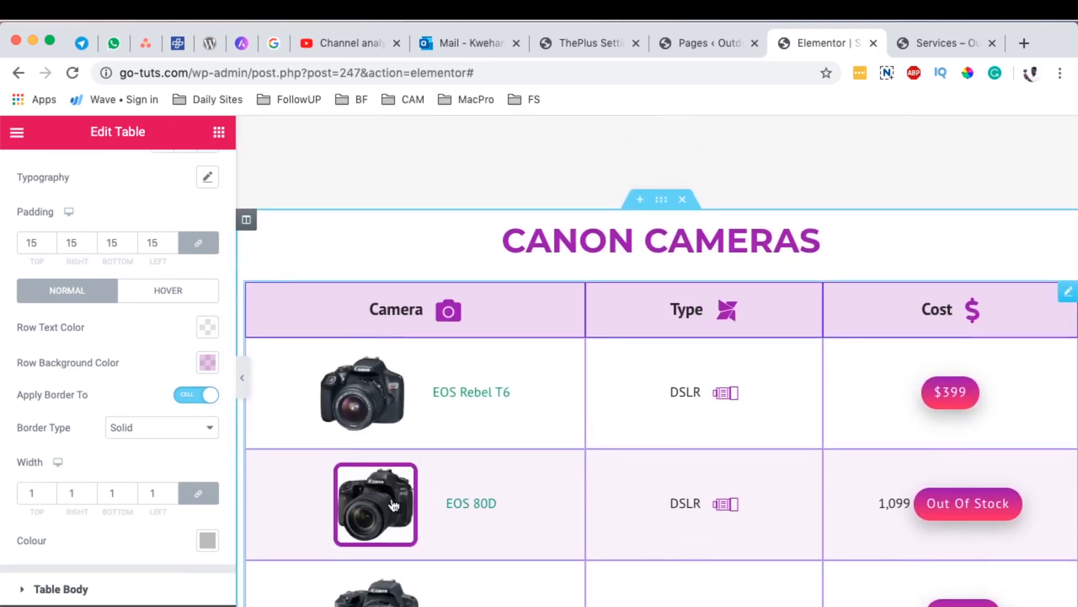
pyautogui.scroll(-8, 393, 500)
pyautogui.scroll(-5, 411, 489)
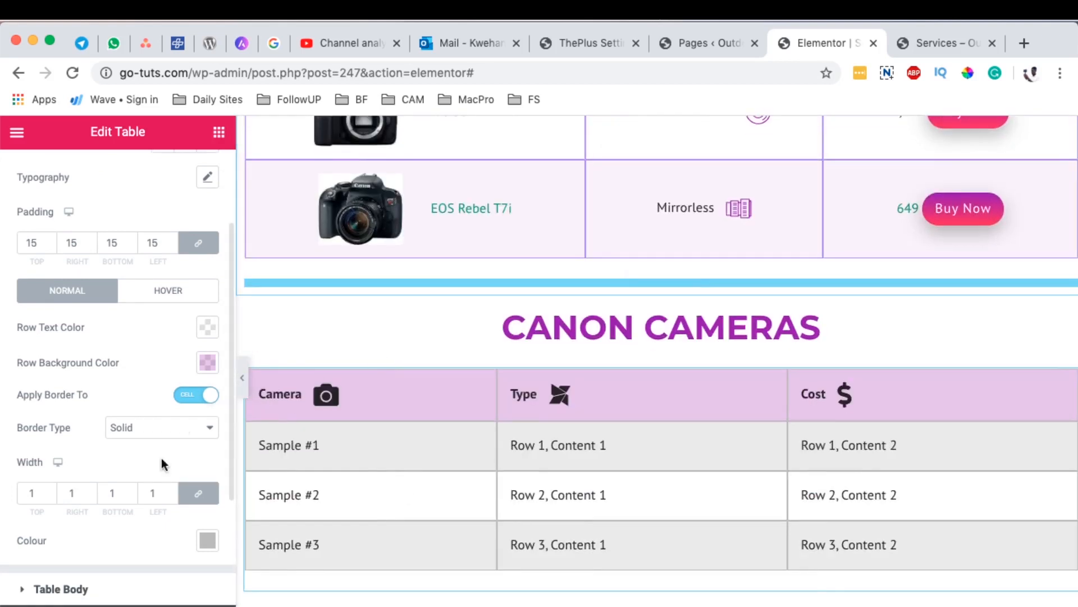
pyautogui.click(205, 540)
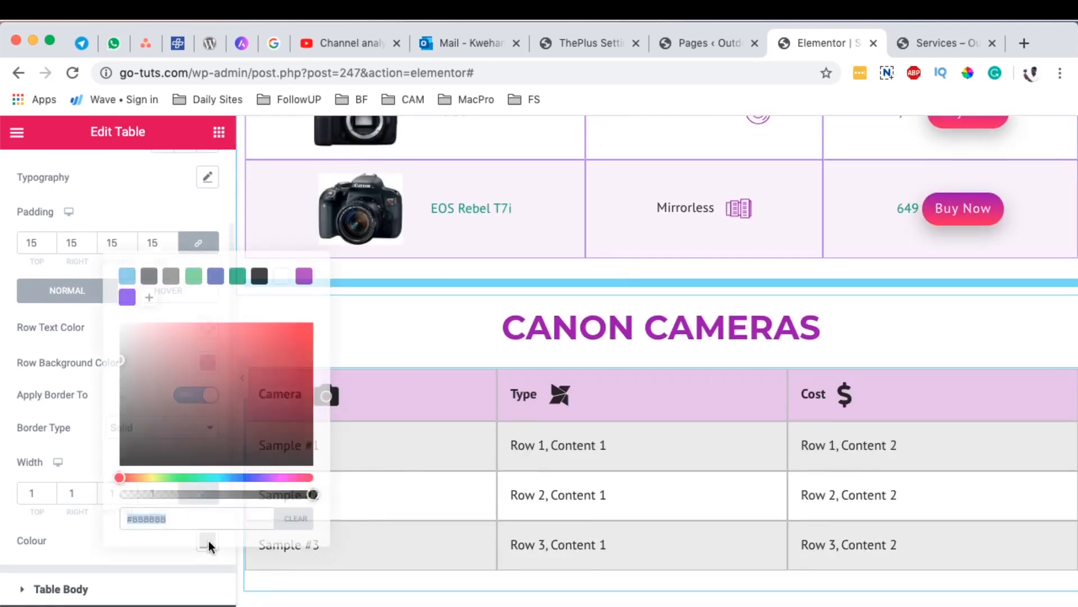
pyautogui.click(304, 277)
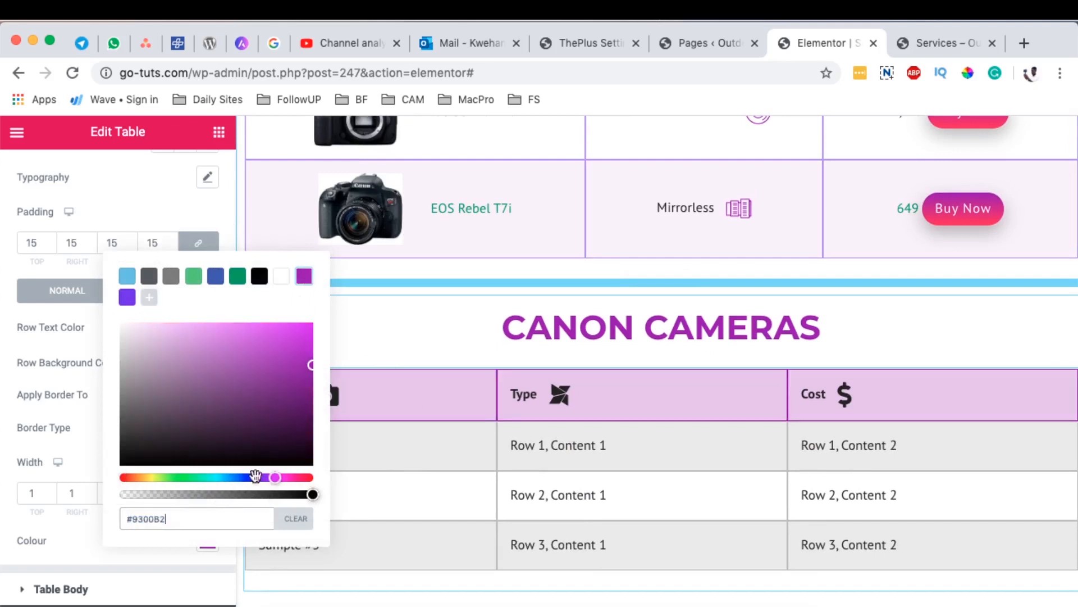
pyautogui.click(59, 437)
pyautogui.scroll(-2, 187, 511)
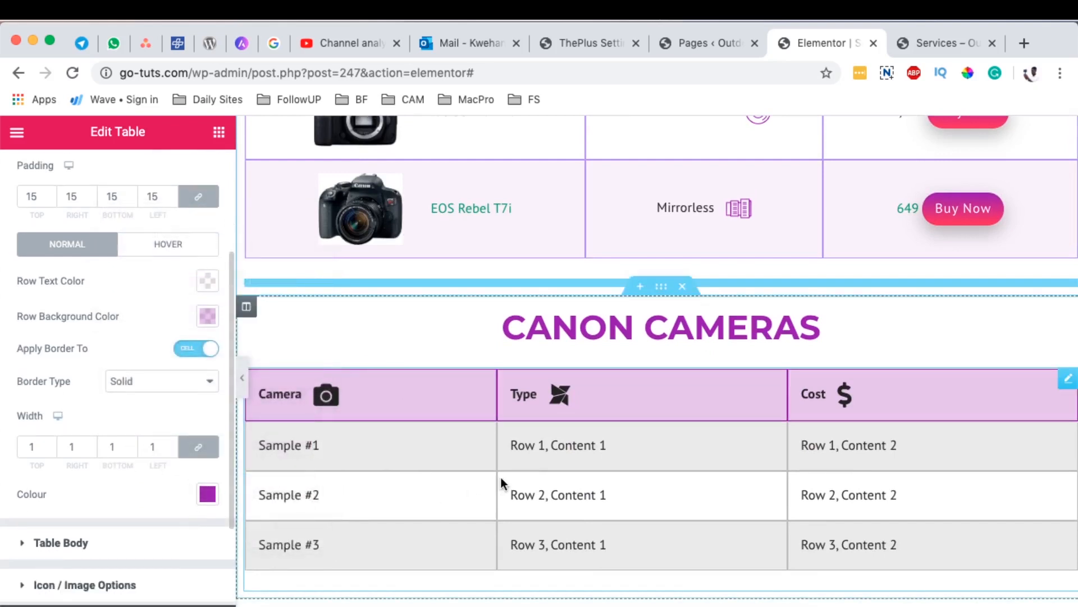
# Step: Check the finished table's header layout and centre the text alignment of the new table's header cells
pyautogui.scroll(15, 501, 477)
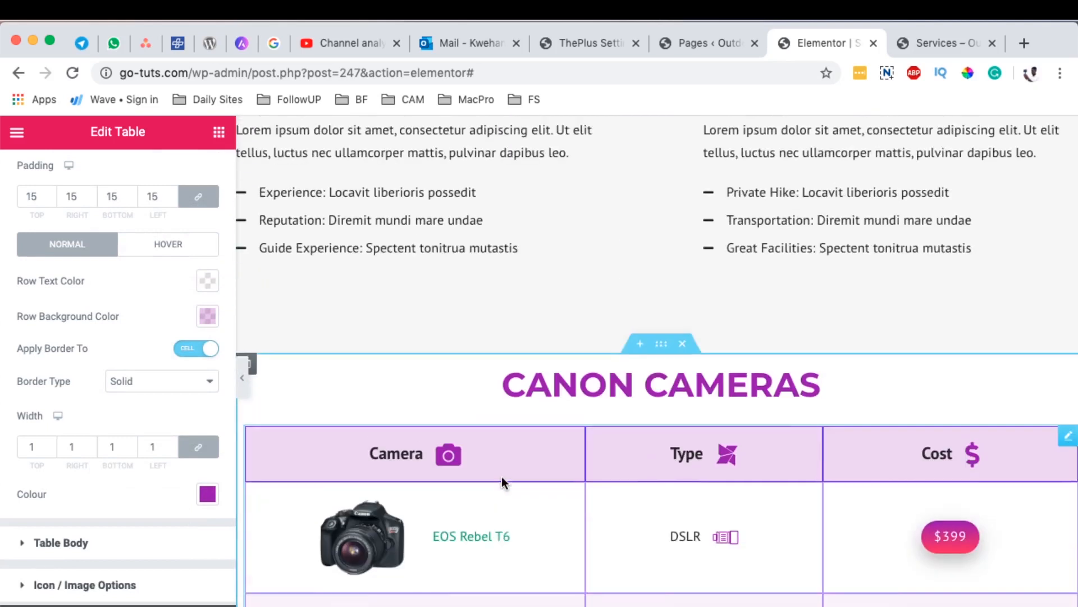
pyautogui.scroll(-7, 501, 476)
pyautogui.scroll(-1, 134, 491)
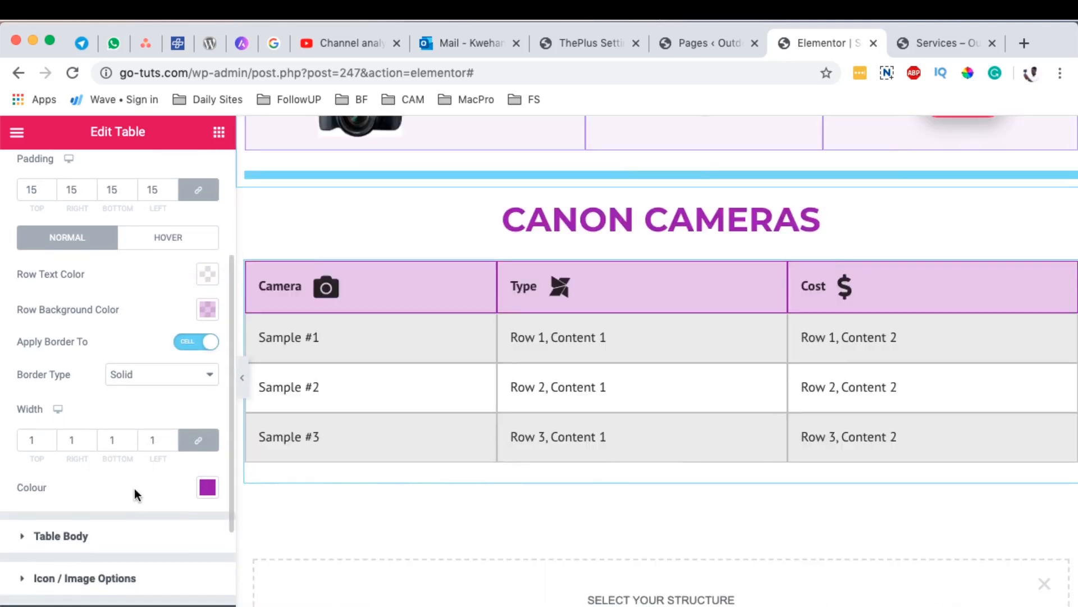
pyautogui.scroll(4, 134, 488)
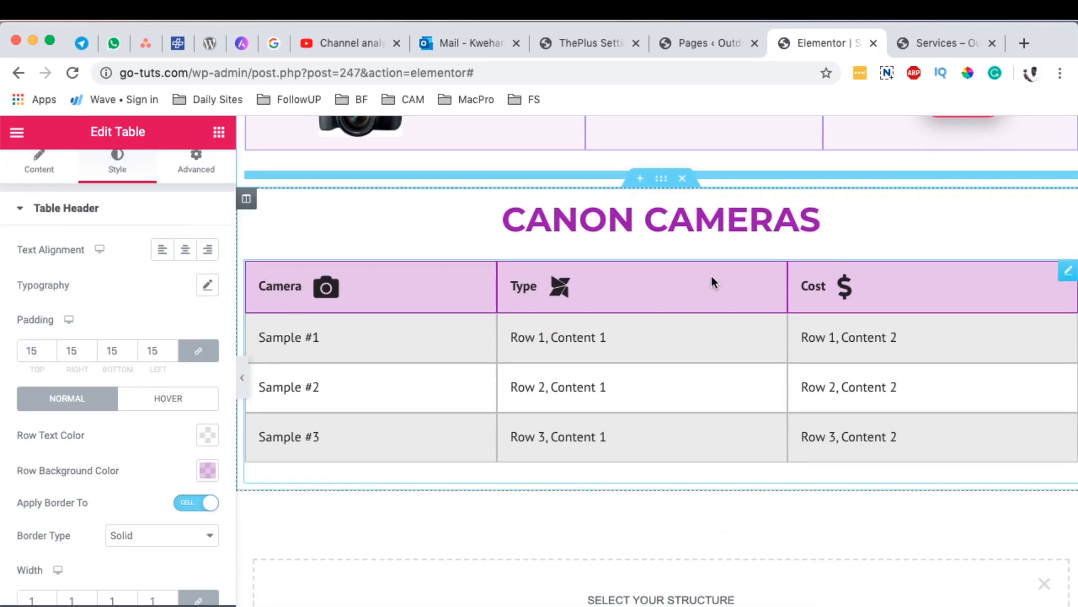
pyautogui.click(184, 250)
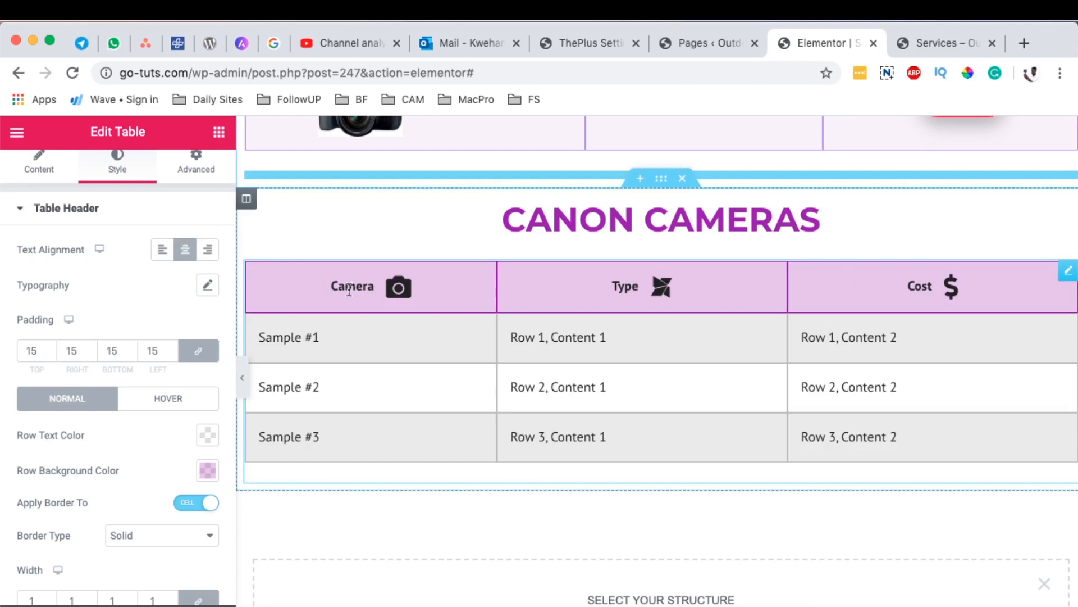
# Step: Review the Table Header style settings for typography, padding, row colours and borders
pyautogui.scroll(-2, 140, 440)
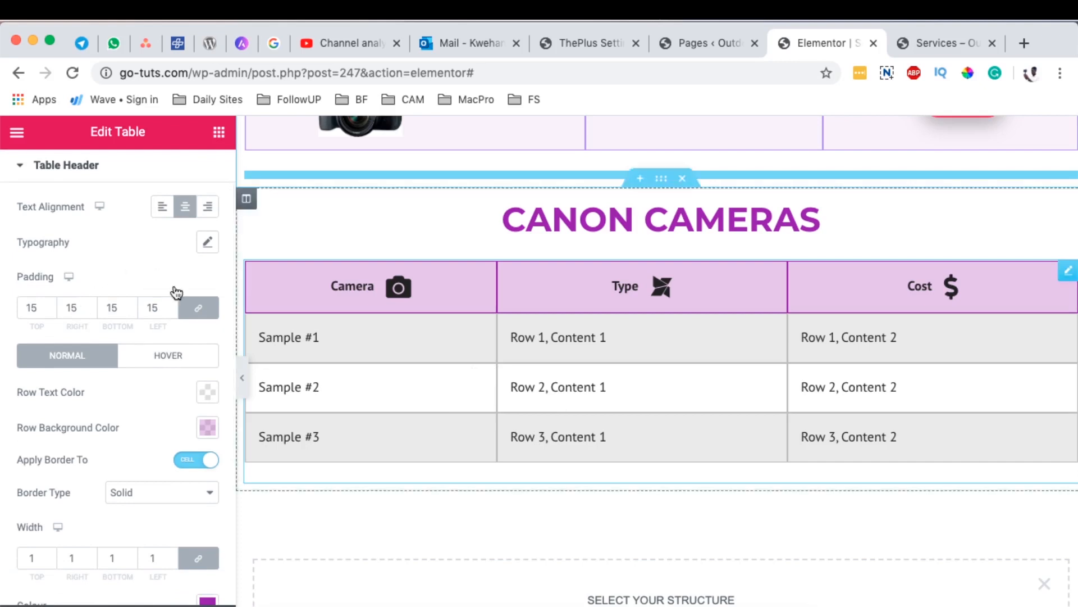
pyautogui.scroll(1, 92, 264)
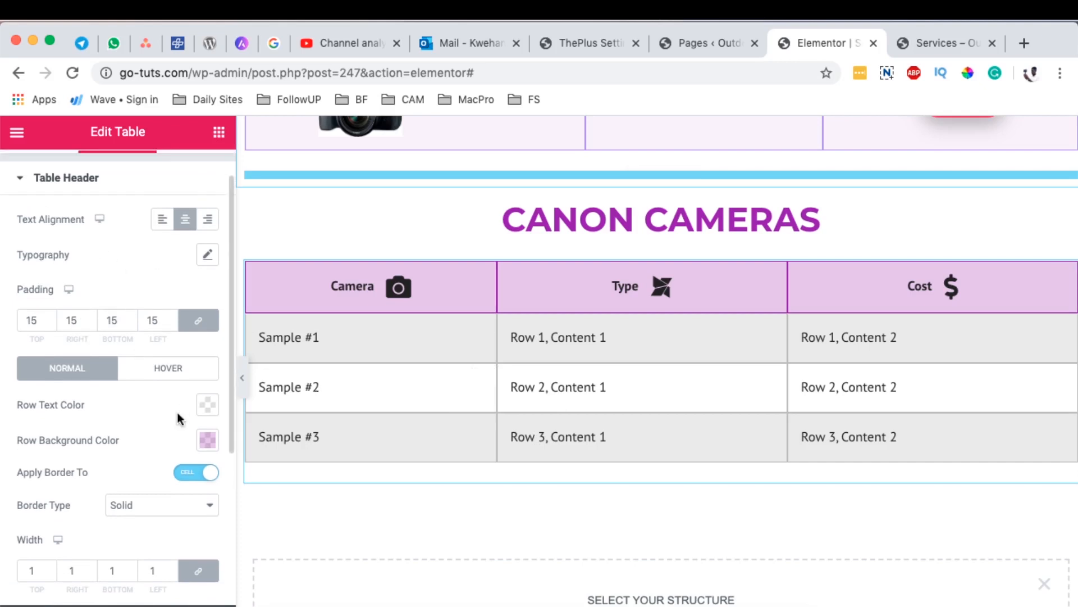
pyautogui.scroll(-4, 177, 412)
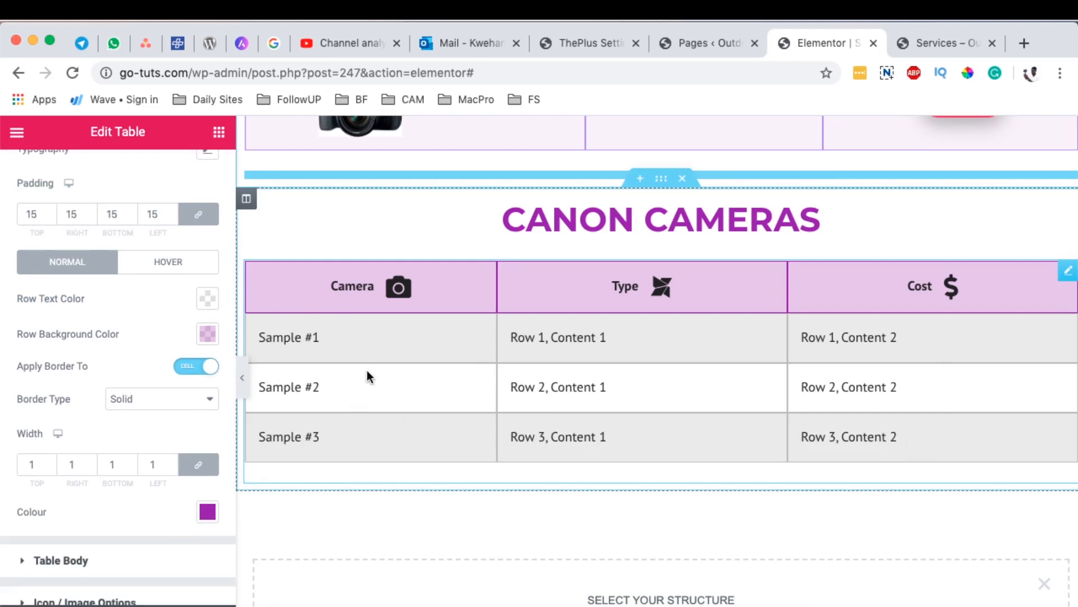
pyautogui.scroll(-4, 72, 466)
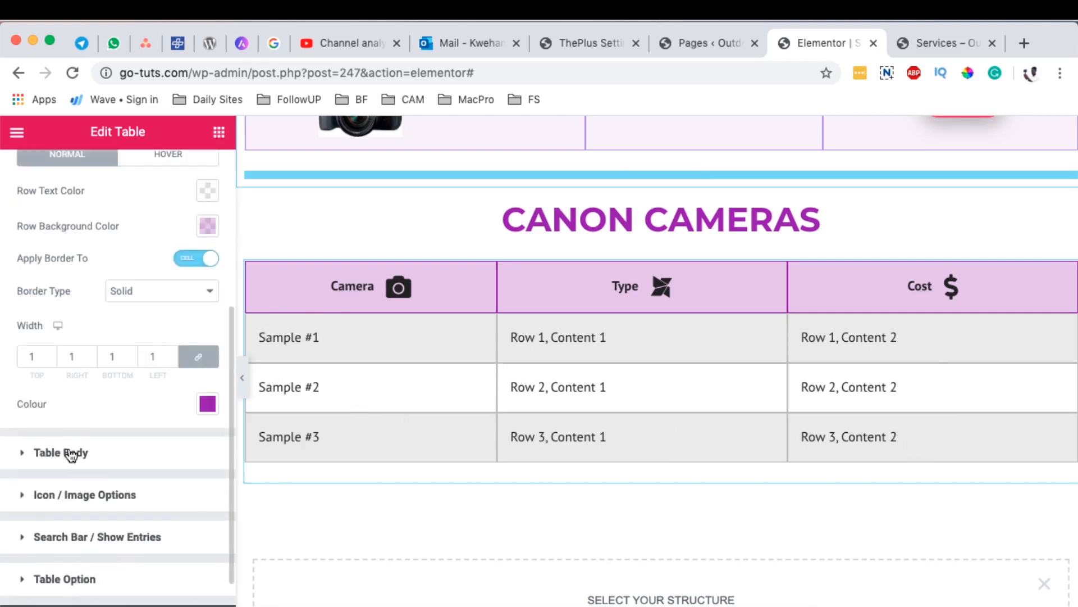
pyautogui.scroll(10, 118, 225)
pyautogui.scroll(-5, 145, 365)
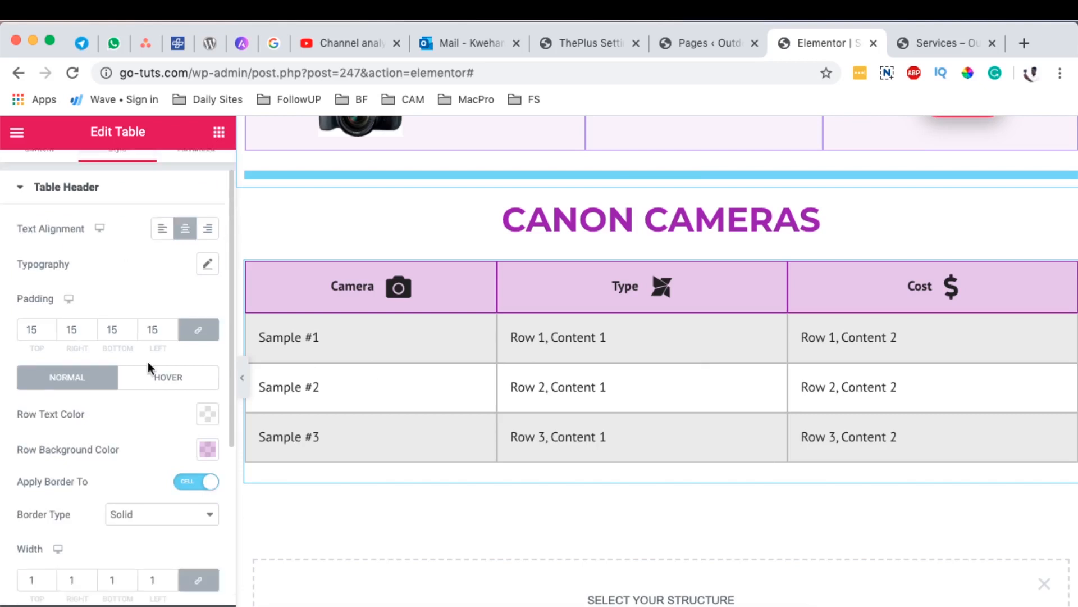
pyautogui.scroll(-5, 148, 365)
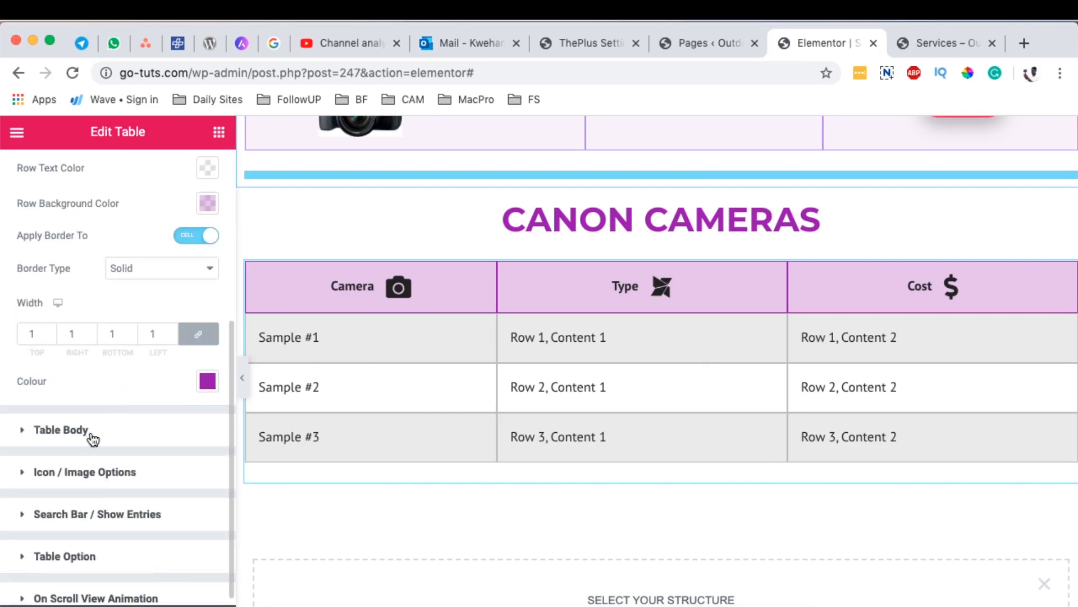
# Step: Check the finished table in the Services preview and set the Table Body text alignment to Center
pyautogui.click(113, 438)
pyautogui.hotkey('ctrl', 'Tab')
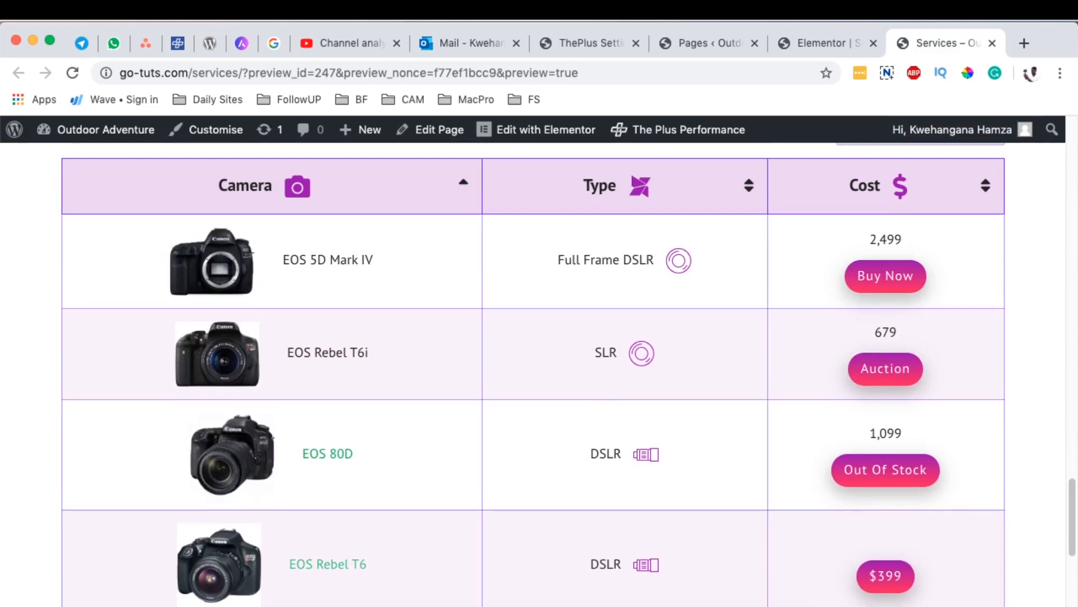
pyautogui.scroll(1, 425, 227)
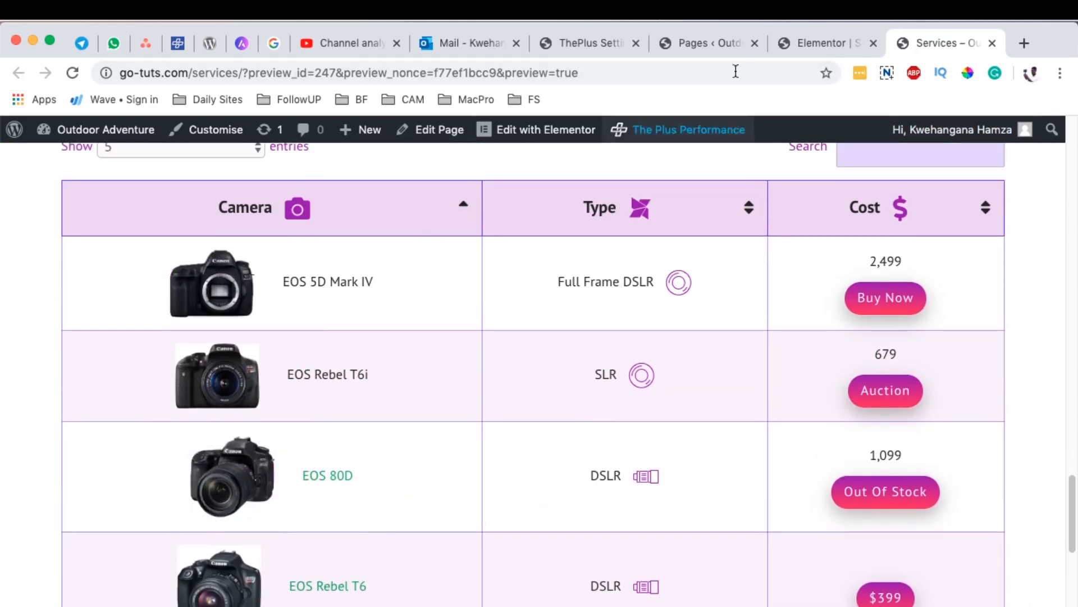
pyautogui.click(806, 41)
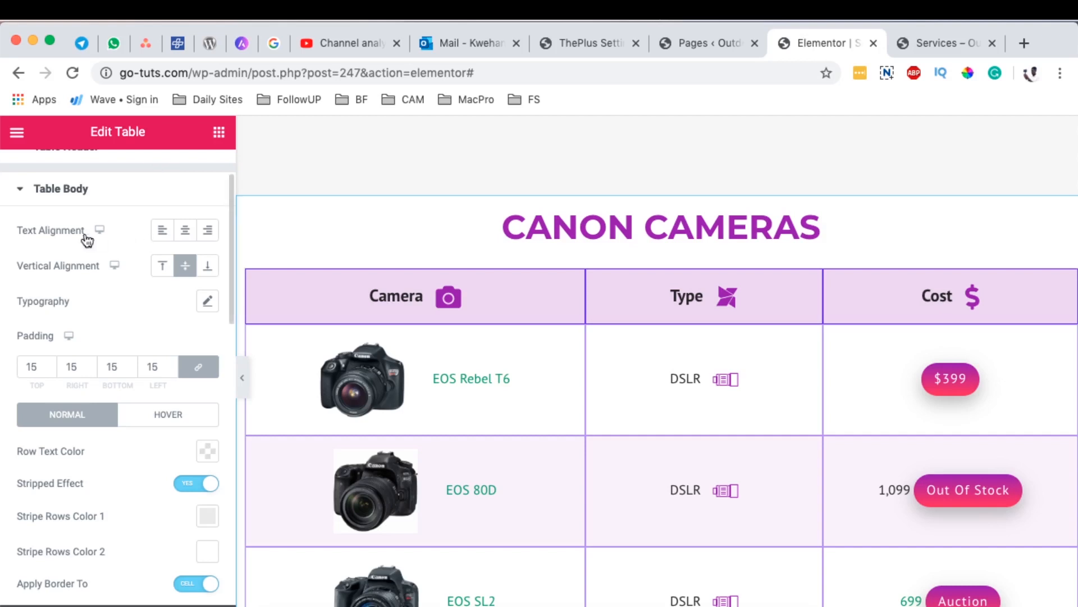
pyautogui.click(185, 236)
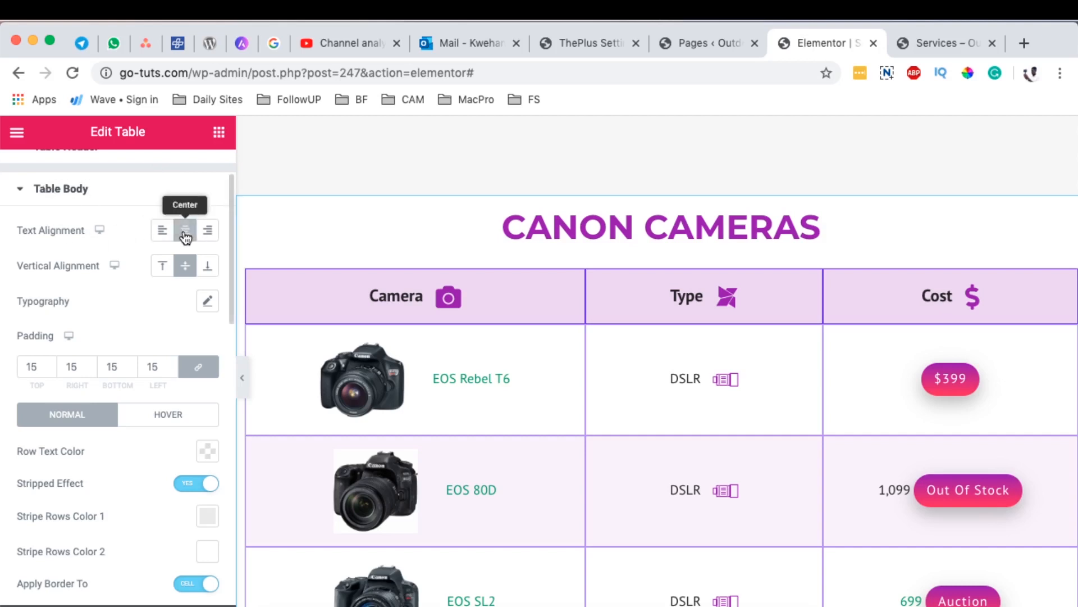
pyautogui.scroll(-15, 495, 383)
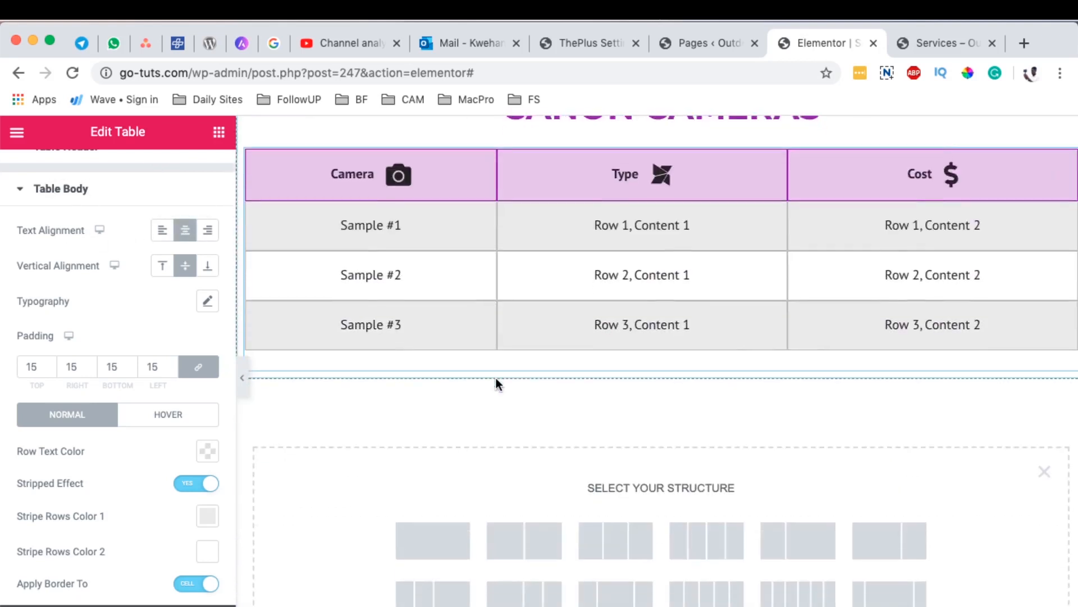
pyautogui.scroll(2, 496, 383)
pyautogui.click(162, 231)
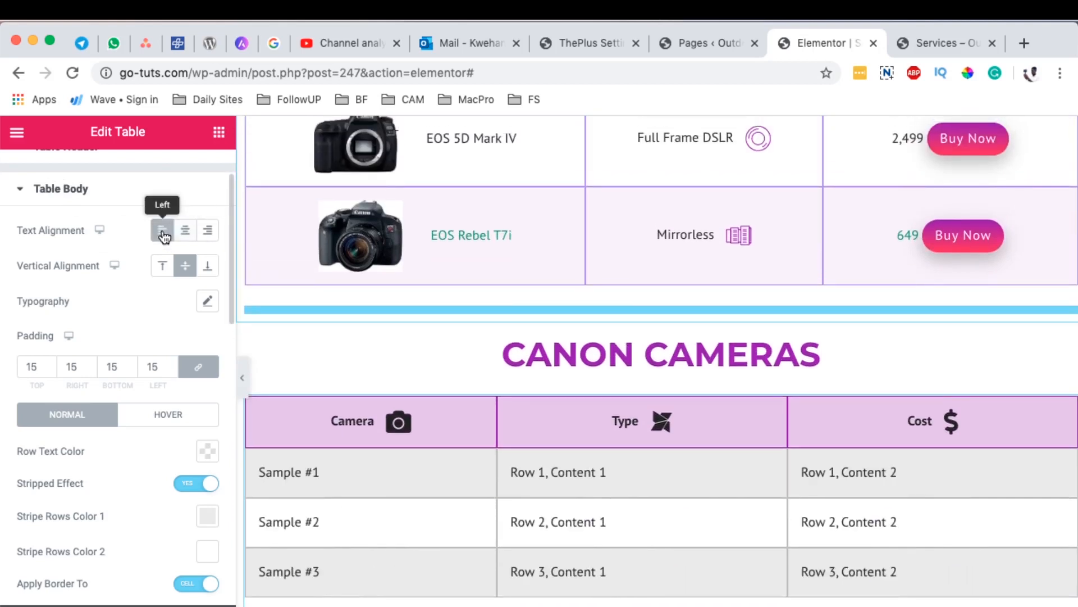
pyautogui.click(187, 234)
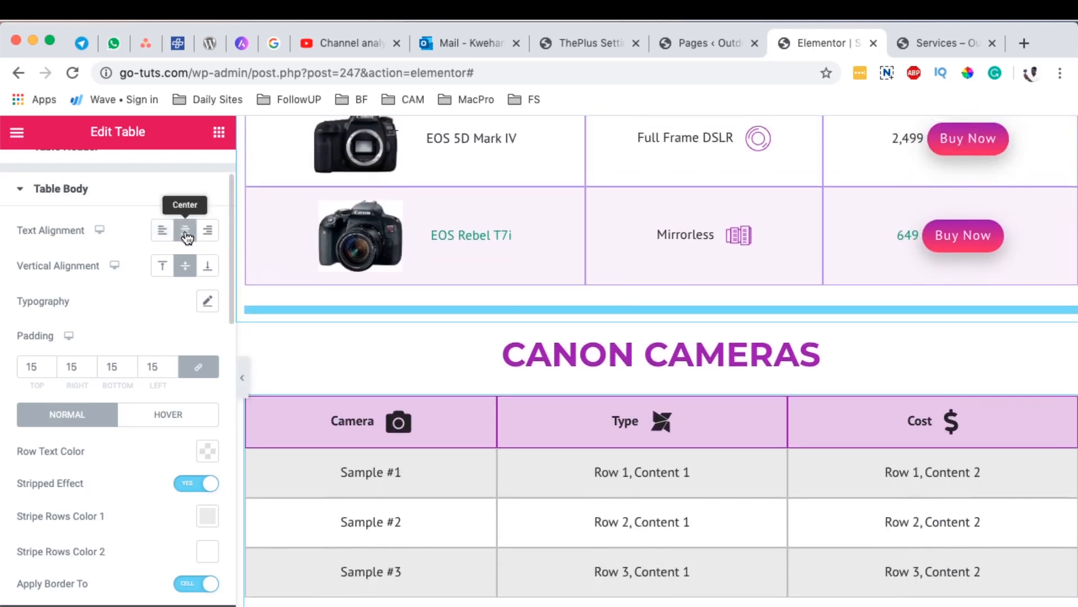
# Step: Compare the finished table's row colours, stripes and borders with the new table's body rows
pyautogui.scroll(-4, 181, 296)
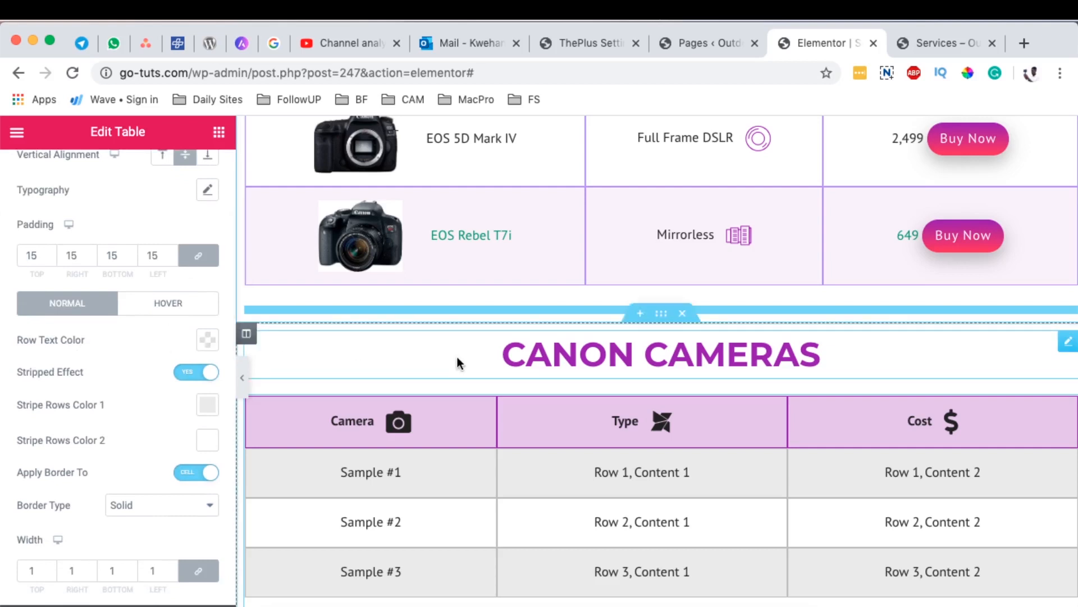
pyautogui.scroll(3, 457, 357)
pyautogui.scroll(-4, 461, 352)
pyautogui.scroll(3, 460, 352)
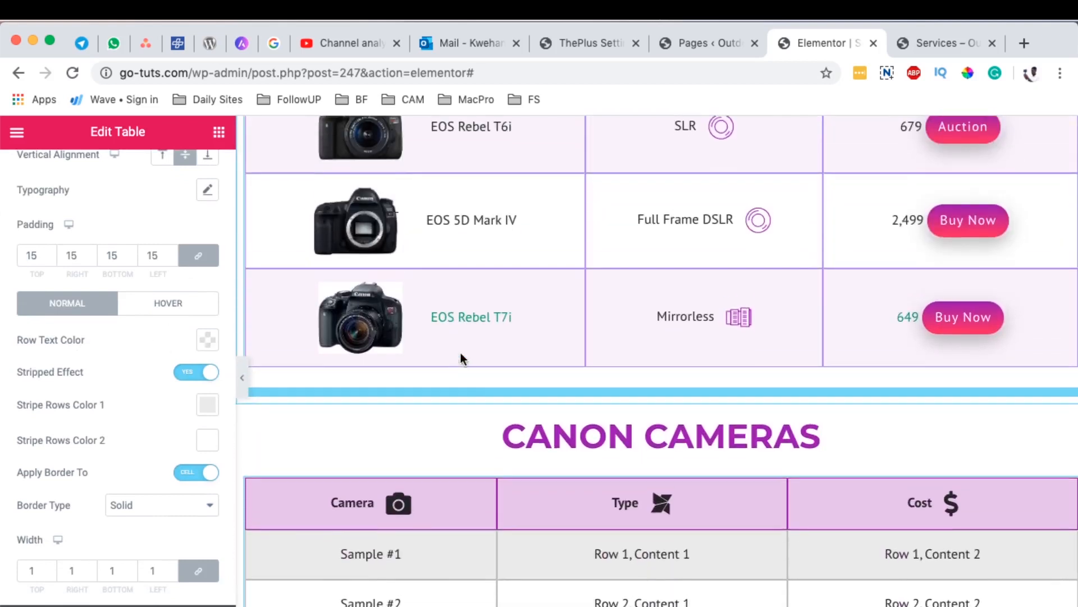
pyautogui.scroll(-5, 393, 331)
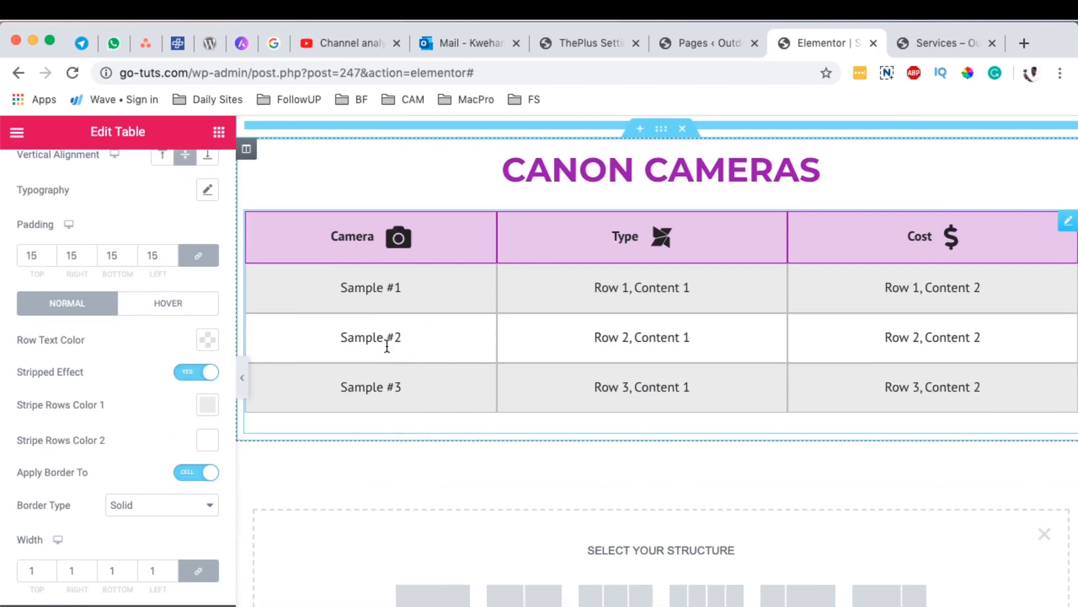
pyautogui.scroll(-1, 79, 391)
pyautogui.scroll(5, 462, 390)
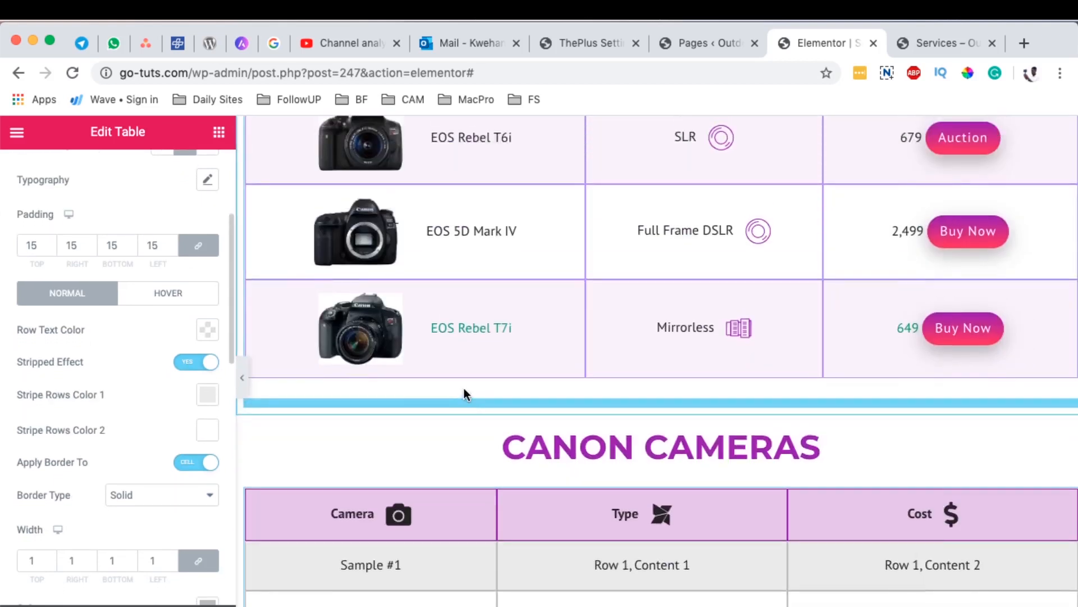
pyautogui.scroll(10, 463, 387)
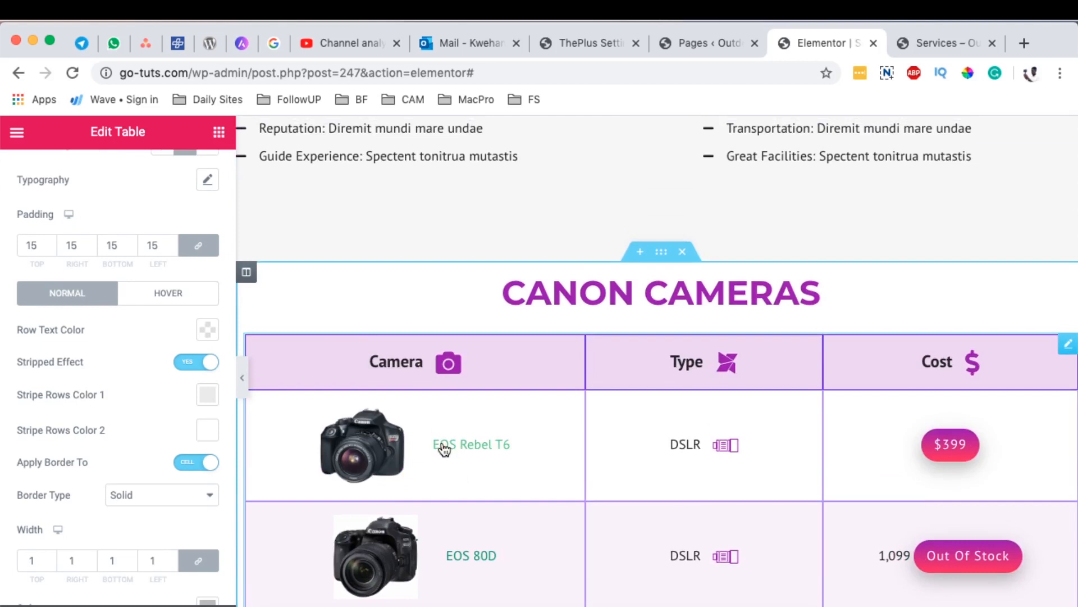
pyautogui.scroll(-6, 445, 449)
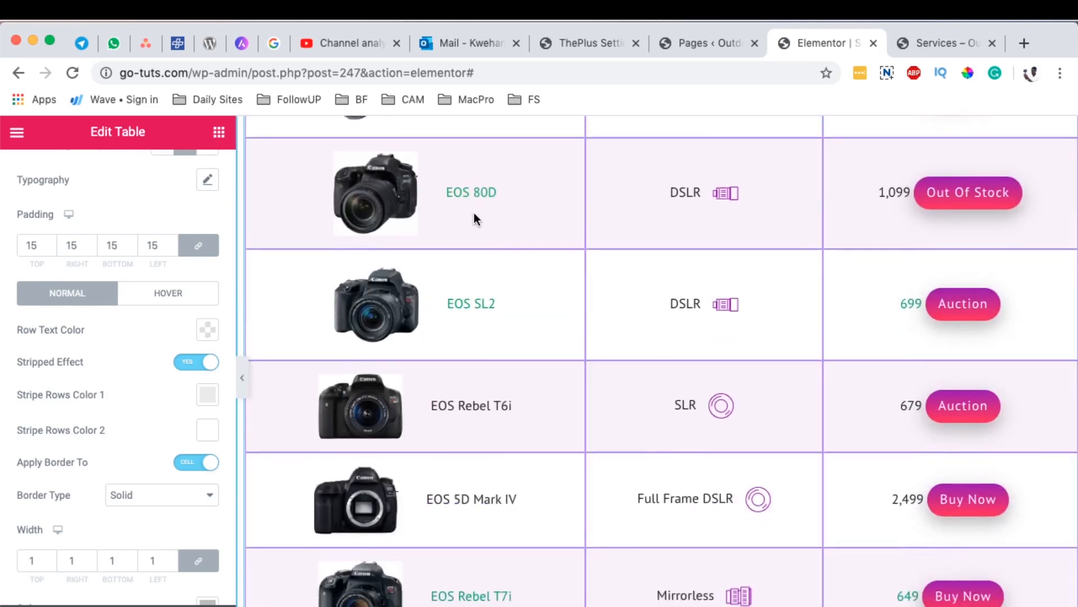
pyautogui.scroll(-10, 474, 212)
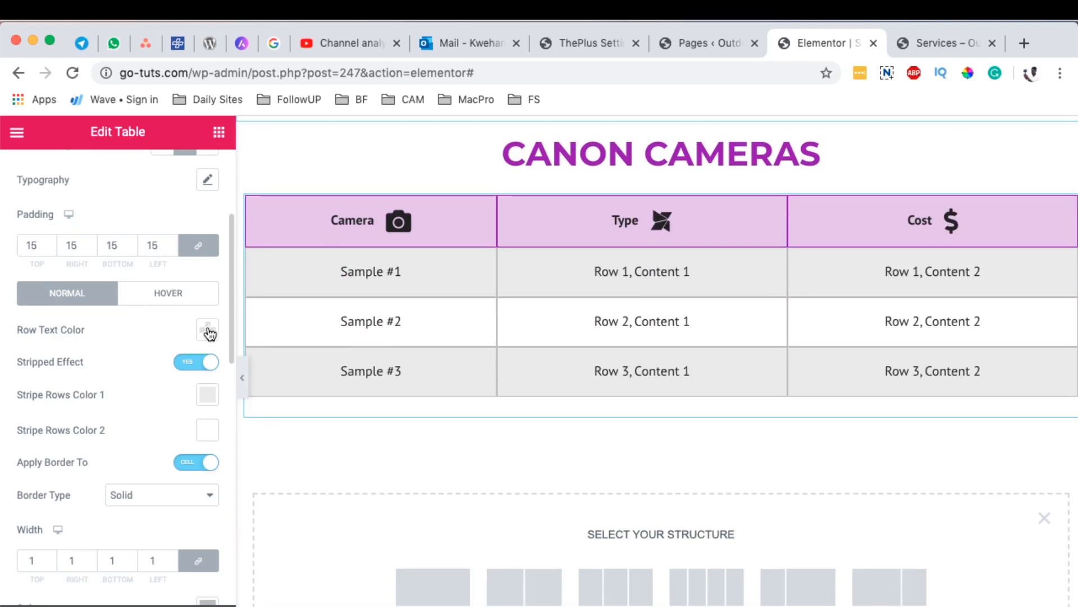
# Step: Set the Table Body's Stripe Rows Color 1 to the saved white
pyautogui.moveTo(349, 271); pyautogui.dragTo(360, 293)
pyautogui.click(365, 271)
pyautogui.scroll(-1, 51, 341)
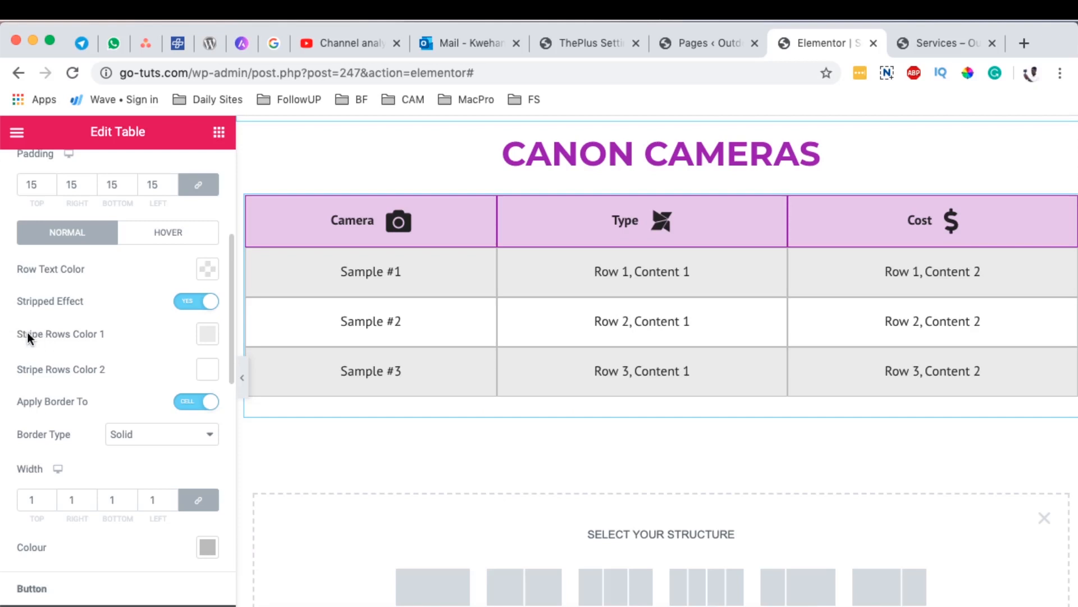
pyautogui.click(205, 342)
pyautogui.click(281, 373)
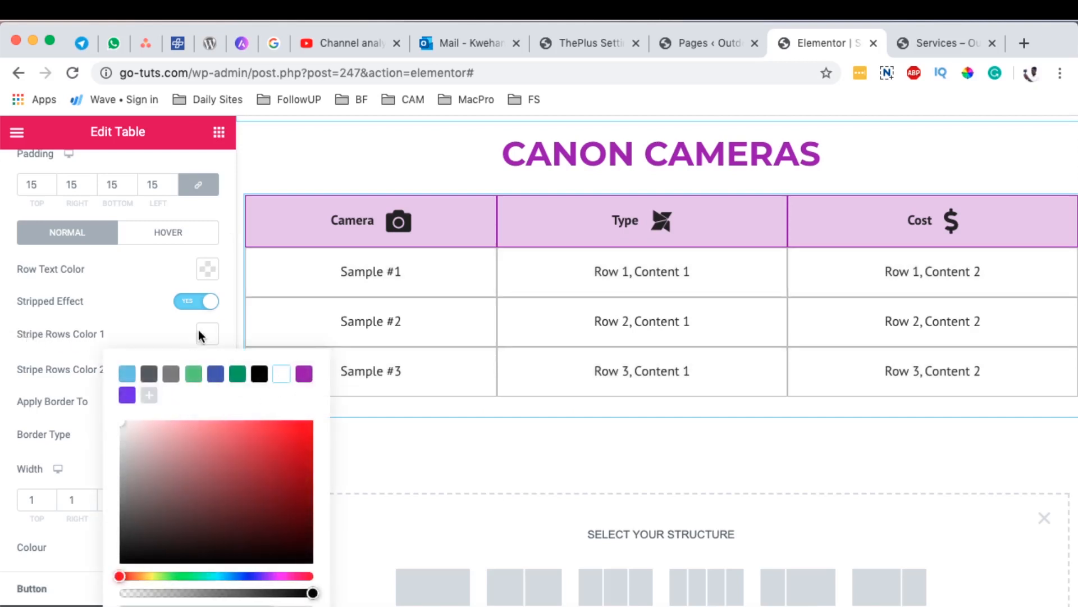
pyautogui.click(77, 364)
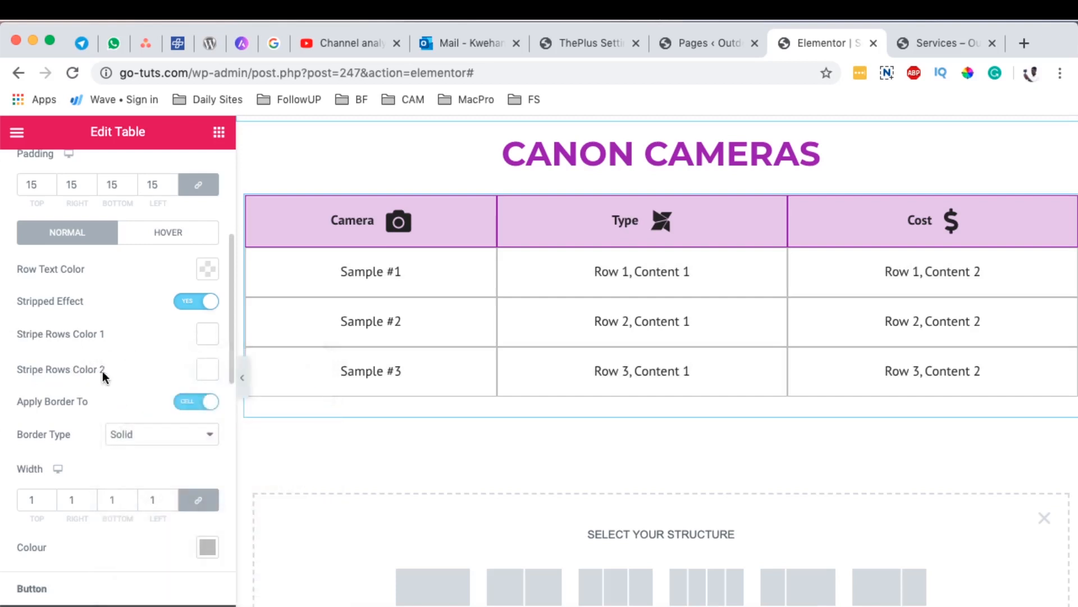
# Step: Set Stripe Rows Color 2 to the saved purple with reduced opacity, #9300B236
pyautogui.click(208, 374)
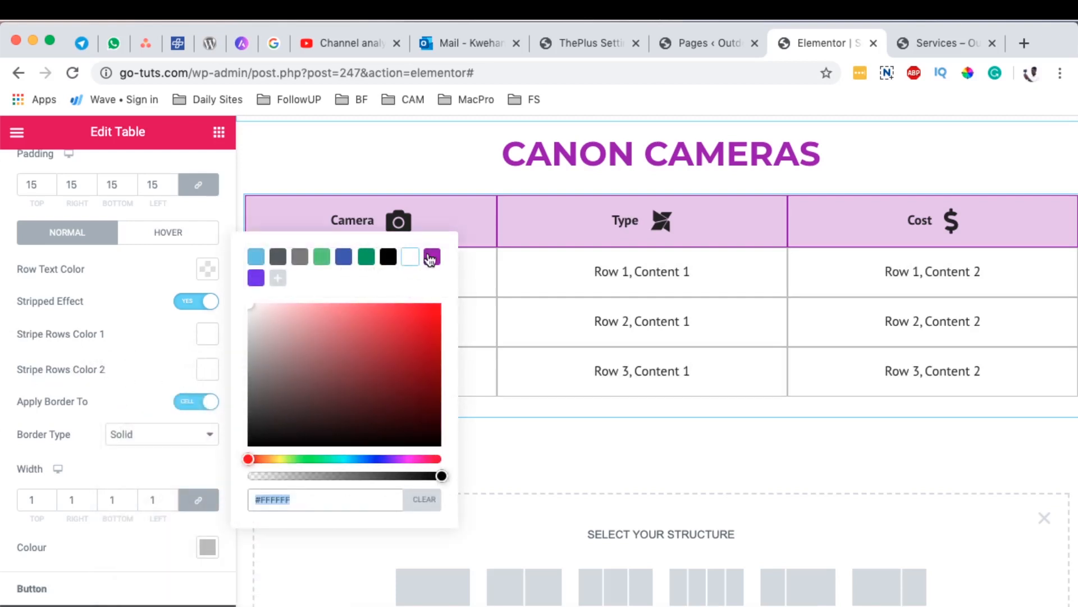
pyautogui.click(431, 258)
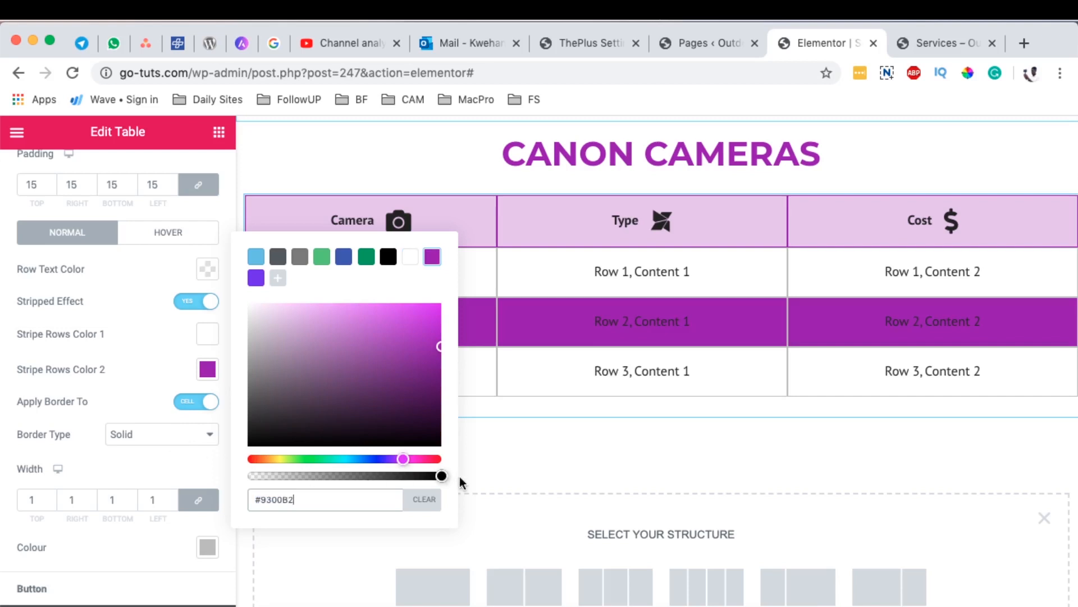
pyautogui.moveTo(442, 477); pyautogui.dragTo(290, 477)
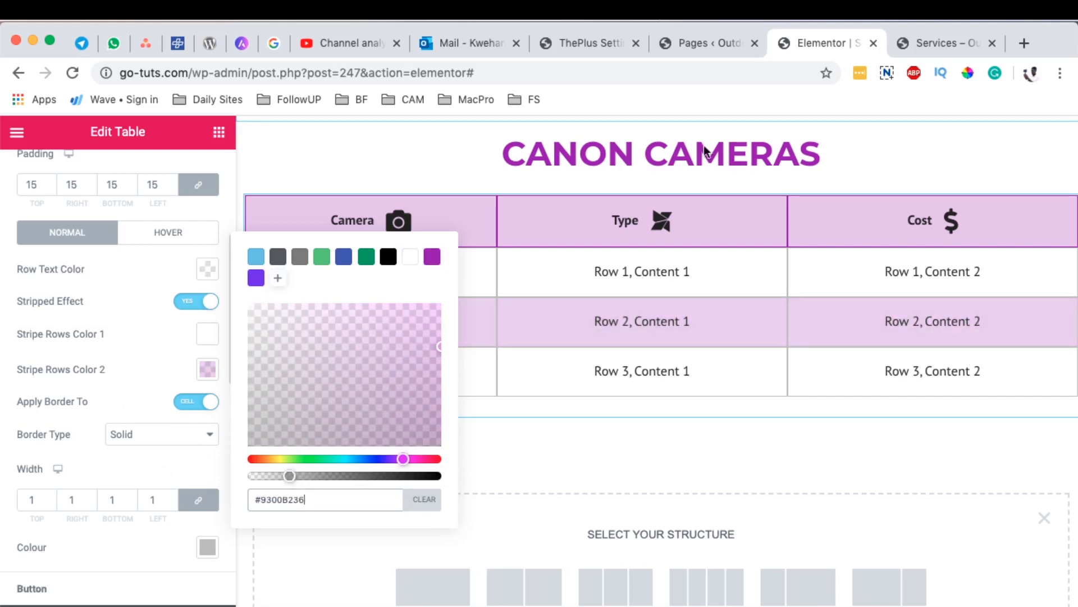
pyautogui.click(533, 293)
# Step: Compare the stripes with the finished table and lower the opacity of Stripe Rows Color 2 to #9300B217
pyautogui.scroll(10, 533, 293)
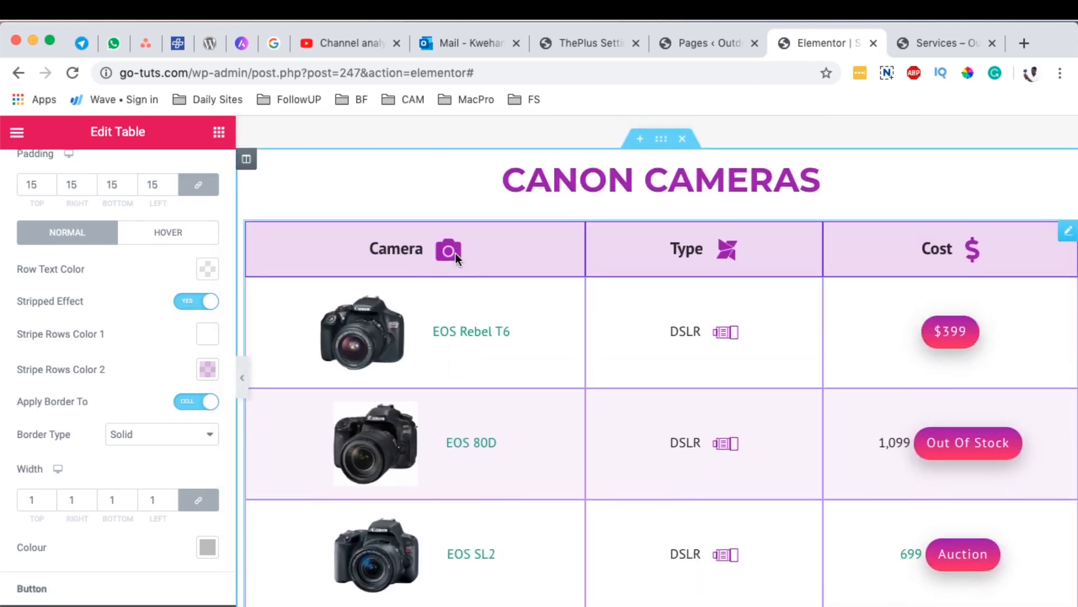
pyautogui.scroll(-10, 495, 484)
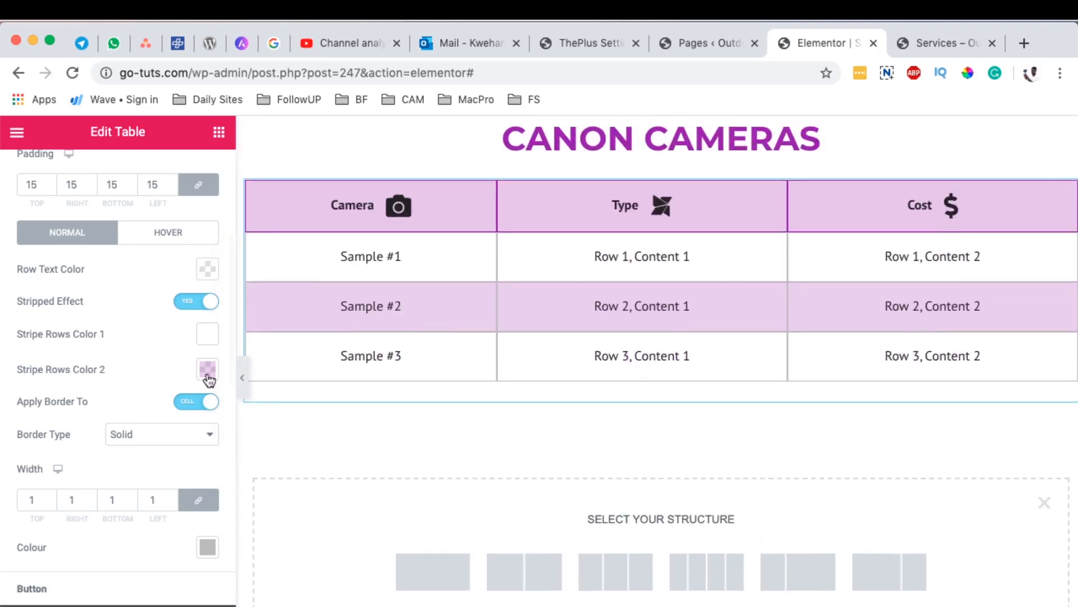
pyautogui.click(208, 371)
pyautogui.moveTo(289, 464); pyautogui.dragTo(266, 470)
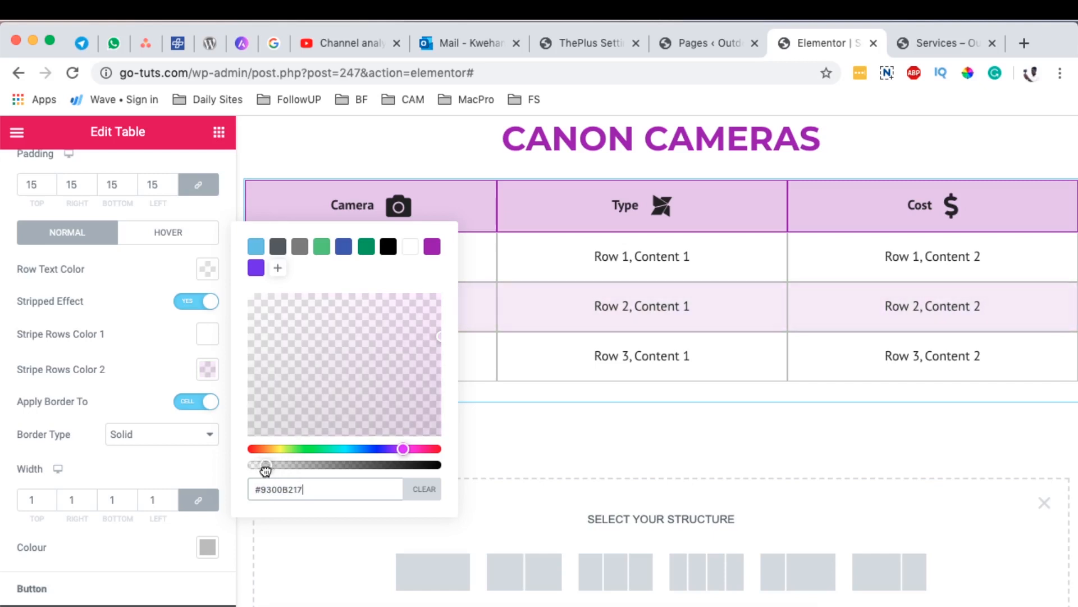
pyautogui.click(133, 392)
# Step: Try the border type None on the table body cells and set it back to Solid
pyautogui.scroll(-1, 108, 443)
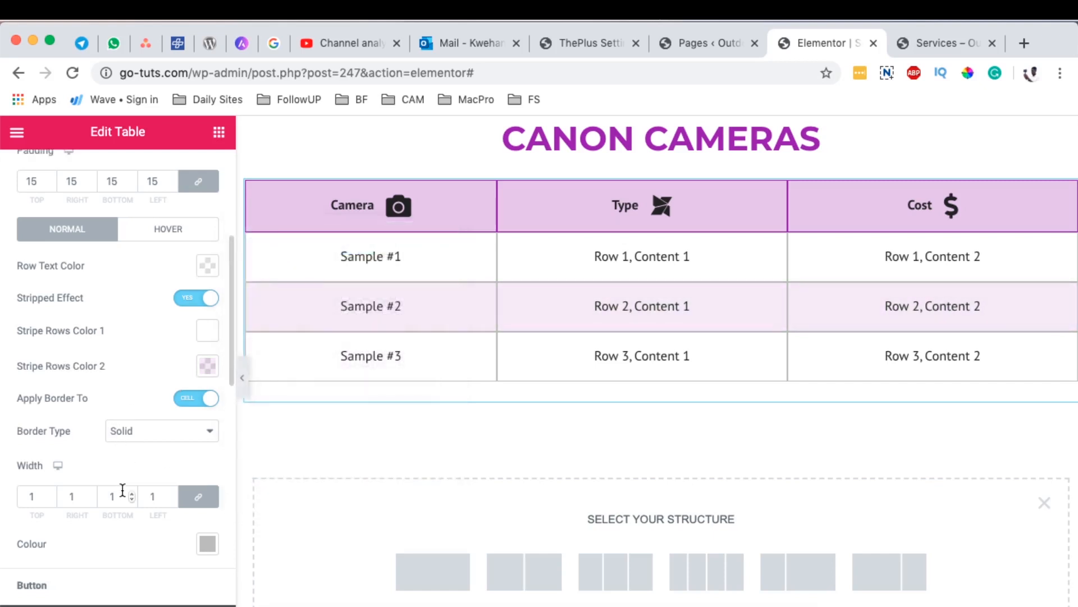
pyautogui.click(137, 416)
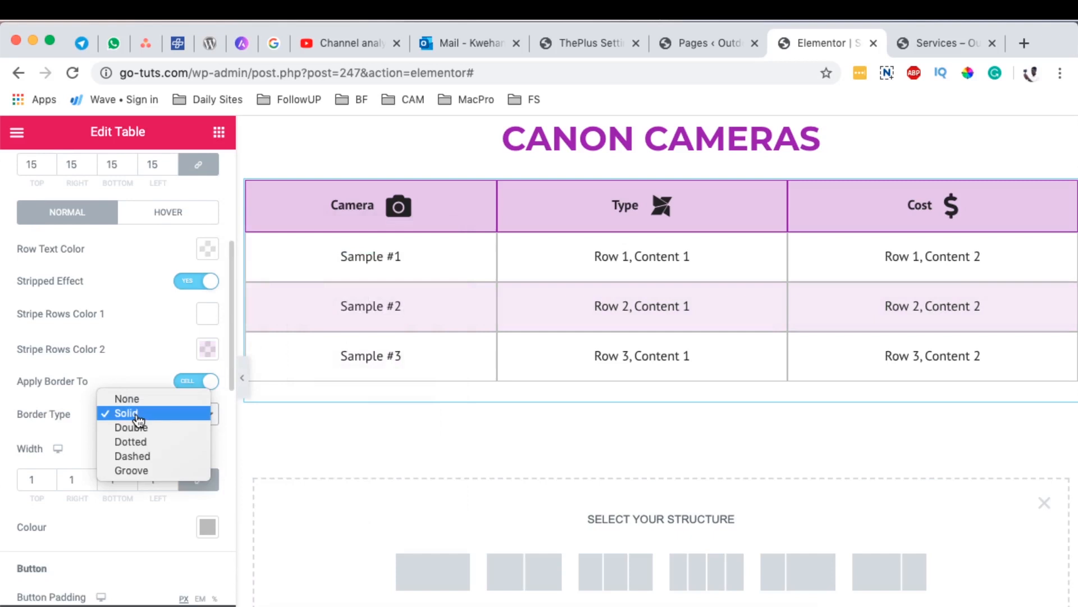
pyautogui.click(138, 398)
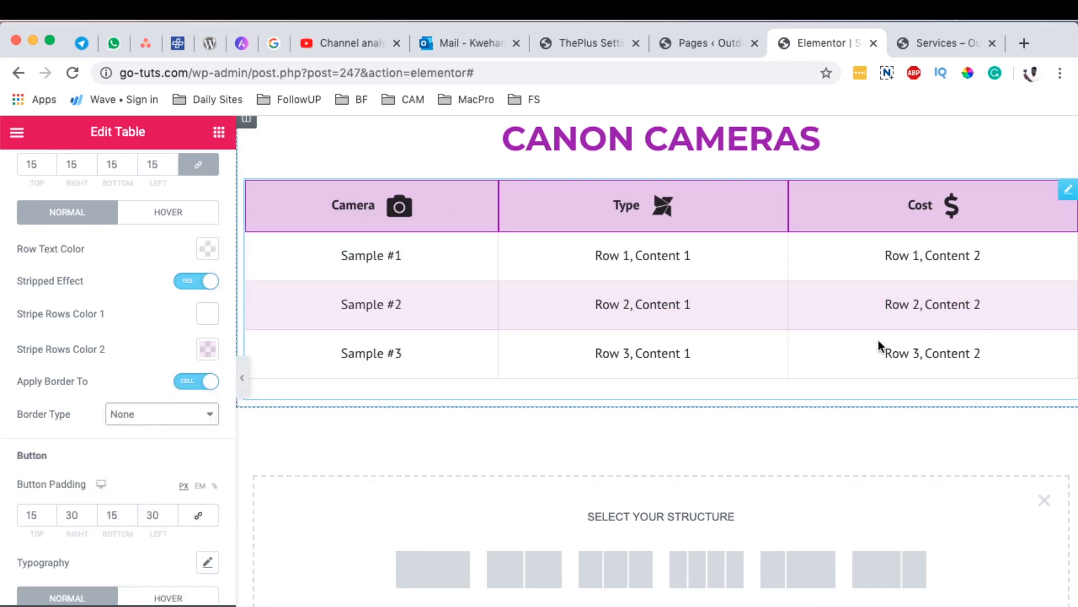
pyautogui.click(116, 413)
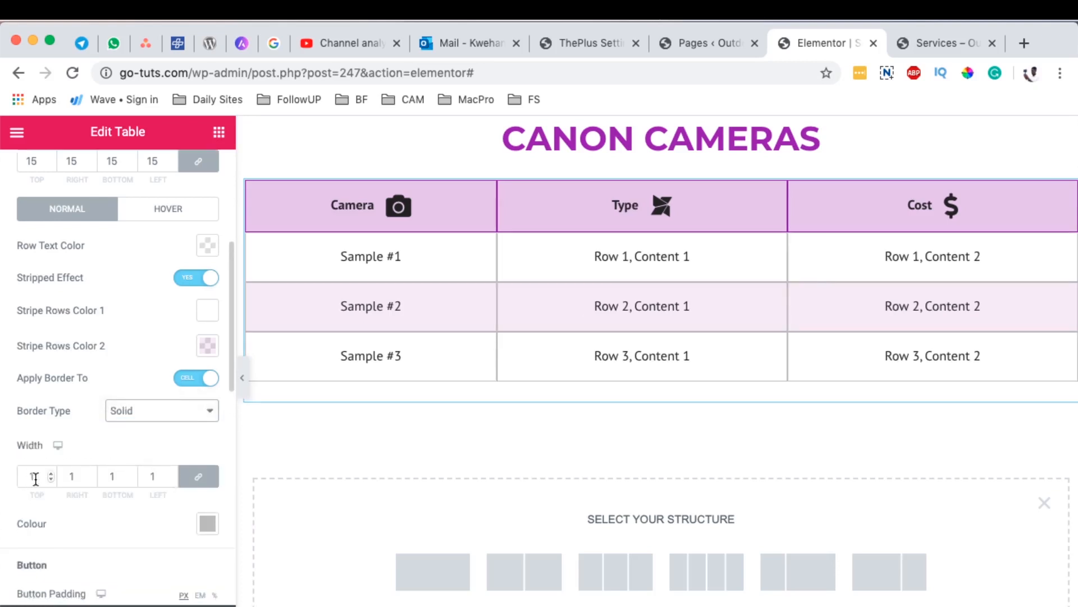
# Step: Set the body cell border colour to the saved purple with reduced opacity, #9300B259, to resemble the finished table
pyautogui.scroll(-3, 120, 522)
pyautogui.click(209, 445)
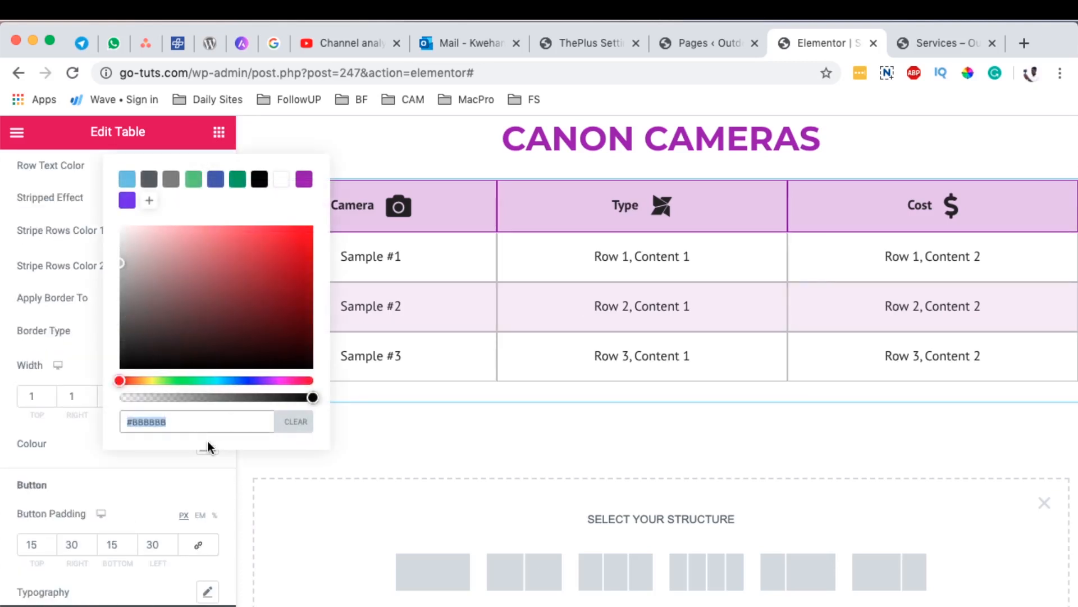
pyautogui.click(303, 179)
pyautogui.scroll(10, 525, 238)
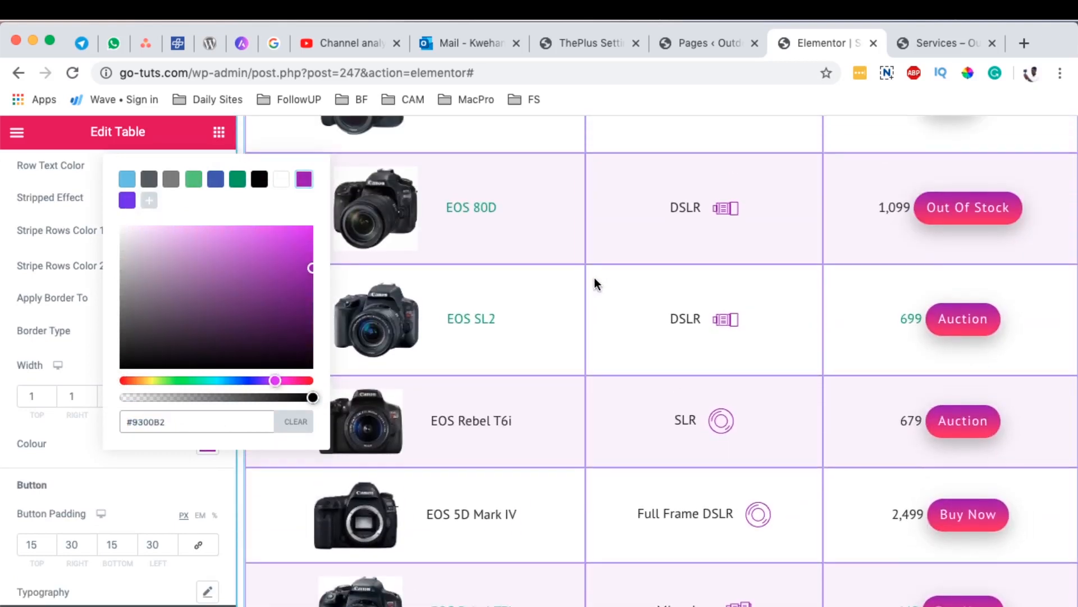
pyautogui.scroll(-7, 594, 277)
pyautogui.moveTo(312, 398); pyautogui.dragTo(187, 401)
# Step: Compare the new table's body borders and striped rows with those of the finished table
pyautogui.scroll(12, 620, 366)
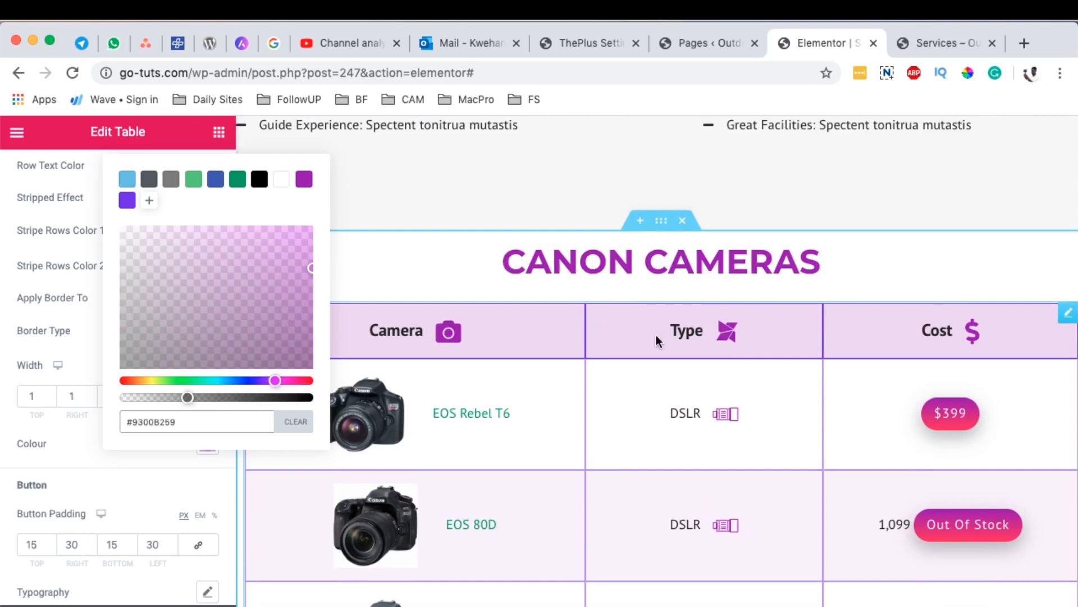
pyautogui.scroll(-12, 595, 494)
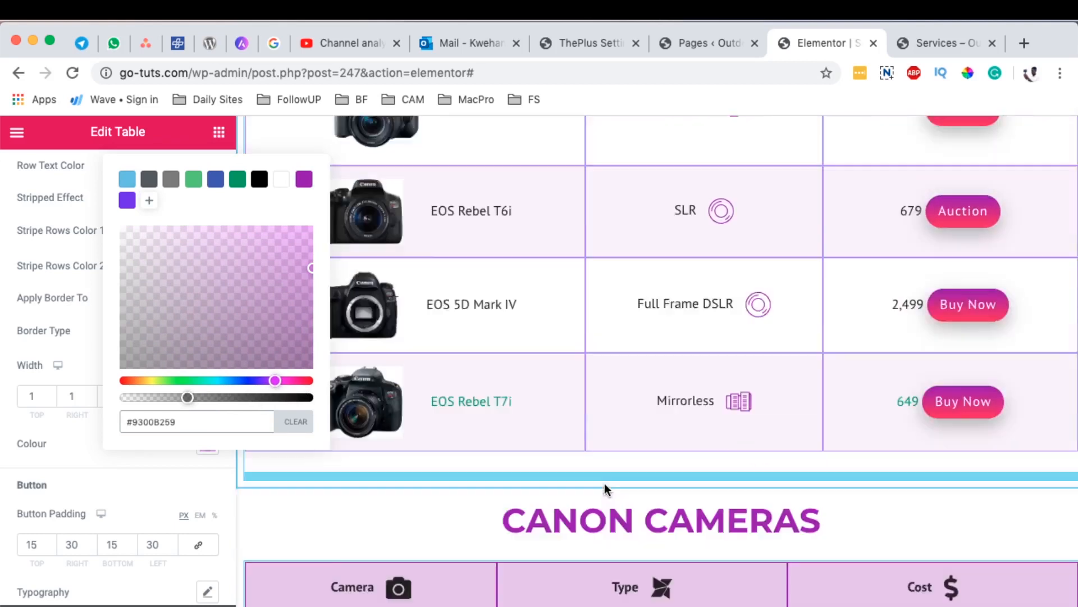
pyautogui.scroll(2, 589, 455)
pyautogui.scroll(1, 562, 410)
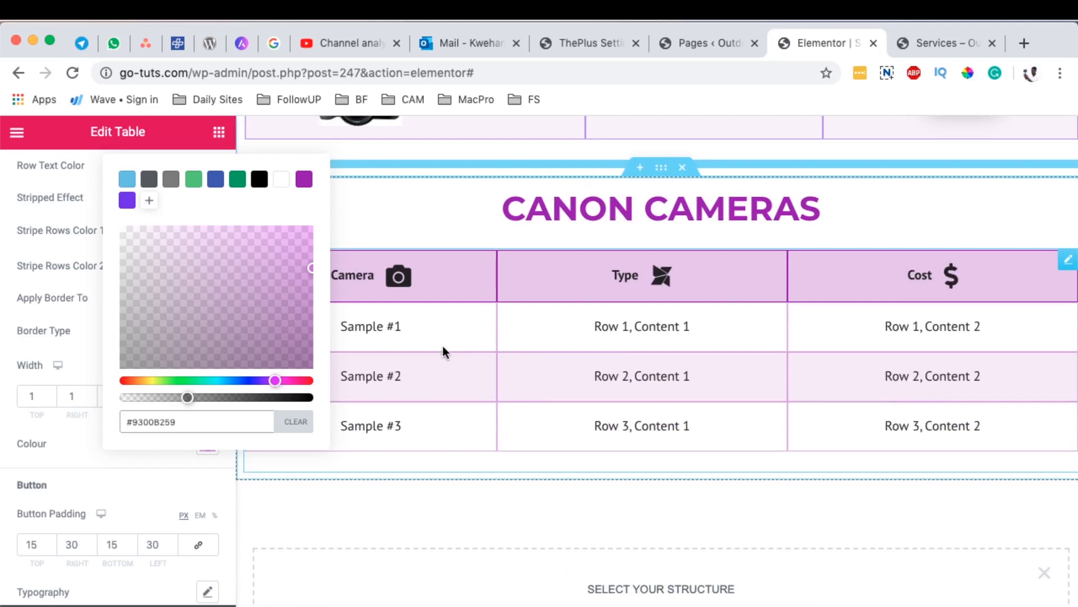
pyautogui.click(185, 484)
pyautogui.scroll(4, 505, 461)
pyautogui.scroll(-5, 486, 533)
pyautogui.scroll(-3, 470, 409)
pyautogui.scroll(5, 466, 409)
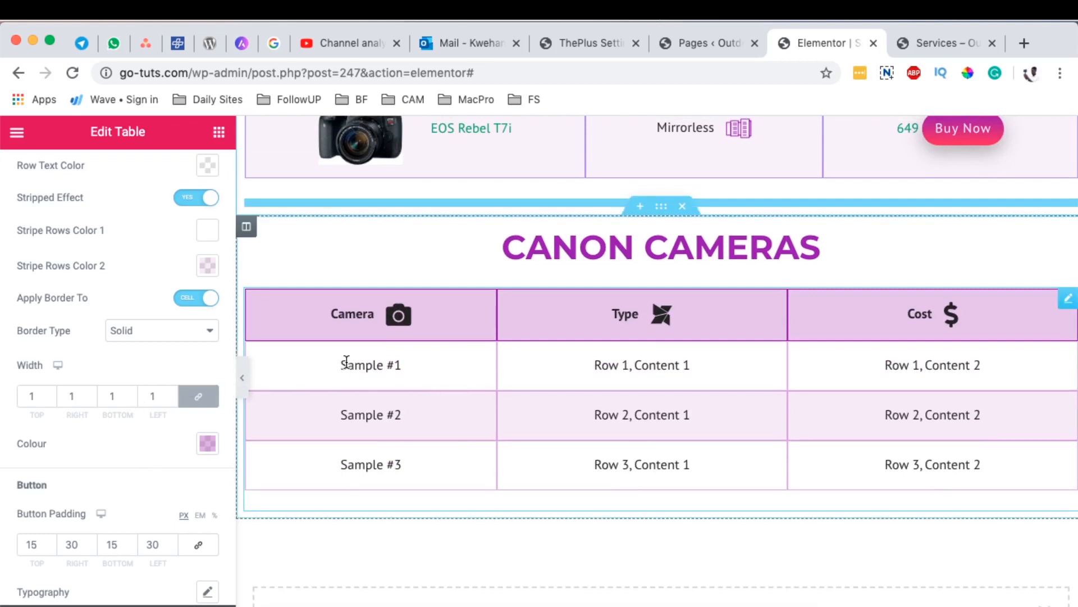
# Step: Open the Sample #1 cell in the Table Body content and set its icon/image type to Image
pyautogui.scroll(6, 73, 315)
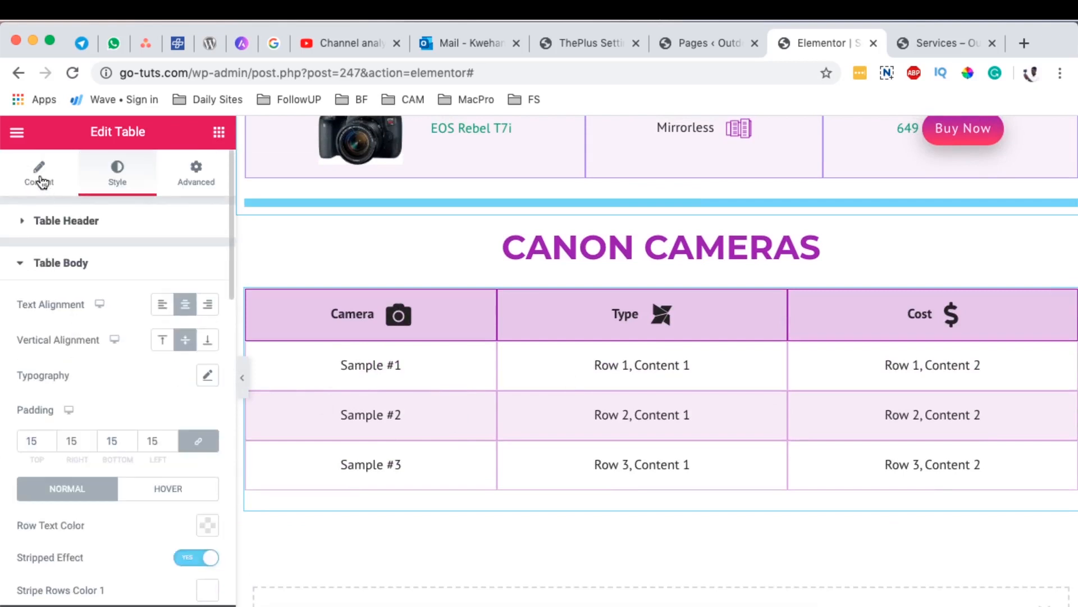
pyautogui.click(43, 185)
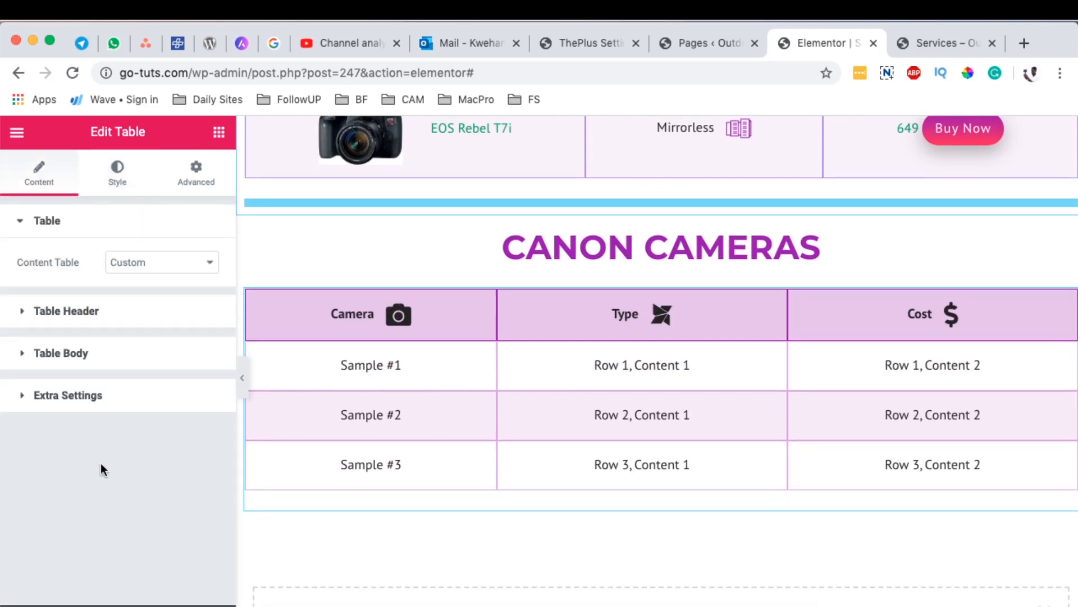
pyautogui.click(63, 353)
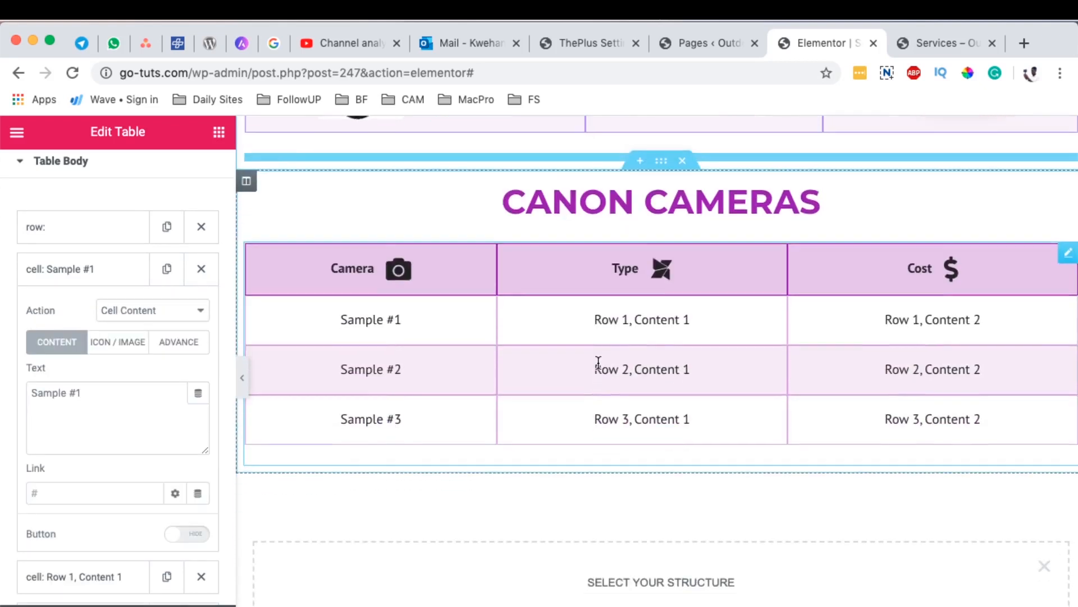
pyautogui.scroll(-1, 598, 363)
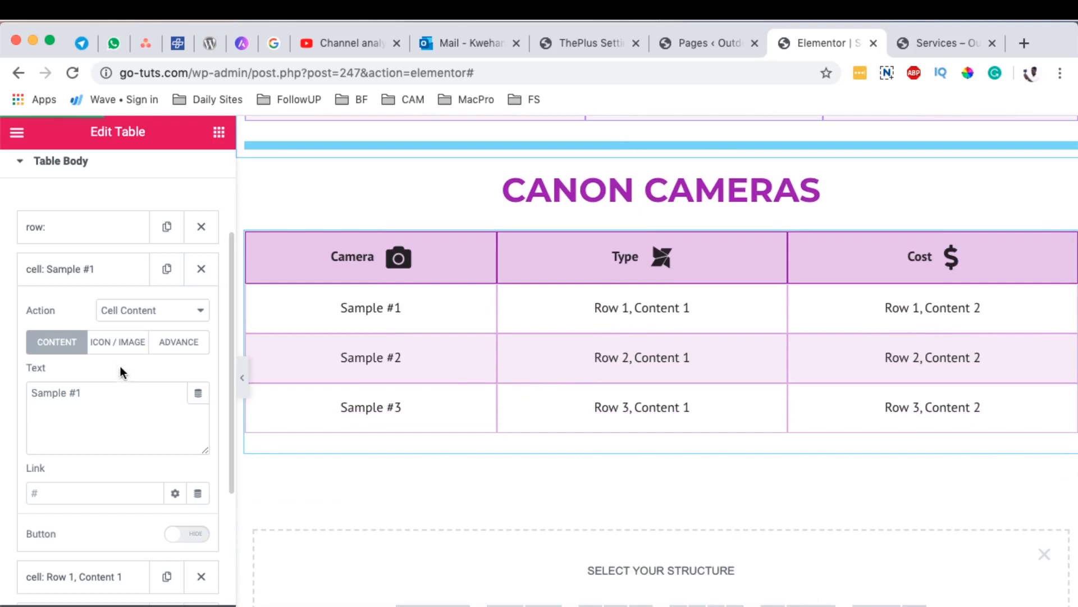
pyautogui.click(112, 346)
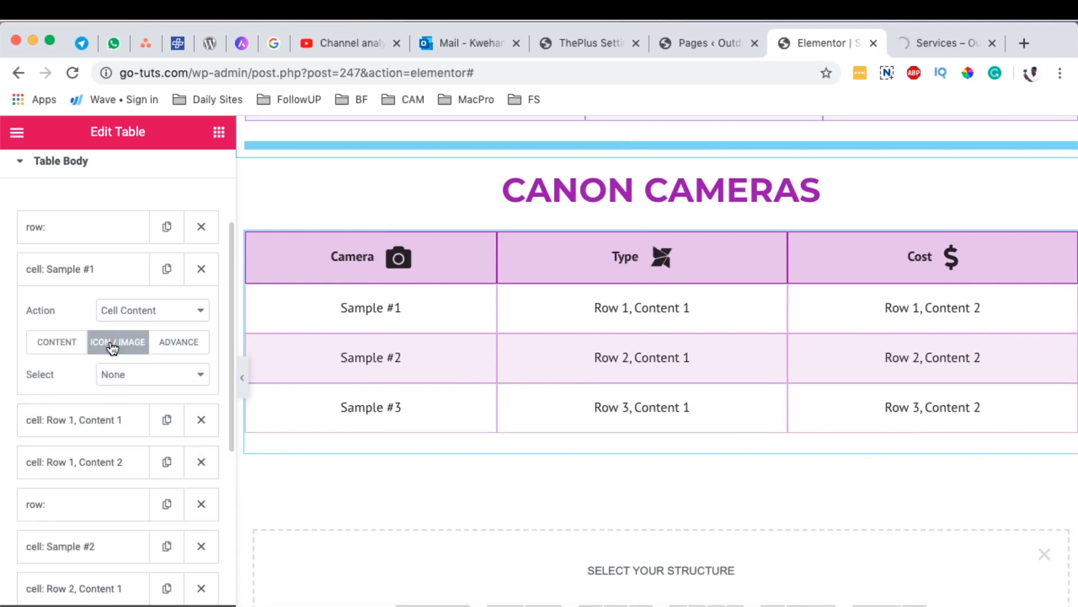
pyautogui.click(132, 374)
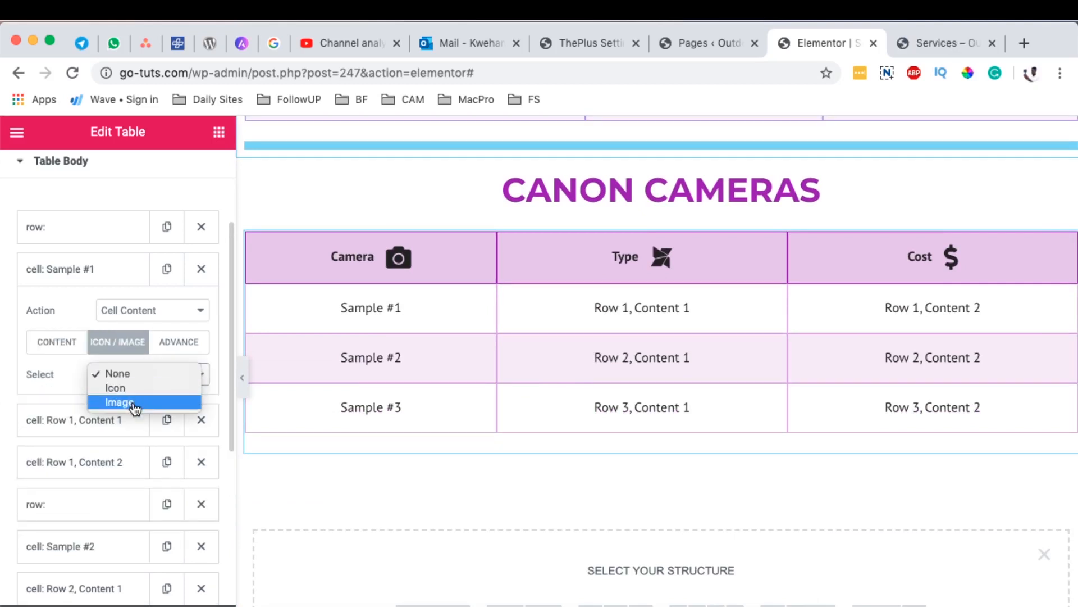
pyautogui.click(135, 402)
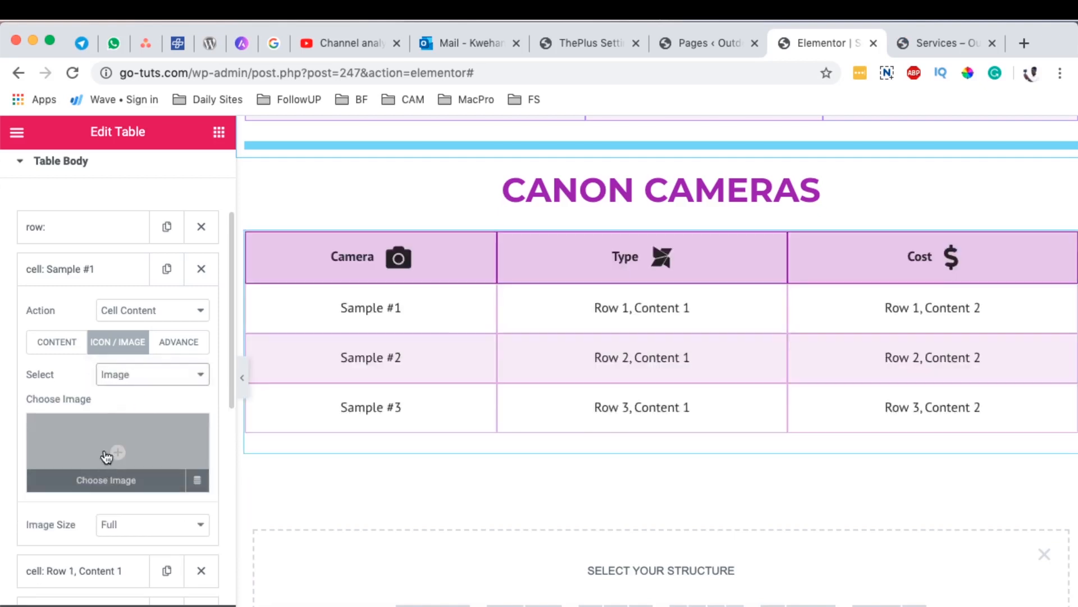
# Step: Insert eos_rebel_t6_dslr_-399.jpg from the media library as the image of the Sample #1 cell
pyautogui.click(107, 457)
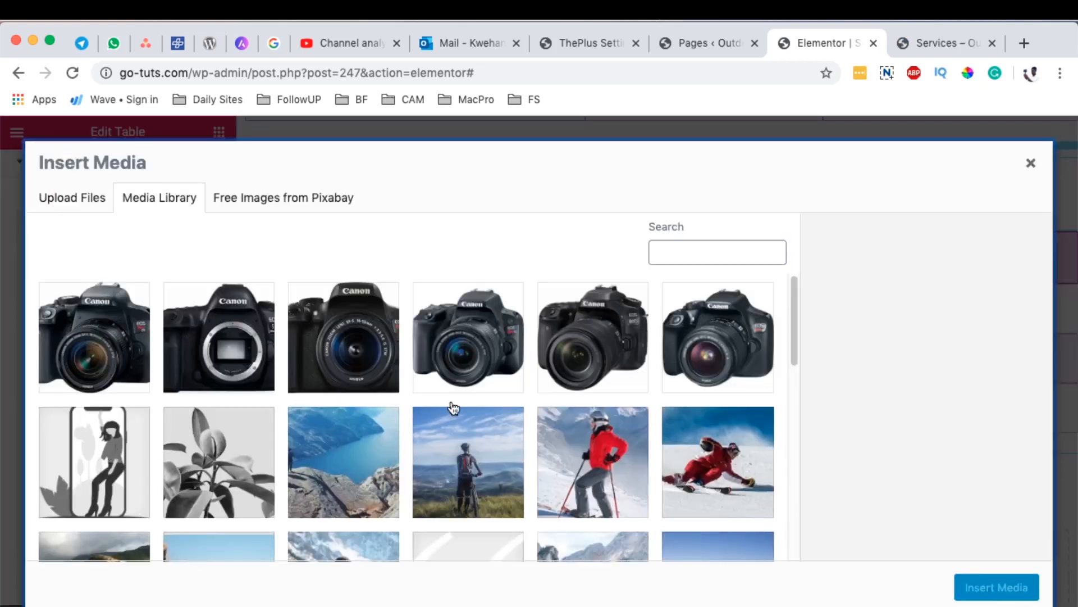
pyautogui.click(711, 353)
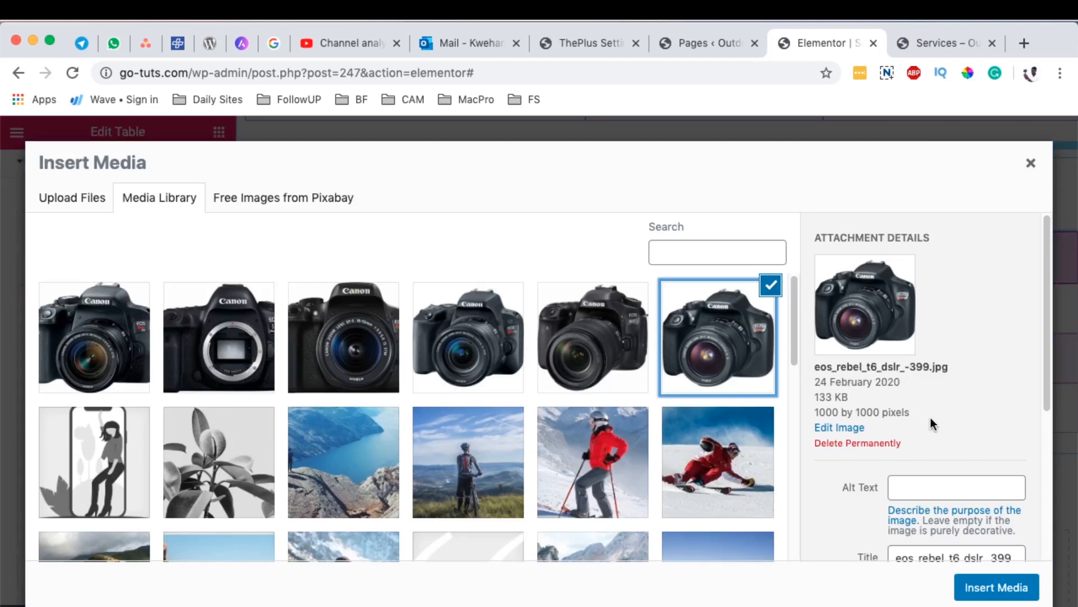
pyautogui.click(990, 588)
# Step: Replace the Sample #1 cell's text with EOS Rebel 6
pyautogui.click(59, 346)
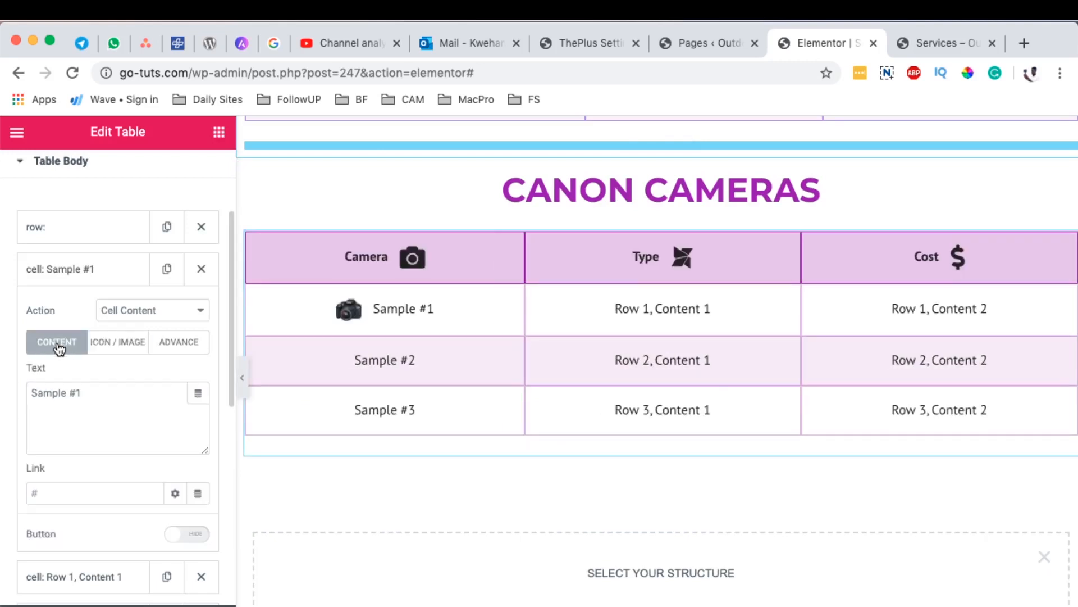
pyautogui.moveTo(82, 398); pyautogui.dragTo(10, 390)
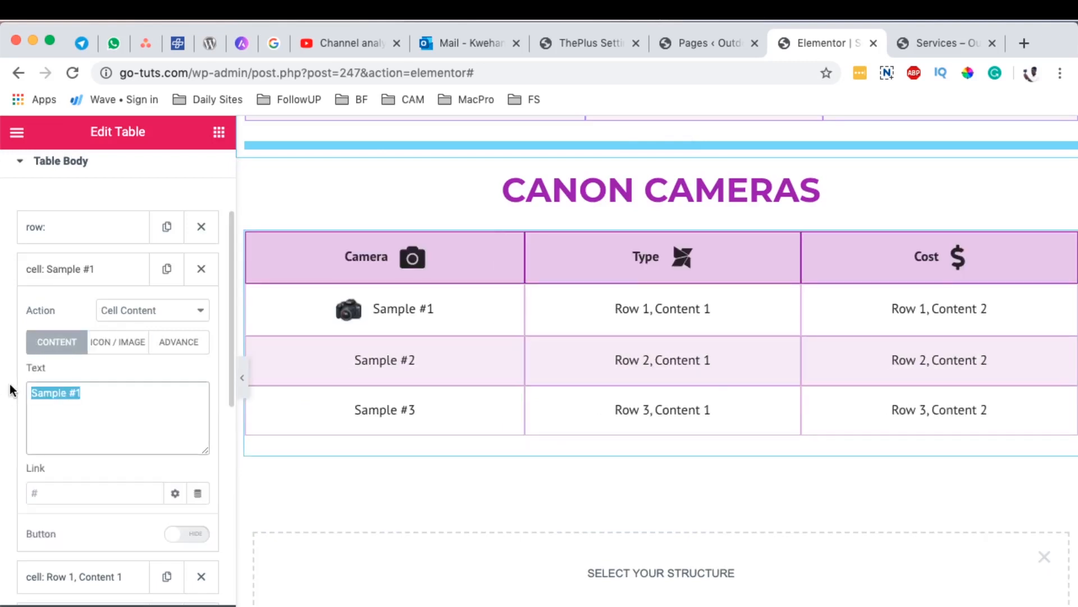
pyautogui.press('BackSpace')
pyautogui.write('EOS Rebel')
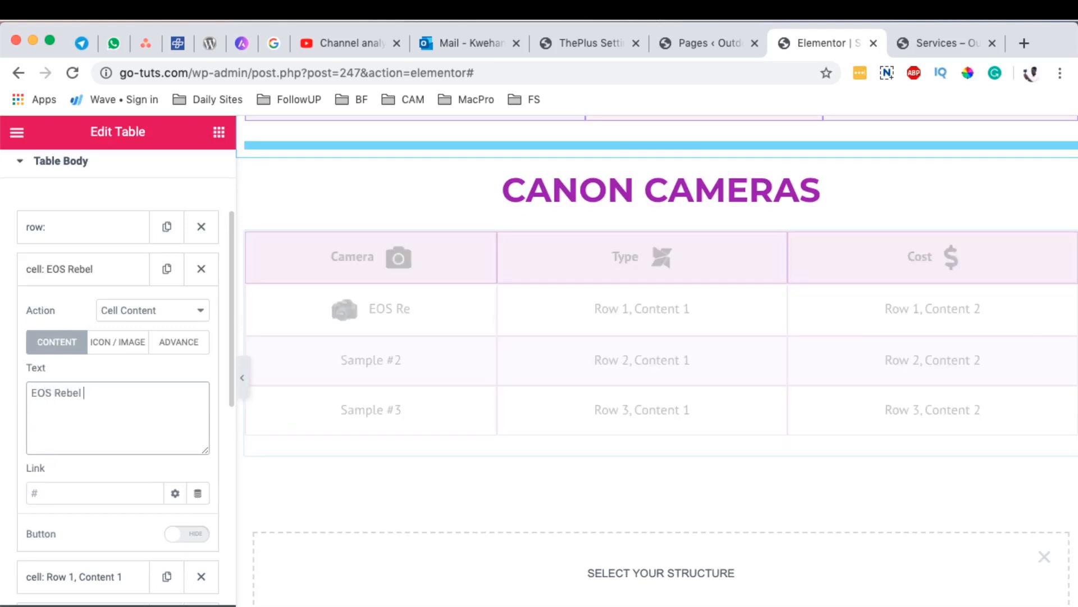
pyautogui.write(' T')
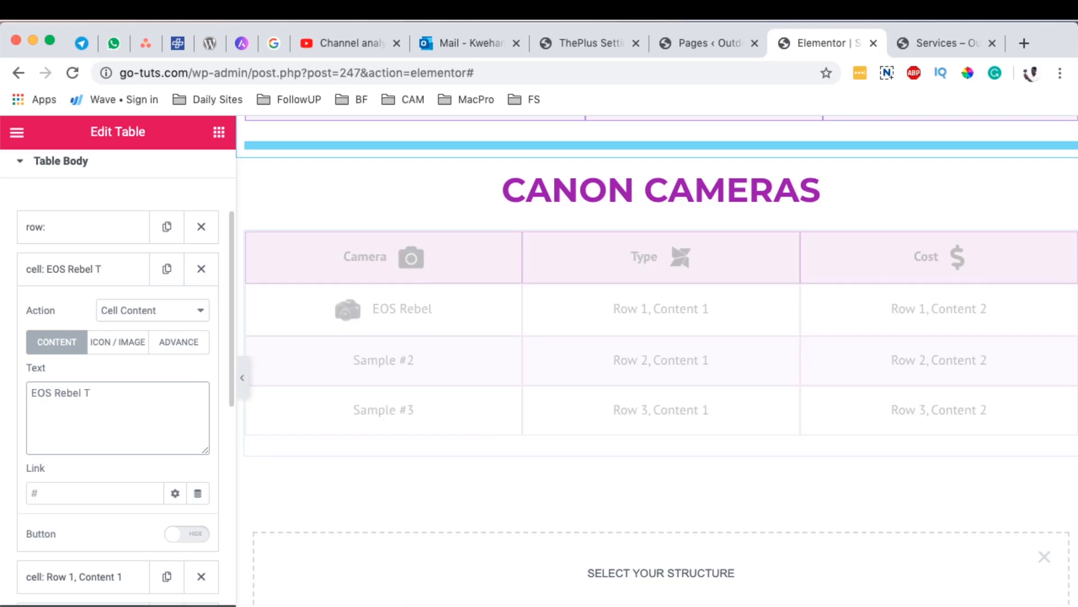
pyautogui.press('BackSpace')
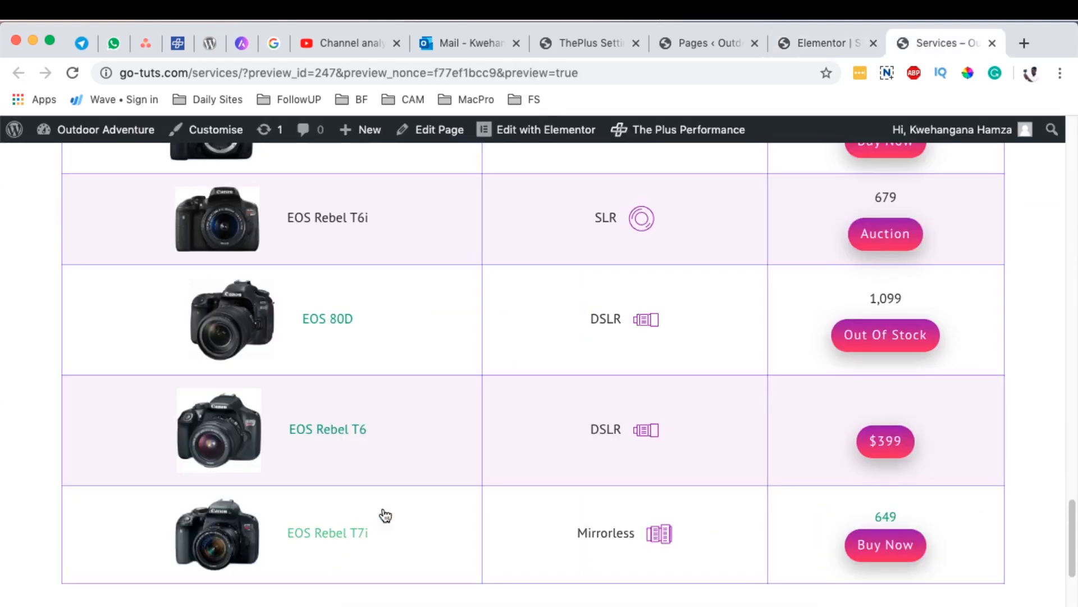
# Step: Open the EOS Rebel T7i product link from the Services page preview and copy the Amazon page's address
pyautogui.scroll(2, 380, 513)
pyautogui.scroll(-2, 384, 507)
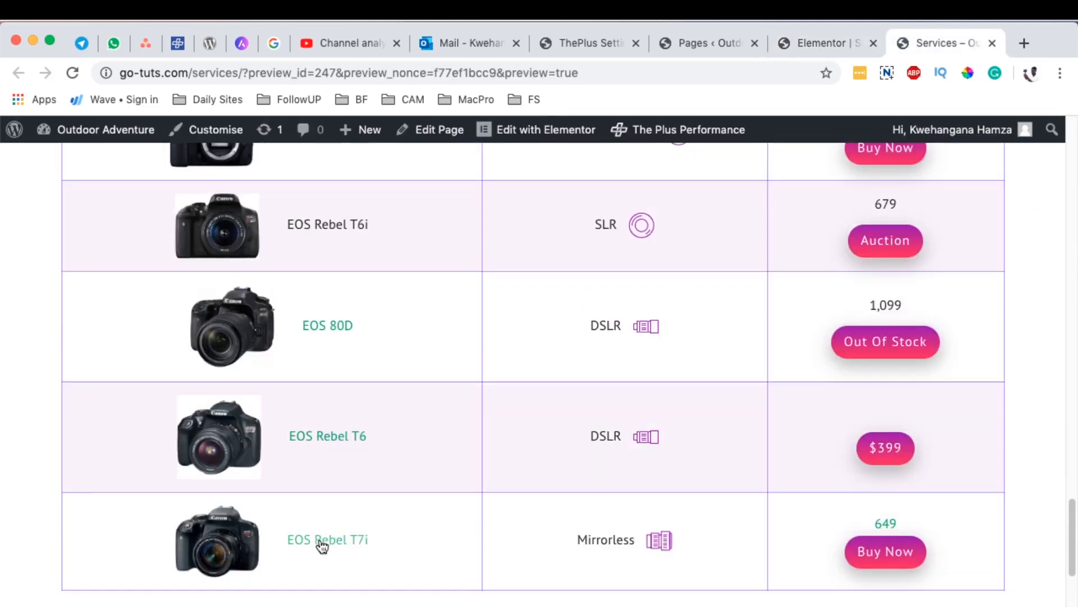
pyautogui.keyDown('super'); pyautogui.click(322, 545); pyautogui.keyUp('super')
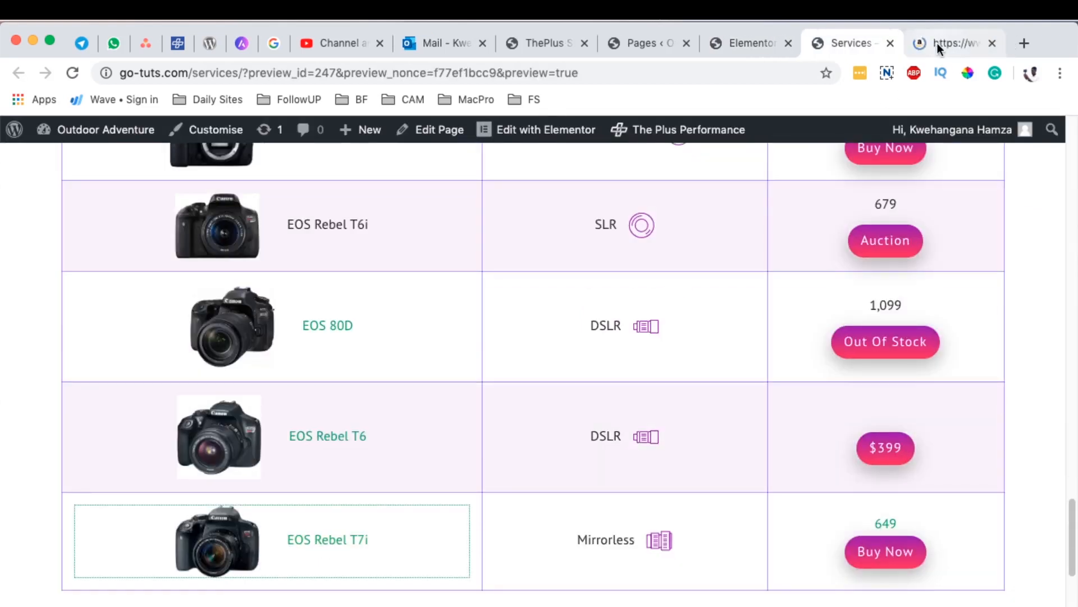
pyautogui.click(938, 43)
pyautogui.click(329, 73)
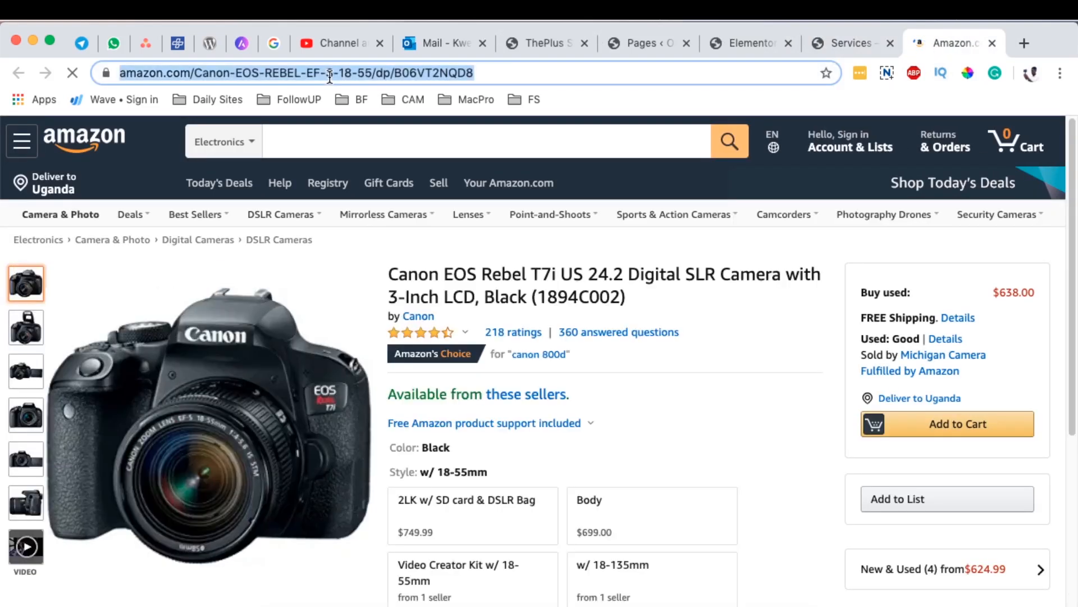
# Step: Back in the Elementor editor, paste the copied Amazon address as the EOS Rebel 6 cell's link and collapse the cell
pyautogui.click(740, 43)
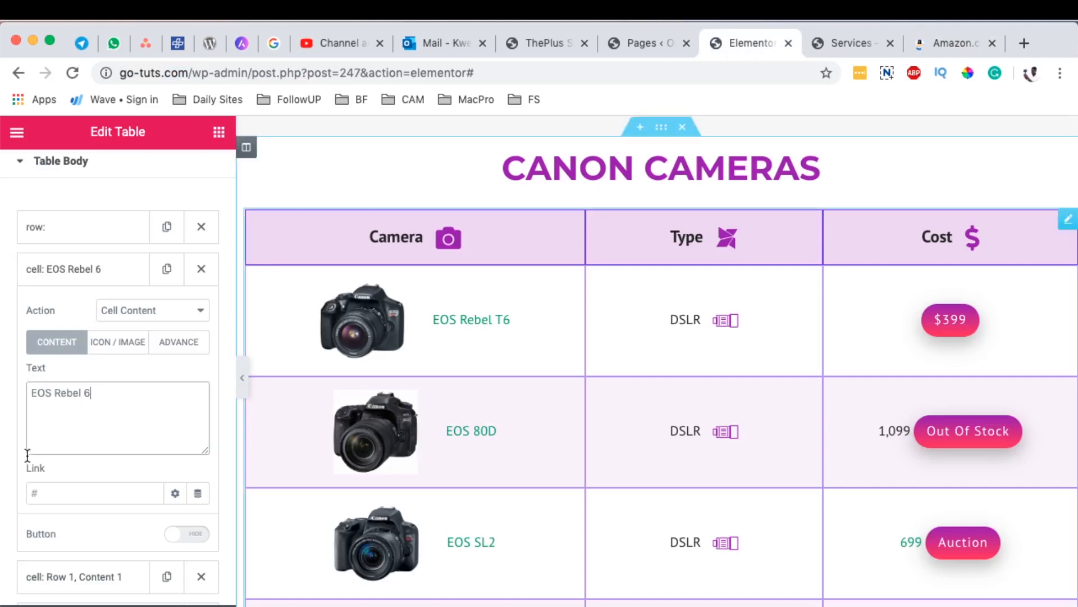
pyautogui.scroll(-1, 129, 461)
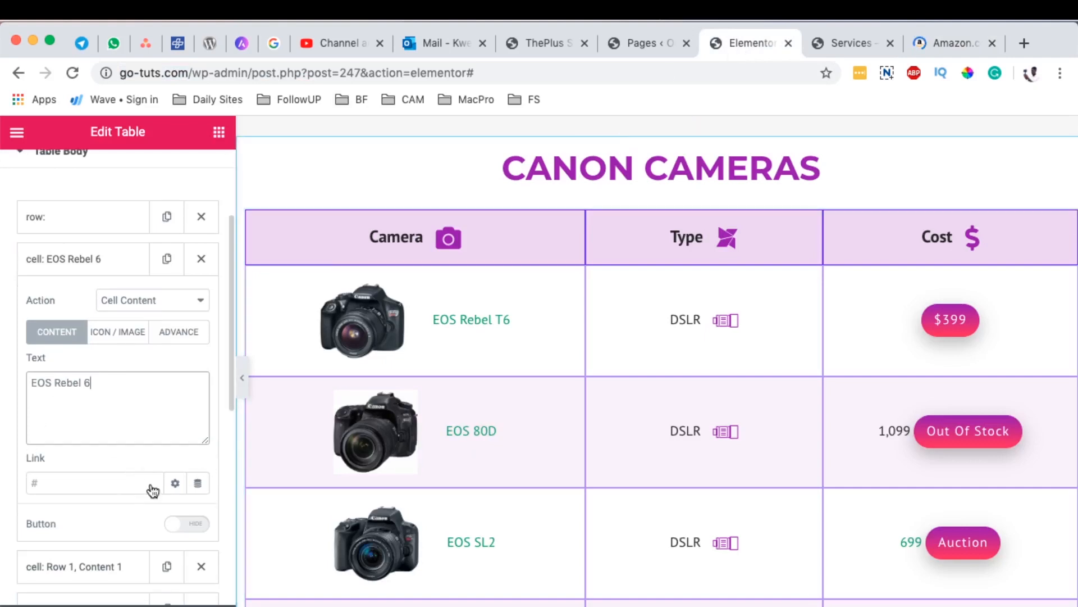
pyautogui.scroll(-10, 572, 476)
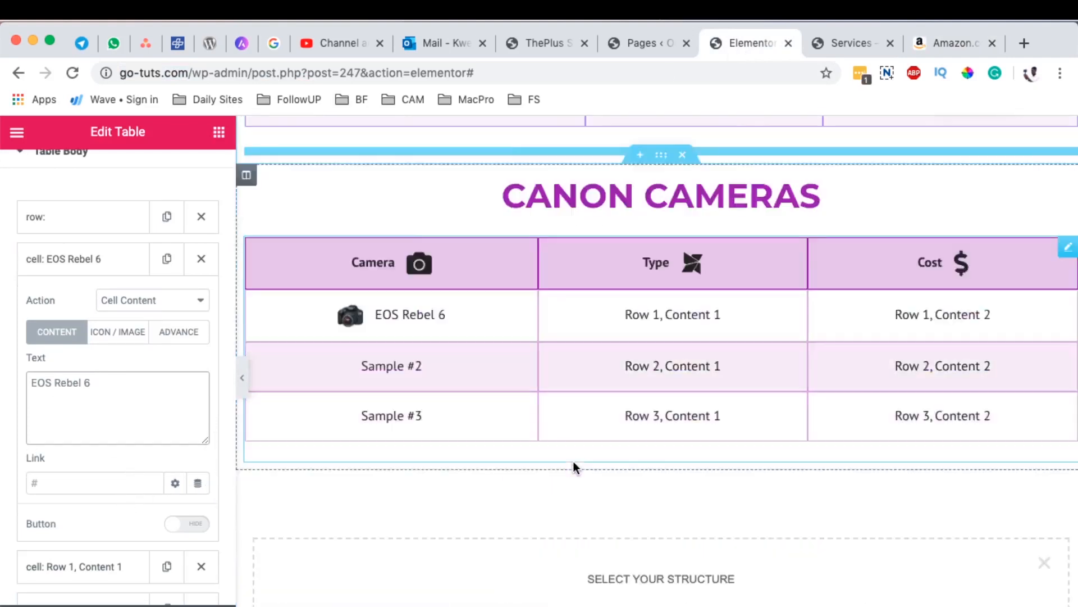
pyautogui.scroll(-5, 574, 466)
pyautogui.scroll(4, 574, 466)
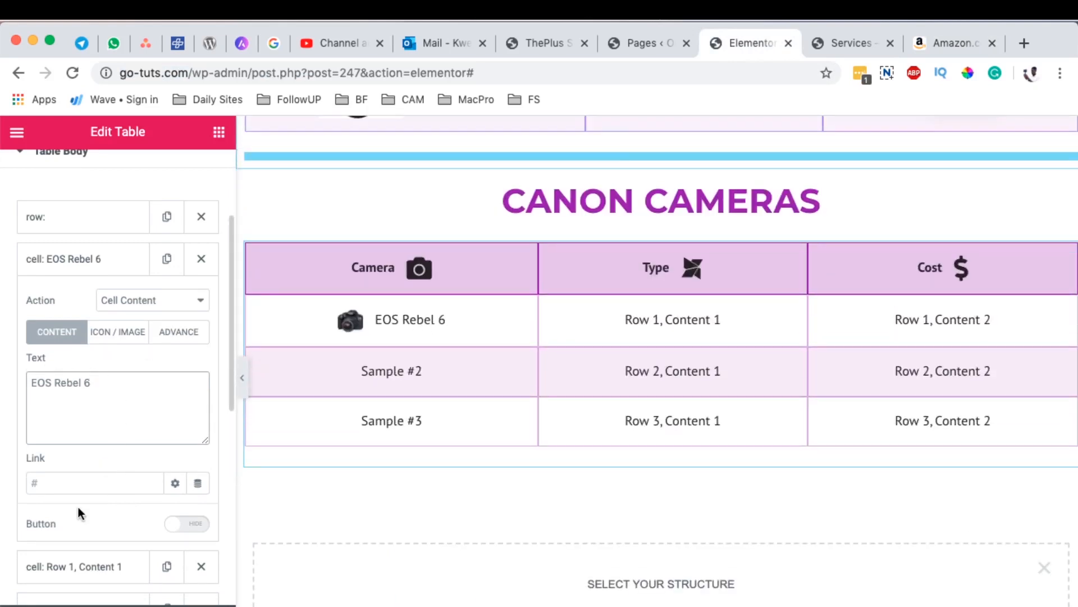
pyautogui.click(71, 488)
pyautogui.press('super+v')
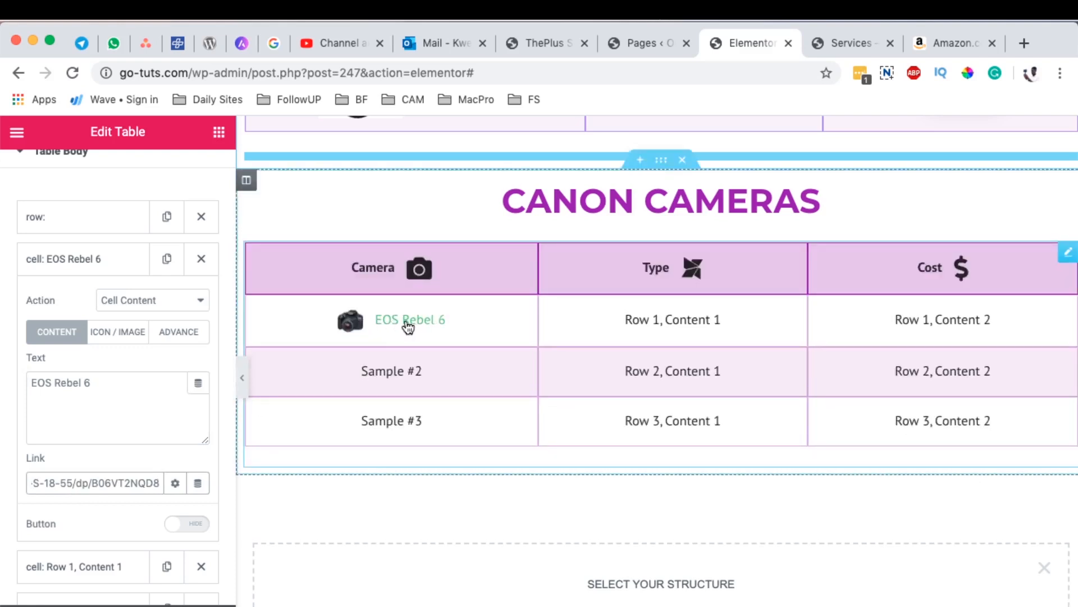
pyautogui.click(93, 261)
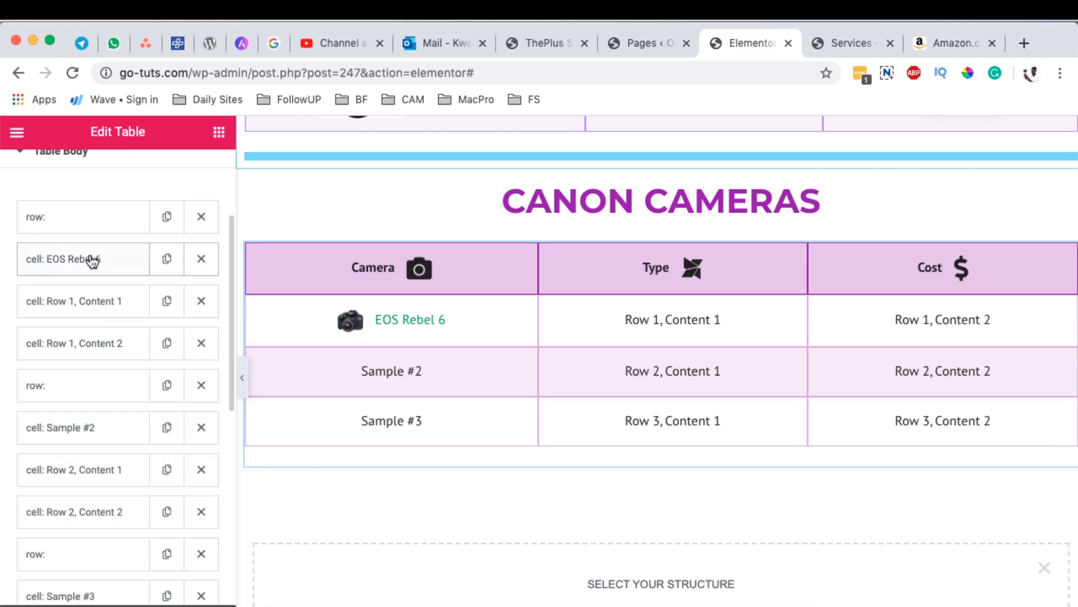
# Step: Replace the text of the Row 1, Content 1 cell with DSLR and collapse the cell
pyautogui.click(87, 306)
pyautogui.moveTo(115, 426); pyautogui.dragTo(30, 428)
pyautogui.write('D')
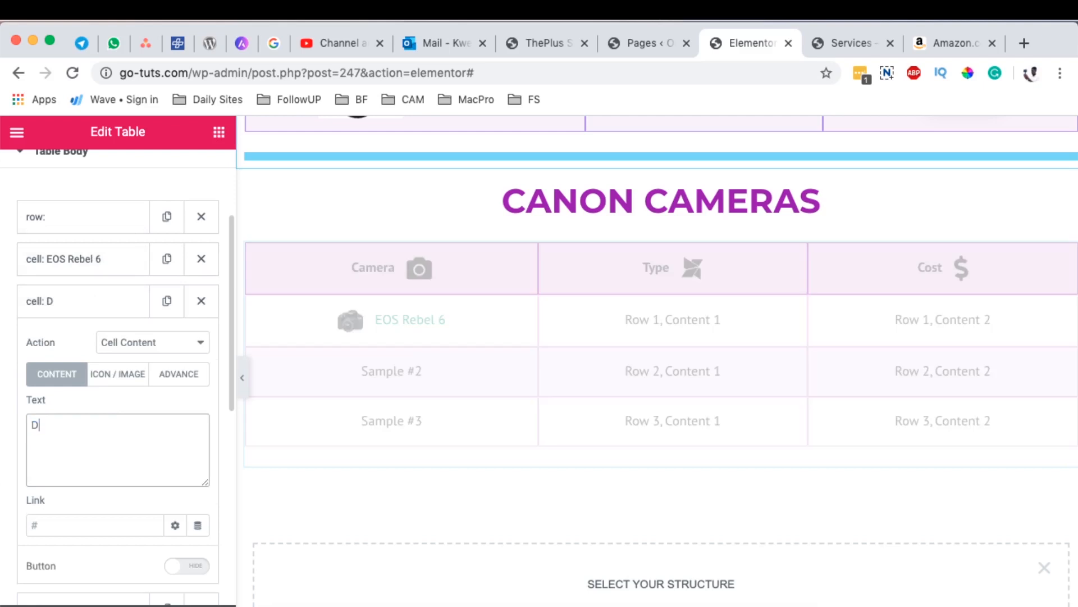
pyautogui.write('SLR')
pyautogui.click(66, 299)
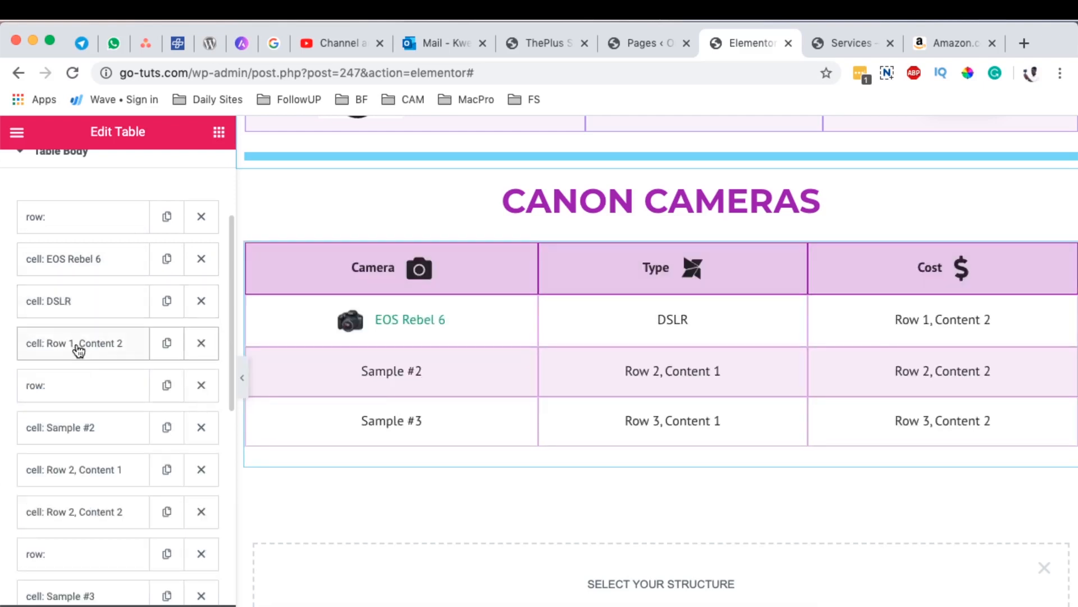
# Step: Change the Row 1, Content 2 cell's text to 699 and link it to the copied Amazon address
pyautogui.click(80, 345)
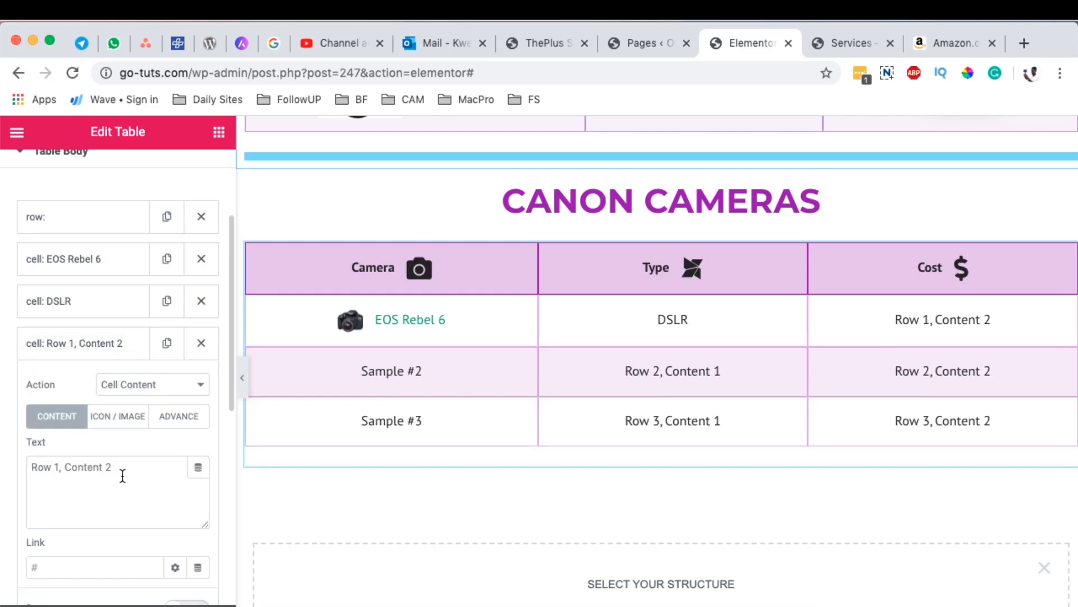
pyautogui.moveTo(126, 470); pyautogui.dragTo(8, 471)
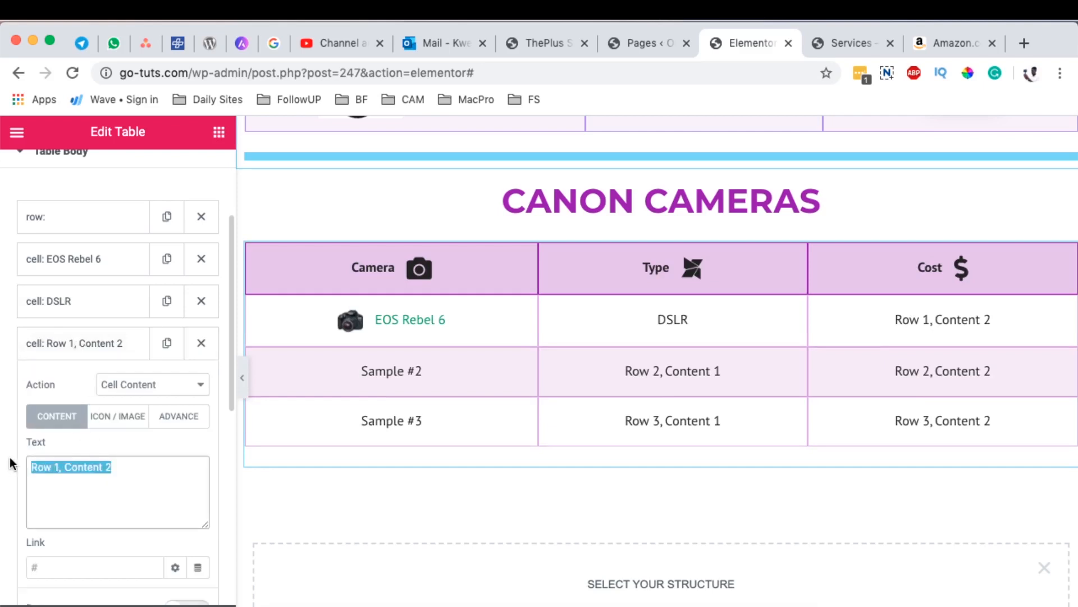
pyautogui.write('699')
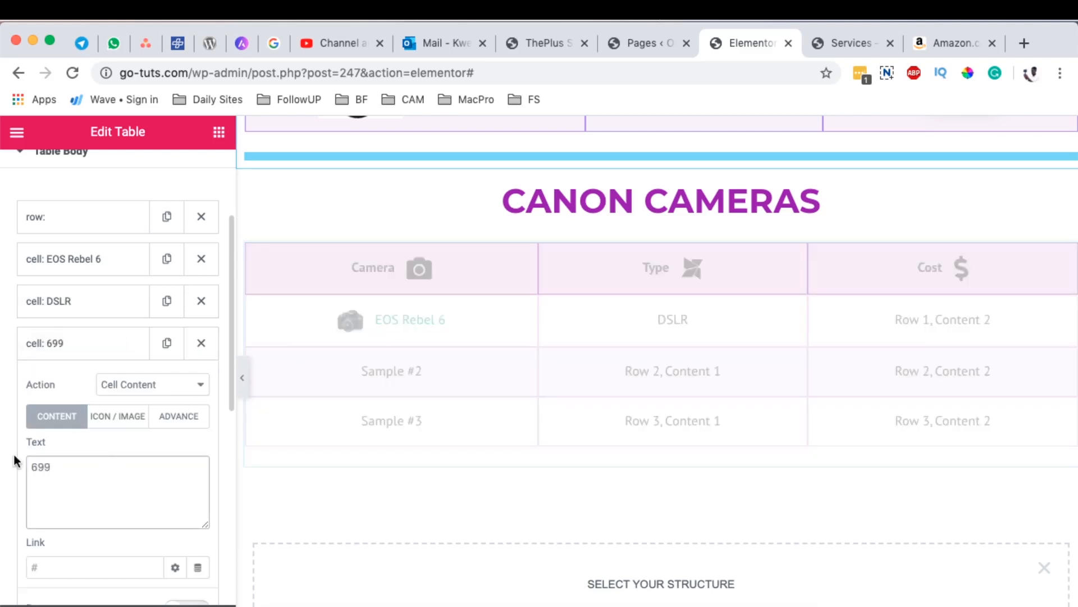
pyautogui.scroll(-2, 199, 460)
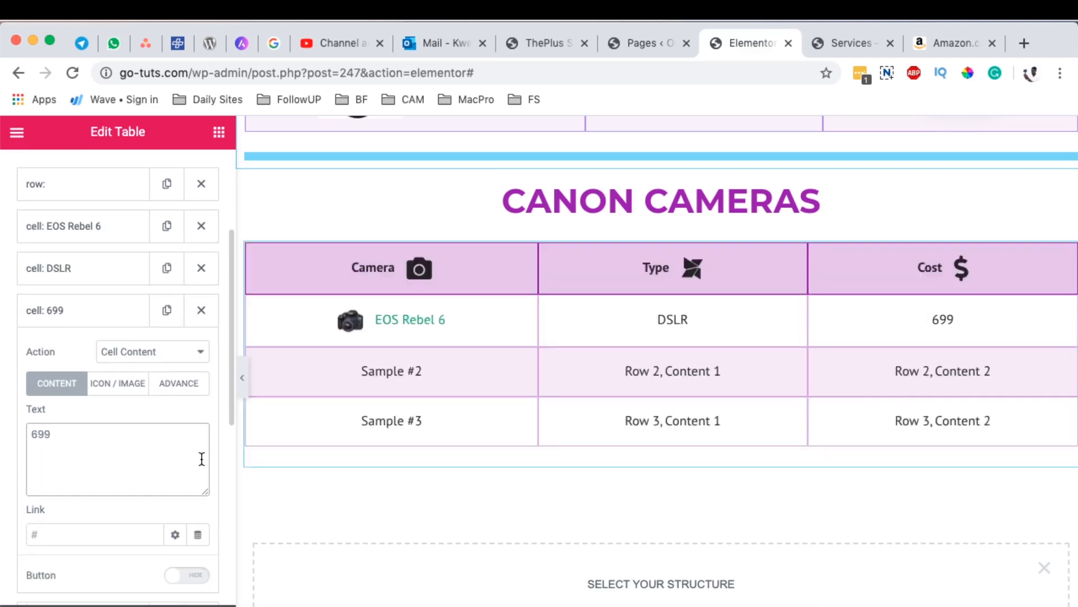
pyautogui.click(51, 519)
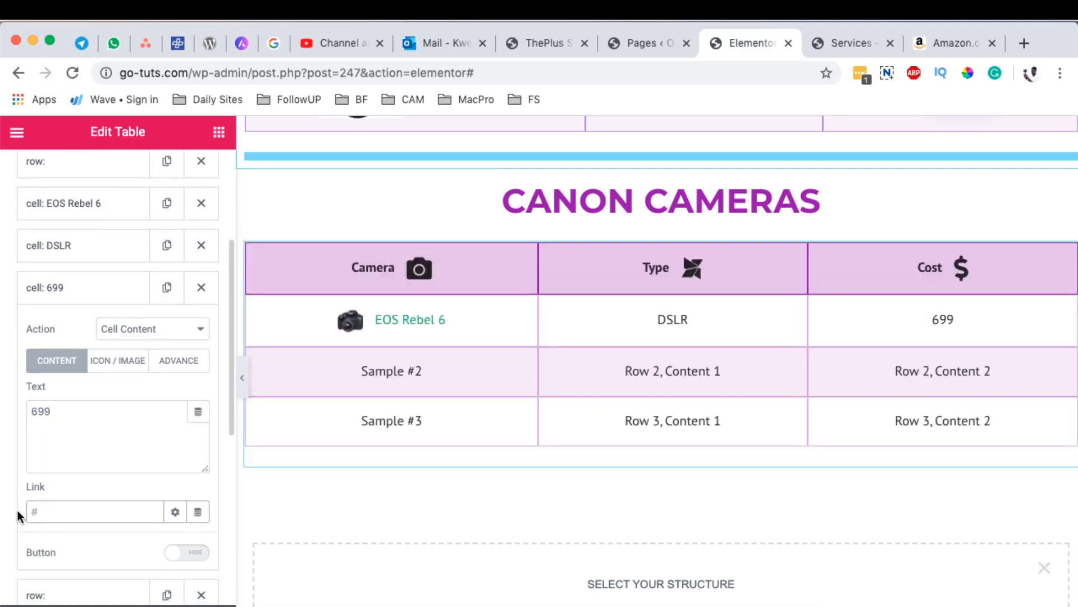
pyautogui.press('super+v')
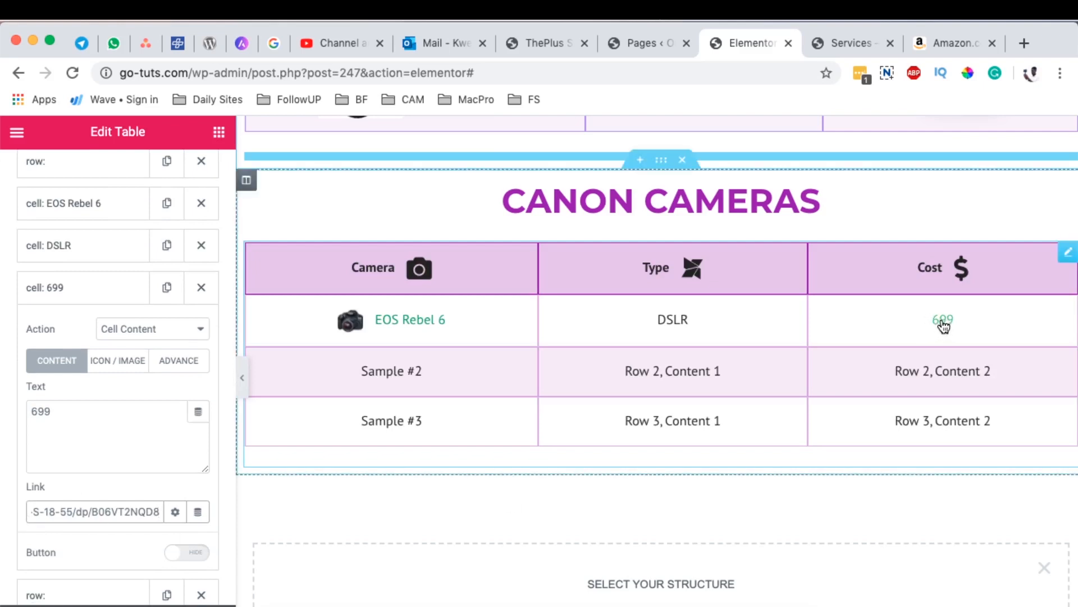
# Step: Set the 699 cell's link to open in a new window and add nofollow
pyautogui.scroll(-2, 194, 456)
pyautogui.click(175, 476)
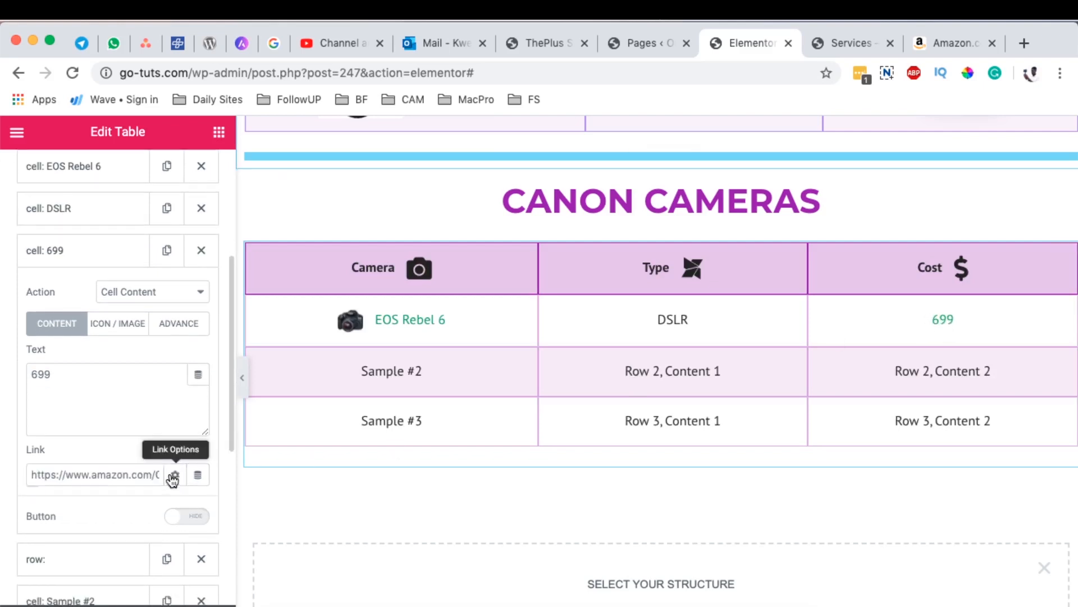
pyautogui.click(33, 501)
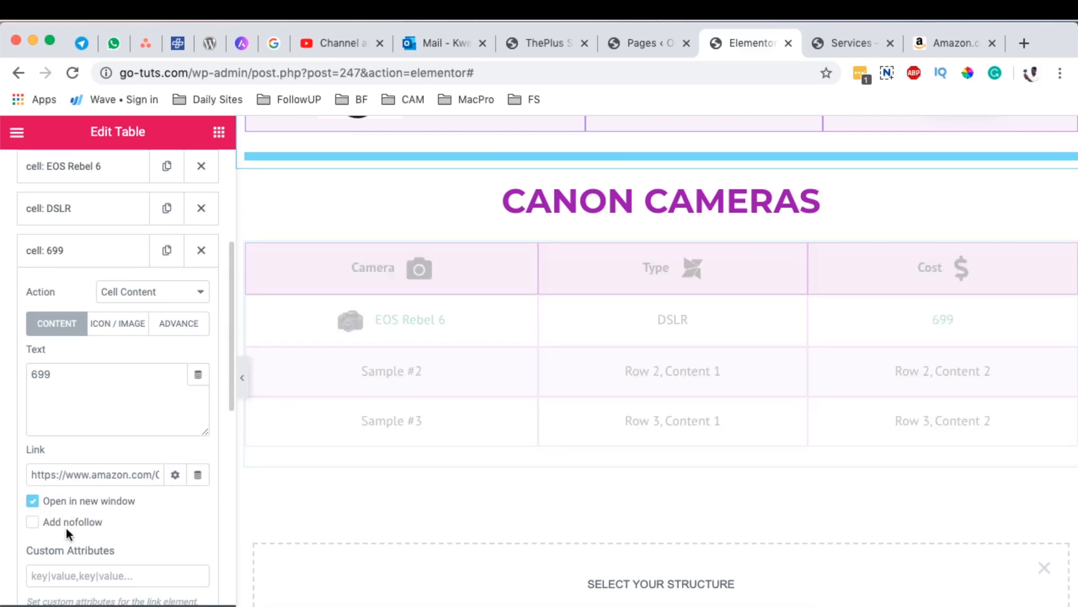
pyautogui.click(46, 522)
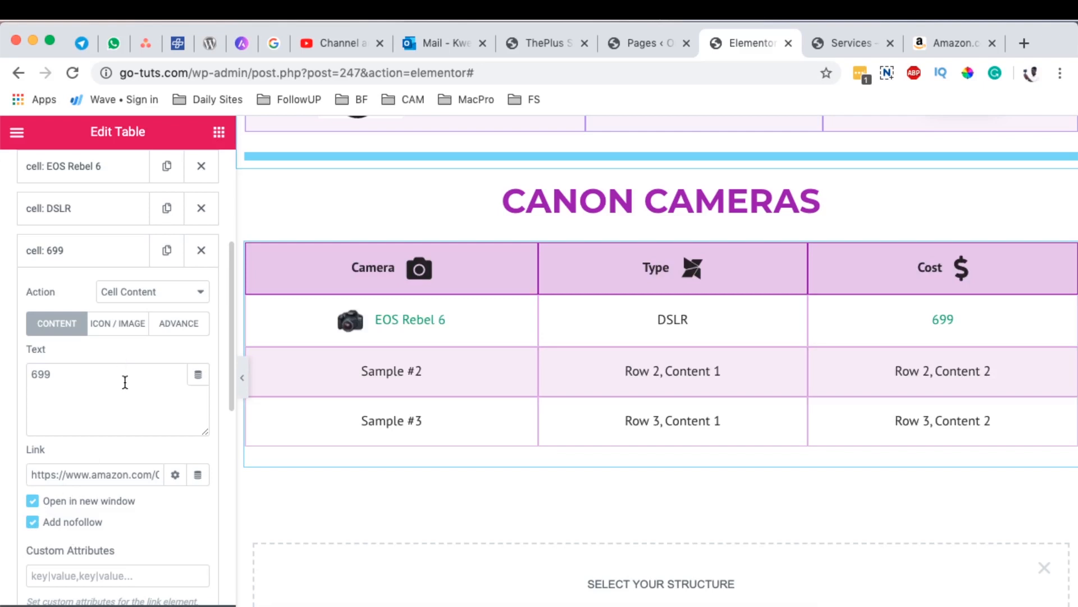
# Step: Show a button in the 699 cell with the text Buy Now and compare it with the finished table's buttons
pyautogui.click(121, 331)
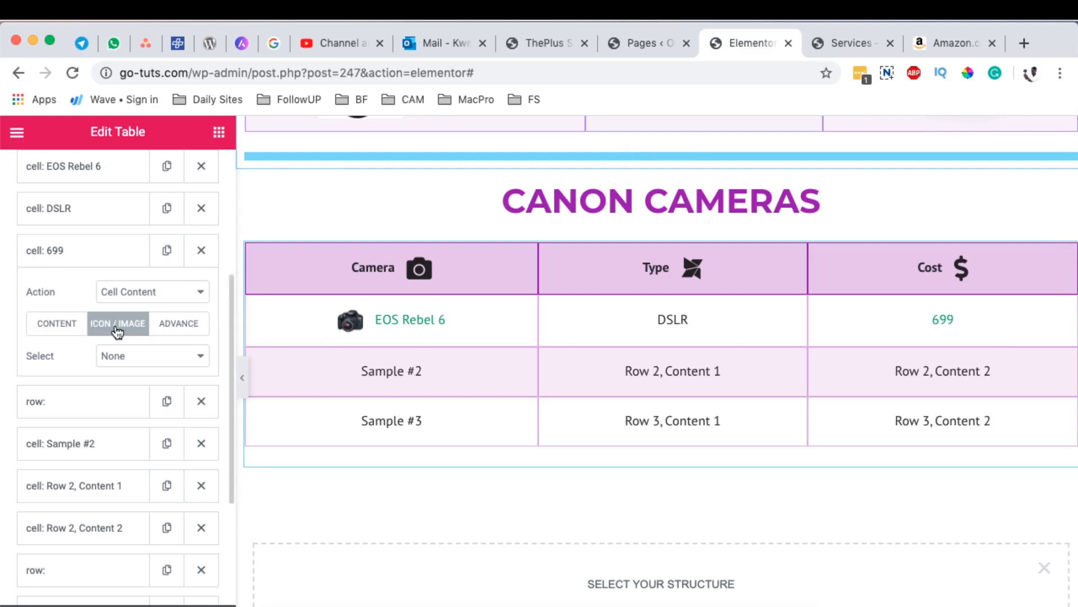
pyautogui.click(54, 324)
pyautogui.scroll(-4, 118, 393)
pyautogui.click(189, 459)
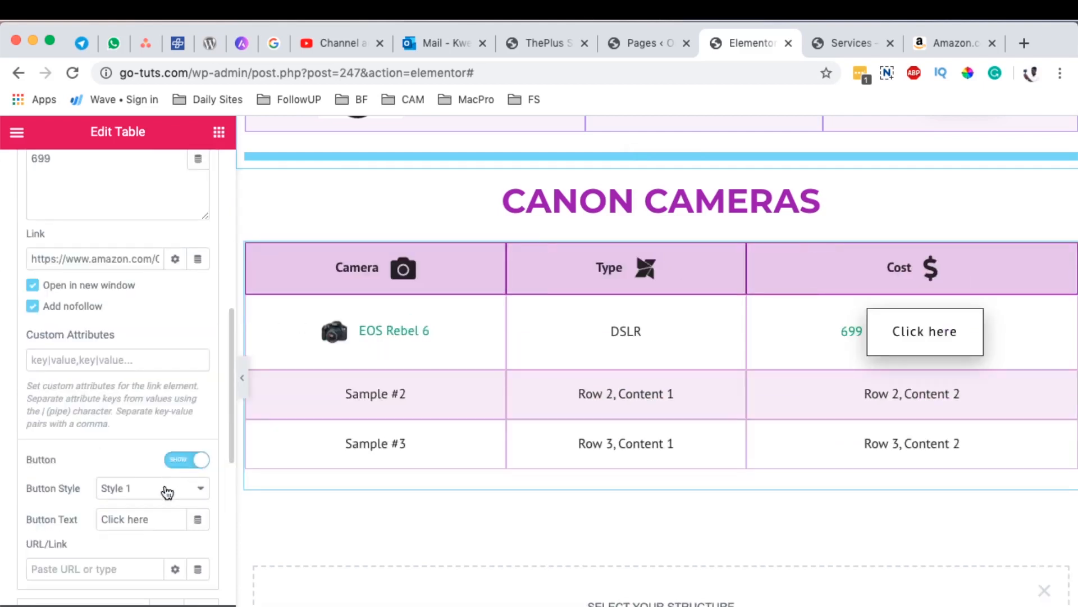
pyautogui.click(151, 518)
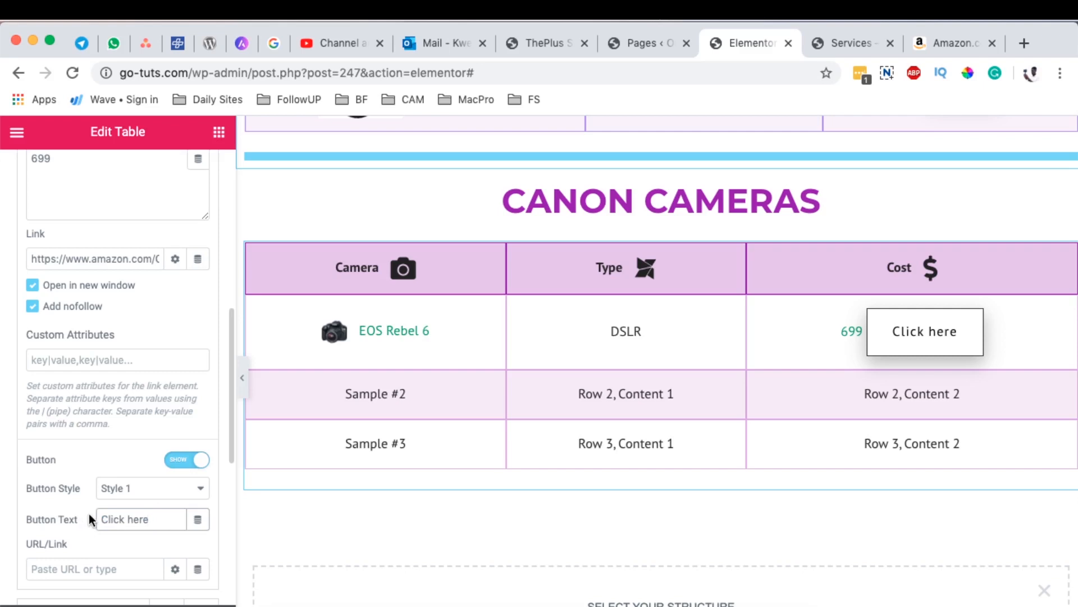
pyautogui.press('super+a')
pyautogui.write('Bu')
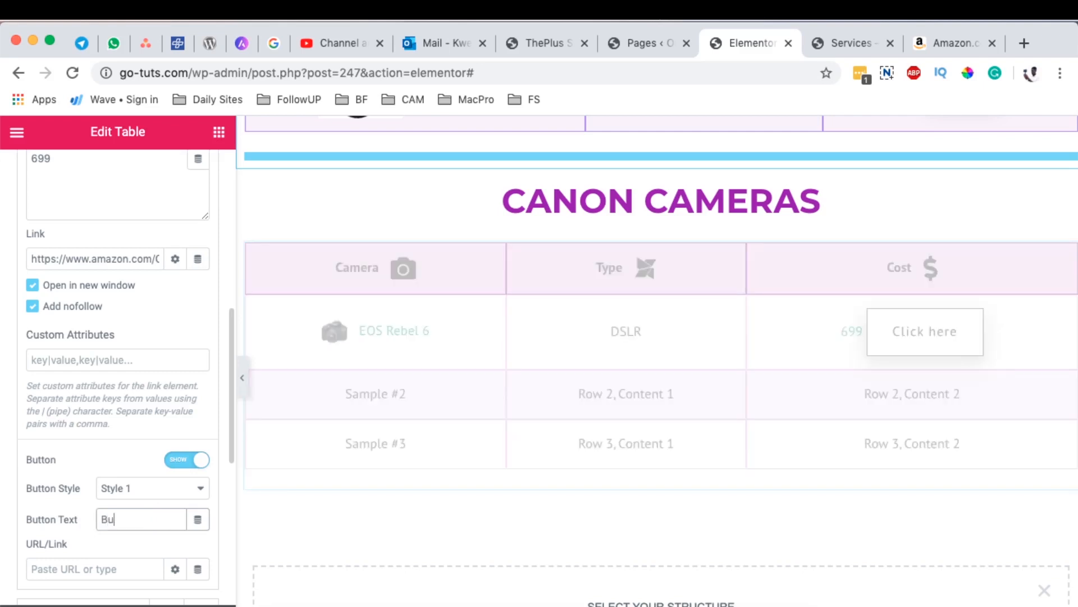
pyautogui.write('y Now')
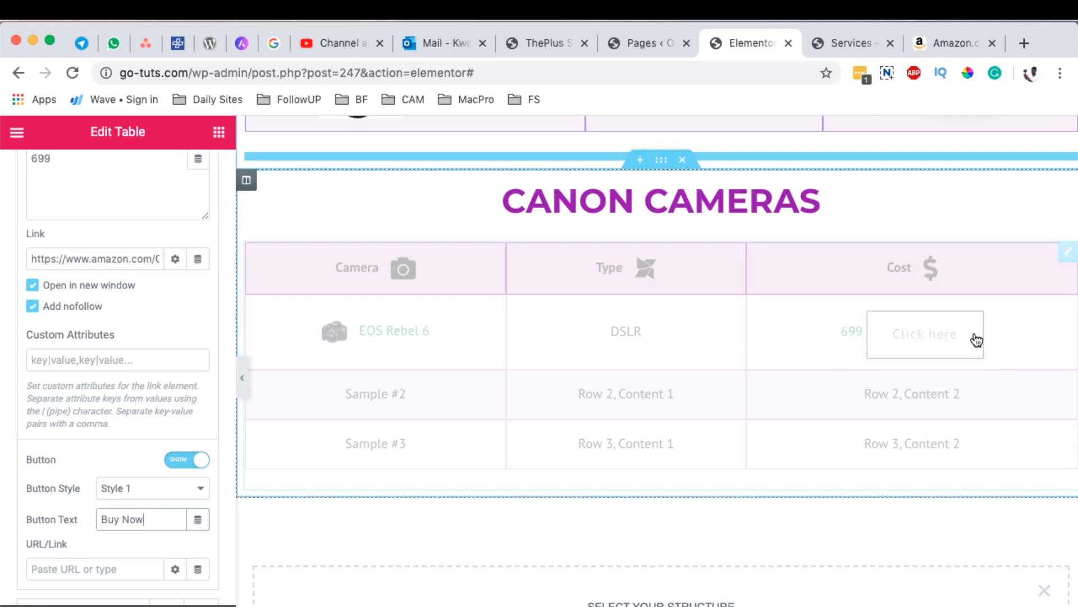
pyautogui.scroll(6, 976, 337)
pyautogui.scroll(-3, 959, 344)
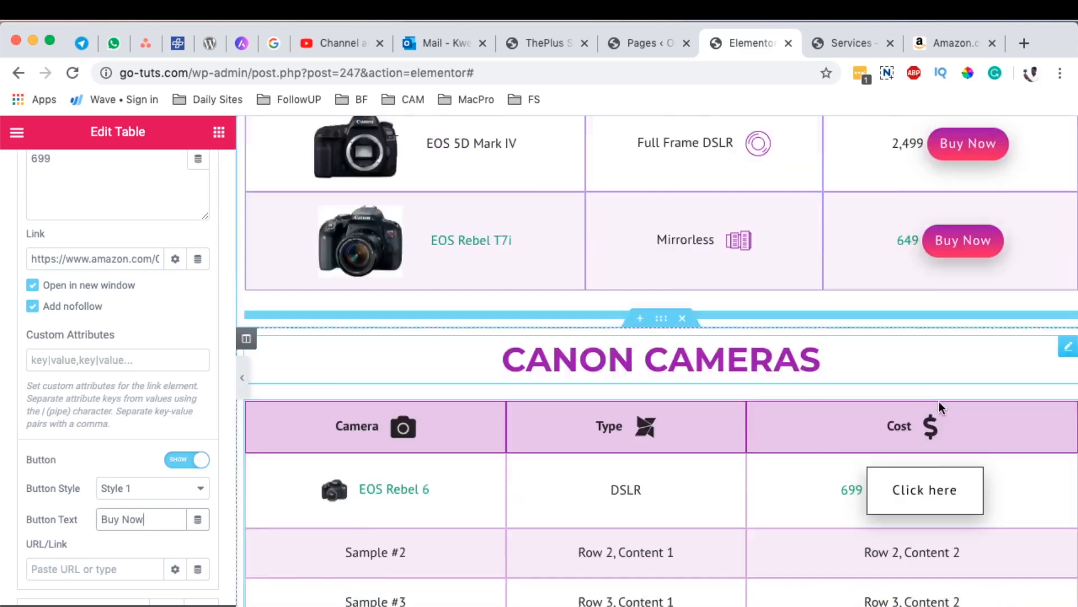
pyautogui.scroll(-2, 938, 401)
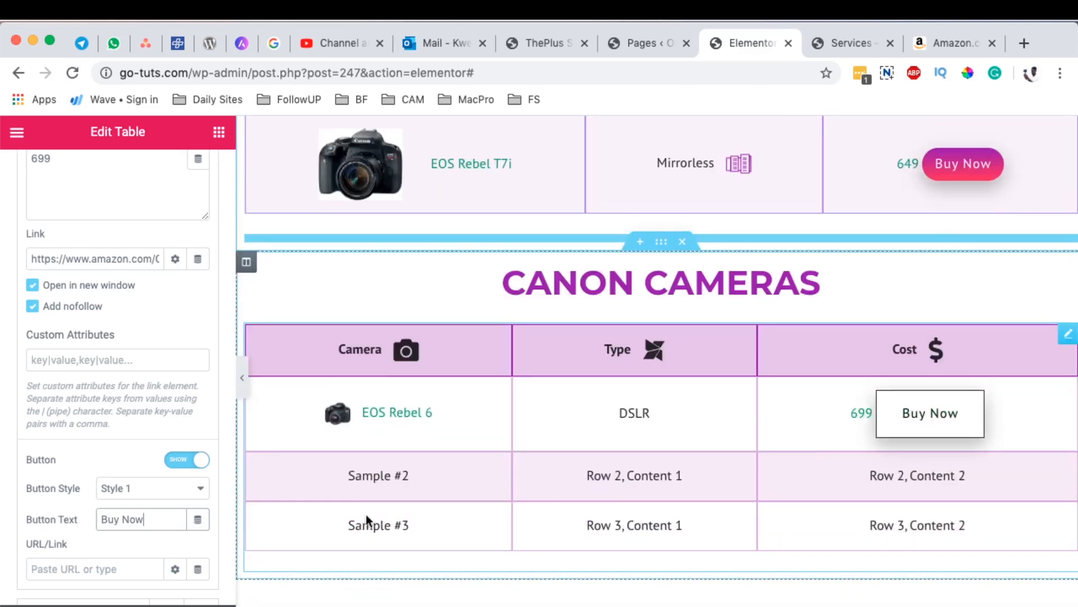
pyautogui.scroll(10, 84, 501)
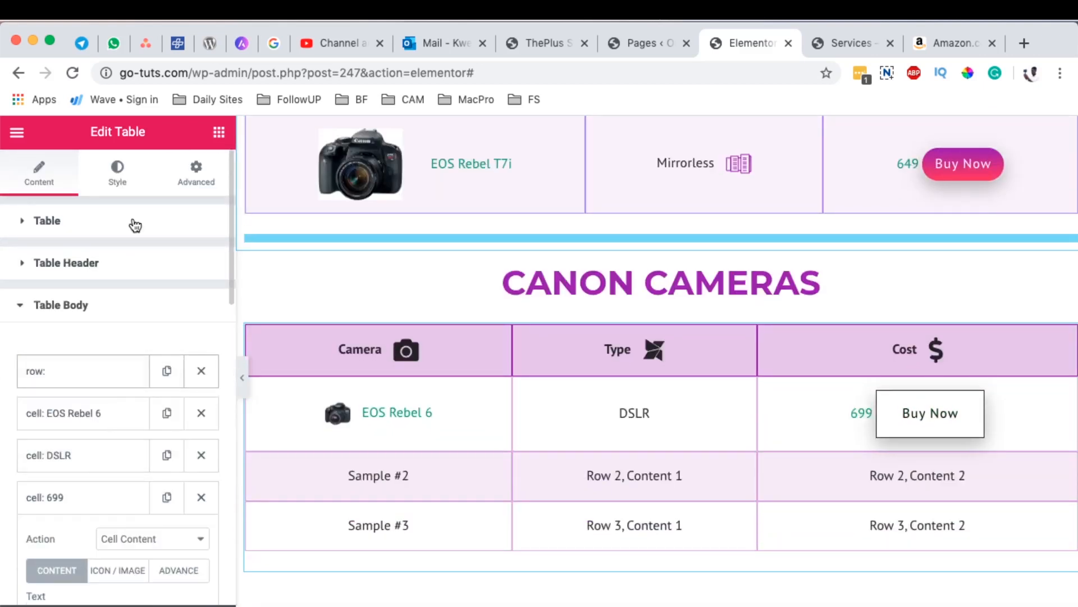
# Step: In the table body's styling, set the button's normal text color to white
pyautogui.click(118, 182)
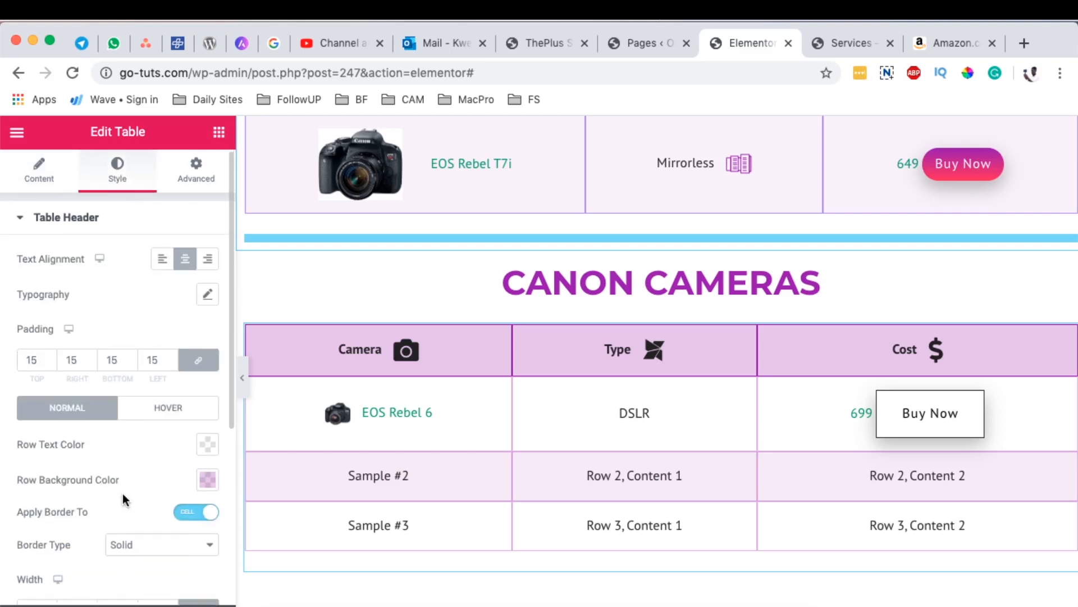
pyautogui.scroll(-4, 121, 505)
pyautogui.scroll(-2, 123, 519)
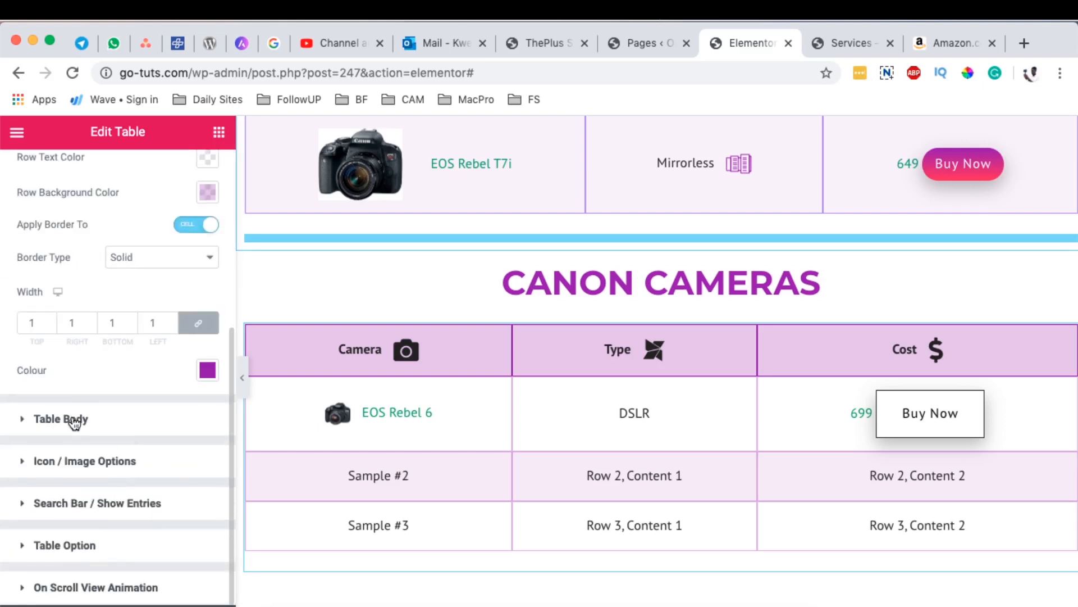
pyautogui.click(75, 422)
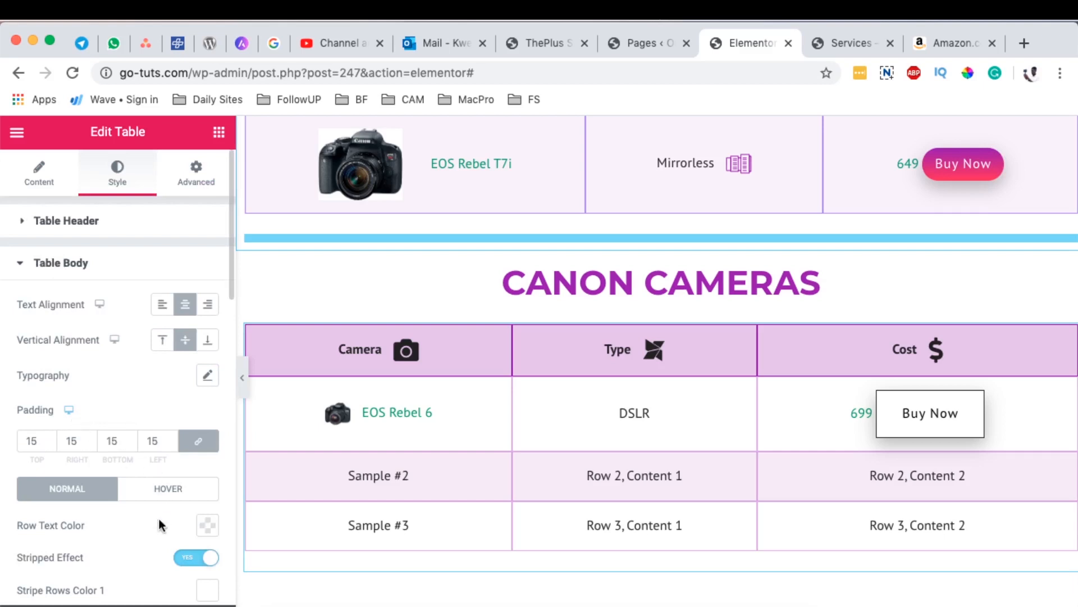
pyautogui.scroll(-3, 154, 525)
pyautogui.scroll(-5, 153, 527)
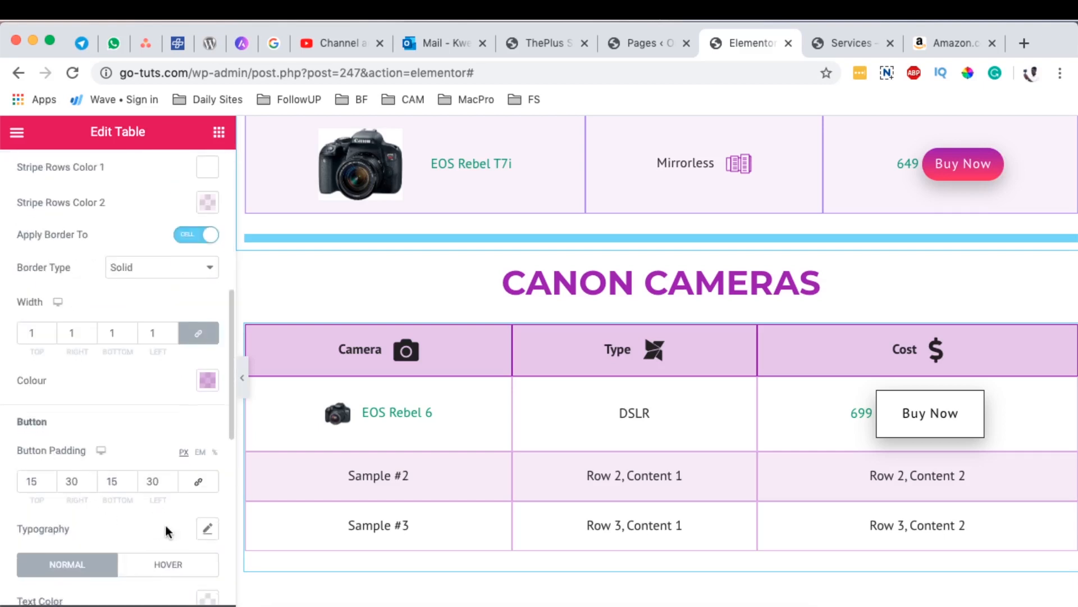
pyautogui.scroll(-3, 194, 525)
pyautogui.scroll(-1, 195, 508)
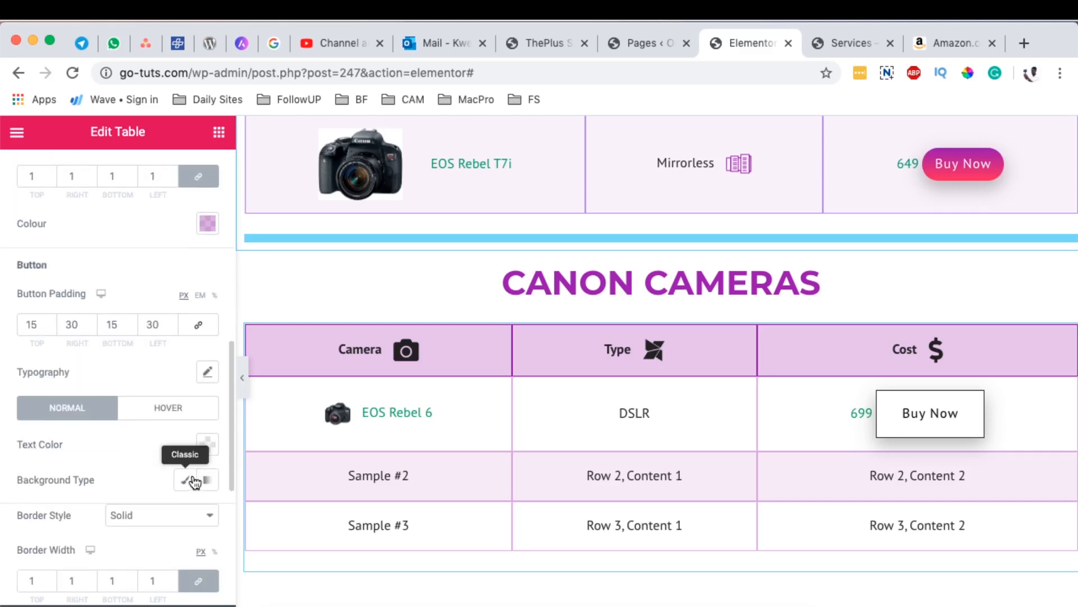
pyautogui.click(207, 445)
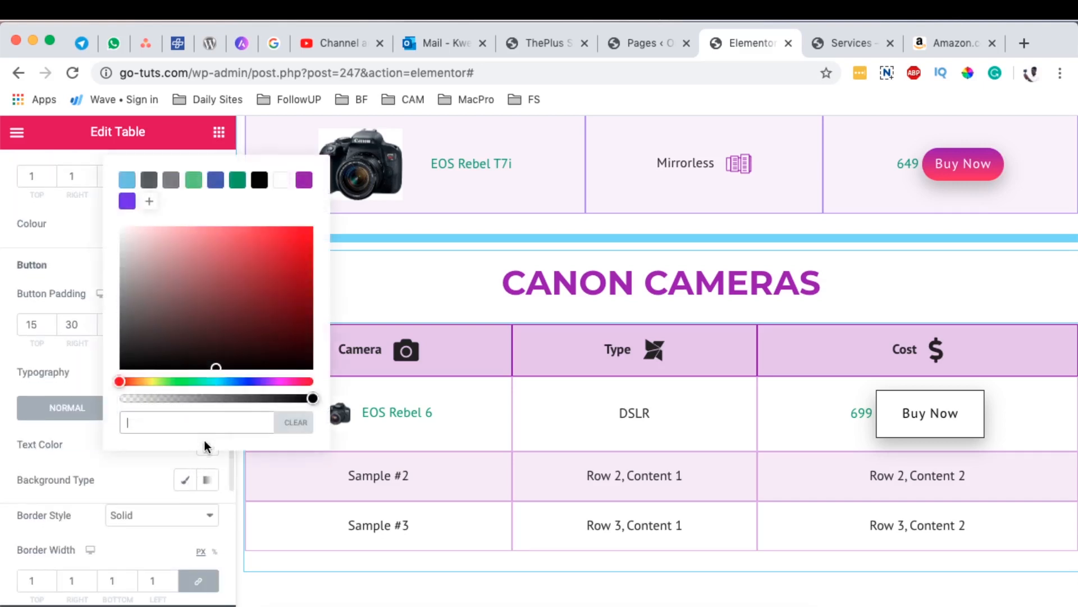
pyautogui.click(282, 180)
pyautogui.click(44, 476)
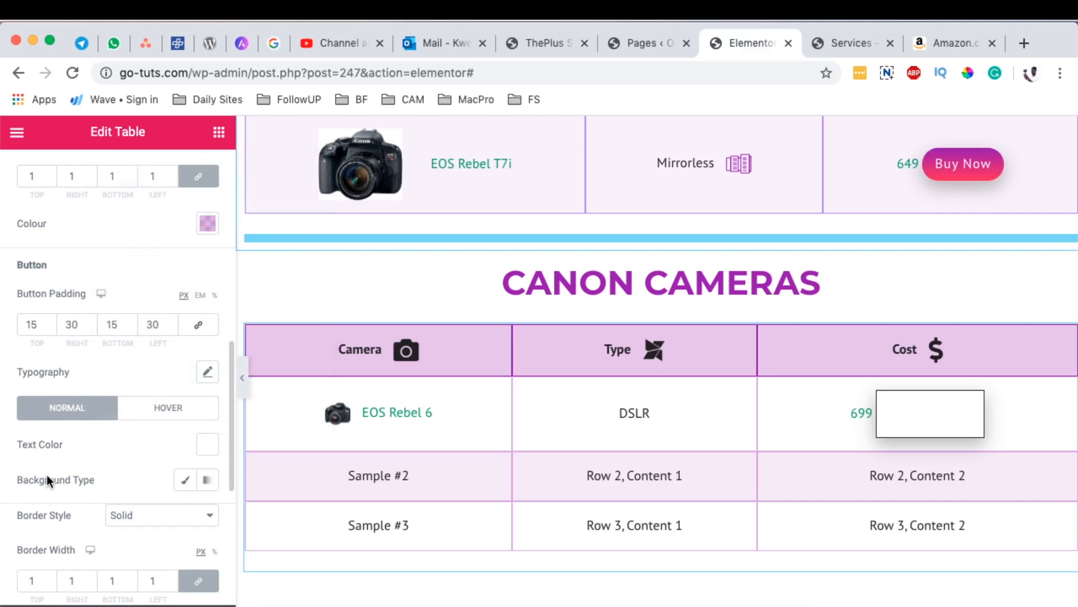
# Step: Give the table button a gradient background with the saved purple as its first colour
pyautogui.click(207, 480)
pyautogui.scroll(-2, 73, 496)
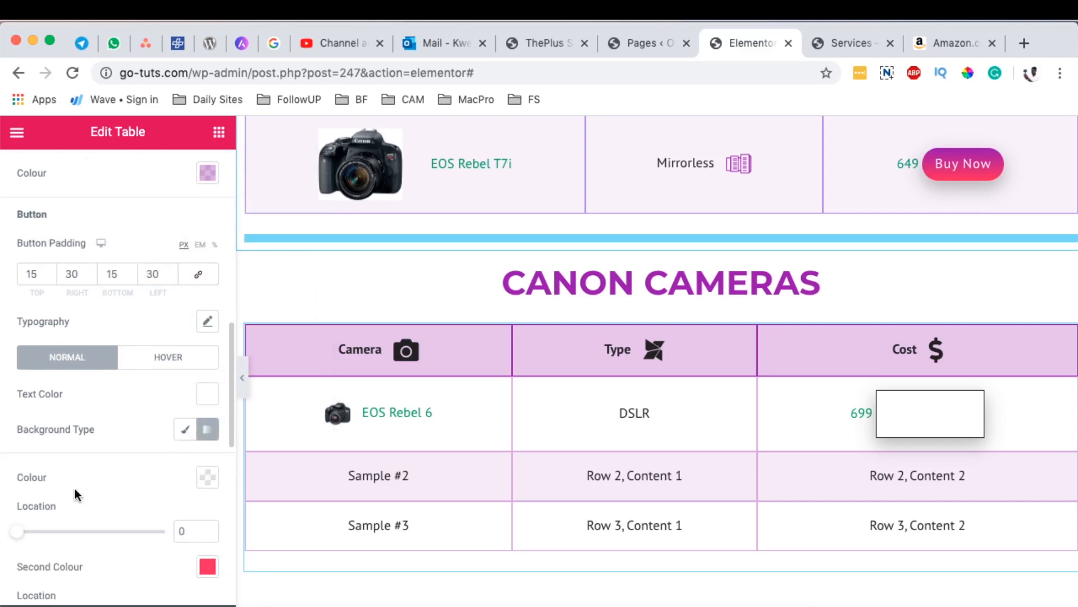
pyautogui.scroll(-5, 74, 494)
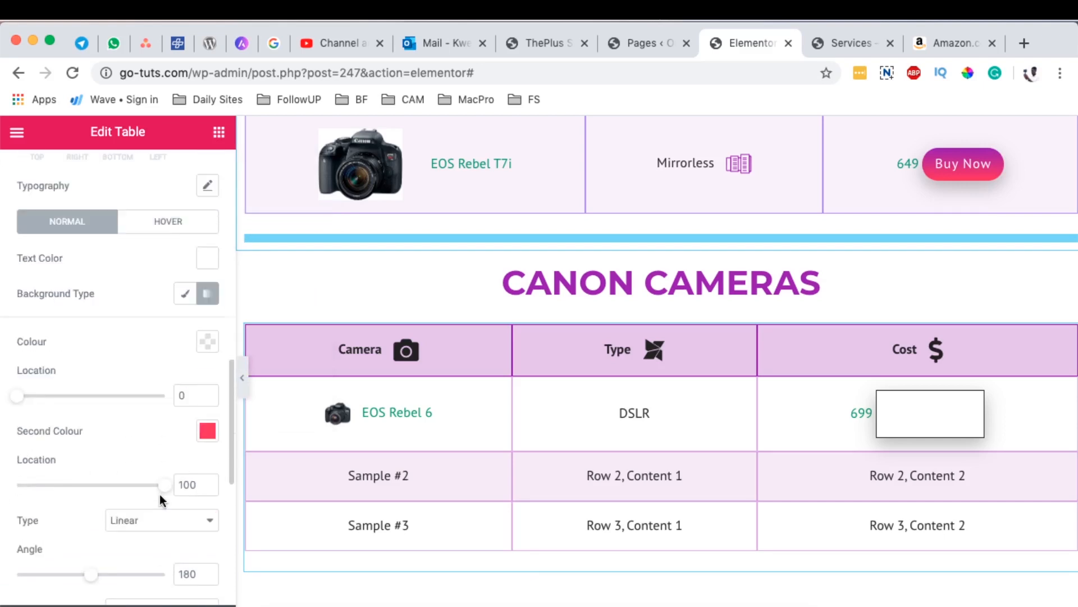
pyautogui.click(207, 342)
pyautogui.click(303, 381)
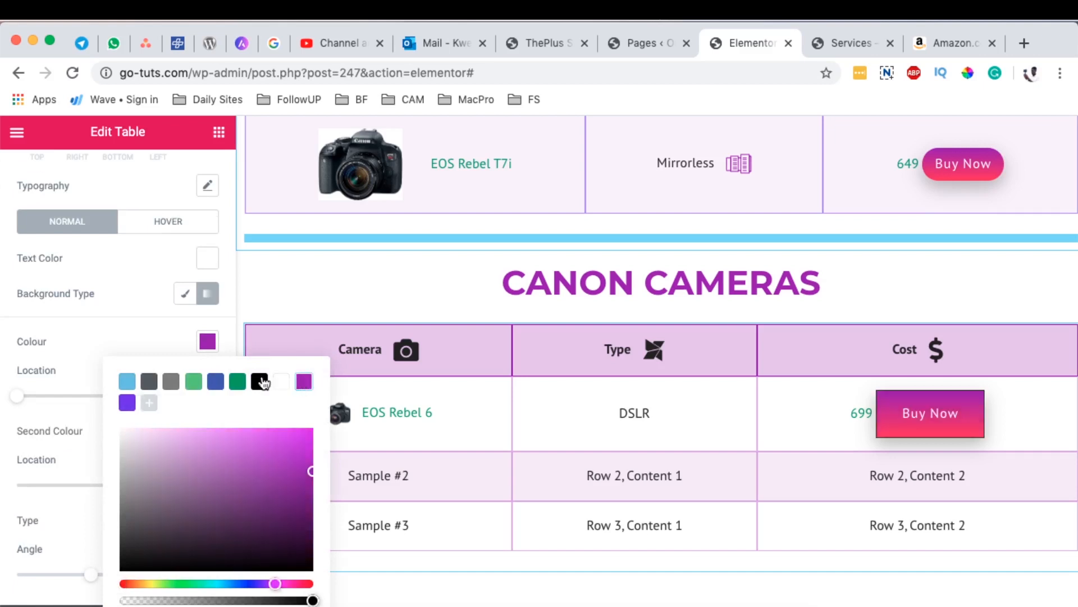
pyautogui.click(93, 355)
# Step: Remove the table button's border by setting its style to None and its width to 0
pyautogui.scroll(-4, 140, 462)
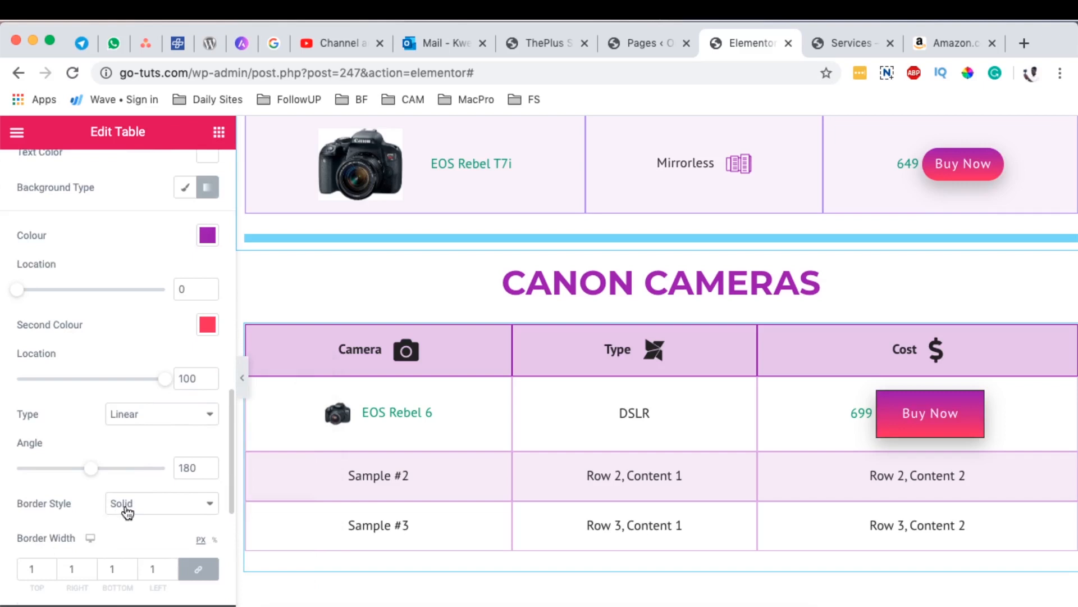
pyautogui.click(127, 506)
pyautogui.click(126, 486)
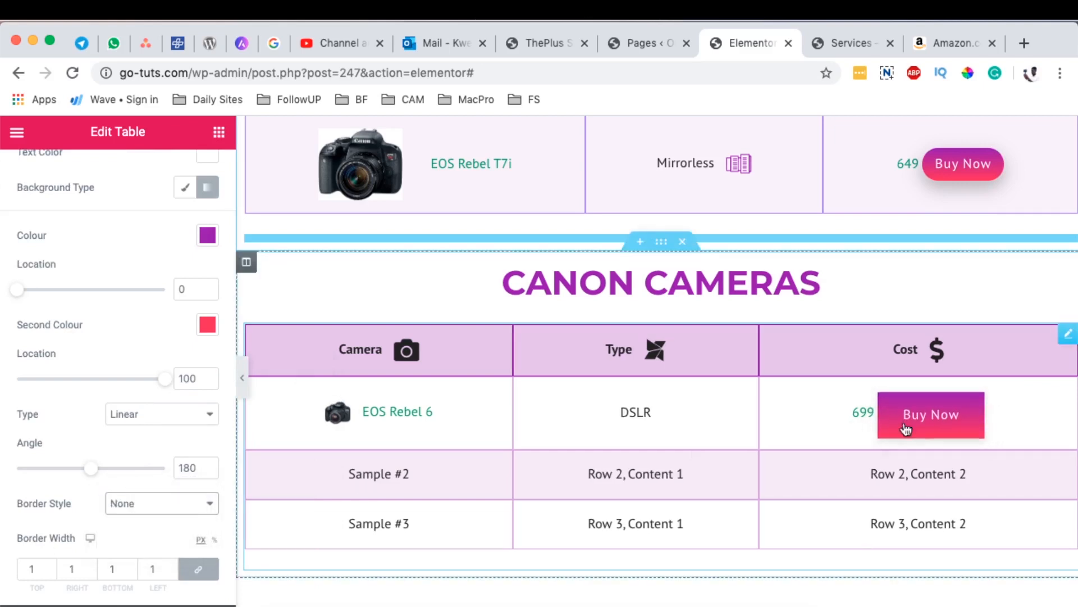
pyautogui.scroll(-5, 158, 491)
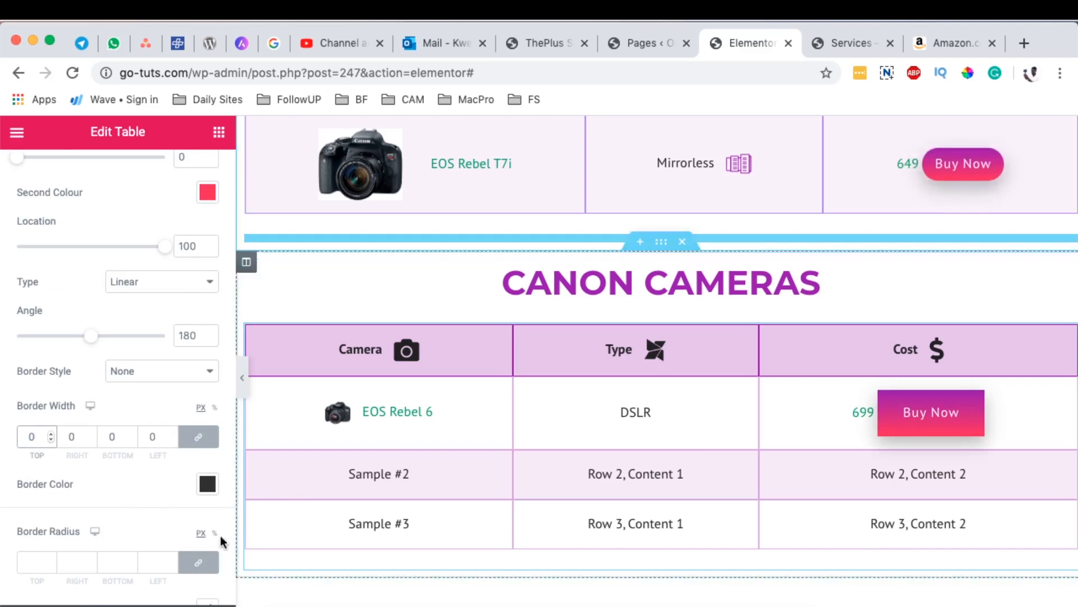
# Step: Round the table button's corners with a border radius of 15 px on all sides
pyautogui.click(44, 556)
pyautogui.write('10')
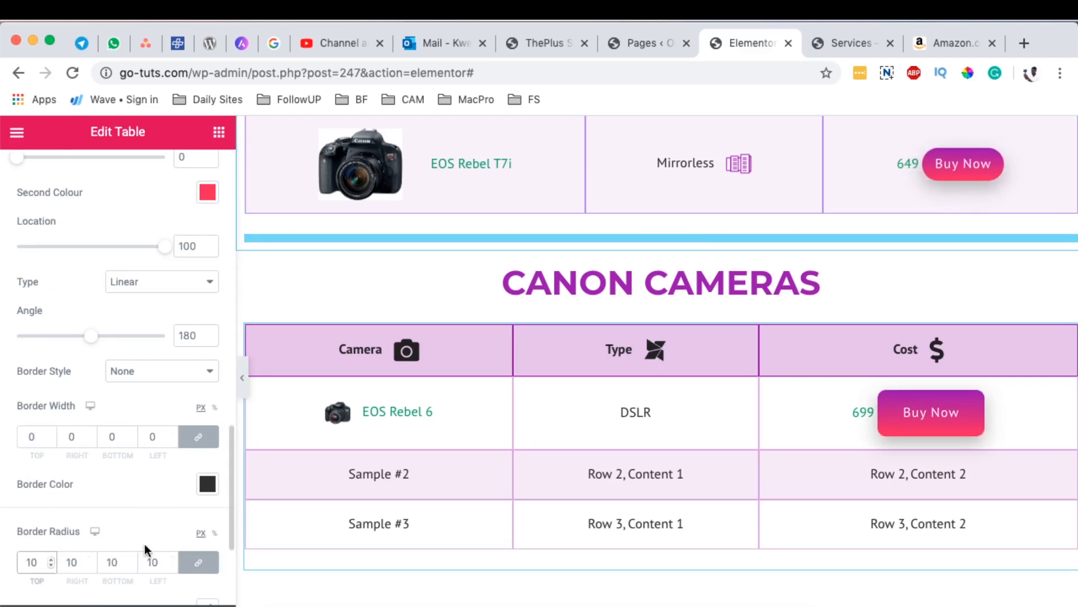
pyautogui.scroll(-1, 144, 544)
pyautogui.press('BackSpace')
pyautogui.write('5')
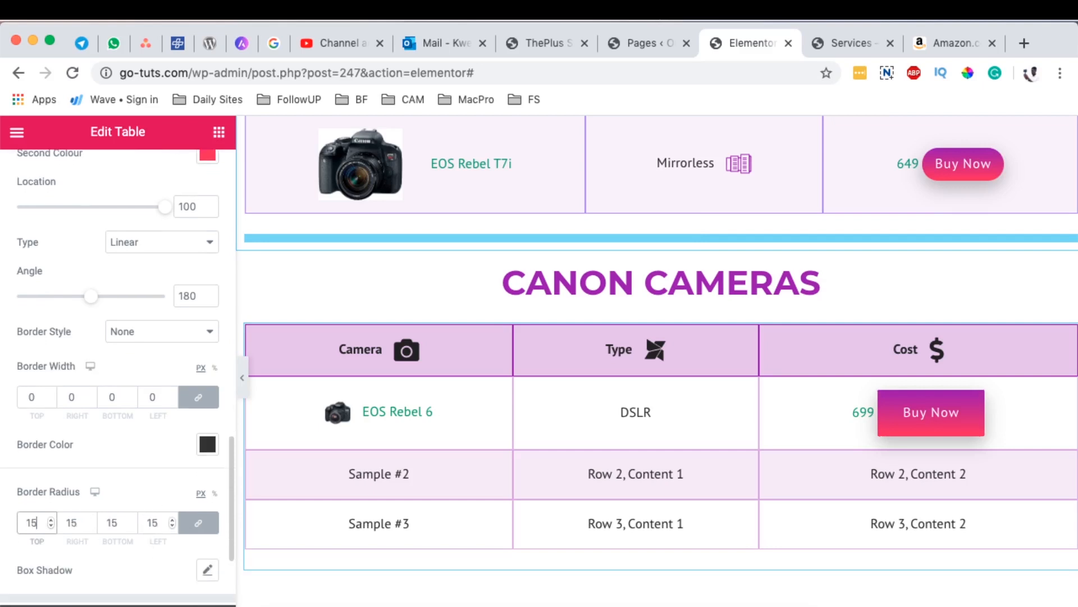
# Step: Reduce the button padding to 5 px for top and bottom and 10 px for right and left
pyautogui.scroll(-10, 46, 303)
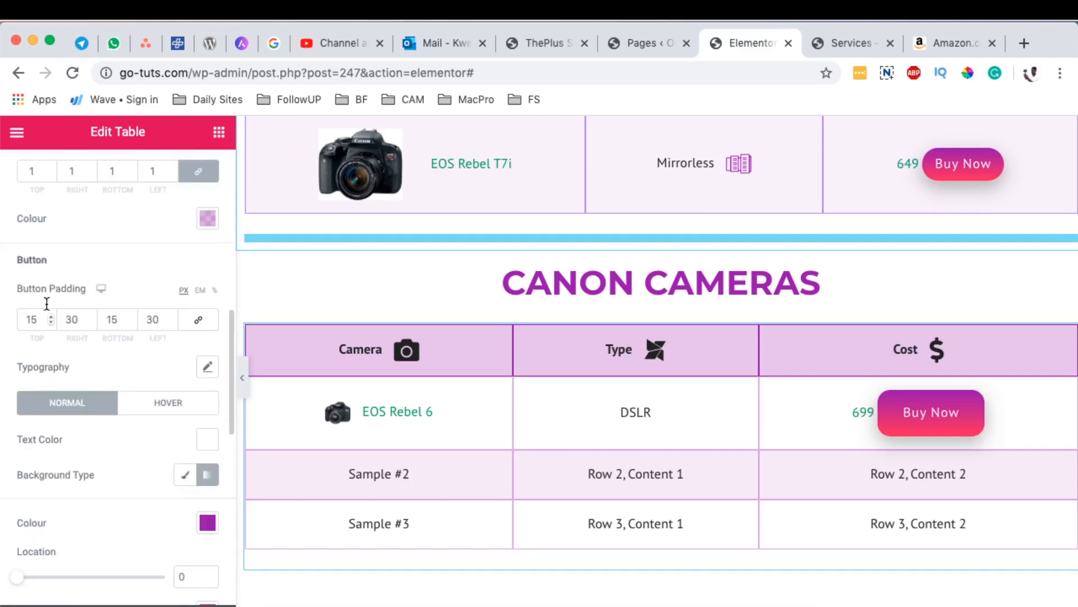
pyautogui.click(36, 320)
pyautogui.moveTo(42, 322); pyautogui.dragTo(18, 316)
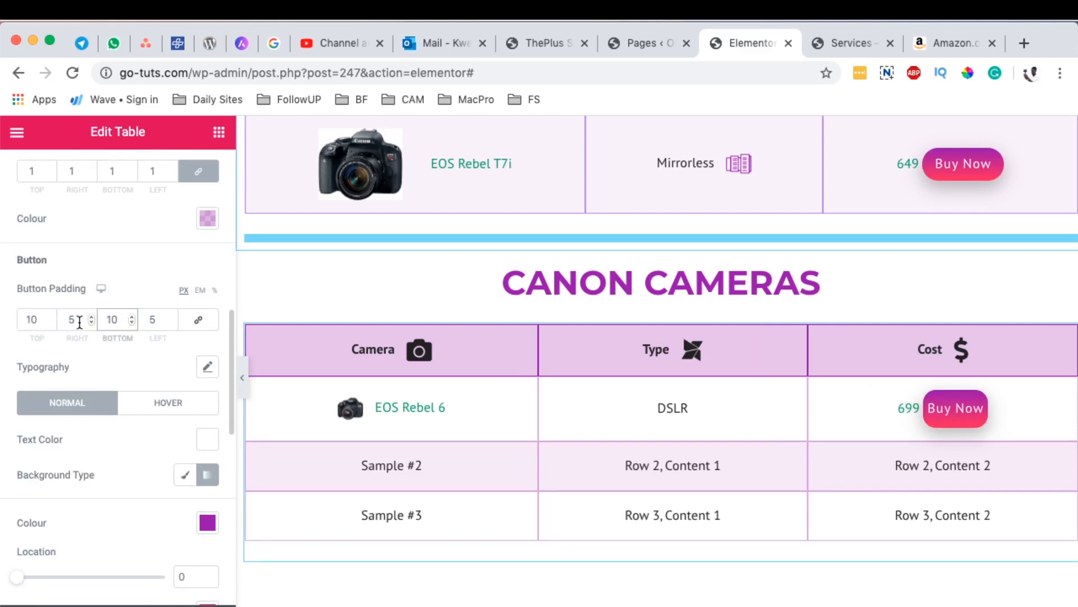
pyautogui.moveTo(79, 320); pyautogui.dragTo(54, 323)
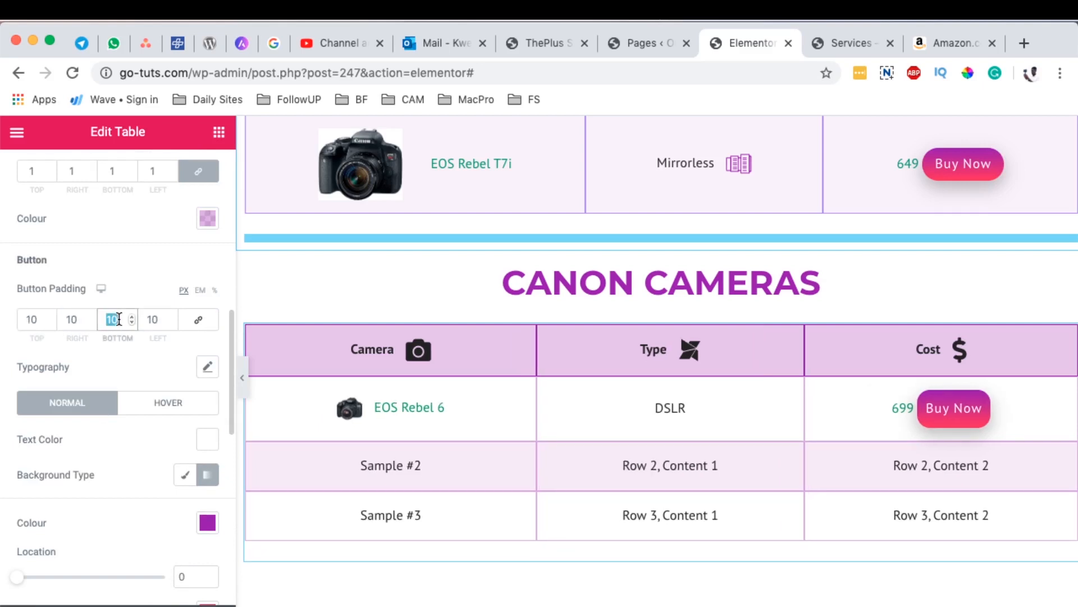
pyautogui.write('05')
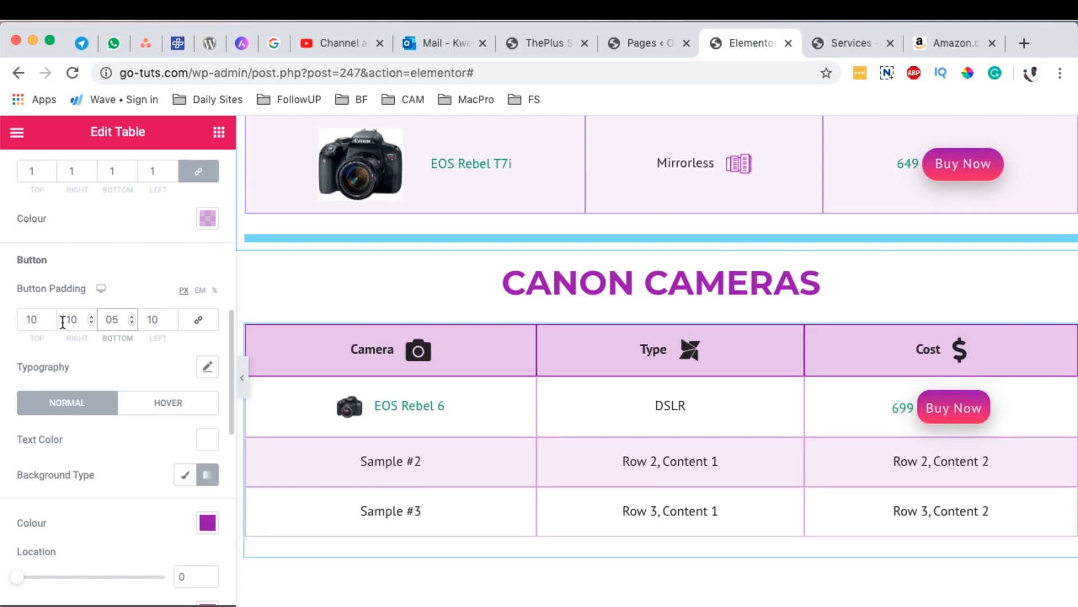
pyautogui.moveTo(37, 320); pyautogui.dragTo(16, 319)
pyautogui.write('5')
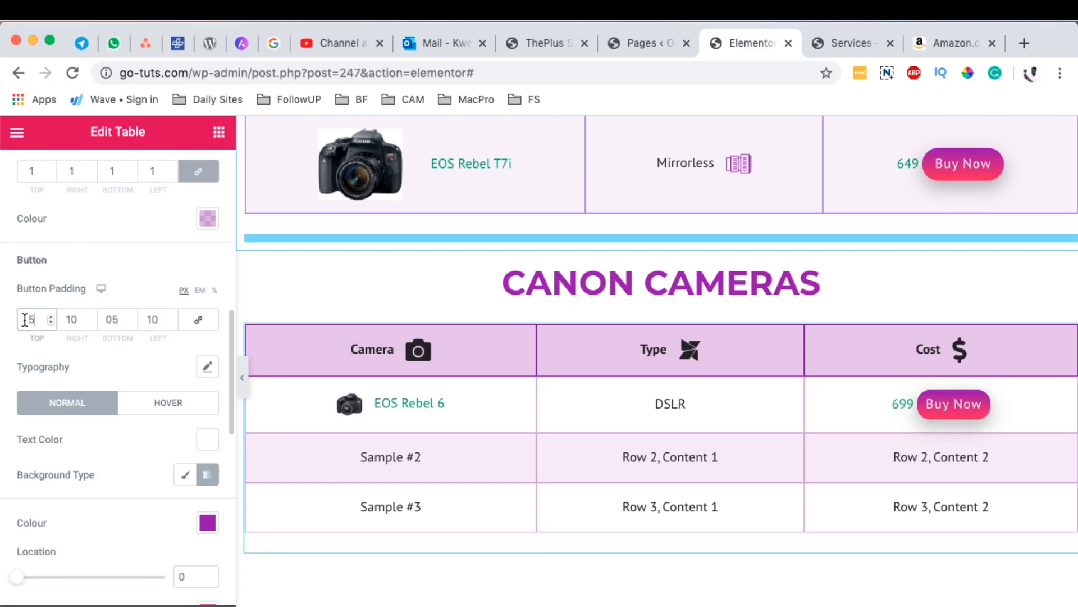
# Step: Set the button's top and bottom padding to 7 px
pyautogui.press('BackSpace')
pyautogui.write('07')
pyautogui.moveTo(122, 320); pyautogui.dragTo(105, 319)
pyautogui.write('7')
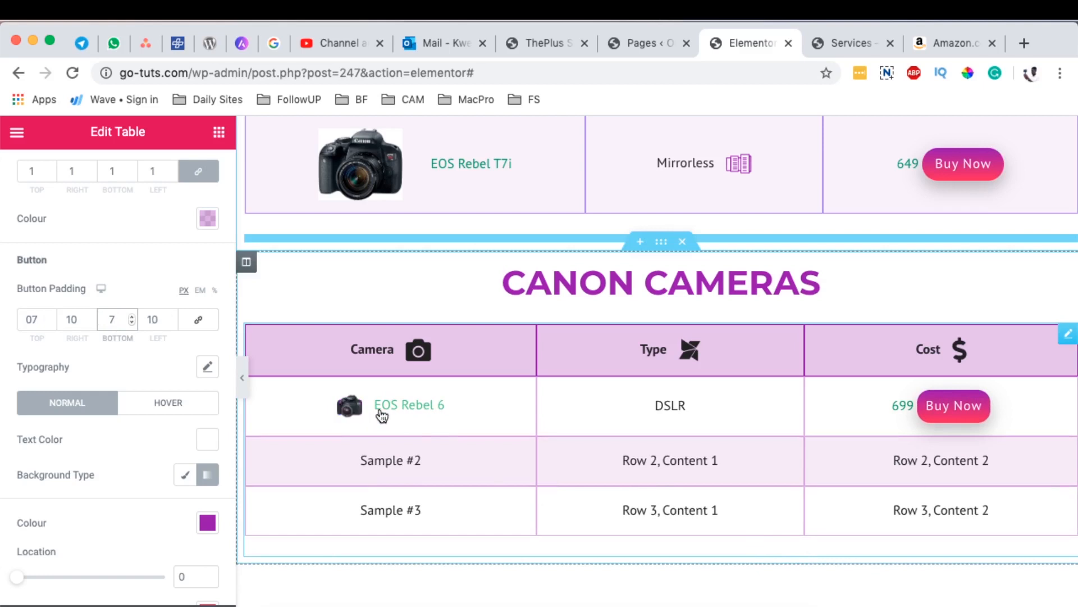
# Step: Set the image size to 100 in the table's icon and image styling options
pyautogui.scroll(5, 71, 464)
pyautogui.scroll(7, 87, 469)
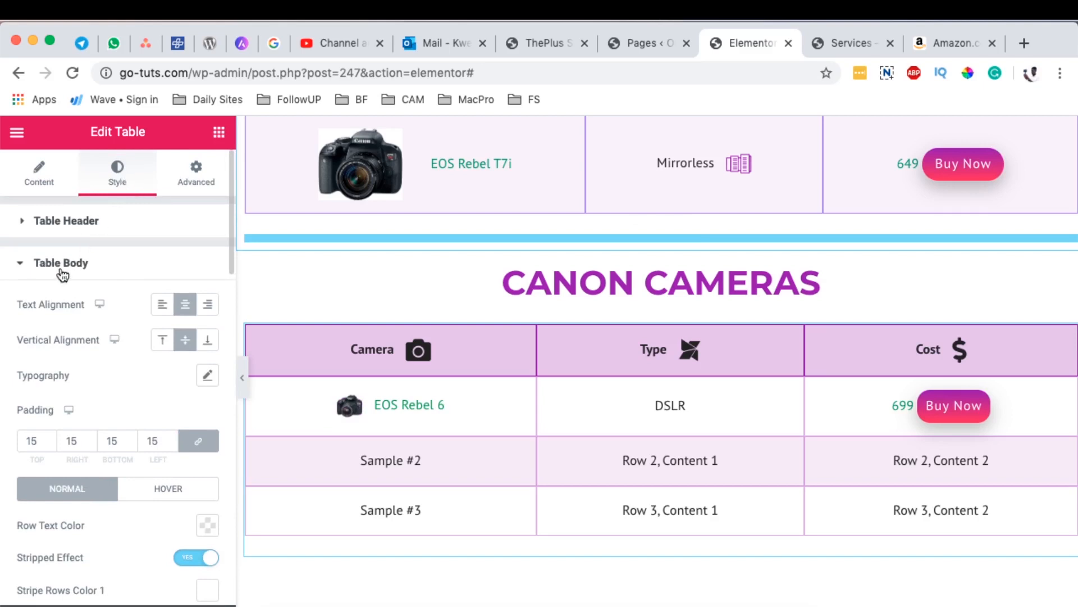
pyautogui.scroll(-5, 83, 413)
pyautogui.scroll(-5, 85, 413)
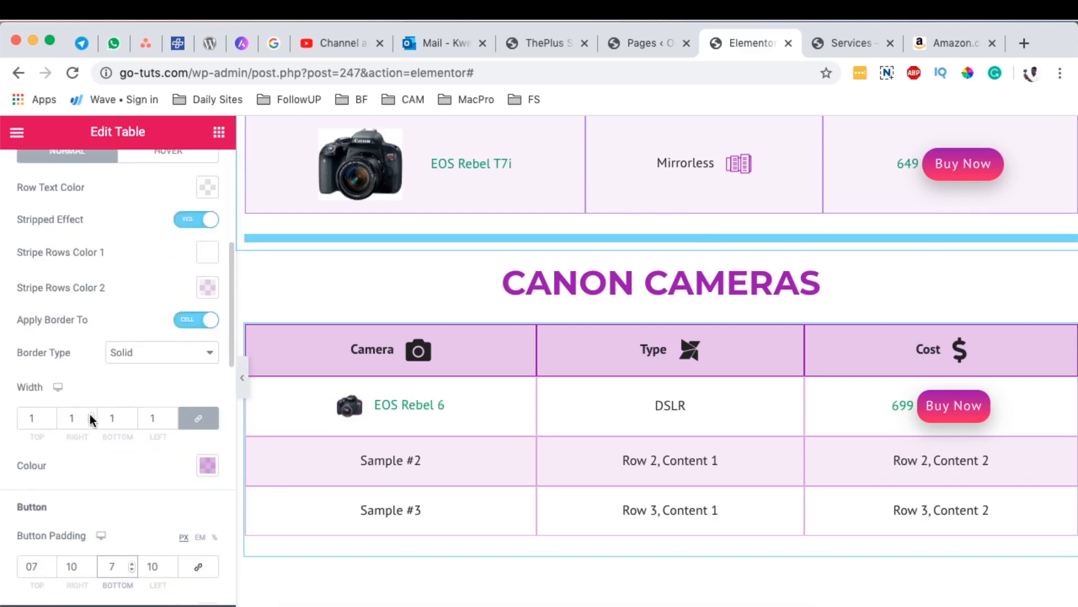
pyautogui.scroll(-11, 91, 418)
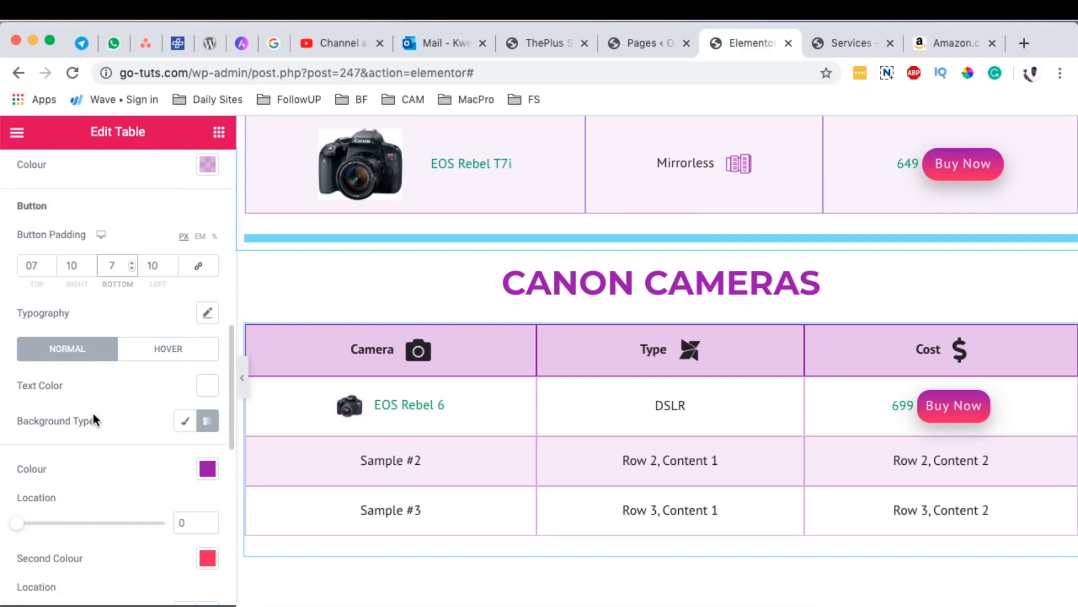
pyautogui.scroll(-5, 92, 413)
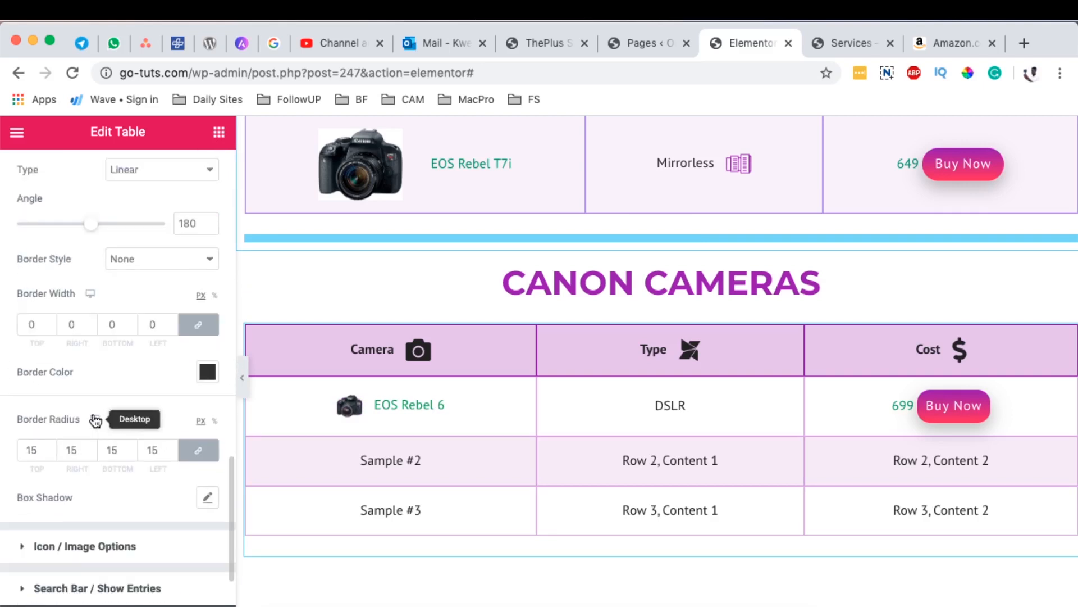
pyautogui.click(87, 472)
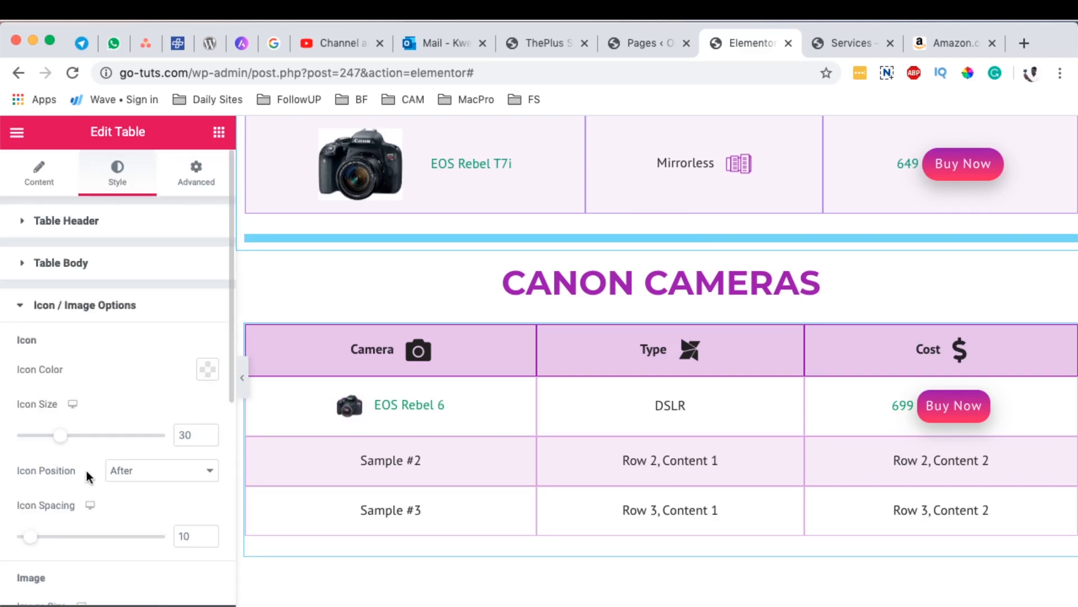
pyautogui.scroll(-1, 48, 455)
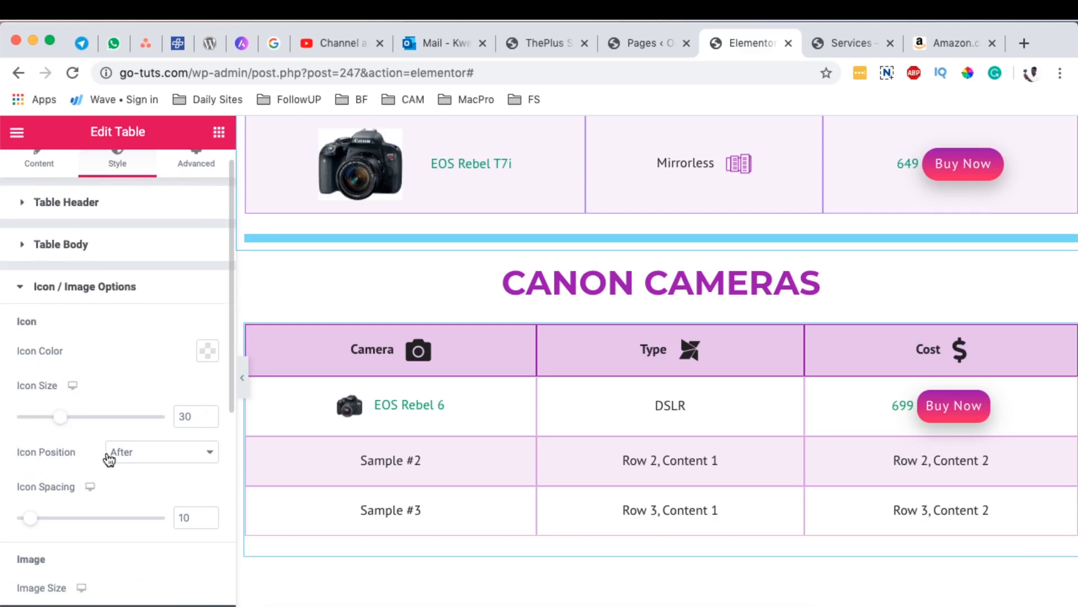
pyautogui.scroll(-4, 109, 459)
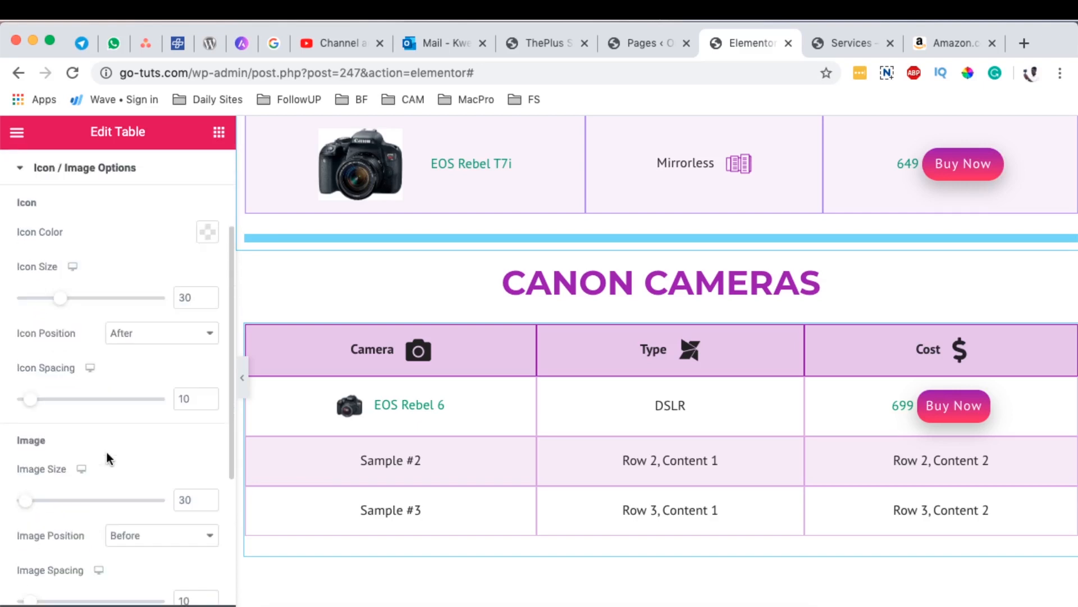
pyautogui.scroll(-2, 104, 449)
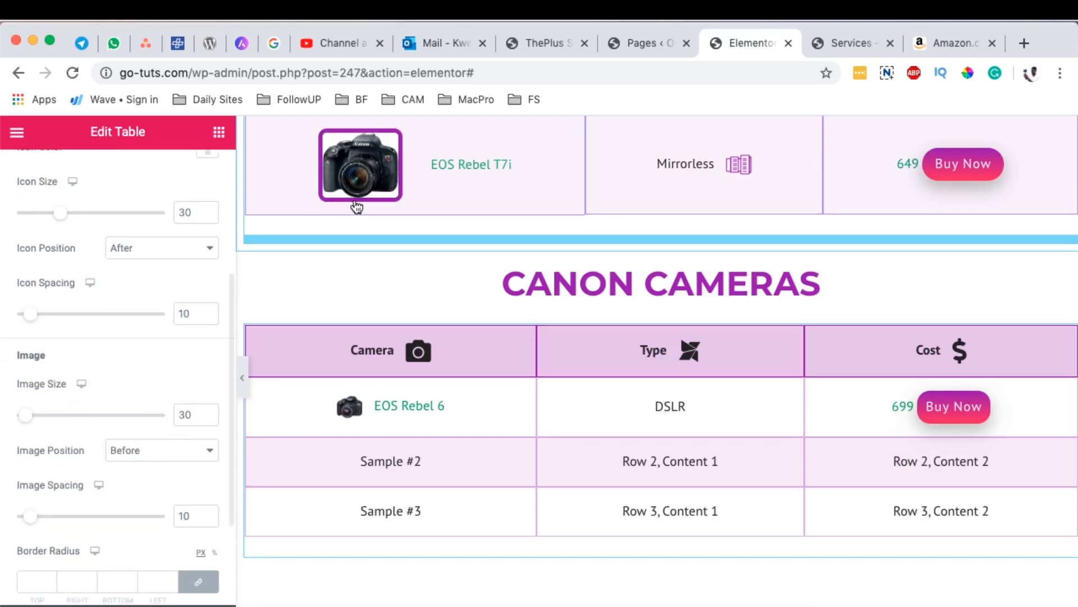
pyautogui.scroll(-1, 127, 468)
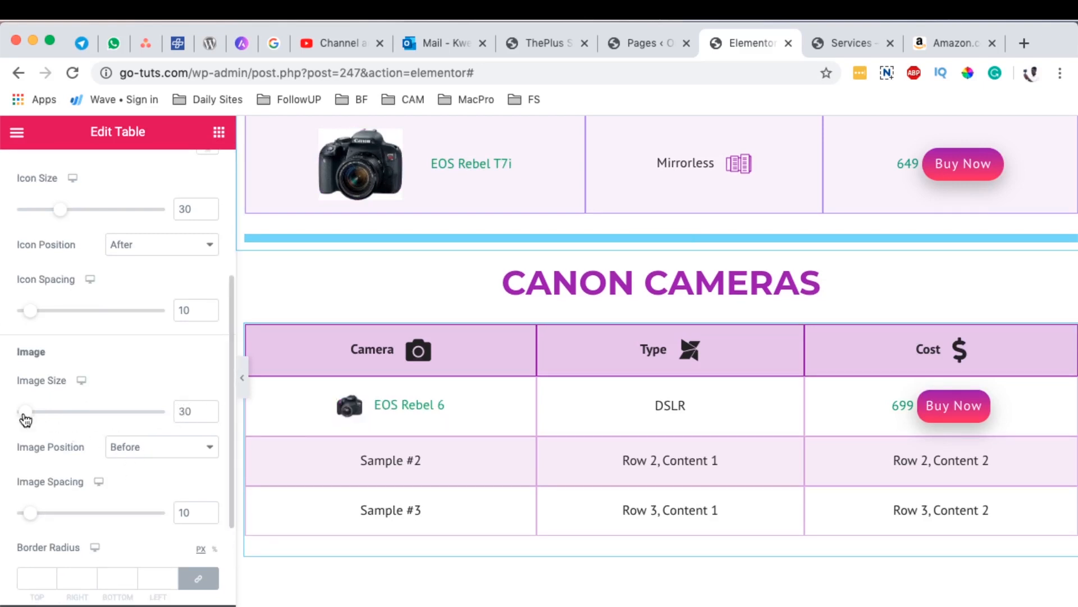
pyautogui.moveTo(26, 416); pyautogui.dragTo(48, 420)
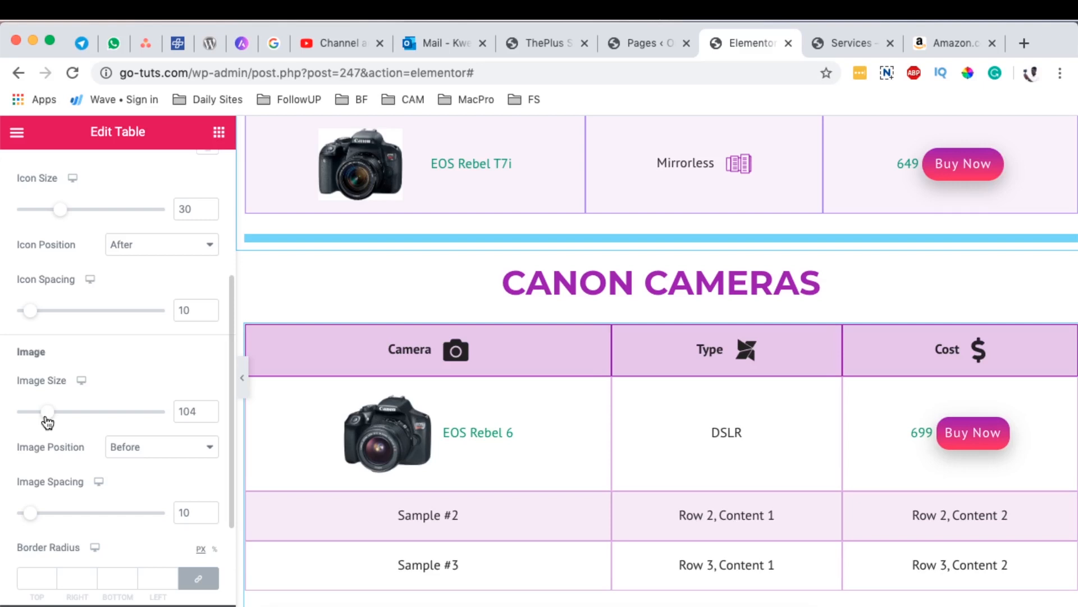
pyautogui.doubleClick(188, 411)
pyautogui.write('100')
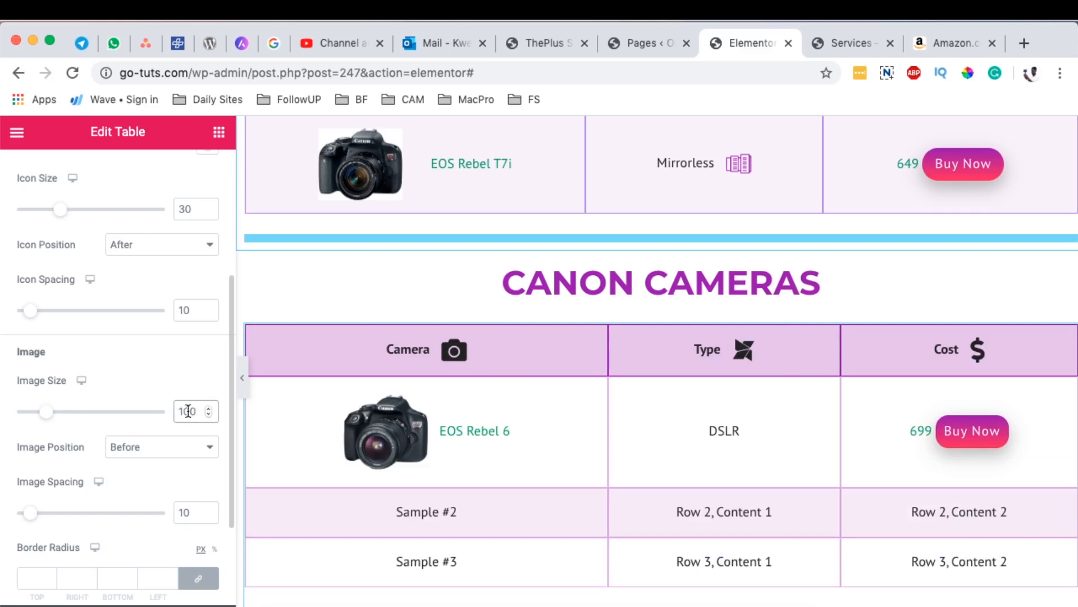
# Step: Try an image spacing of 13 for the camera picture and set it back to 10
pyautogui.scroll(-1, 158, 476)
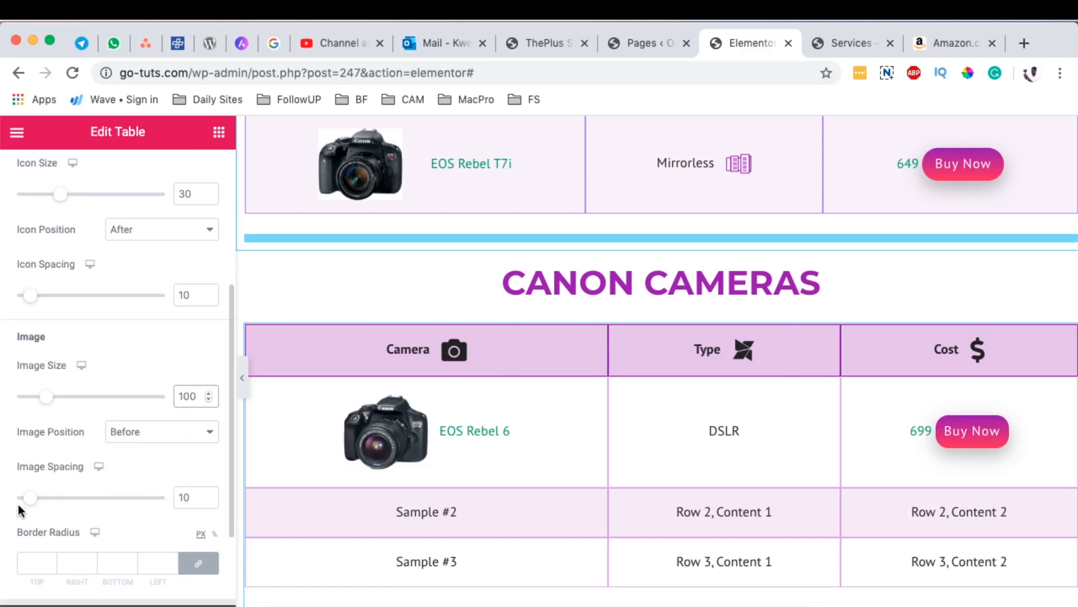
pyautogui.moveTo(27, 505)
pyautogui.mouseDown()
pyautogui.moveTo(59, 506)
pyautogui.moveTo(32, 508)
pyautogui.mouseUp()
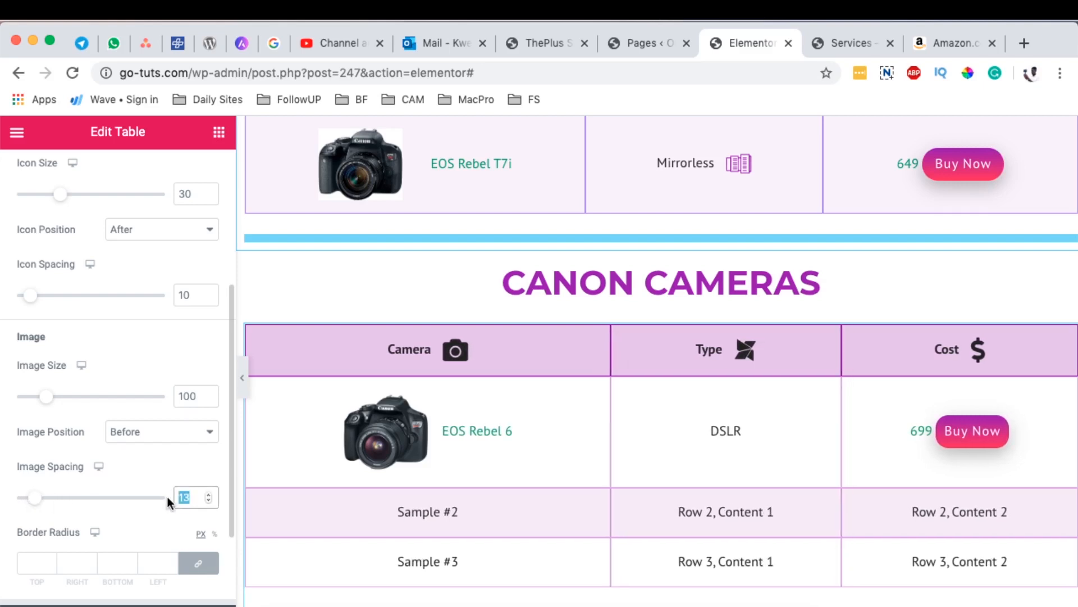
pyautogui.write('10')
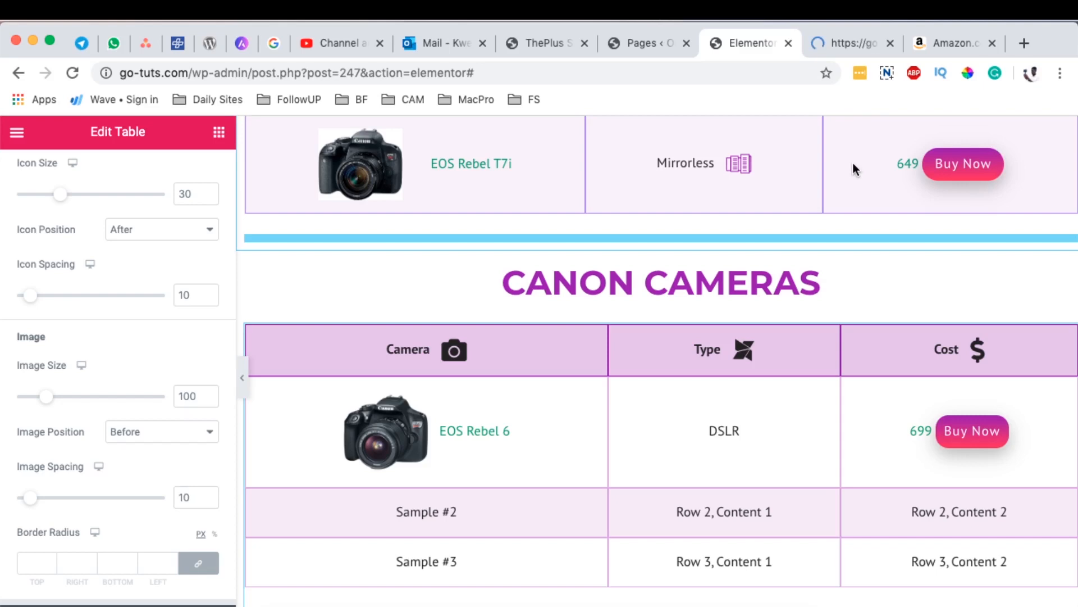
# Step: Preview the Services page, compare the new Canon Cameras table with the finished one, and test the EOS Rebel 6 link
pyautogui.click(836, 43)
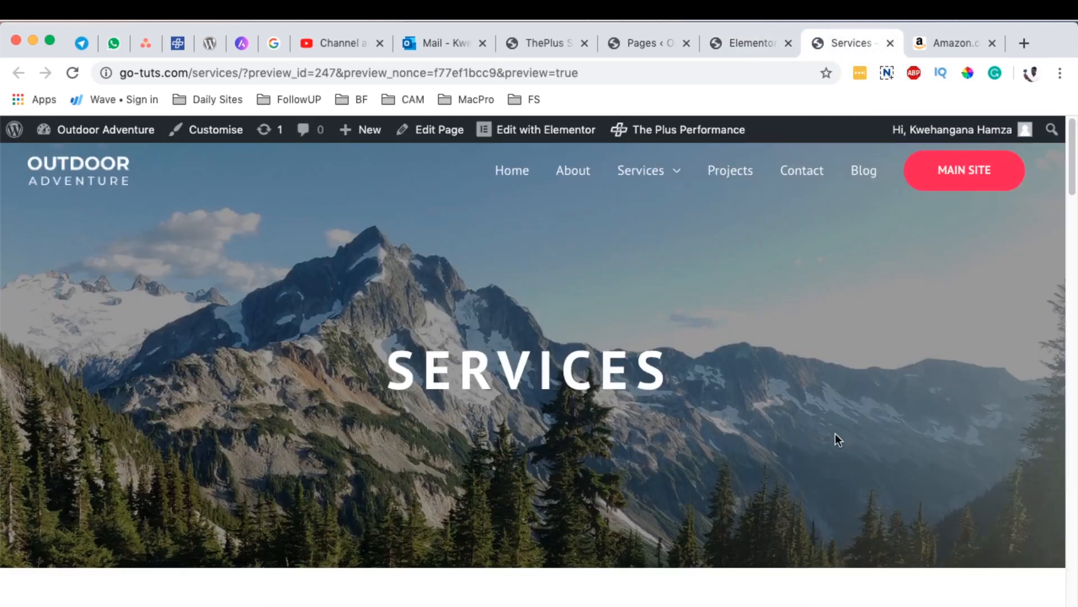
pyautogui.scroll(-5, 835, 427)
pyautogui.scroll(-15, 838, 403)
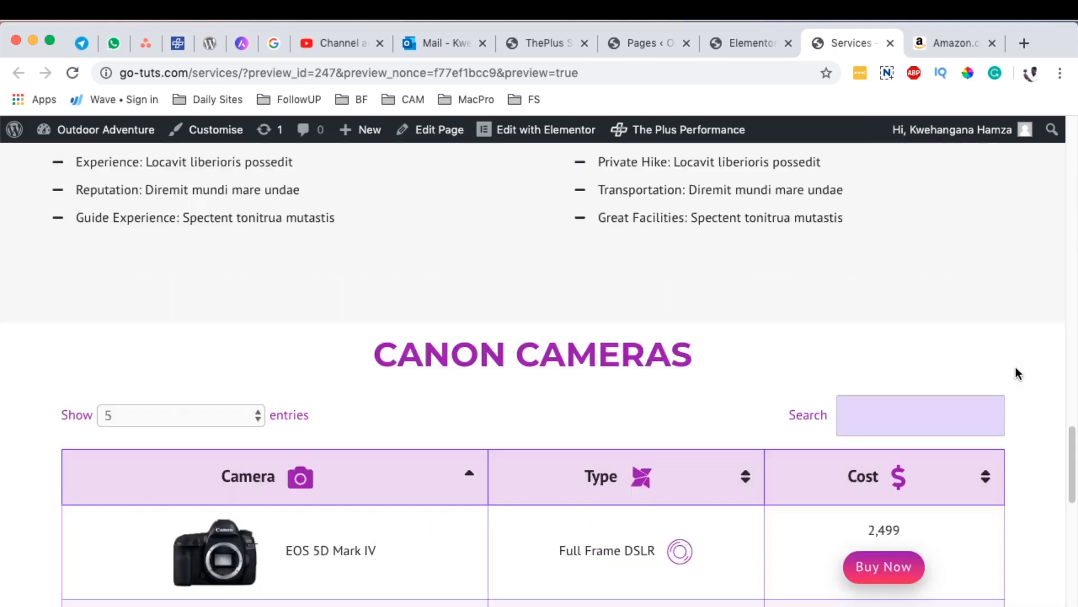
pyautogui.scroll(-1, 1016, 368)
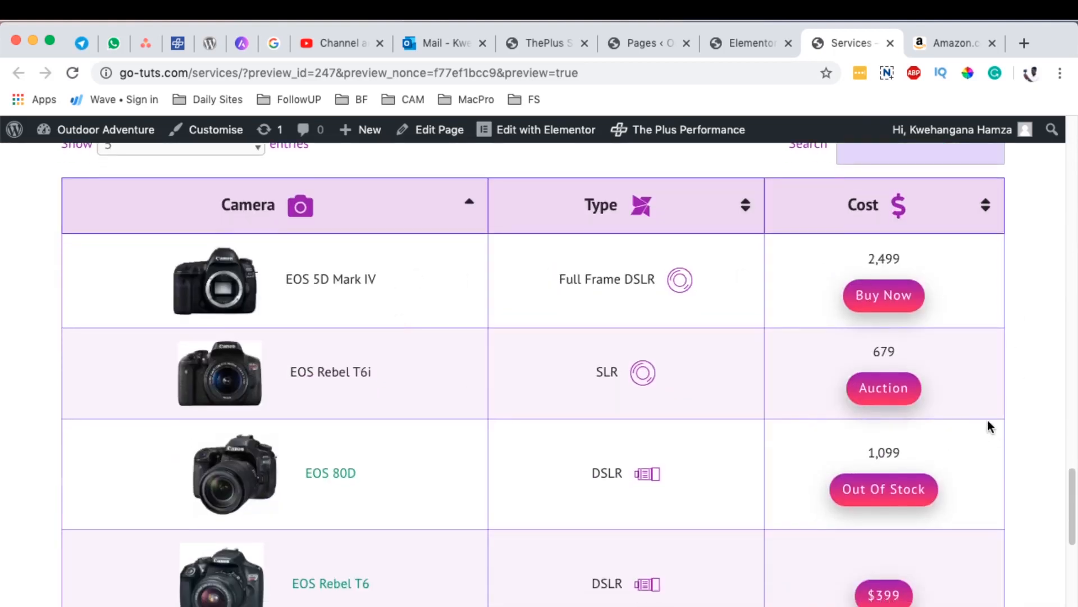
pyautogui.scroll(-5, 1046, 410)
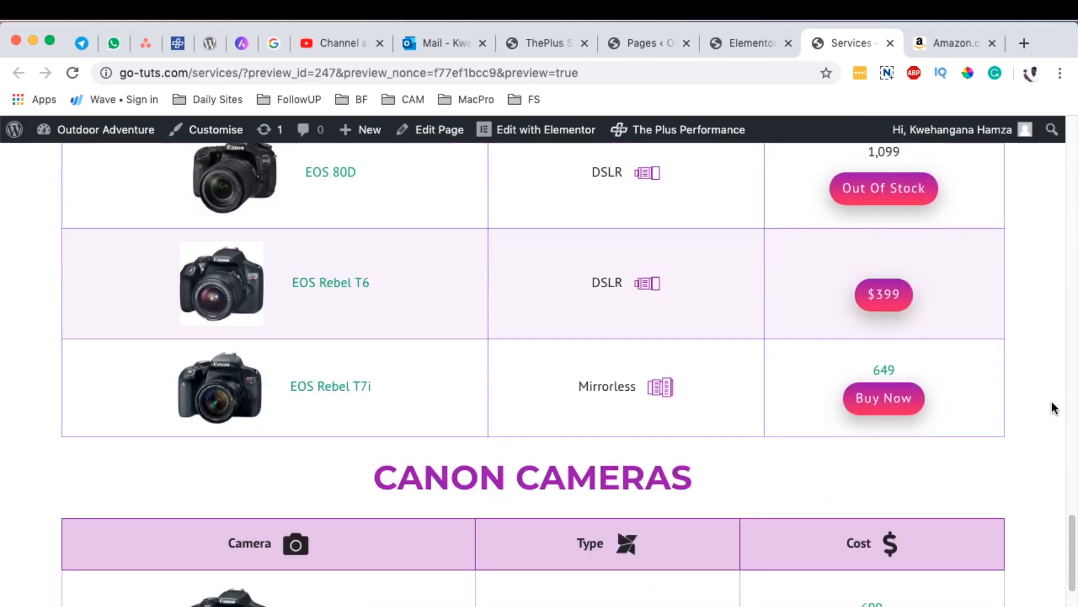
pyautogui.scroll(-3, 1052, 401)
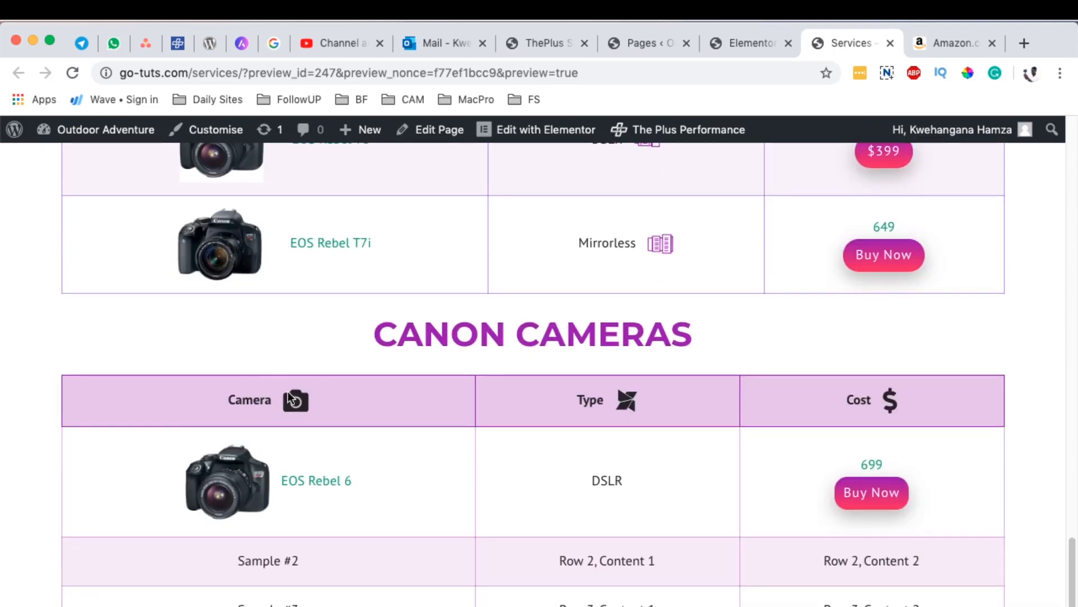
pyautogui.scroll(-1, 926, 415)
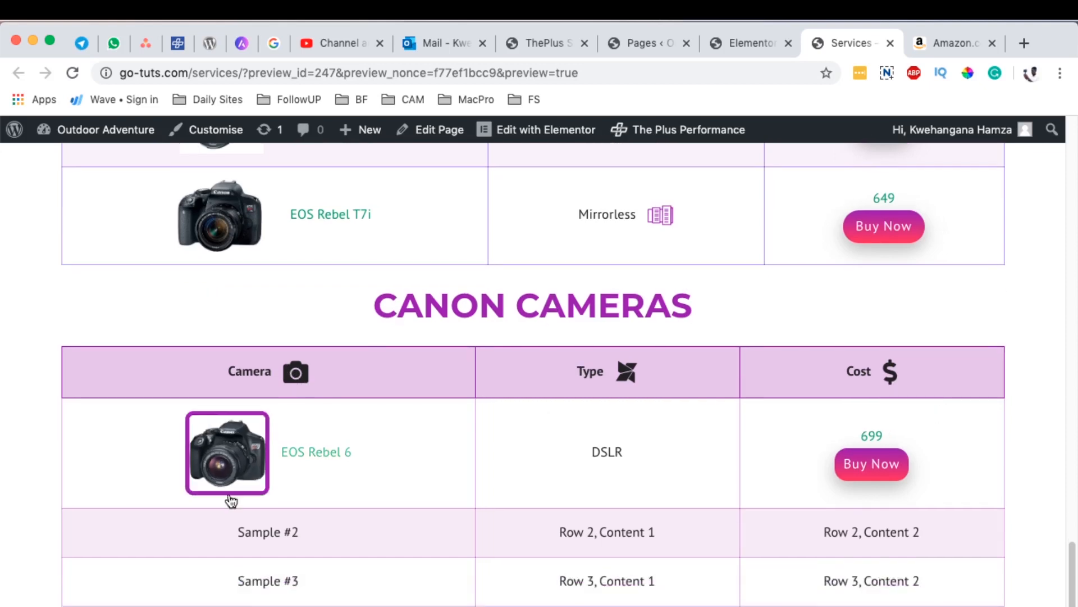
pyautogui.click(324, 456)
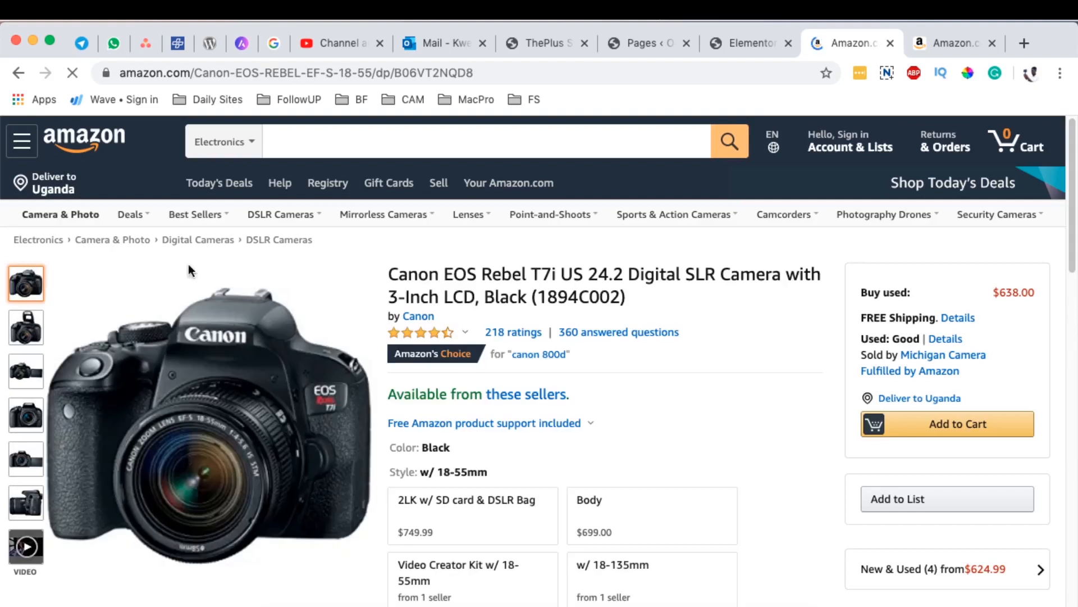
pyautogui.click(18, 73)
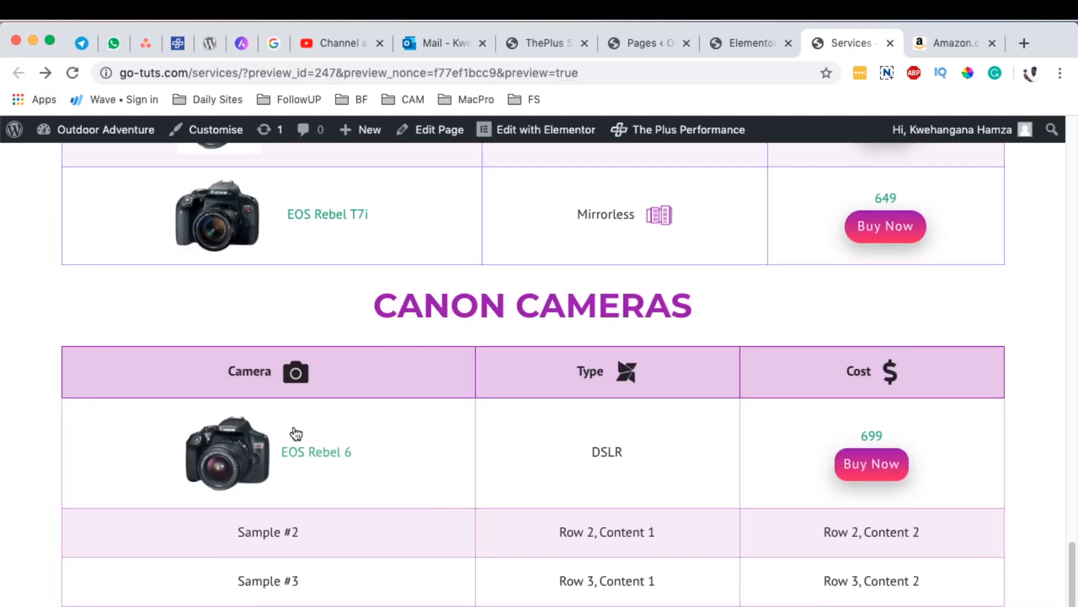
# Step: Set the link of the EOS Rebel 6 body cell in the Elementor table to open in a new window
pyautogui.click(750, 42)
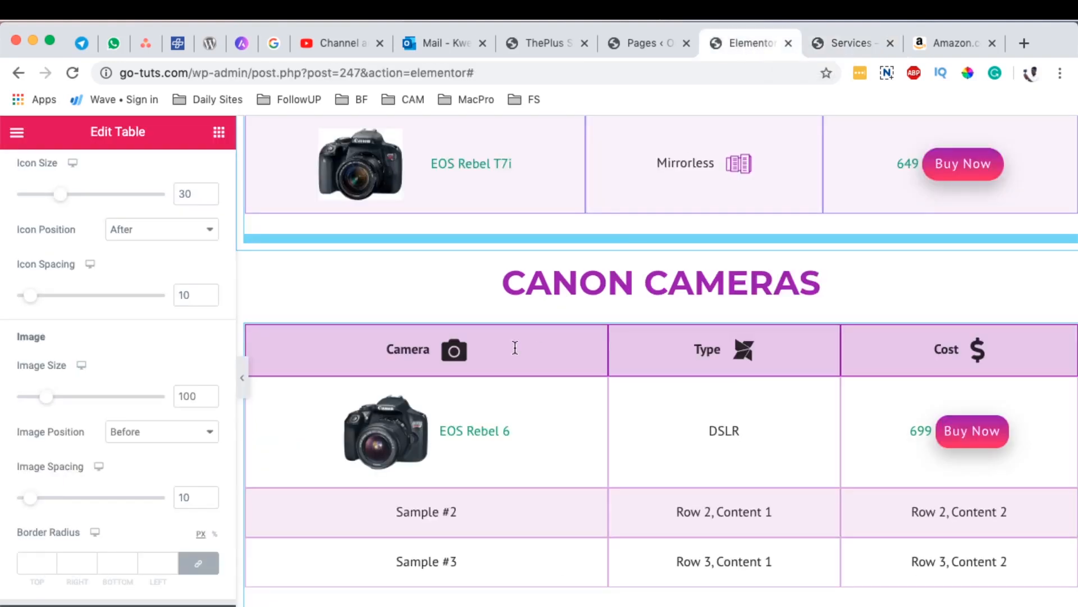
pyautogui.scroll(5, 112, 337)
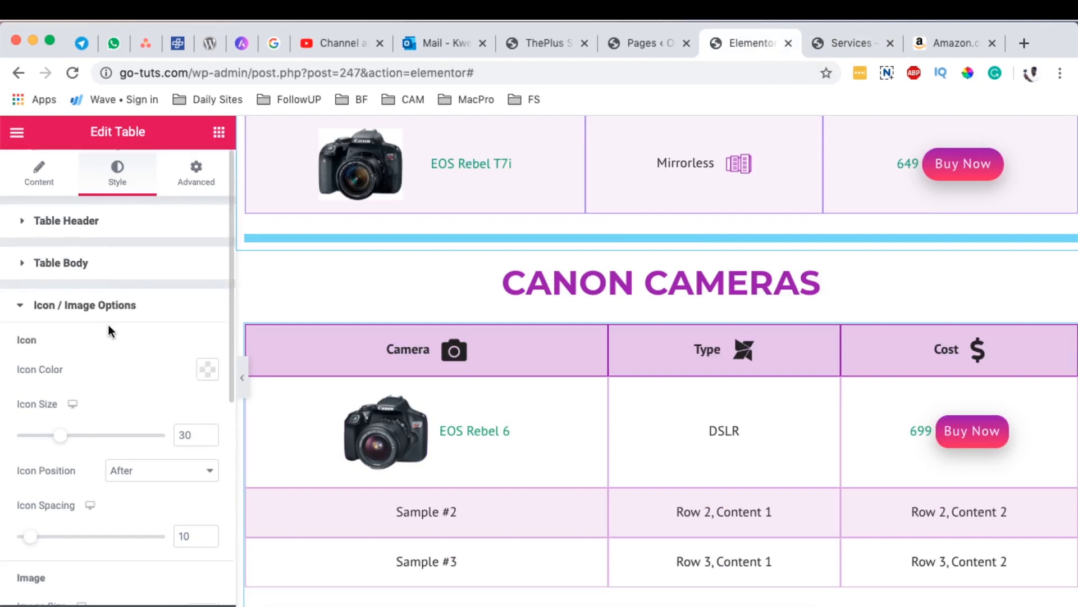
pyautogui.click(39, 172)
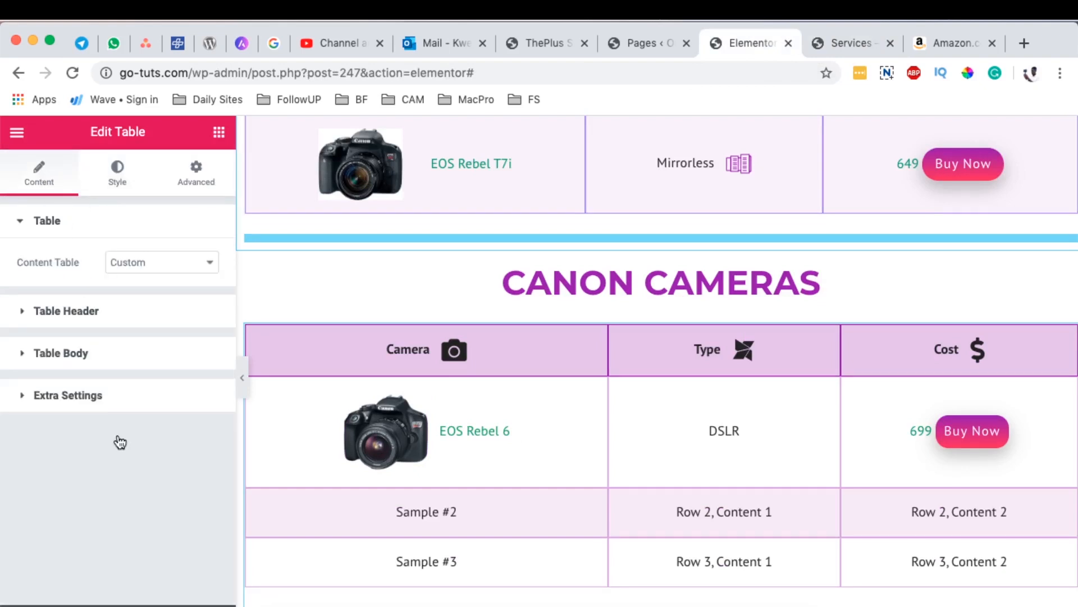
pyautogui.click(118, 353)
pyautogui.scroll(-1, 84, 399)
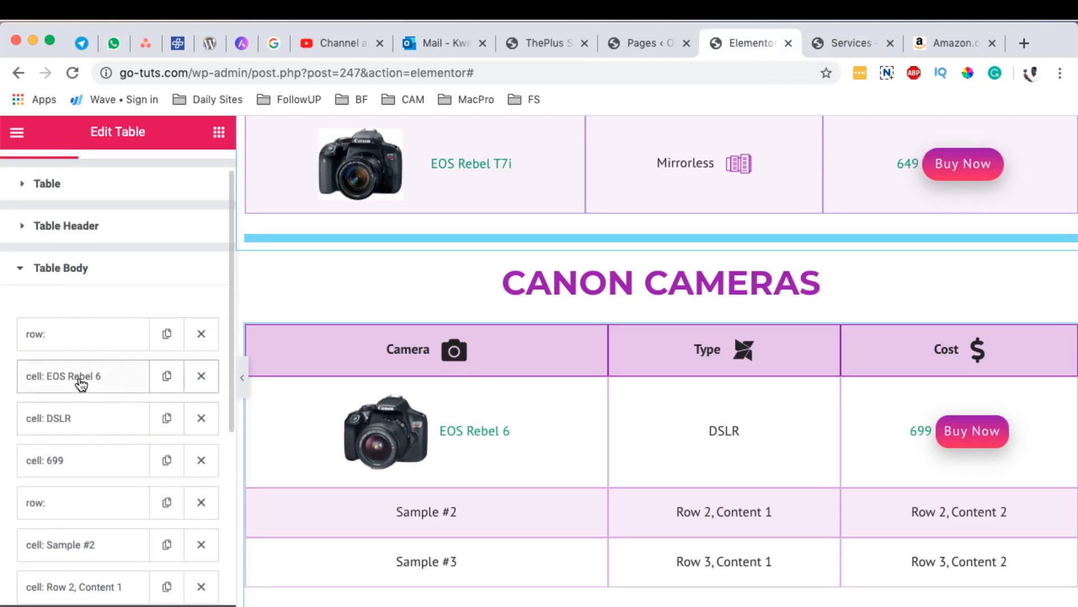
pyautogui.click(80, 381)
pyautogui.scroll(-5, 63, 394)
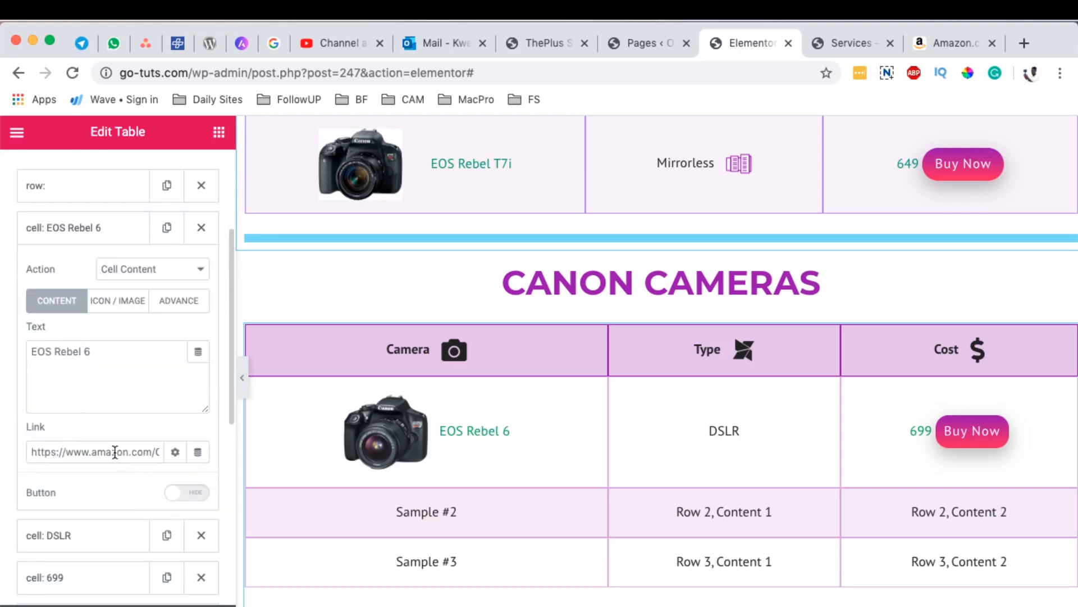
pyautogui.click(176, 453)
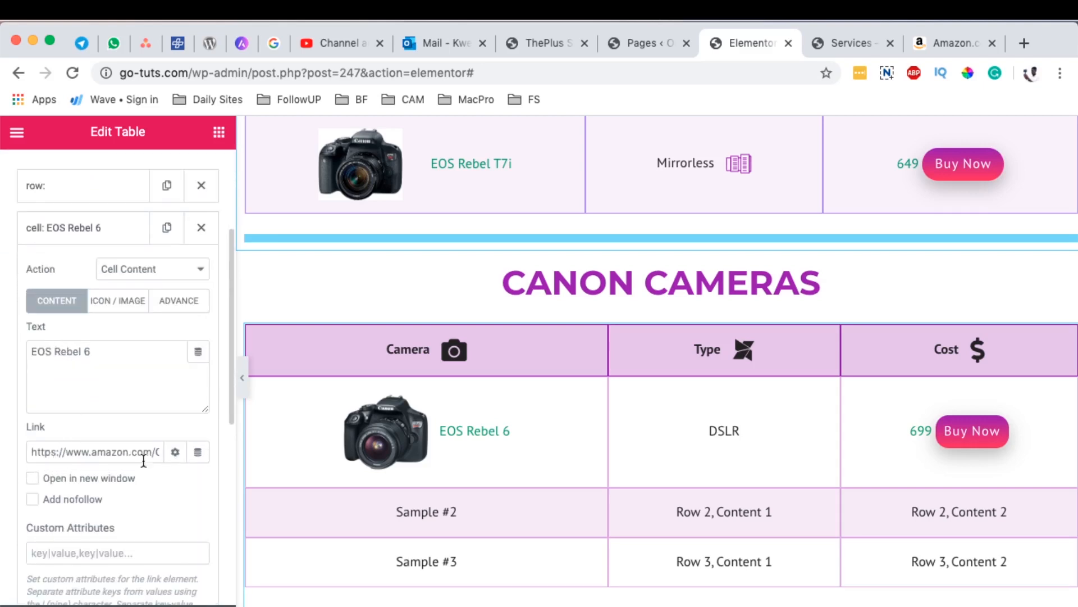
pyautogui.click(78, 482)
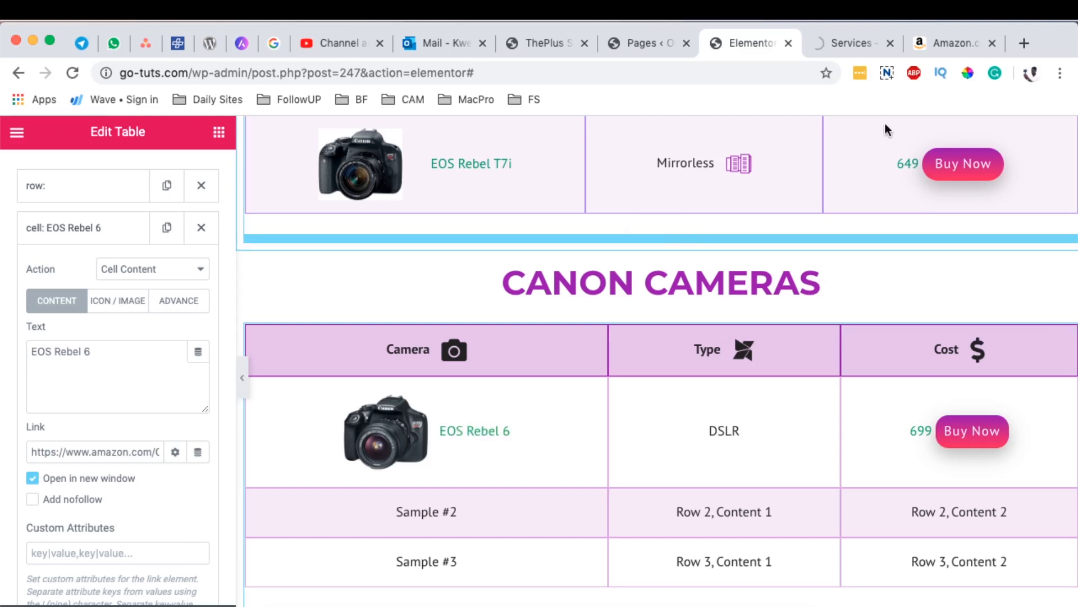
# Step: Test the EOS Rebel 6 link again on the previewed Services page, and close the Amazon pages
pyautogui.click(830, 42)
pyautogui.scroll(-15, 633, 324)
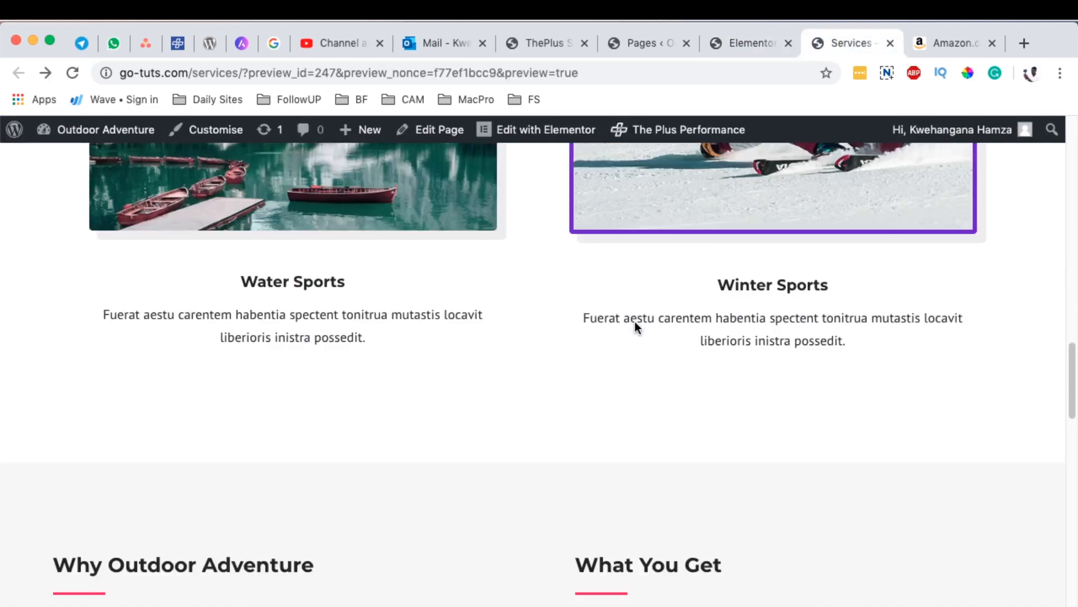
pyautogui.scroll(-8, 618, 321)
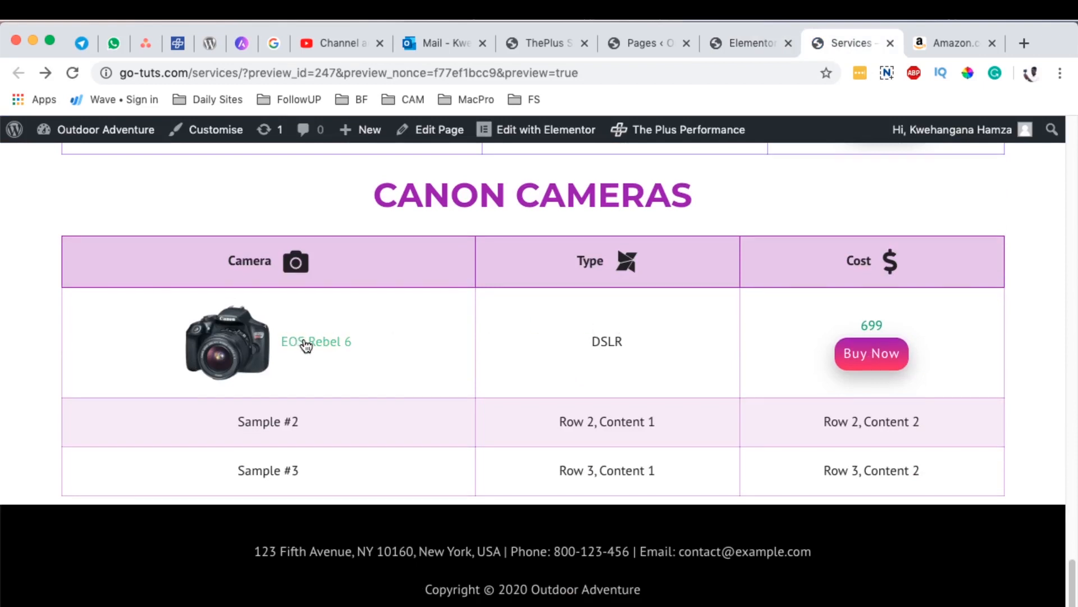
pyautogui.click(306, 342)
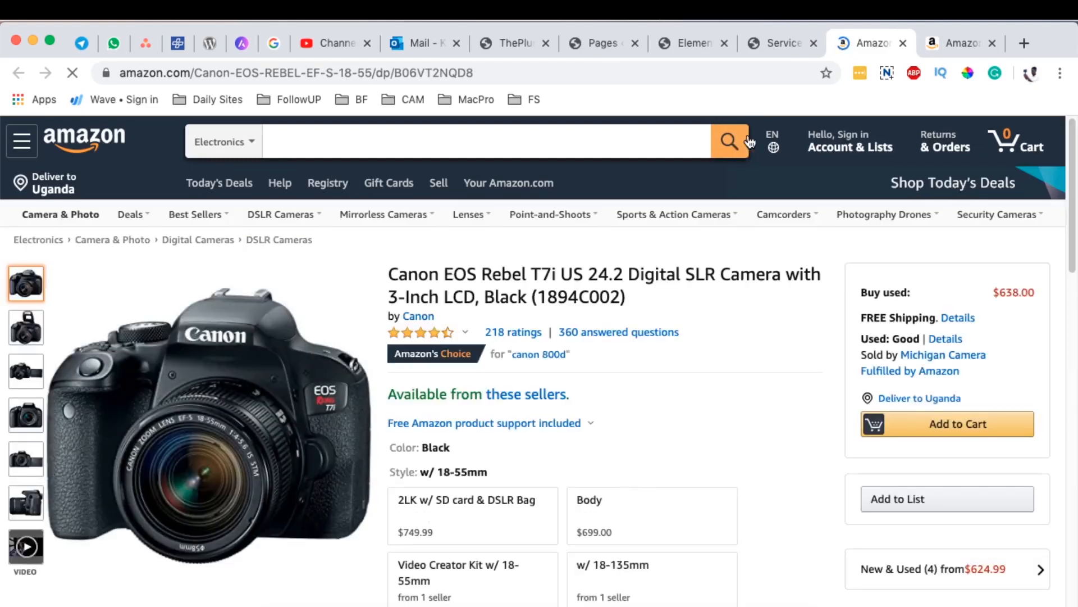
pyautogui.press('super+w')
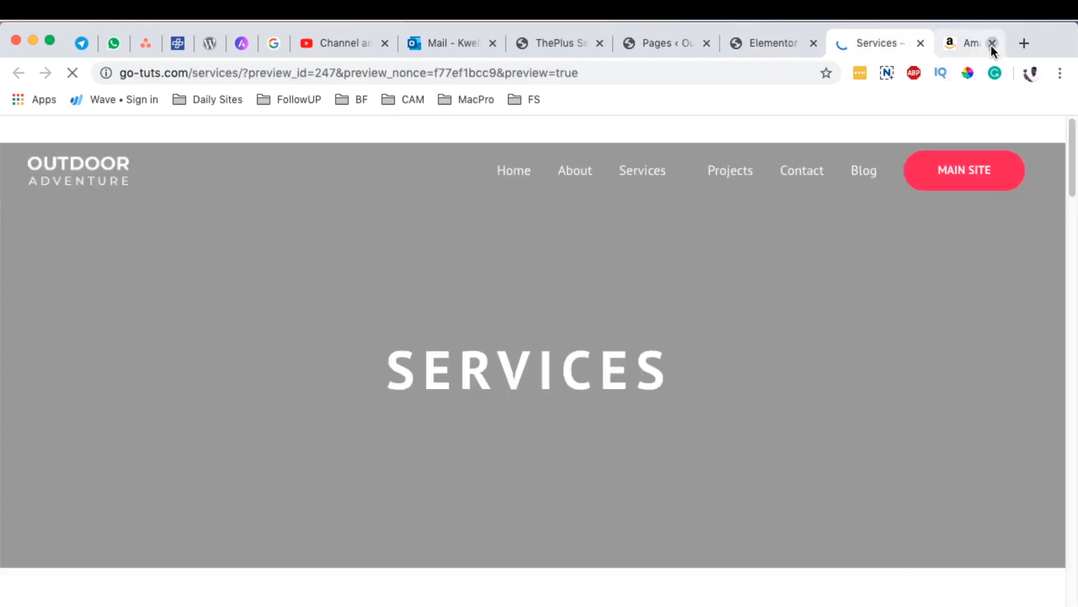
pyautogui.click(991, 43)
# Step: Compare the Type column of both Canon Cameras tables on the previewed page, checking the icons beside the camera types
pyautogui.scroll(-5, 685, 401)
pyautogui.scroll(-15, 685, 394)
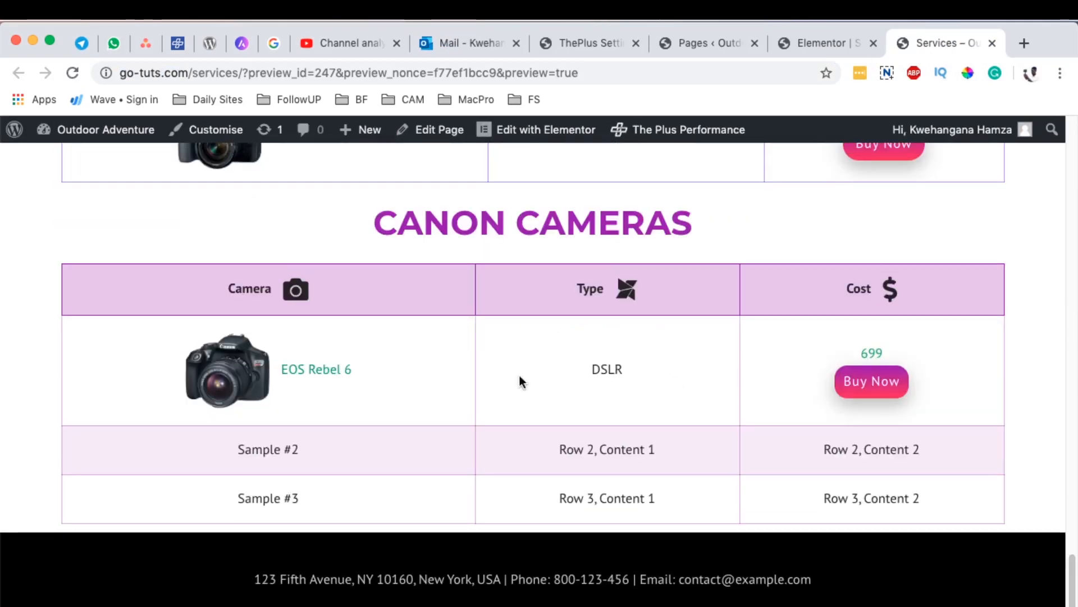
pyautogui.scroll(3, 642, 379)
pyautogui.scroll(-2, 643, 379)
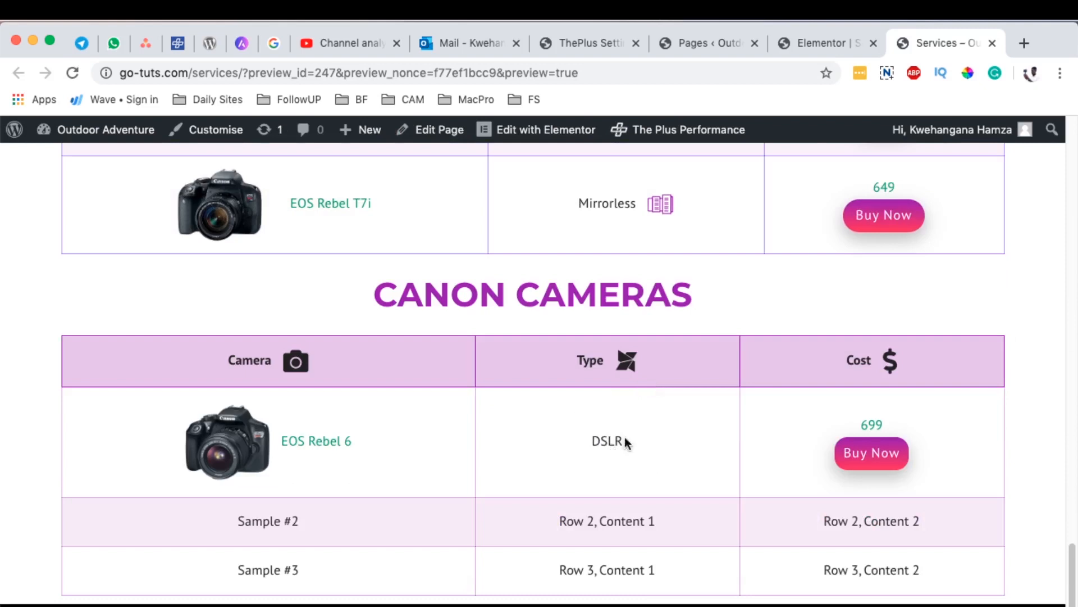
pyautogui.doubleClick(617, 440)
pyautogui.scroll(7, 625, 235)
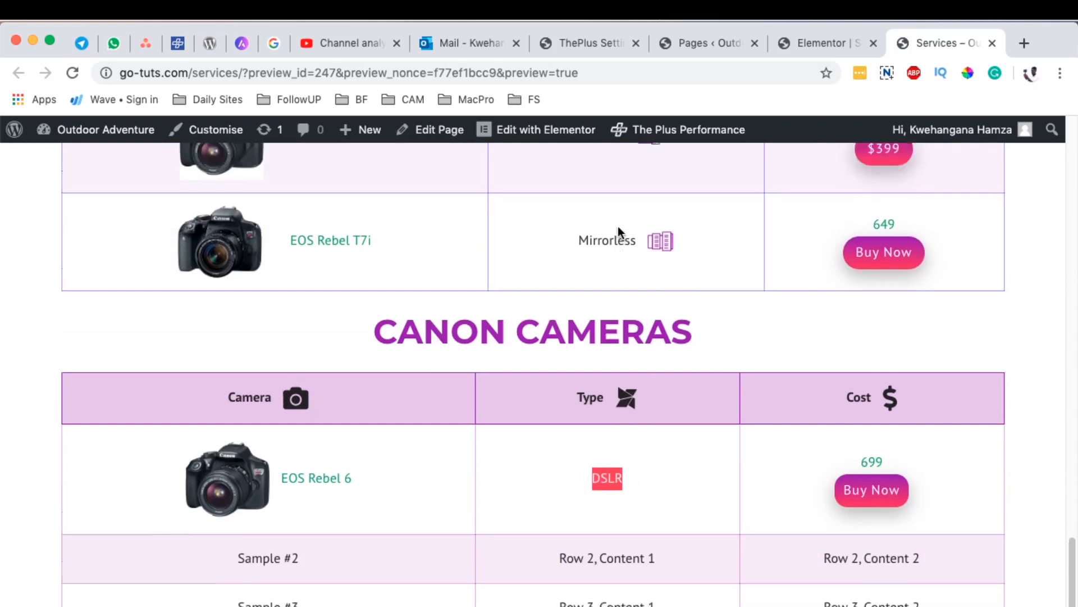
pyautogui.scroll(-2, 651, 331)
pyautogui.scroll(-1, 667, 365)
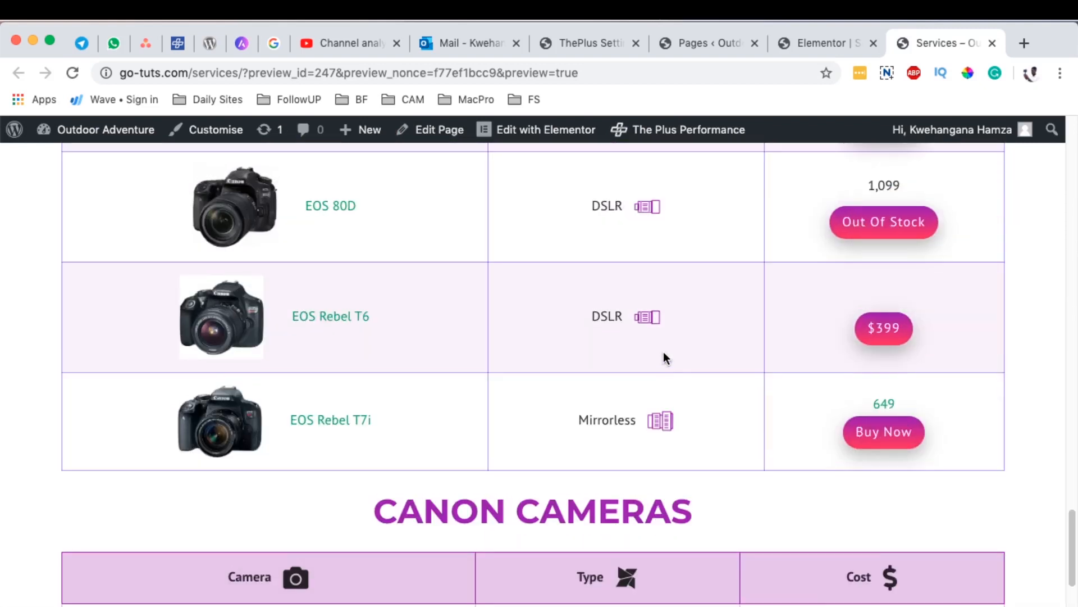
pyautogui.scroll(-4, 601, 483)
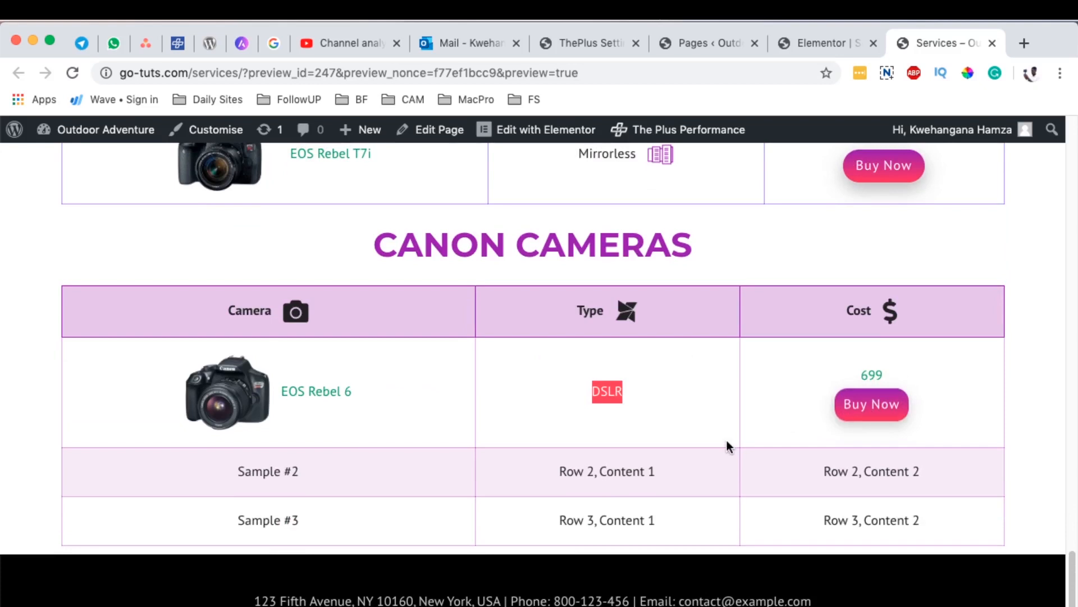
pyautogui.scroll(2, 730, 441)
pyautogui.scroll(1, 879, 288)
pyautogui.scroll(-1, 664, 485)
pyautogui.click(610, 520)
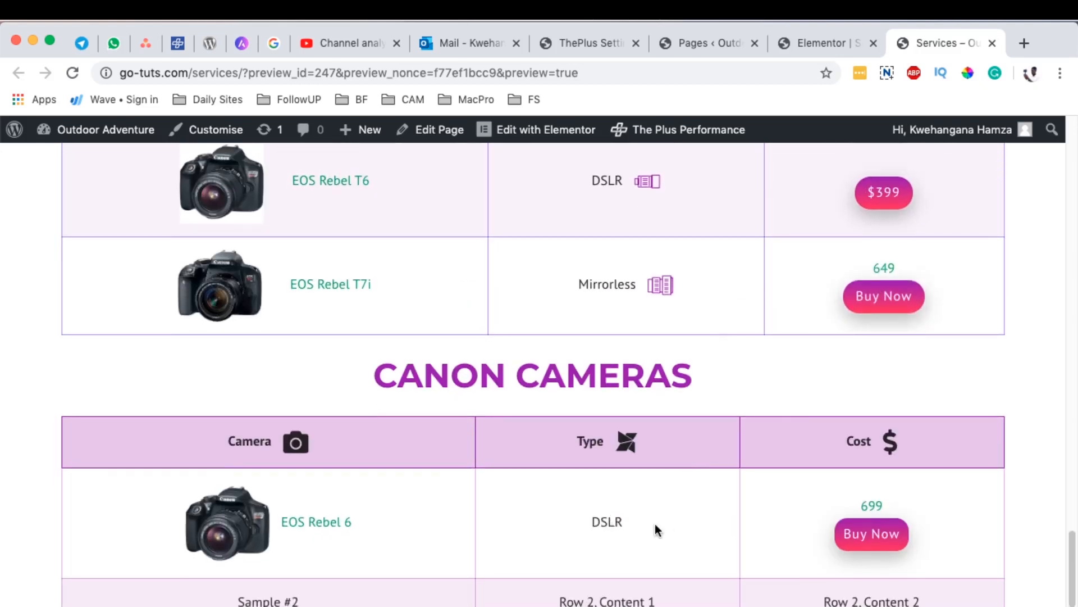
pyautogui.moveTo(655, 523); pyautogui.dragTo(571, 524)
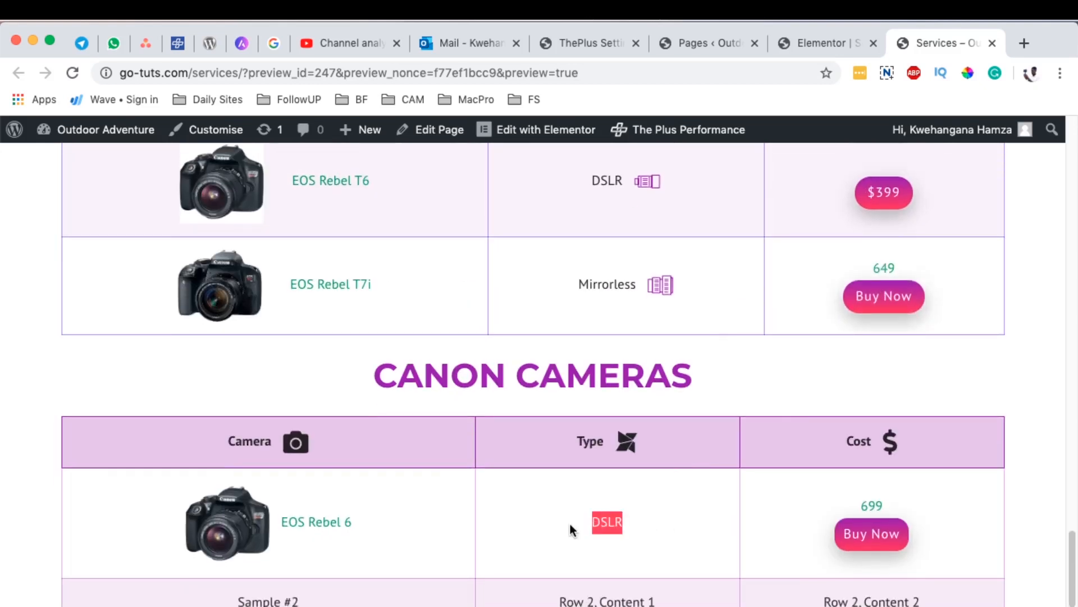
# Step: Return to the Elementor editor and set the DSLR body cell of the new Canon Cameras table to show an icon
pyautogui.click(817, 43)
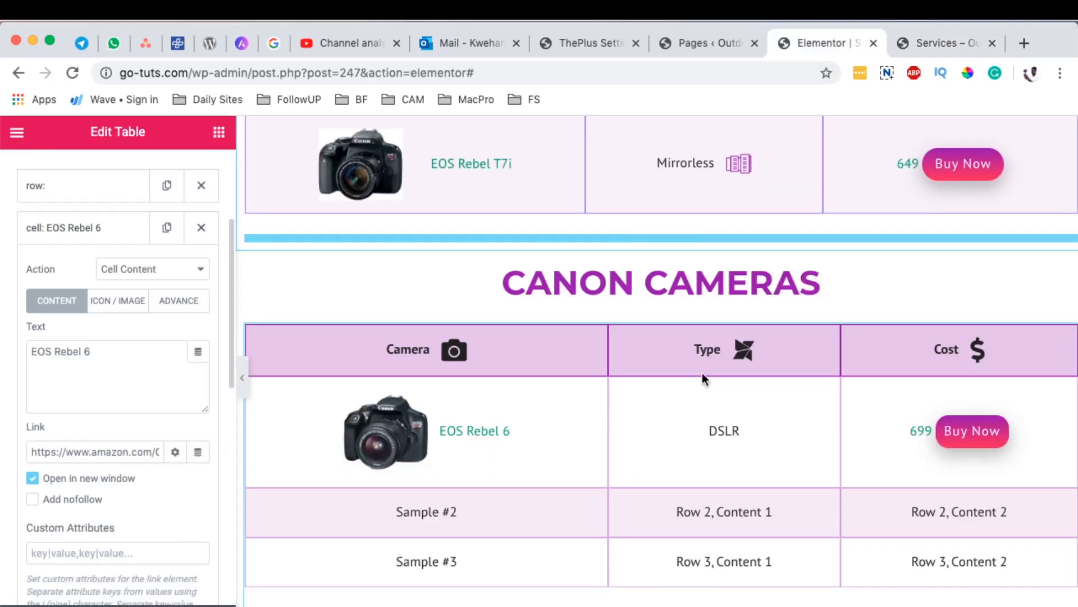
pyautogui.click(45, 230)
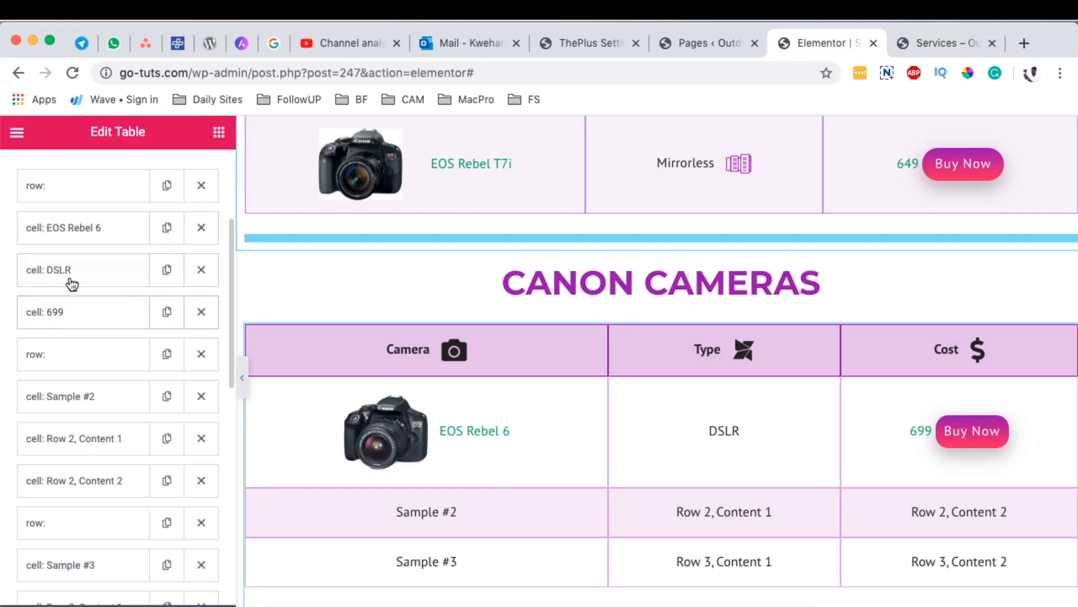
pyautogui.click(70, 274)
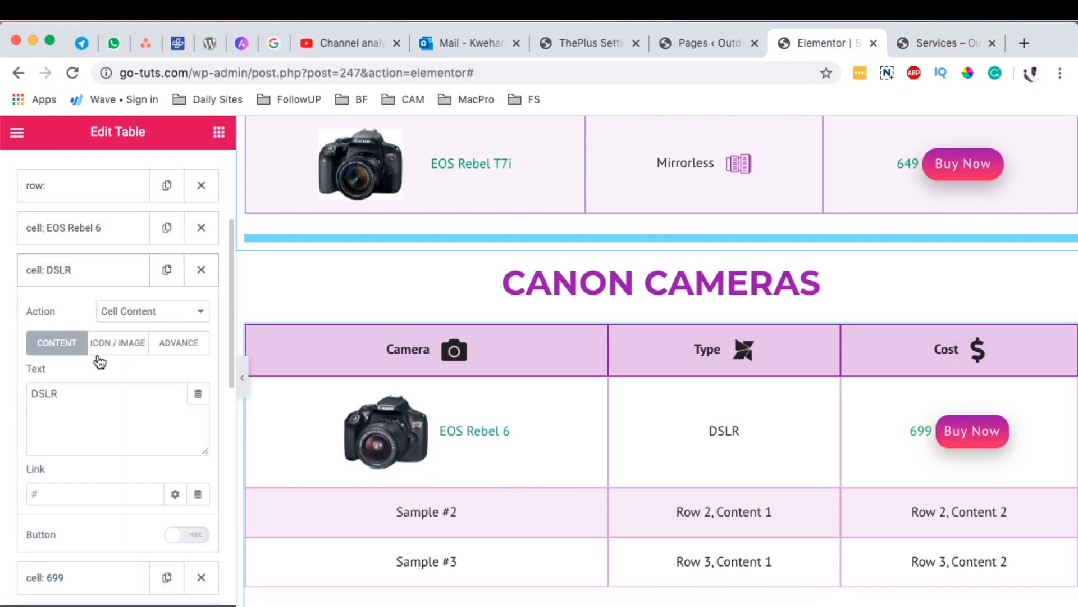
pyautogui.scroll(-1, 145, 403)
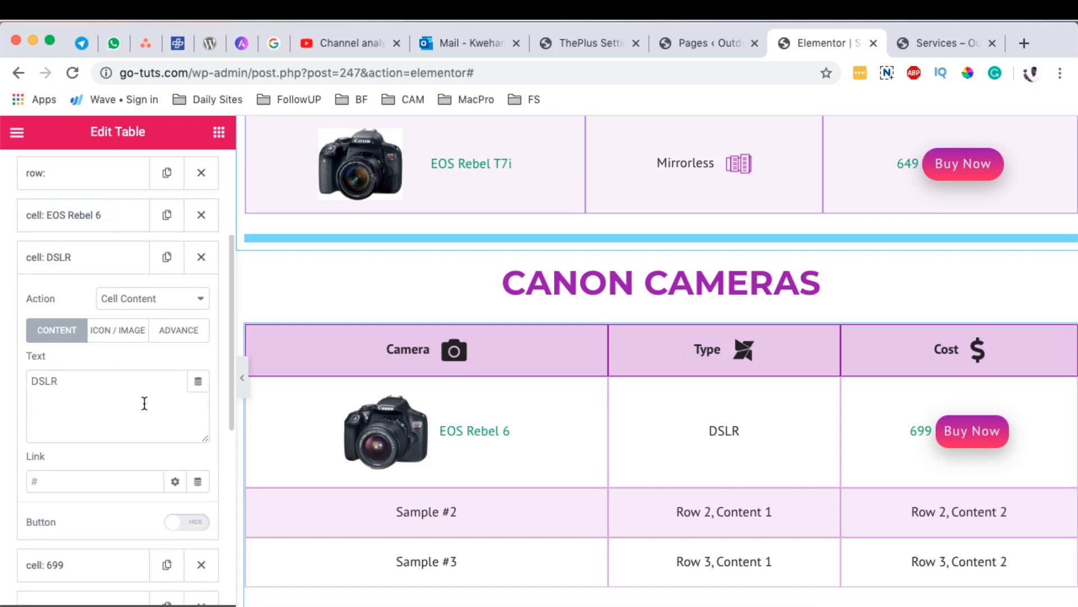
pyautogui.click(123, 328)
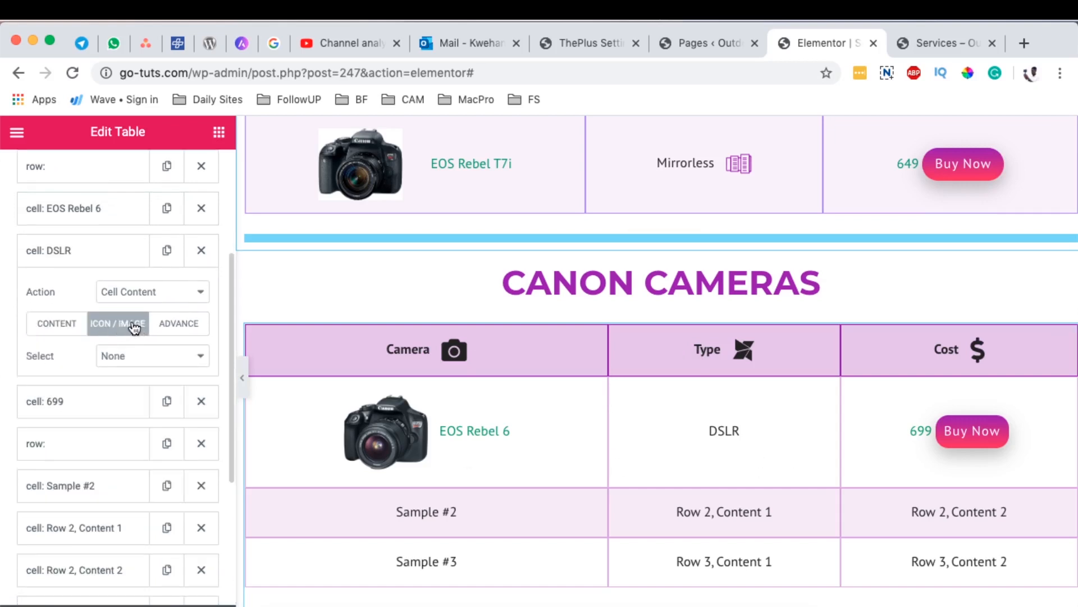
pyautogui.click(139, 364)
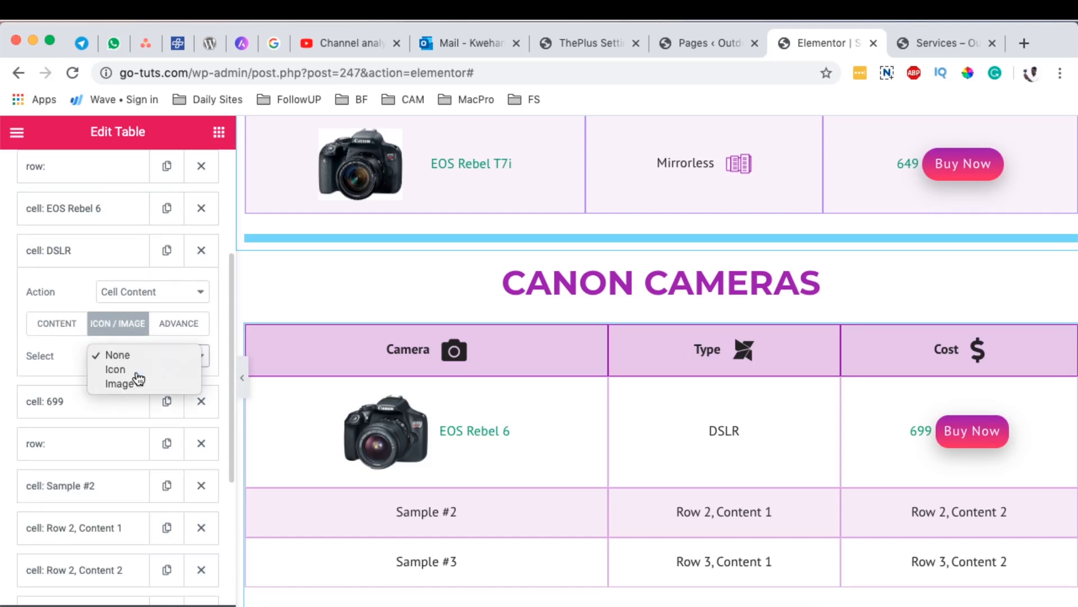
pyautogui.click(137, 372)
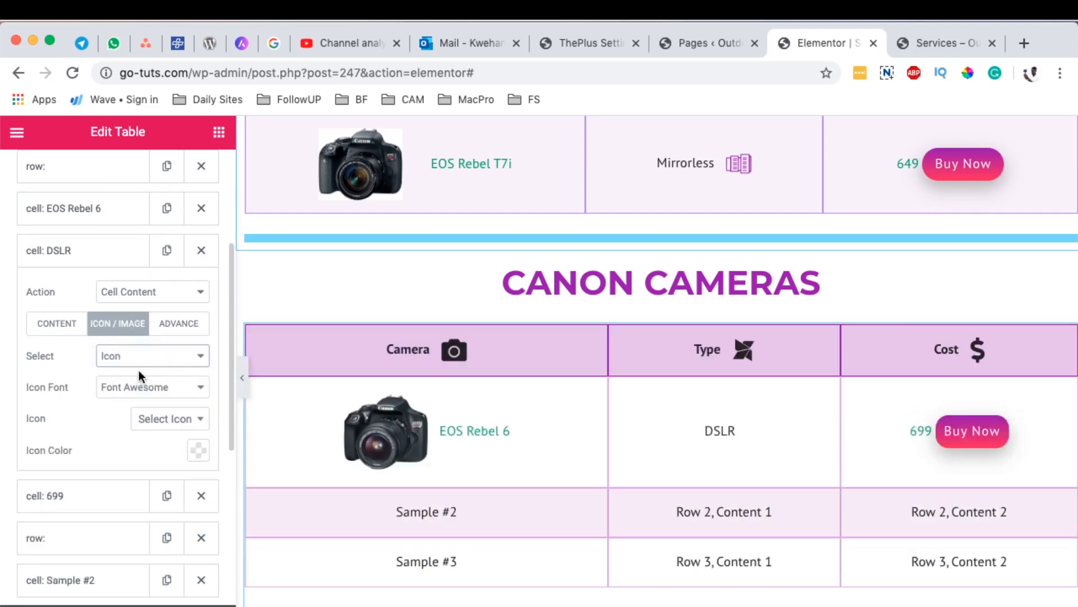
# Step: Search the Font Awesome icons for "lens" for the DSLR cell, and close the icon list without choosing one
pyautogui.click(176, 425)
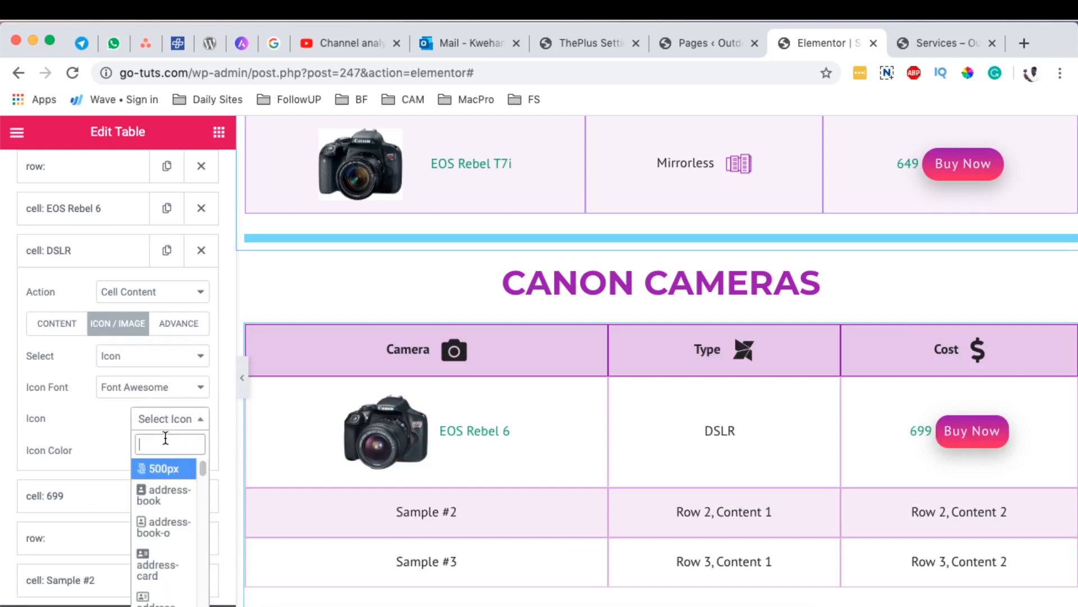
pyautogui.write('len')
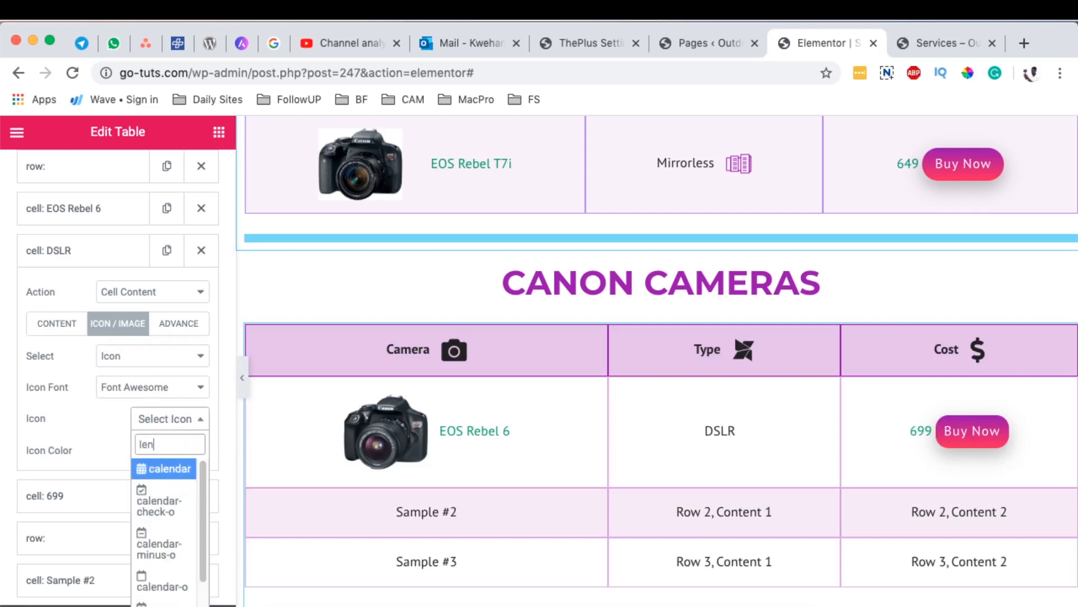
pyautogui.write('s')
pyautogui.press('BackSpace')
pyautogui.press('BackSpace')
pyautogui.press('BackSpace')
pyautogui.press('BackSpace')
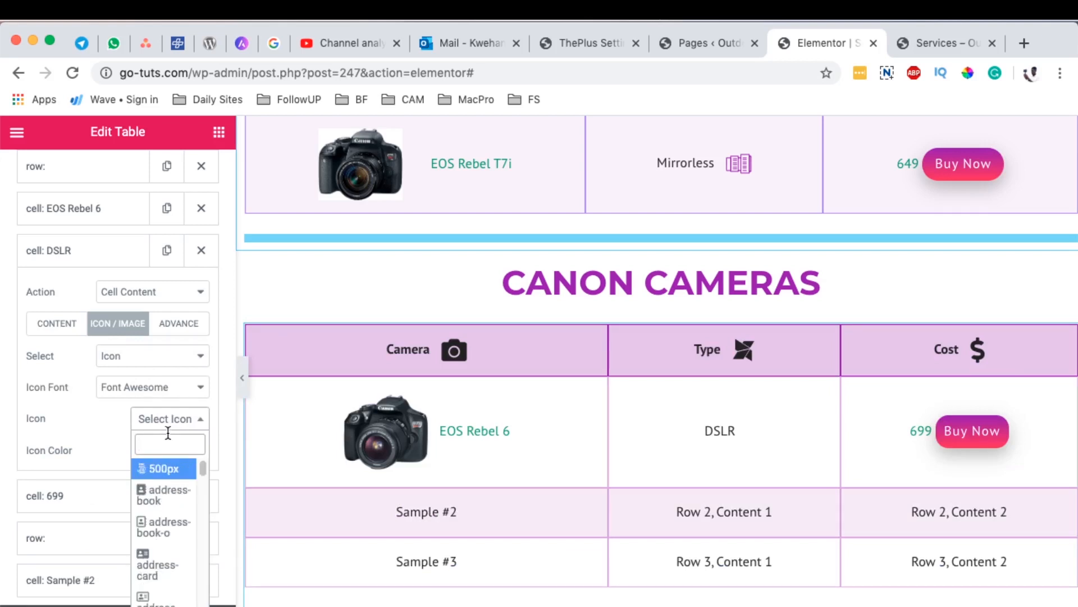
pyautogui.click(169, 420)
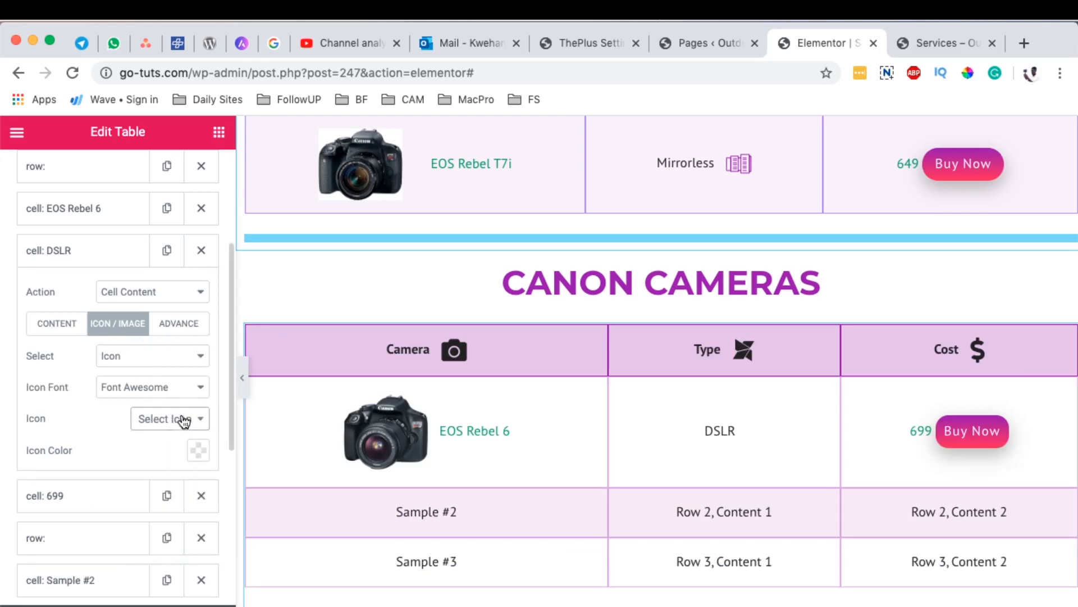
# Step: Set the DSLR cell's icon font to Icons Mind and search its icons for "lens"
pyautogui.click(149, 388)
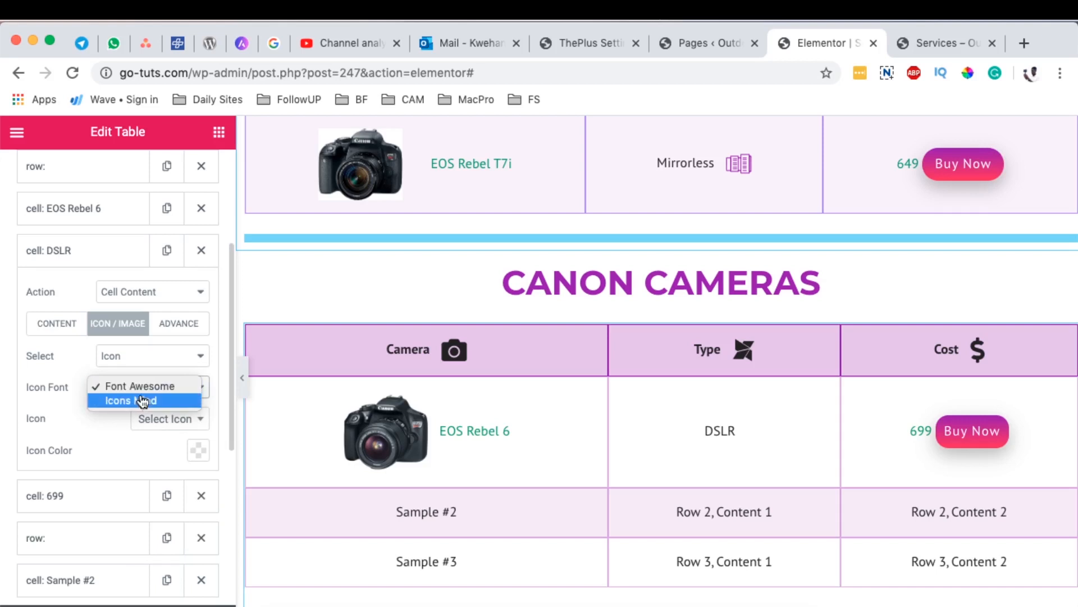
pyautogui.click(142, 401)
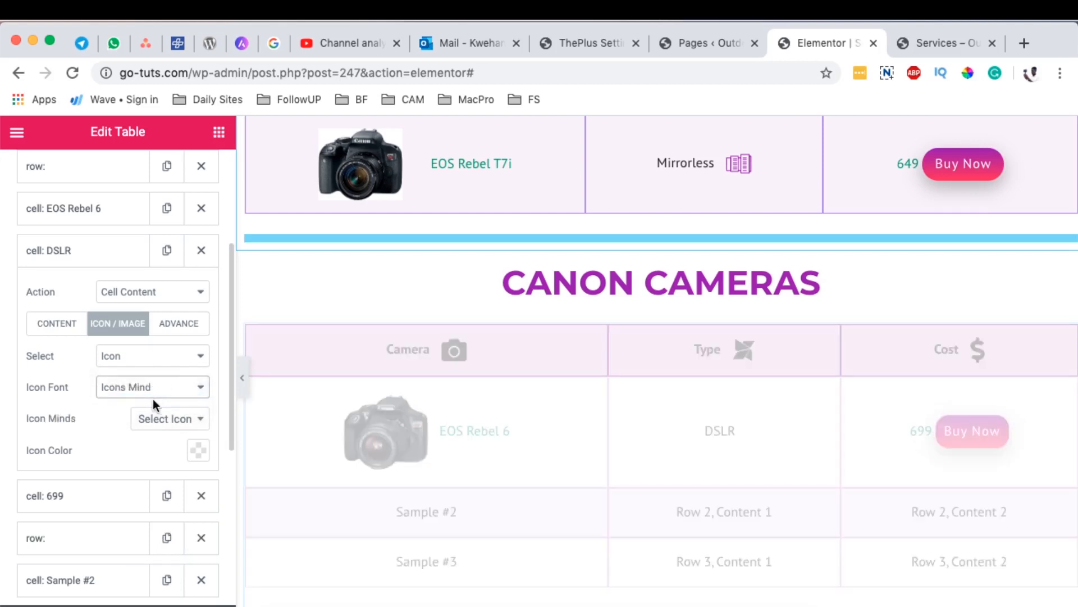
pyautogui.click(177, 419)
pyautogui.write('lens')
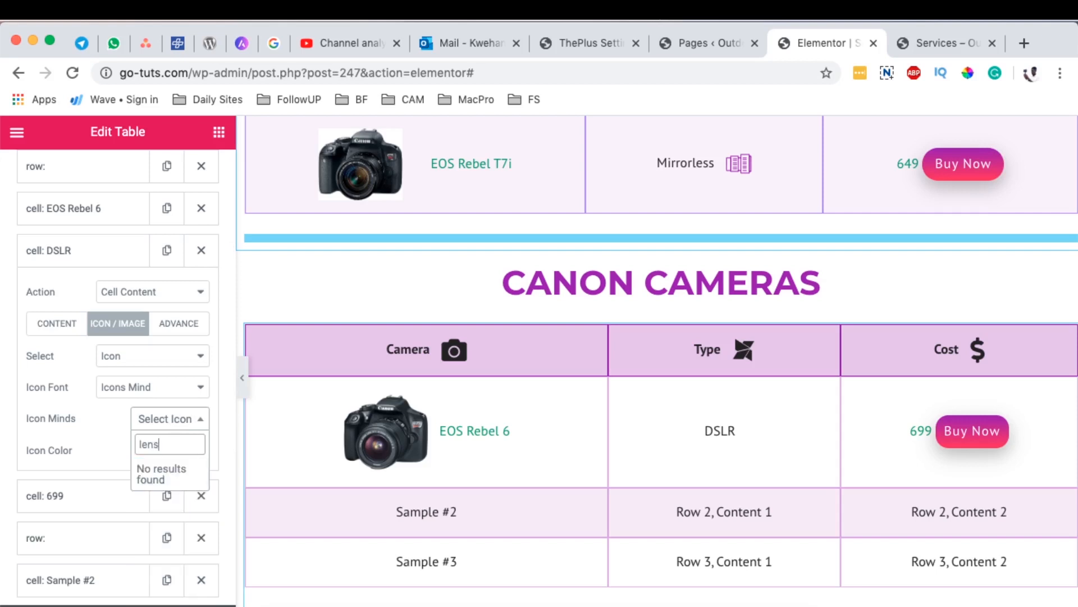
pyautogui.press('BackSpace')
pyautogui.press('BackSpace')
pyautogui.press('BackSpace')
pyautogui.press('BackSpace')
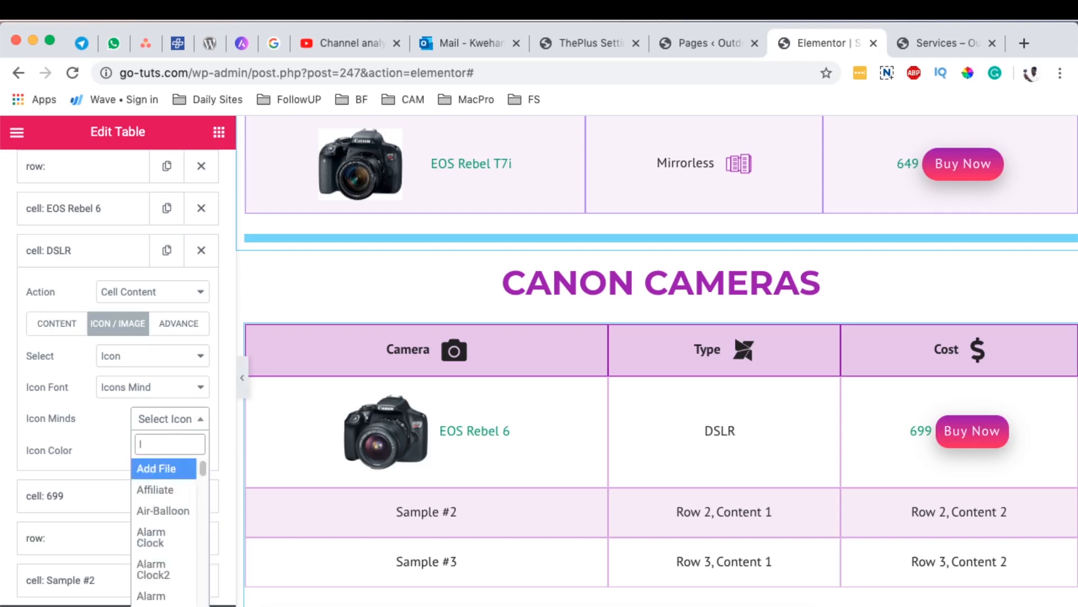
# Step: Search the Icons Mind icons for "cam" and assign the Camera Back icon to the DSLR cell
pyautogui.write('ca')
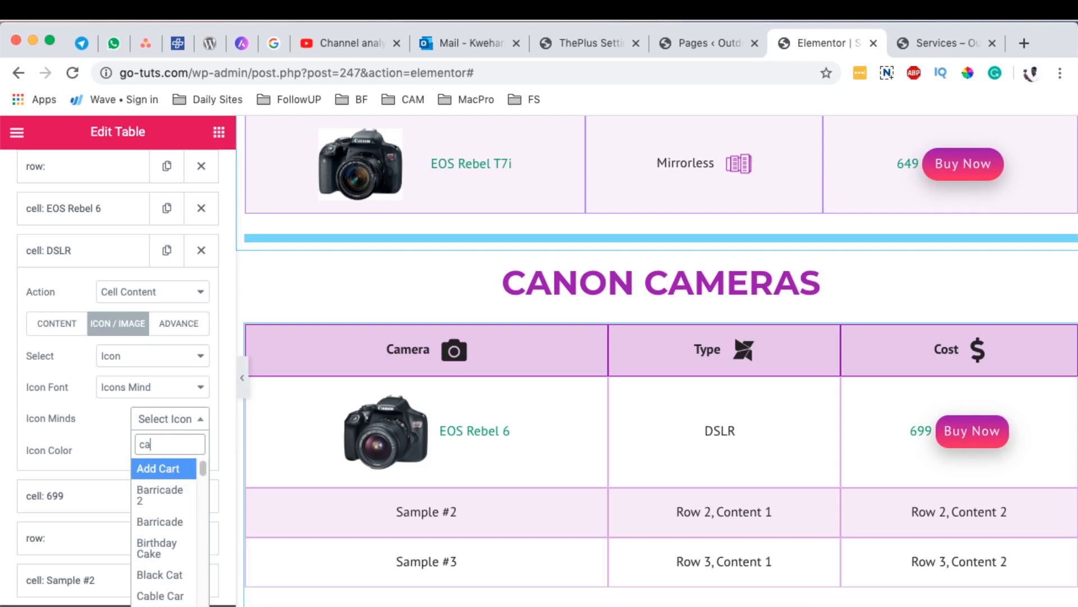
pyautogui.write('m')
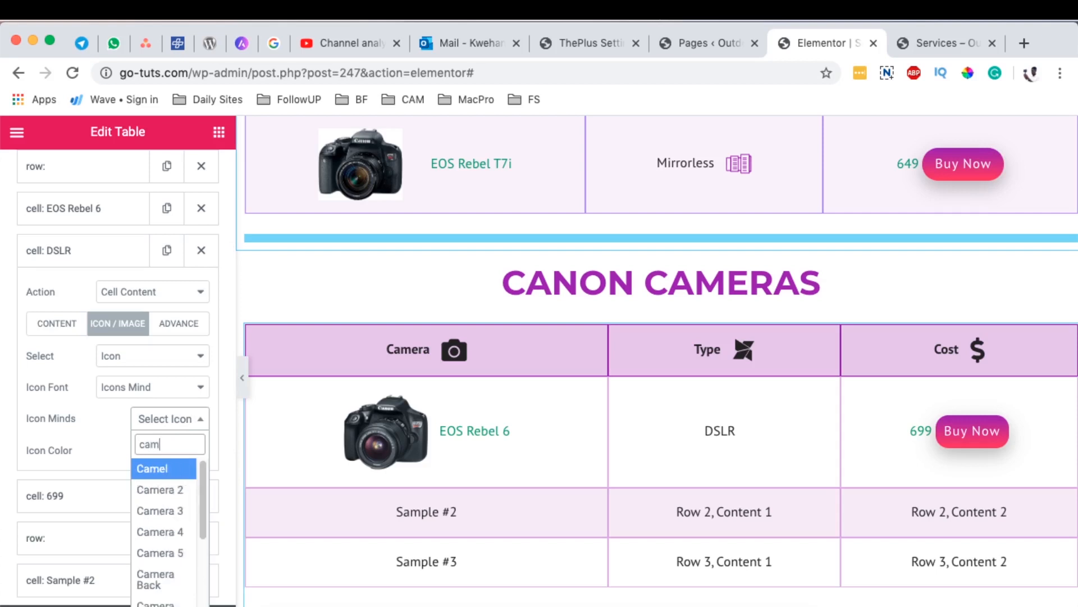
pyautogui.scroll(-5, 178, 520)
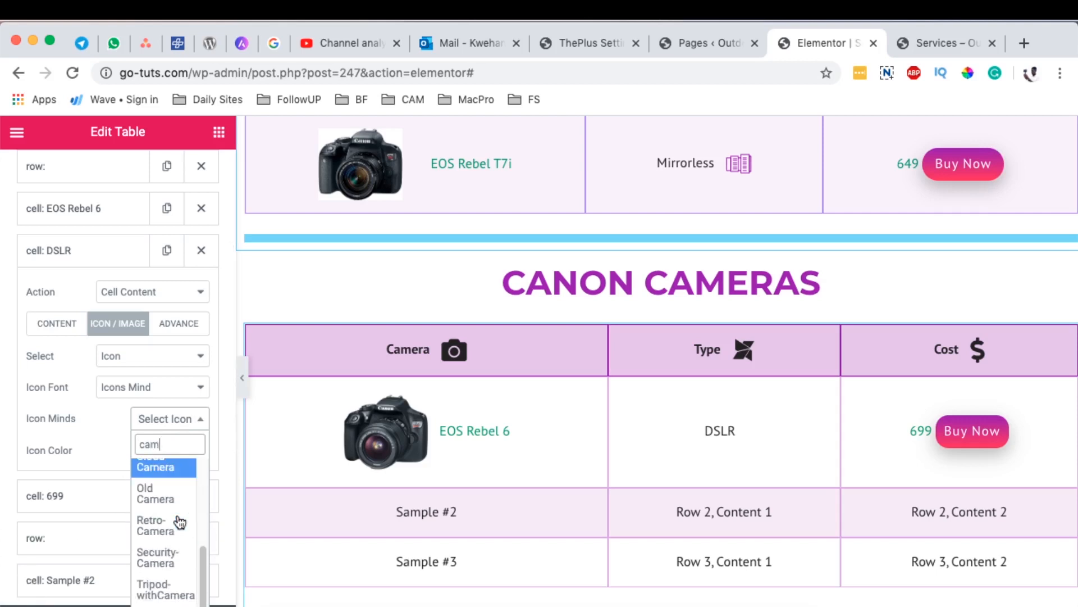
pyautogui.scroll(3, 164, 494)
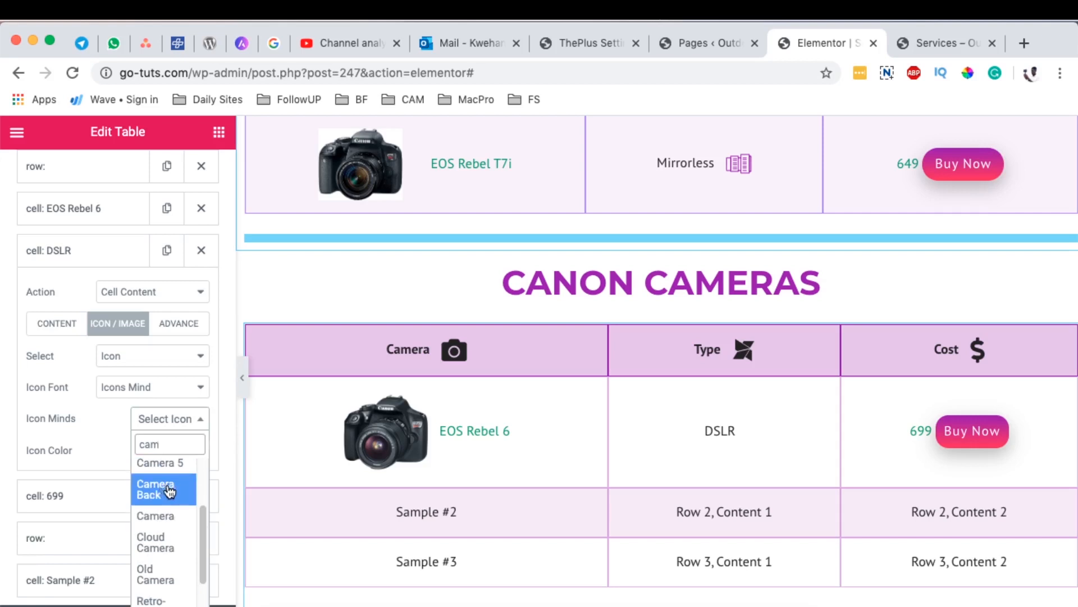
pyautogui.click(169, 492)
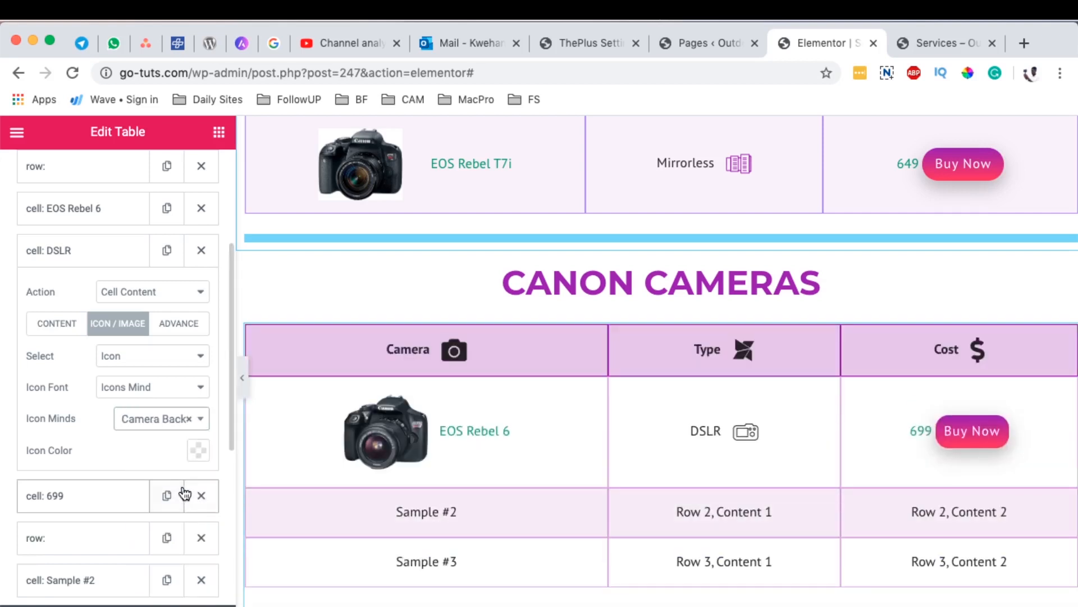
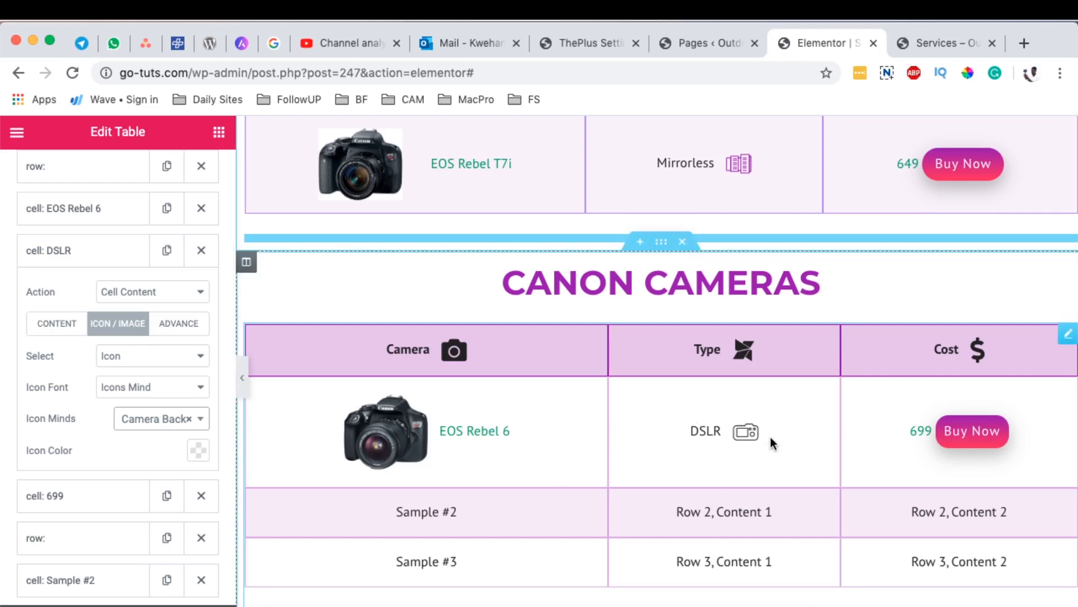
# Step: Set the icon color in the new Canon Cameras table's icon styling to the saved purple #9300B2
pyautogui.scroll(3, 770, 437)
pyautogui.scroll(-3, 747, 344)
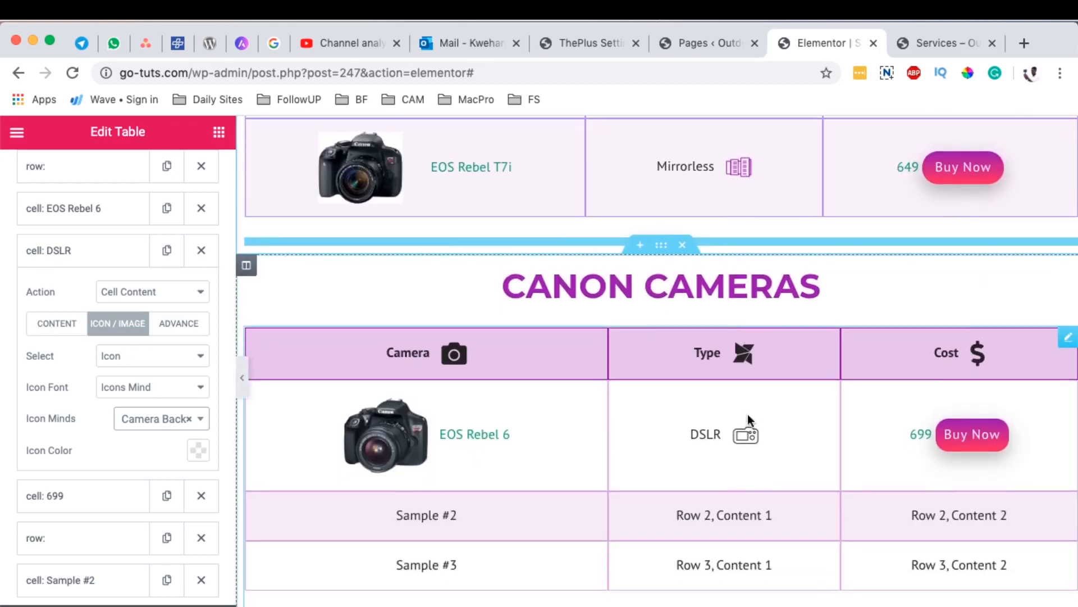
pyautogui.scroll(5, 109, 402)
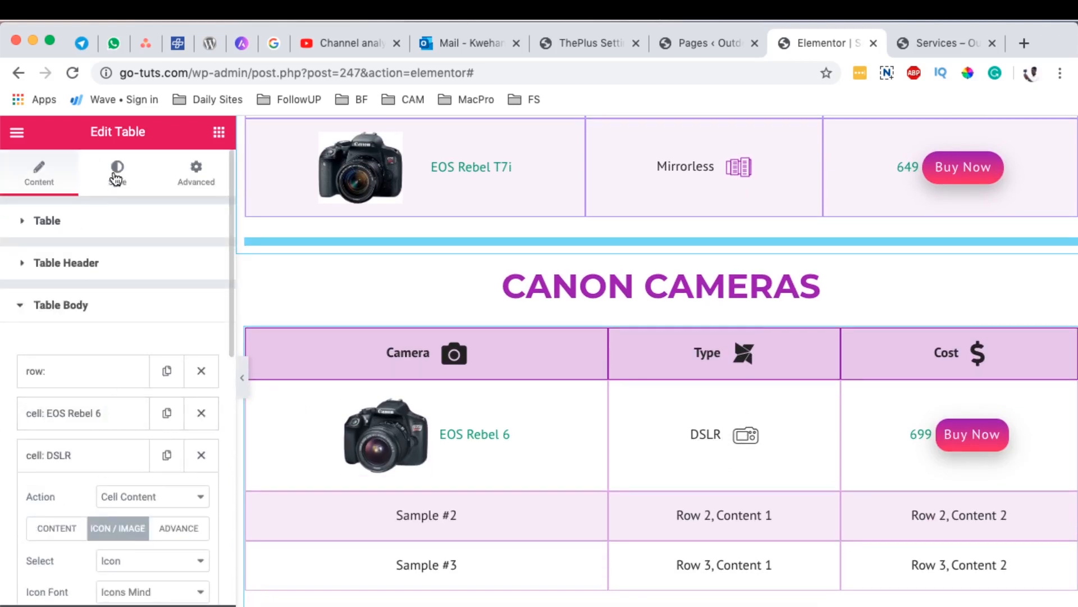
pyautogui.click(117, 178)
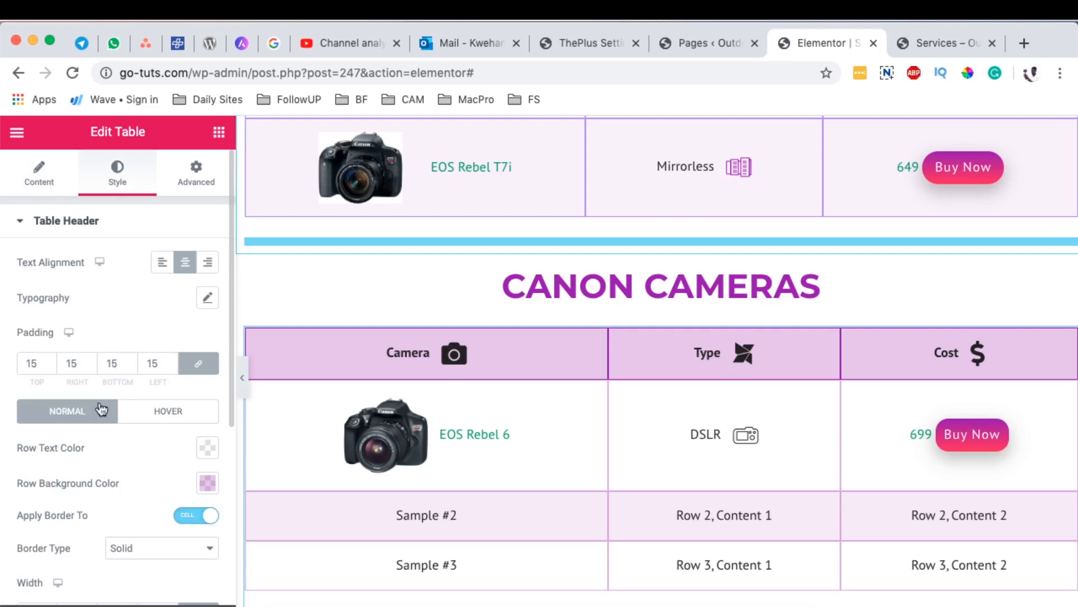
pyautogui.scroll(-5, 78, 462)
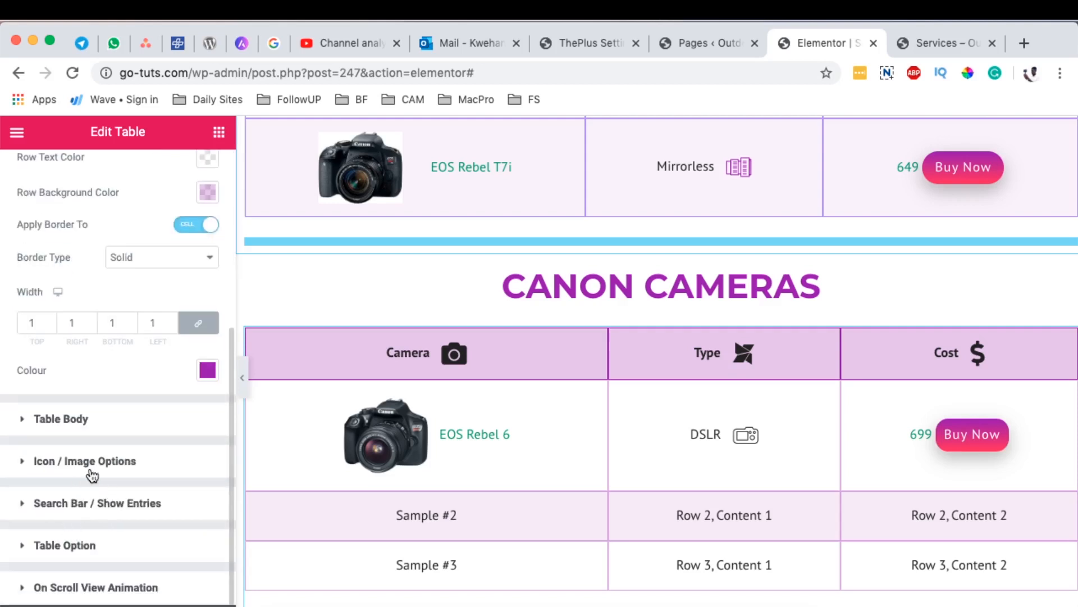
pyautogui.click(61, 462)
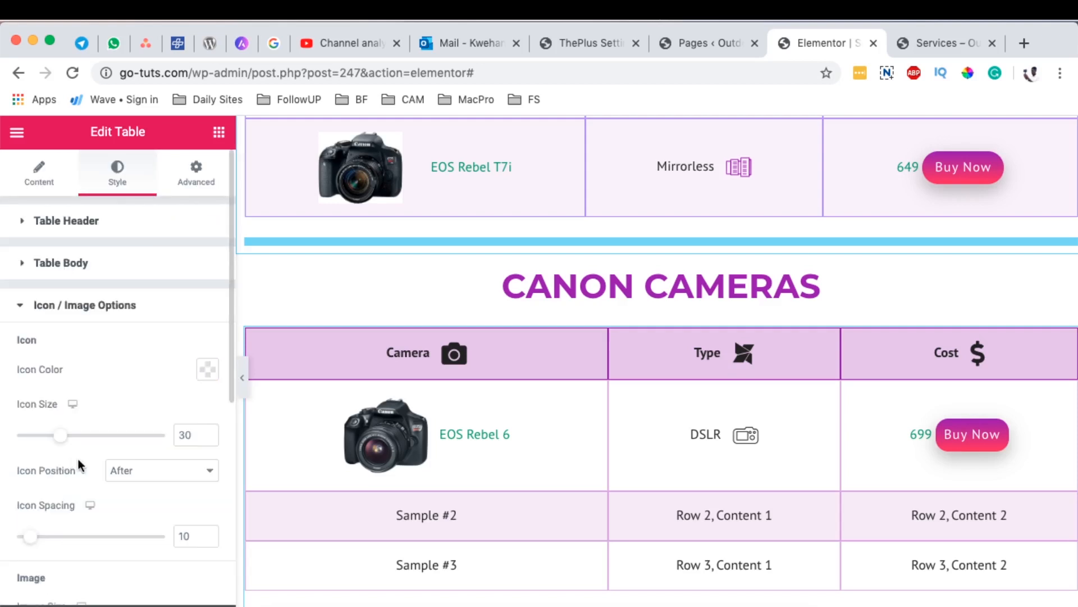
pyautogui.scroll(15, 658, 460)
pyautogui.scroll(-6, 659, 460)
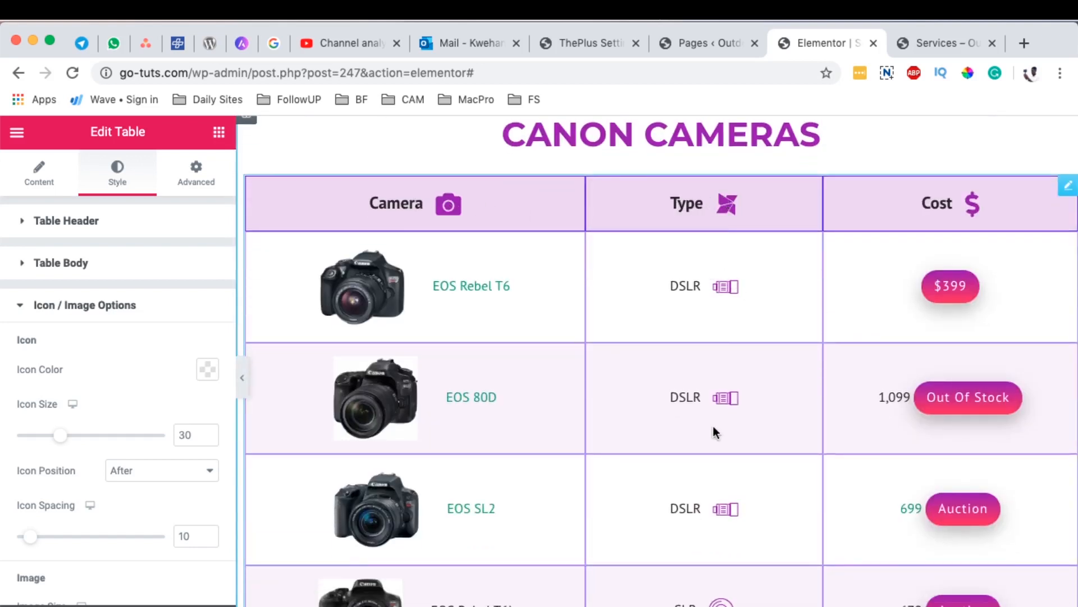
pyautogui.scroll(-15, 713, 425)
pyautogui.scroll(2, 735, 349)
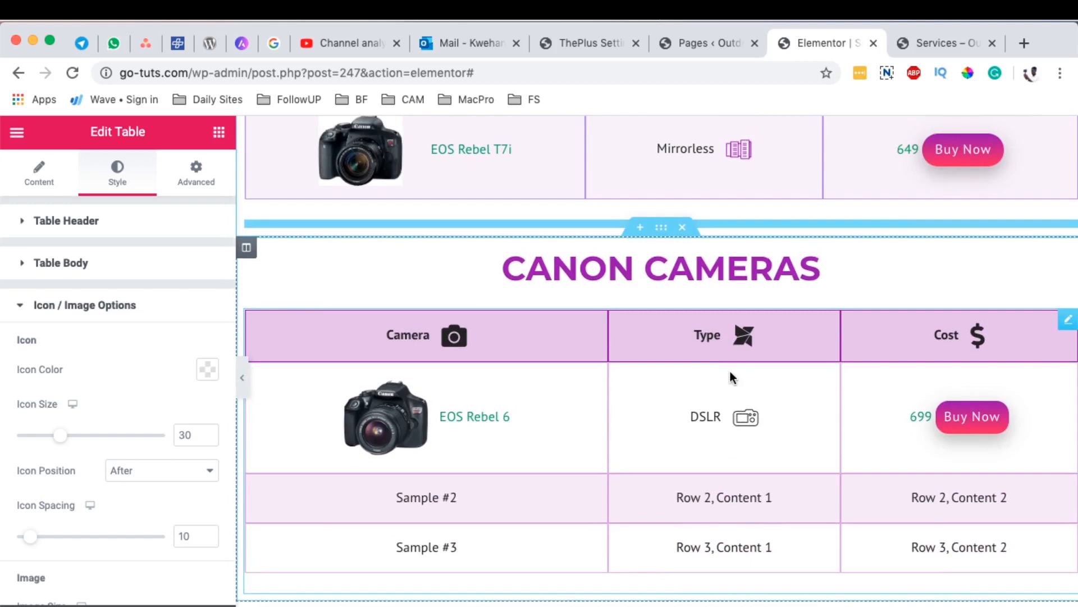
pyautogui.scroll(-1, 110, 364)
pyautogui.click(206, 365)
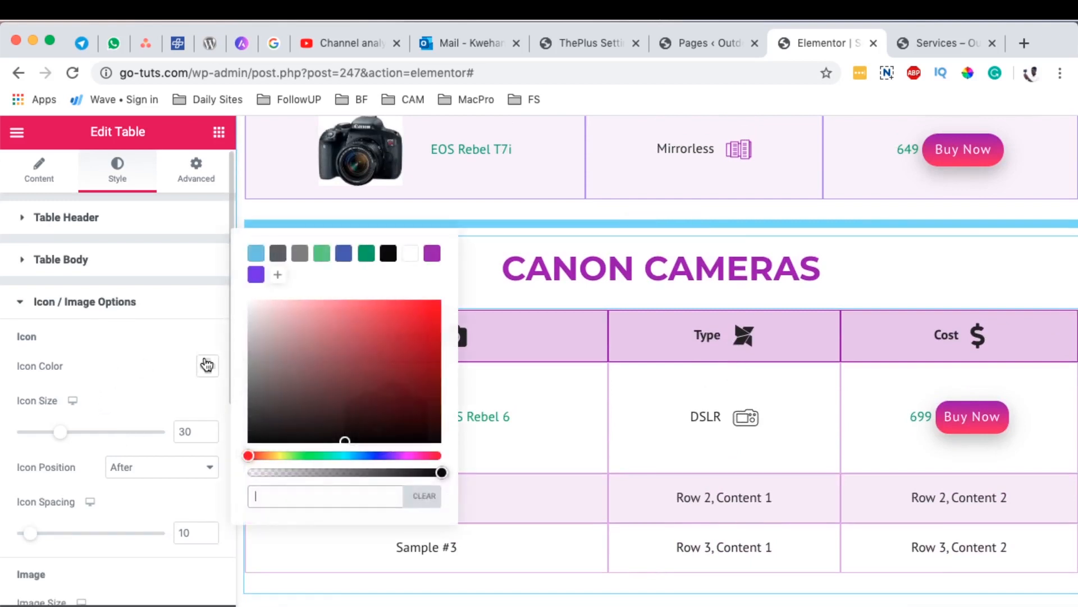
pyautogui.click(431, 254)
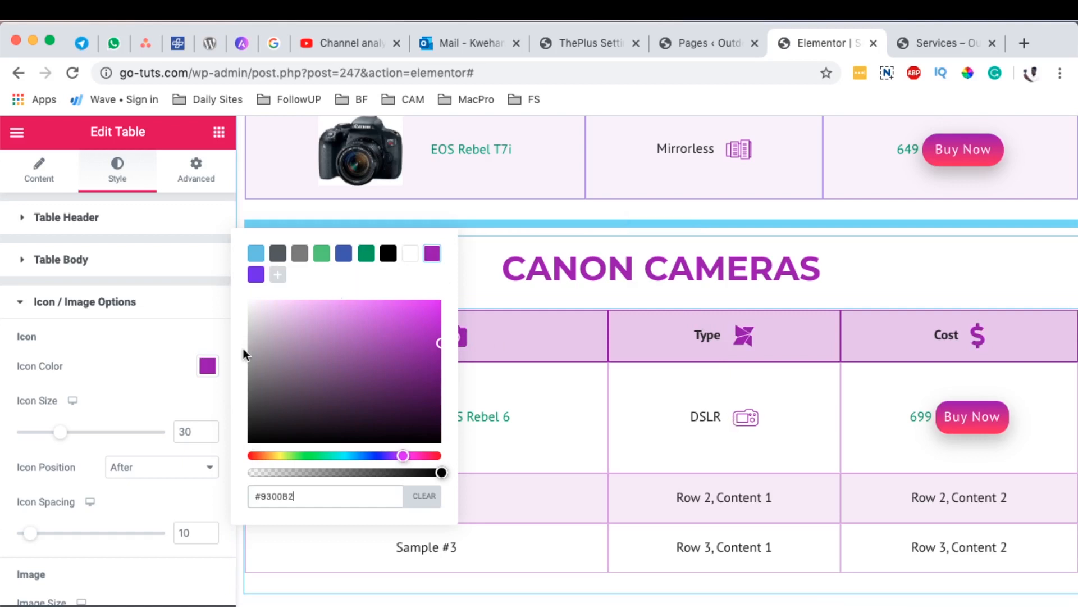
pyautogui.click(207, 365)
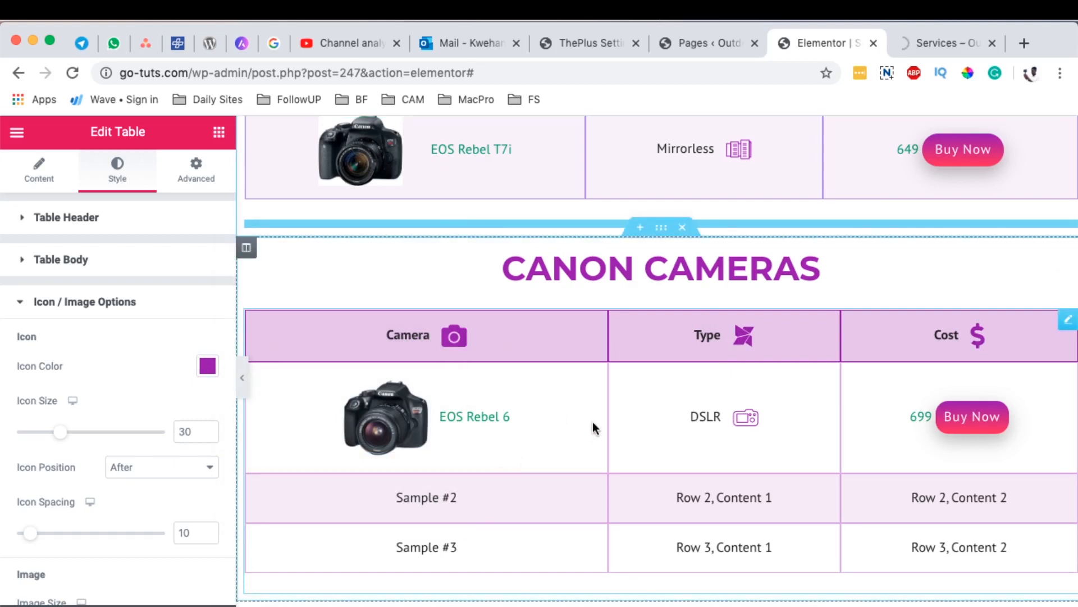
# Step: Switch to the Services page preview and check how the new Canon Cameras table's icons look
pyautogui.click(903, 47)
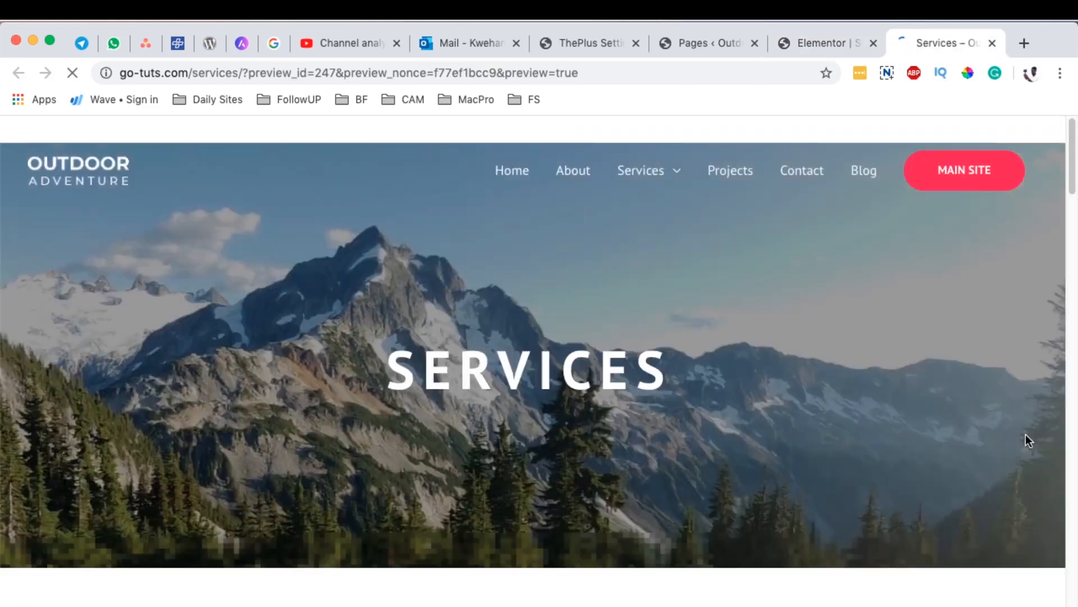
pyautogui.scroll(-15, 1026, 433)
pyautogui.scroll(-10, 1020, 426)
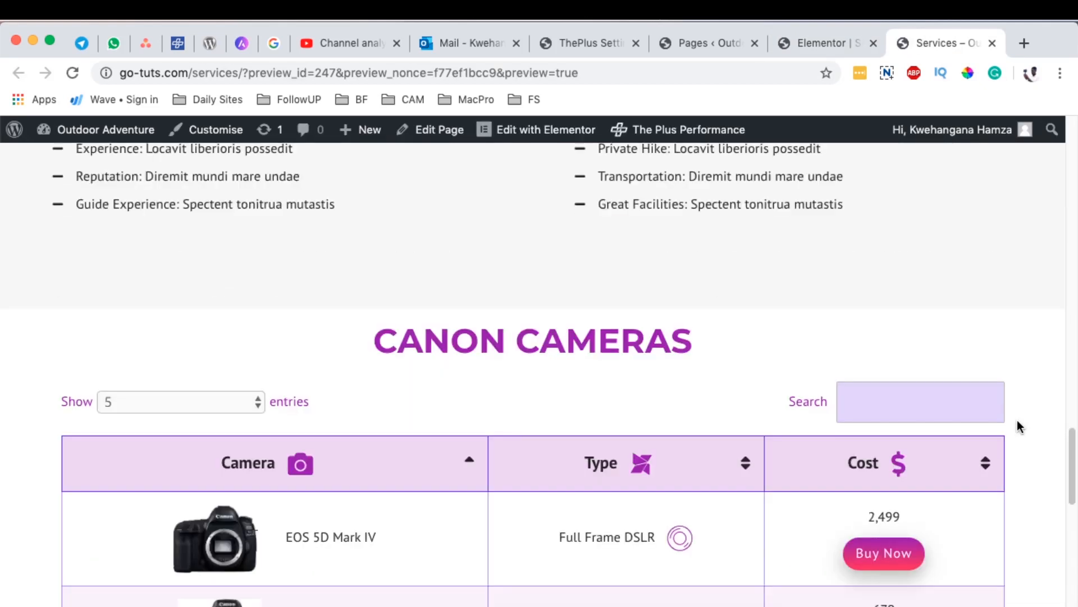
pyautogui.scroll(-5, 1062, 360)
pyautogui.scroll(-5, 1062, 361)
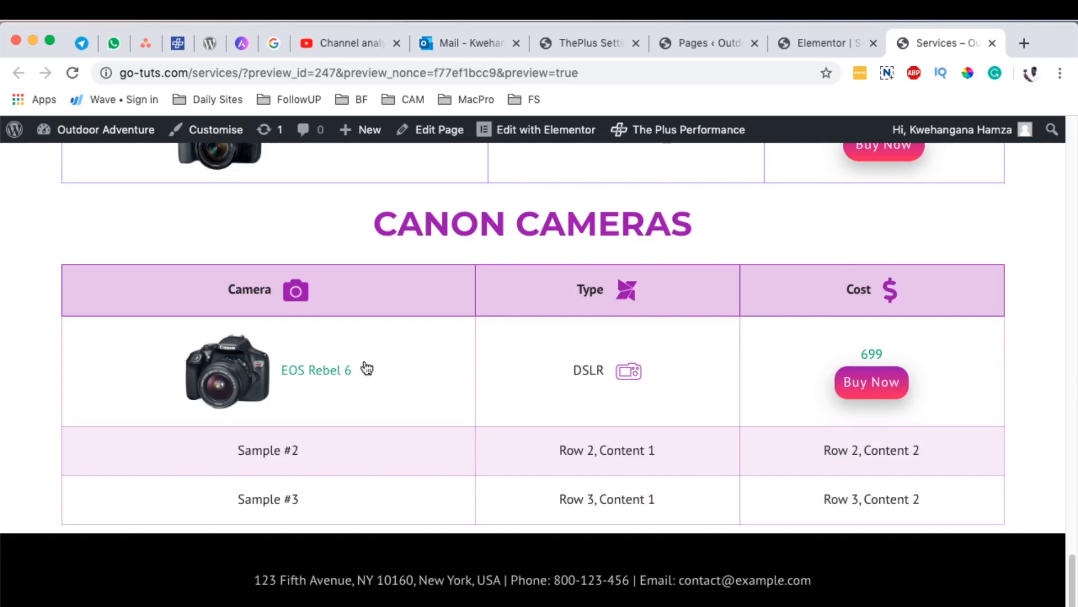
# Step: Return to the Elementor editor and delete the Sample #2 and Sample #3 rows with all their cells from the table body
pyautogui.click(824, 41)
pyautogui.scroll(-5, 572, 304)
pyautogui.scroll(-2, 571, 304)
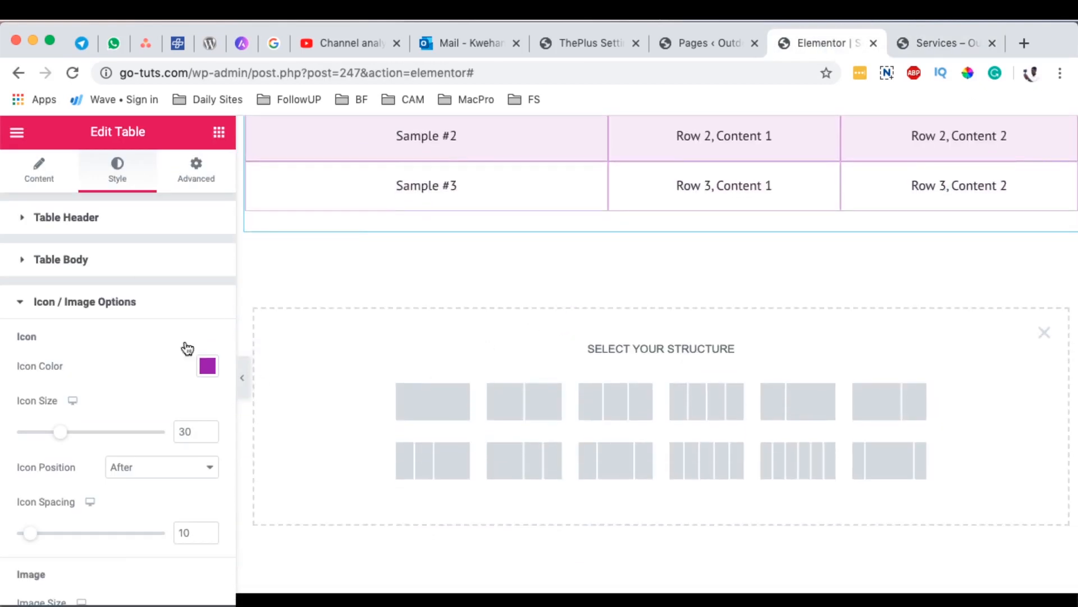
pyautogui.click(38, 169)
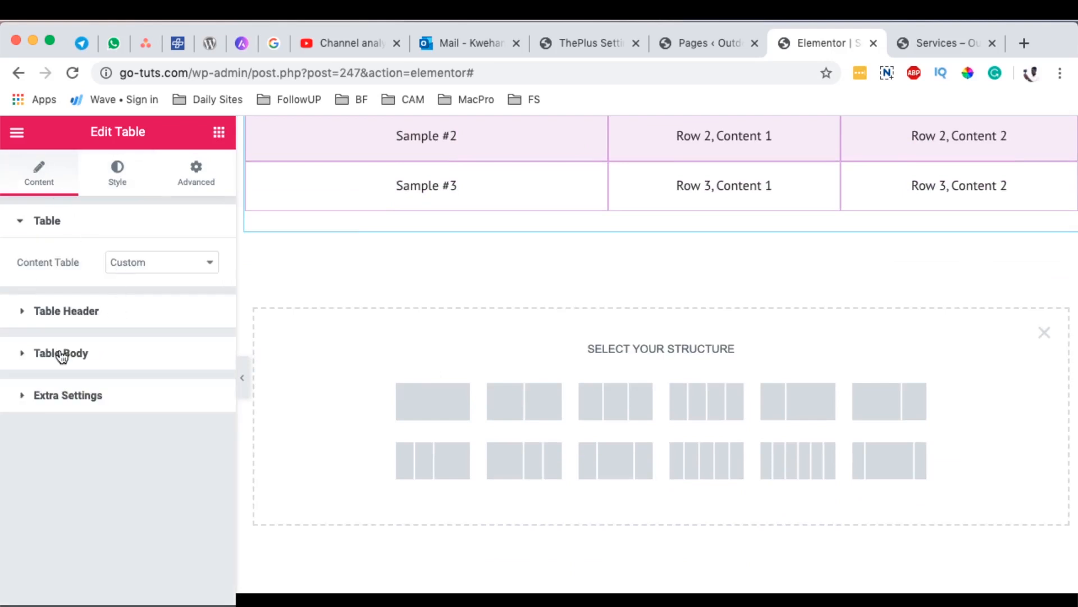
pyautogui.click(178, 353)
pyautogui.scroll(-5, 203, 327)
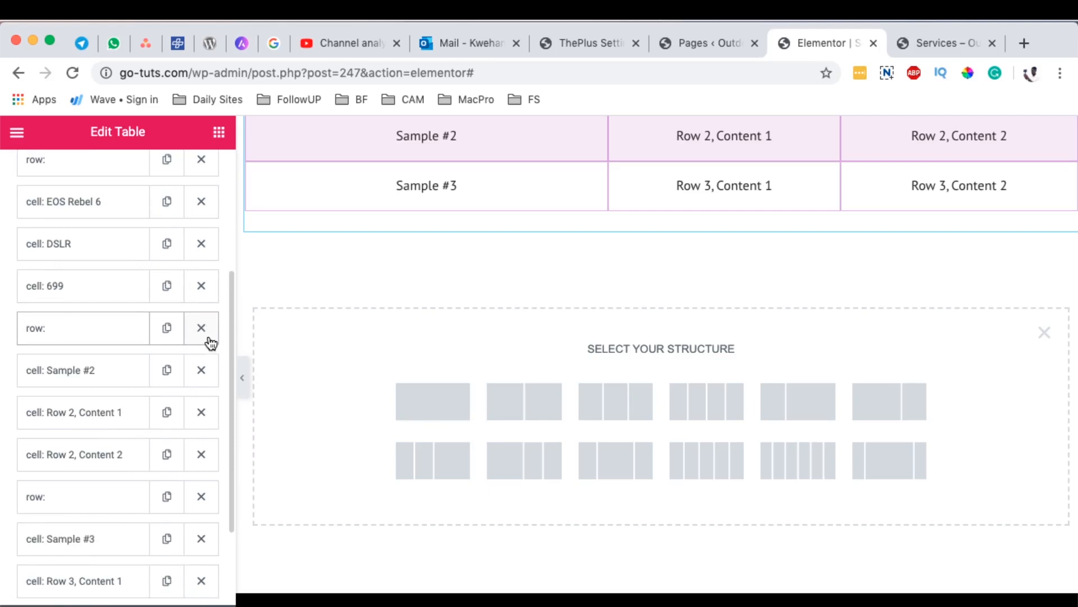
pyautogui.click(203, 331)
pyautogui.click(203, 539)
pyautogui.click(201, 494)
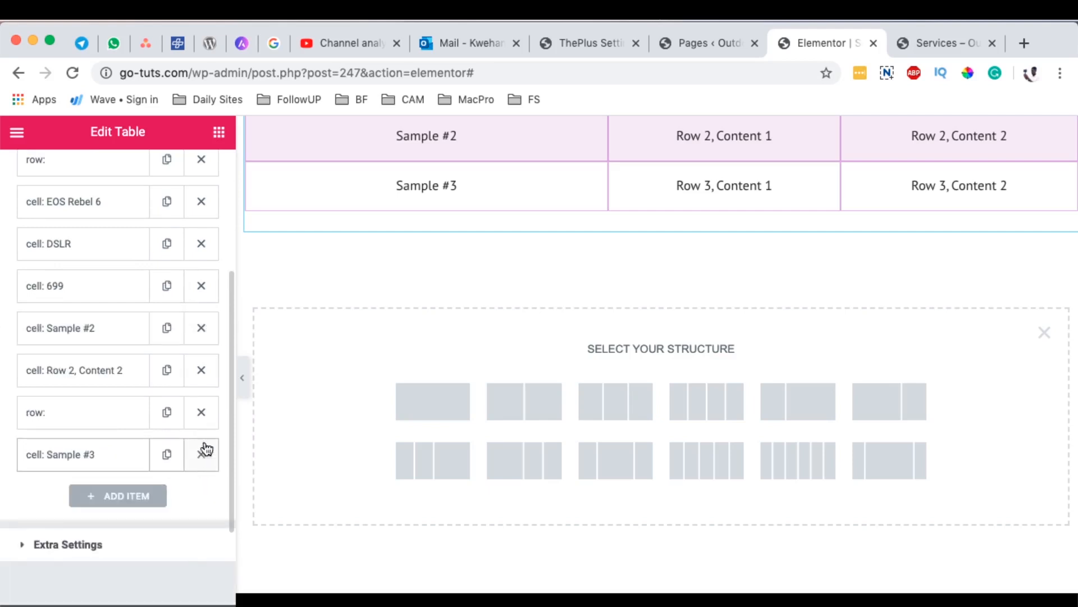
pyautogui.click(205, 448)
pyautogui.click(203, 410)
pyautogui.click(205, 371)
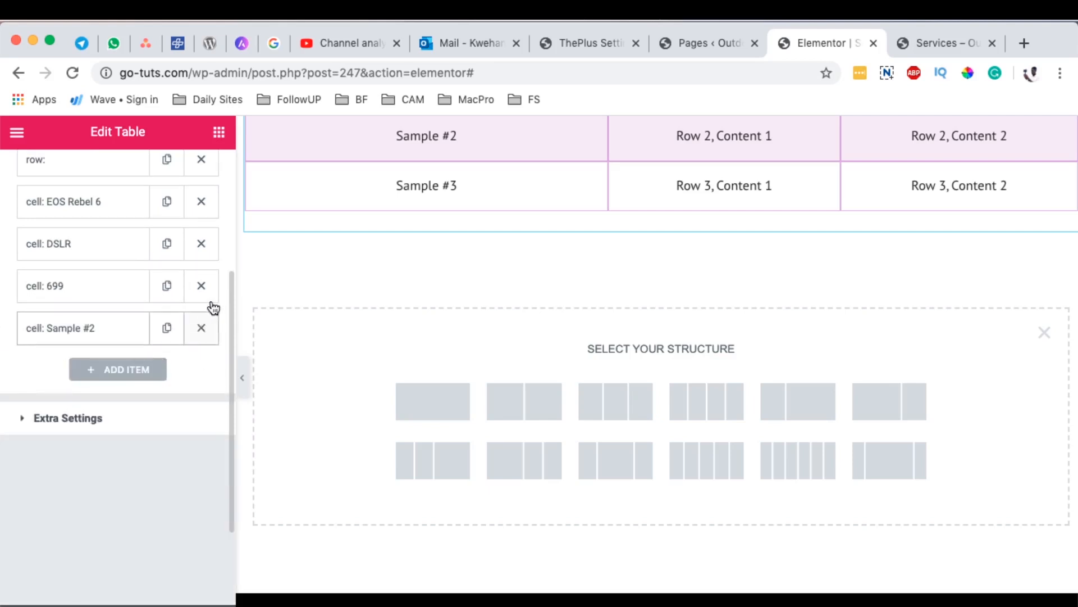
pyautogui.click(209, 316)
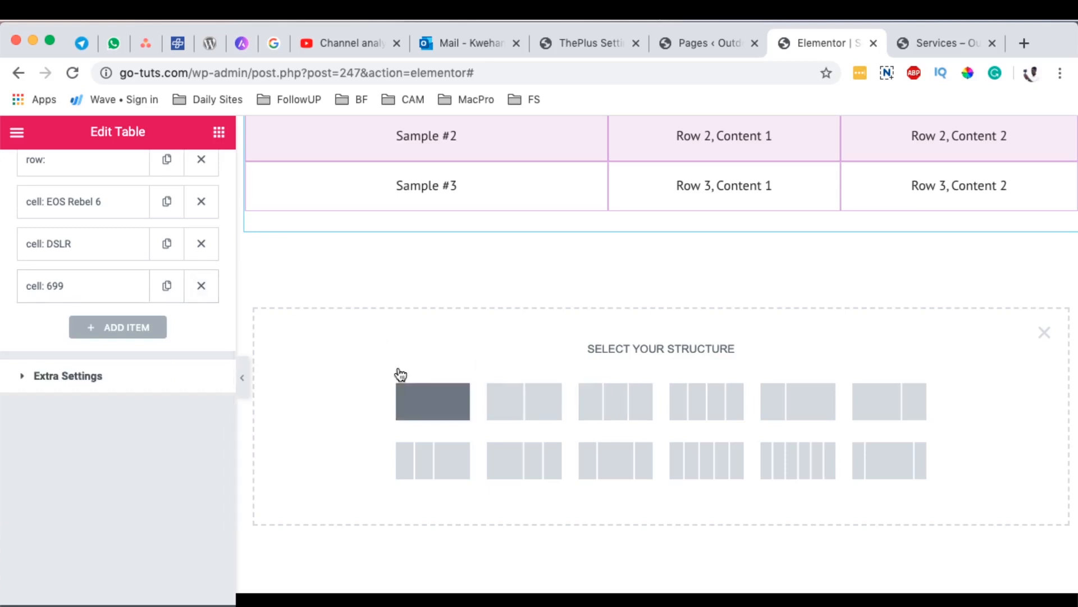
# Step: Review the second Canon Cameras table on the Services page preview after the sample rows' deletion
pyautogui.scroll(5, 686, 333)
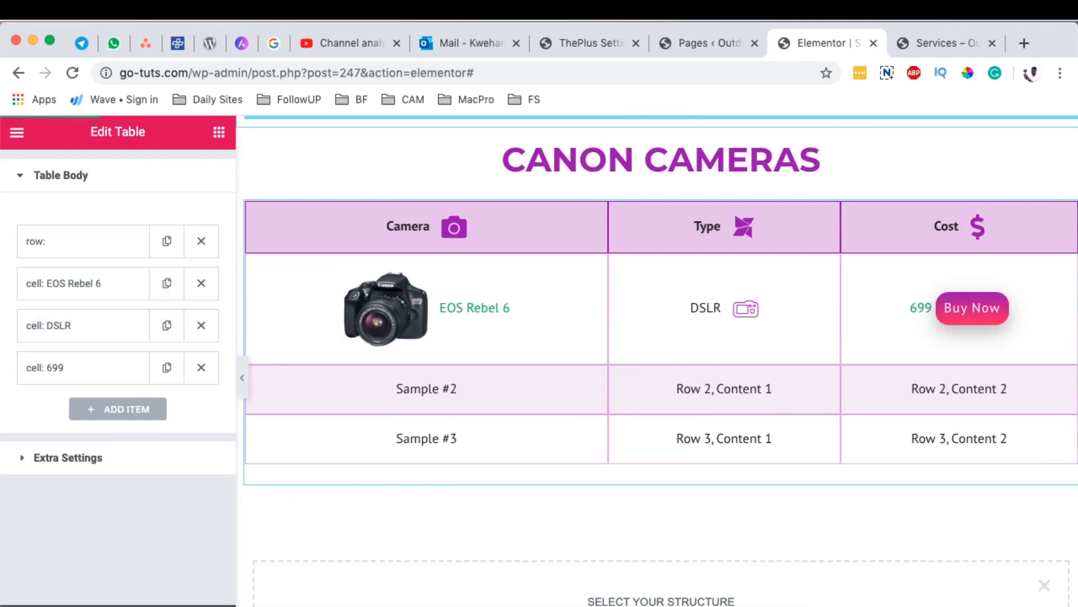
pyautogui.scroll(-10, 745, 469)
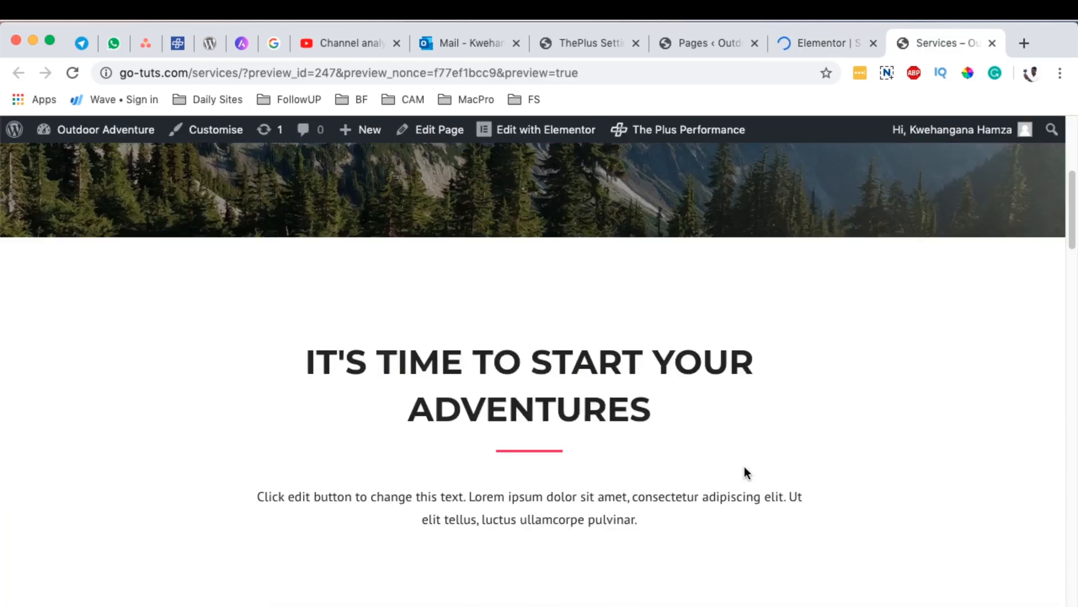
pyautogui.scroll(-20, 751, 466)
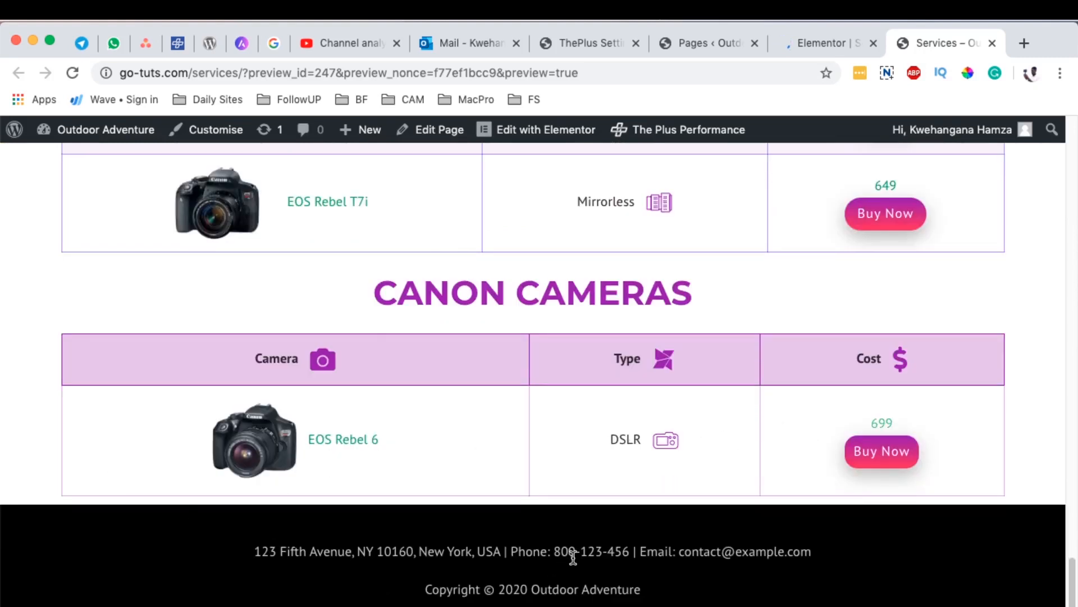
# Step: Back in the Elementor editor, add an item to the new Canon Cameras table's body and set its action to Start New Row
pyautogui.click(817, 44)
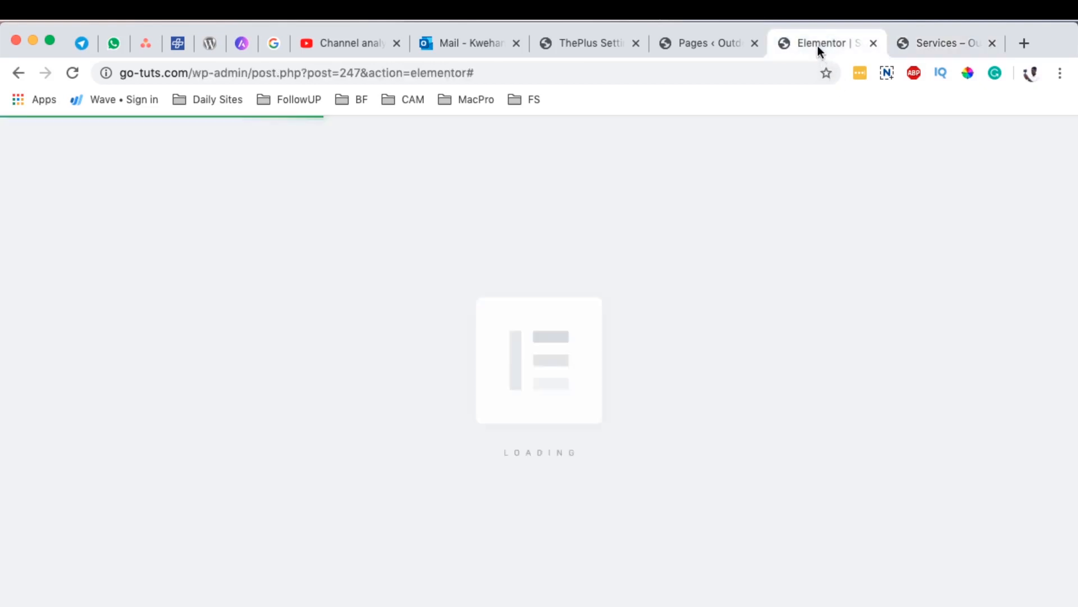
pyautogui.scroll(-10, 462, 488)
pyautogui.scroll(-20, 481, 484)
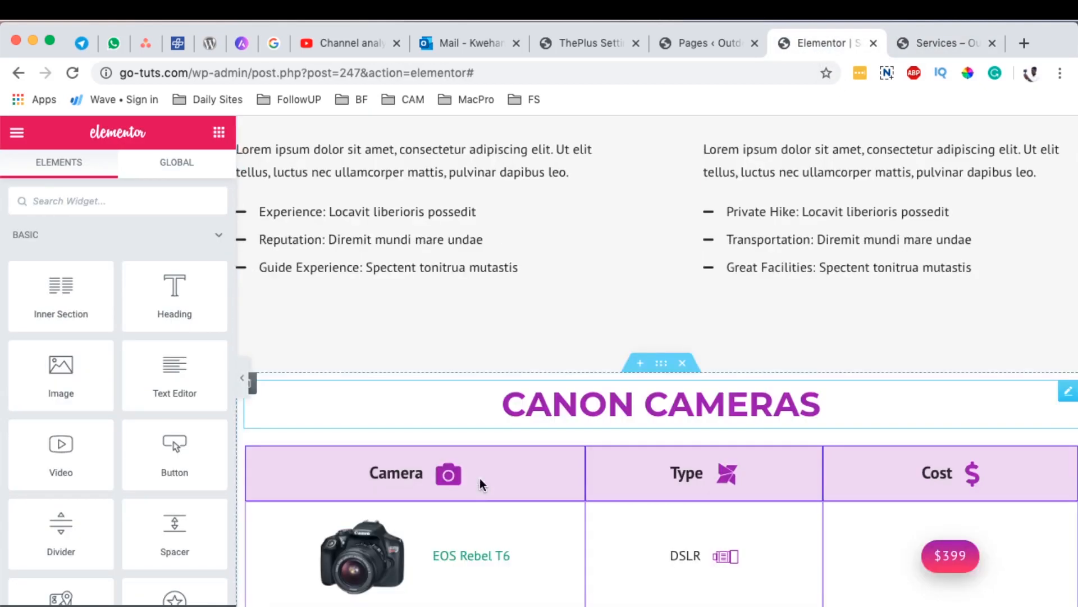
pyautogui.click(1066, 321)
pyautogui.click(31, 353)
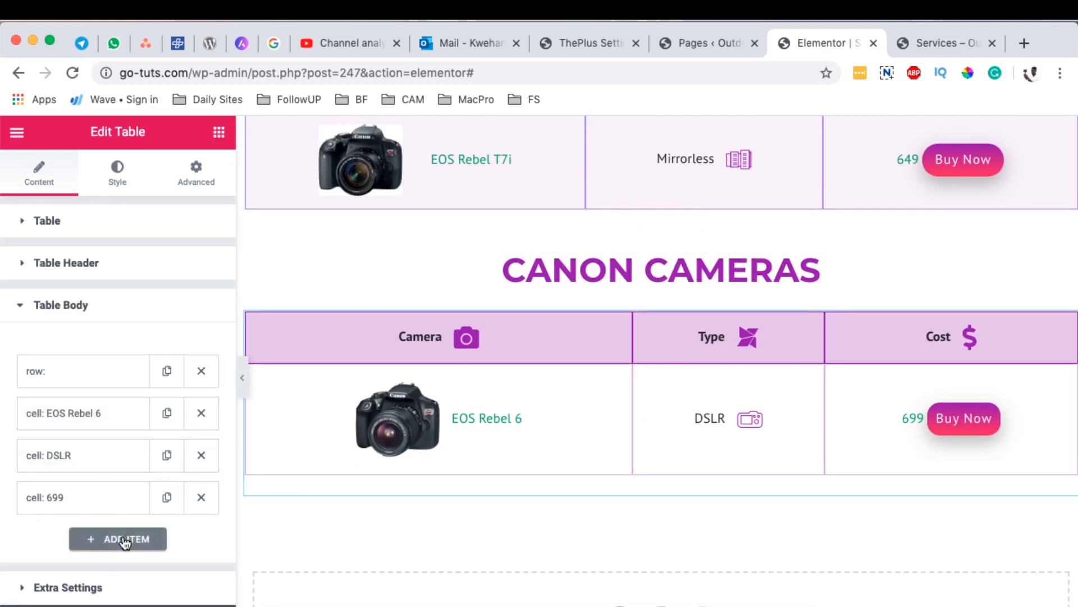
pyautogui.click(118, 538)
pyautogui.scroll(-3, 132, 503)
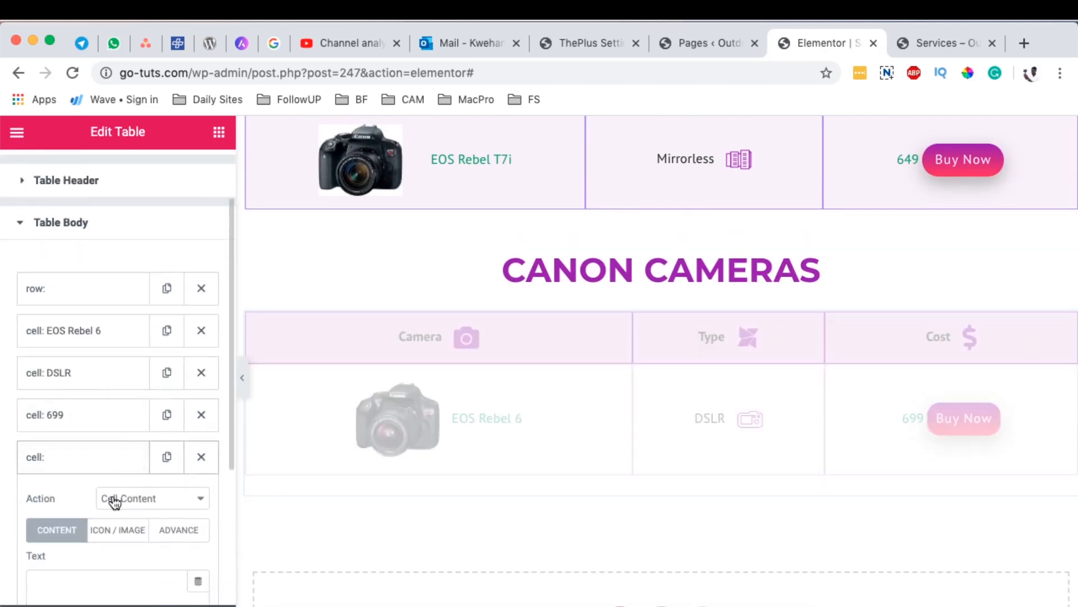
pyautogui.click(139, 500)
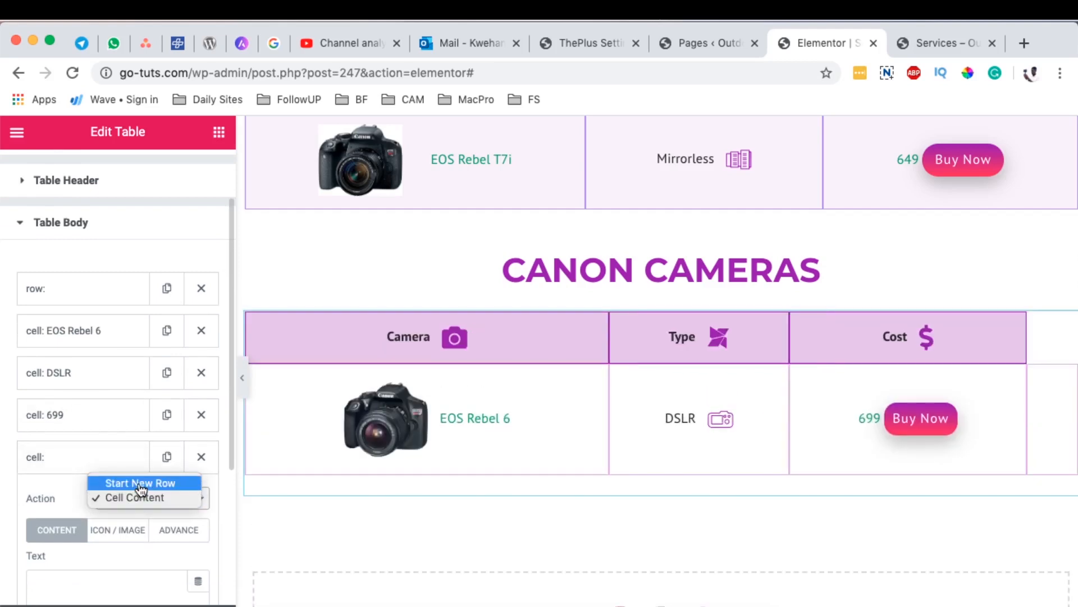
pyautogui.click(140, 484)
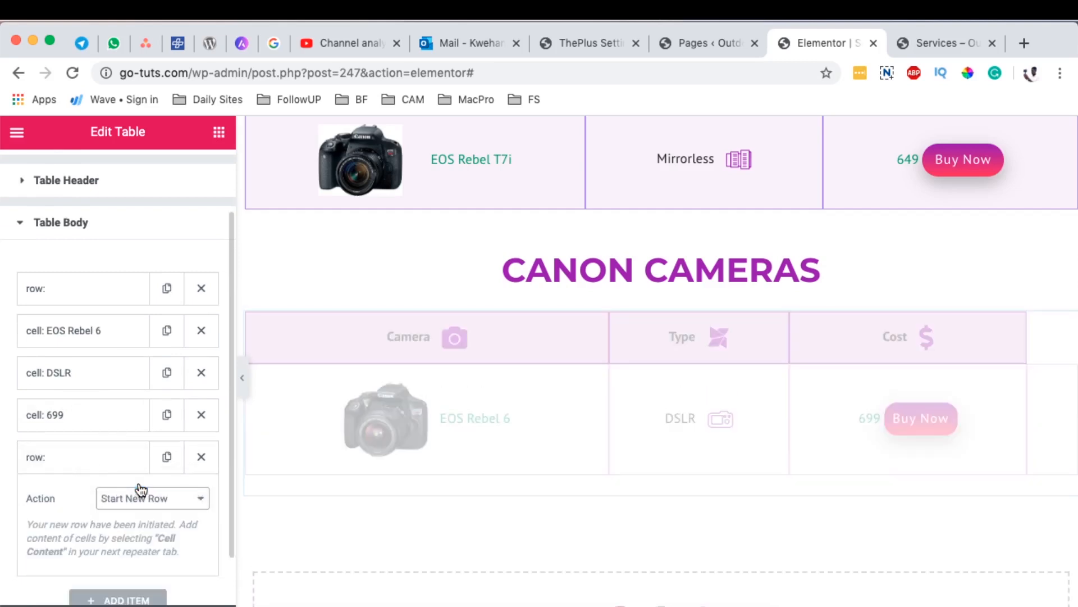
# Step: Add a content cell with the text "EOS 7D" to the new table row
pyautogui.scroll(-1, 78, 460)
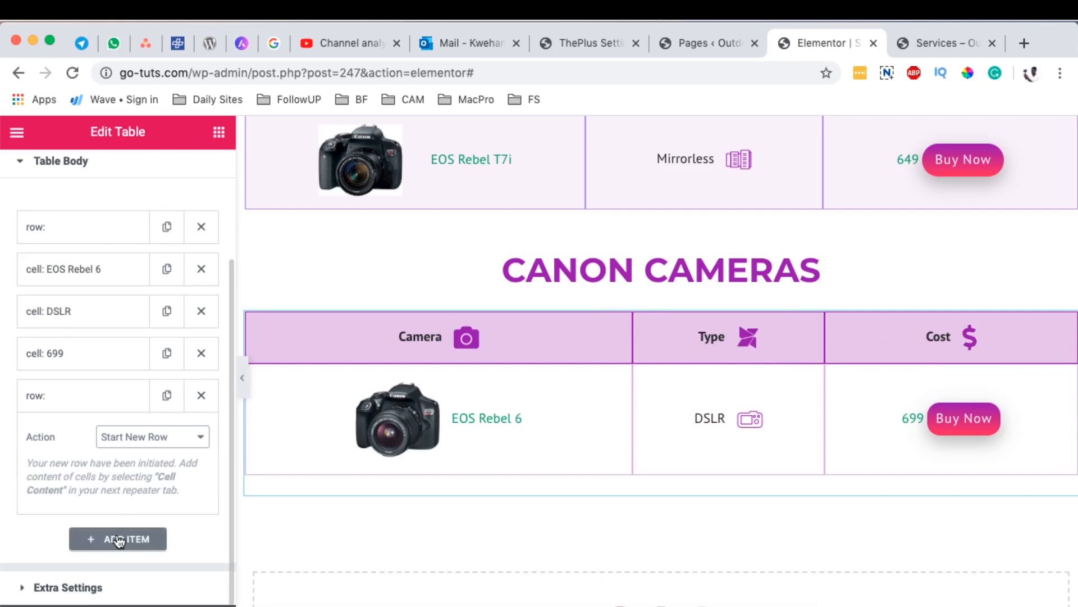
pyautogui.click(117, 540)
pyautogui.scroll(-3, 133, 455)
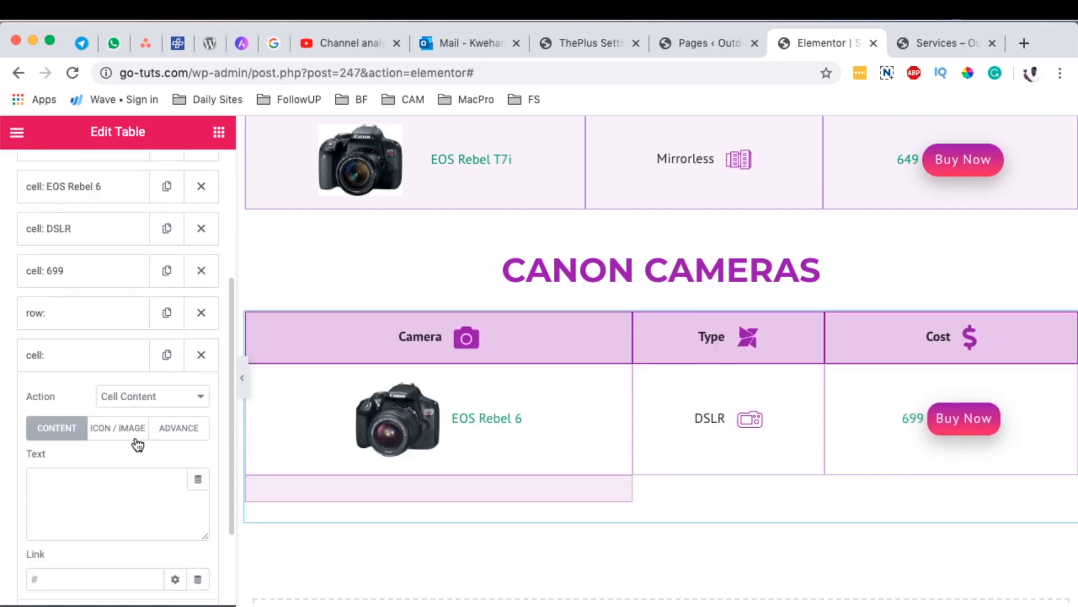
pyautogui.click(72, 480)
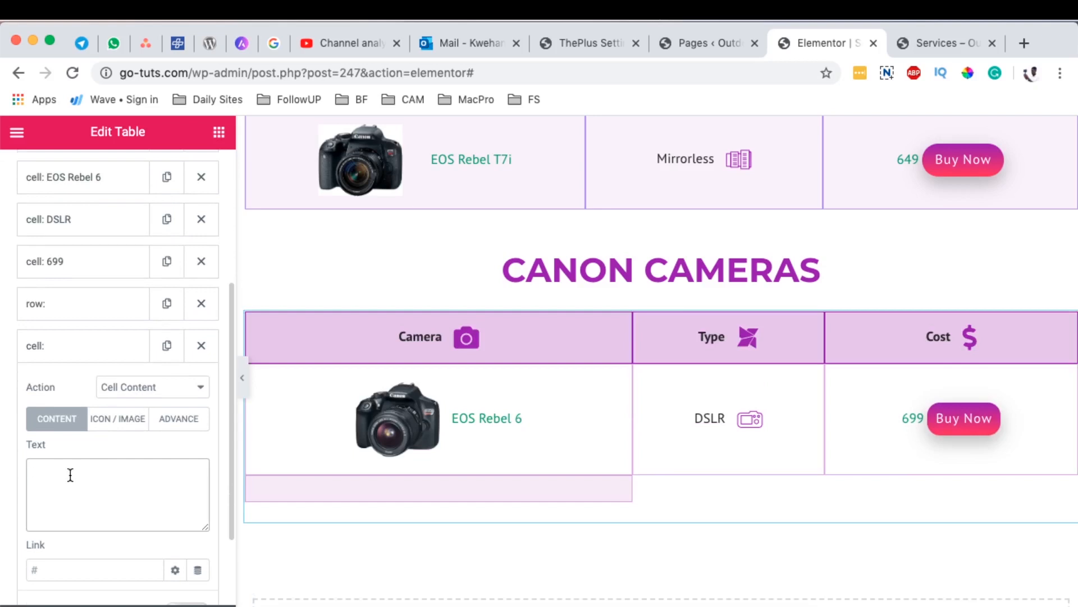
pyautogui.write('S')
pyautogui.write('EOS 7D')
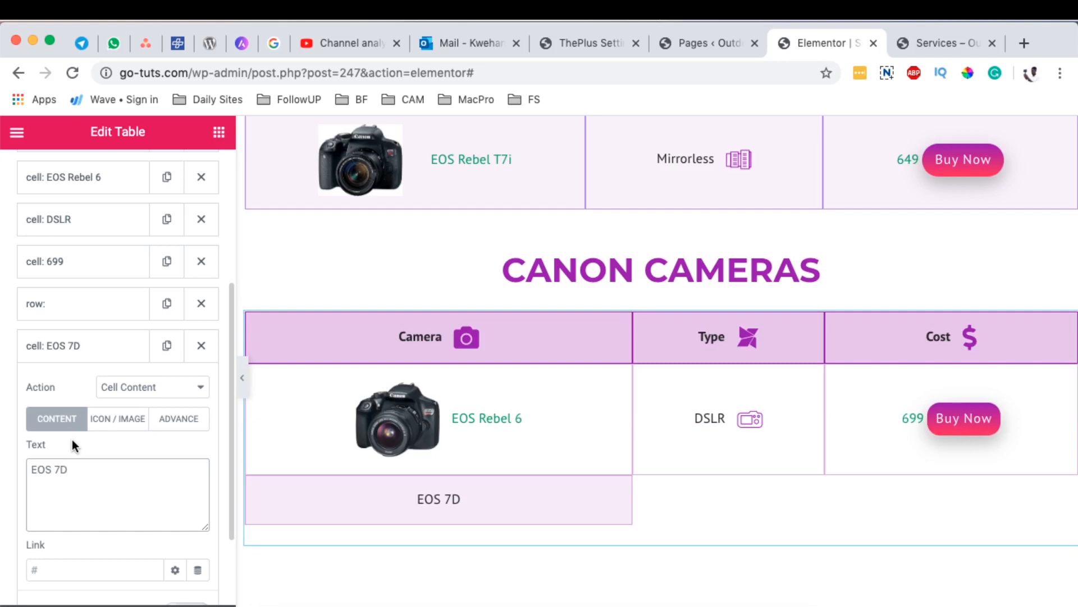
pyautogui.click(87, 351)
# Step: Add a content cell with the text "Mirrorless" after the EOS 7D cell
pyautogui.click(113, 388)
pyautogui.scroll(-5, 112, 482)
pyautogui.click(87, 382)
pyautogui.write('Mirr')
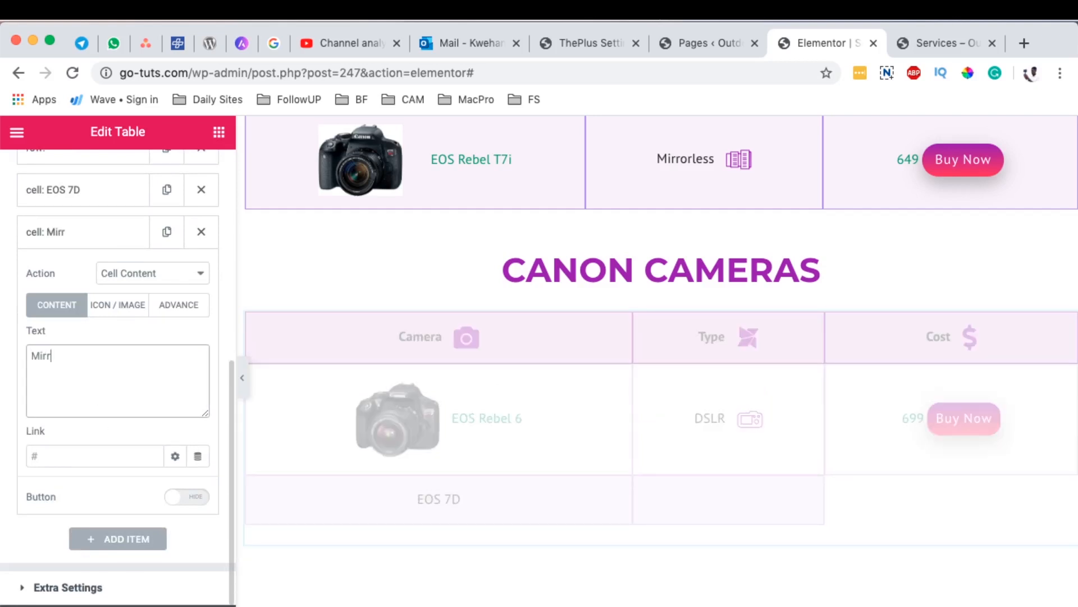
pyautogui.write('orless')
pyautogui.click(87, 231)
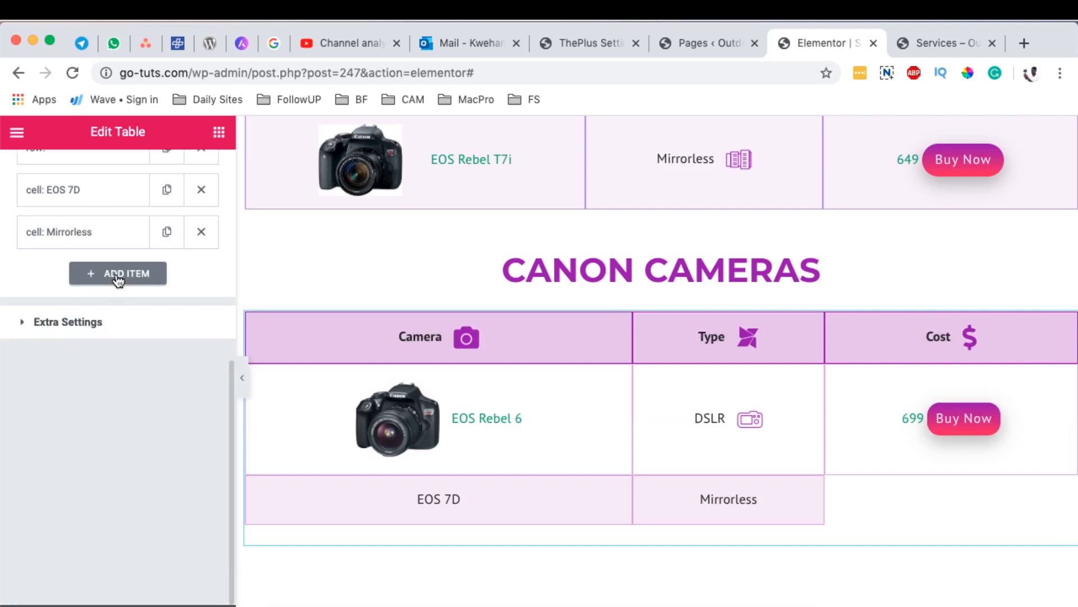
# Step: Add a content cell with the text "799" as the cost of the EOS 7D
pyautogui.click(118, 276)
pyautogui.scroll(-5, 85, 506)
pyautogui.click(91, 521)
pyautogui.write('799')
pyautogui.click(84, 385)
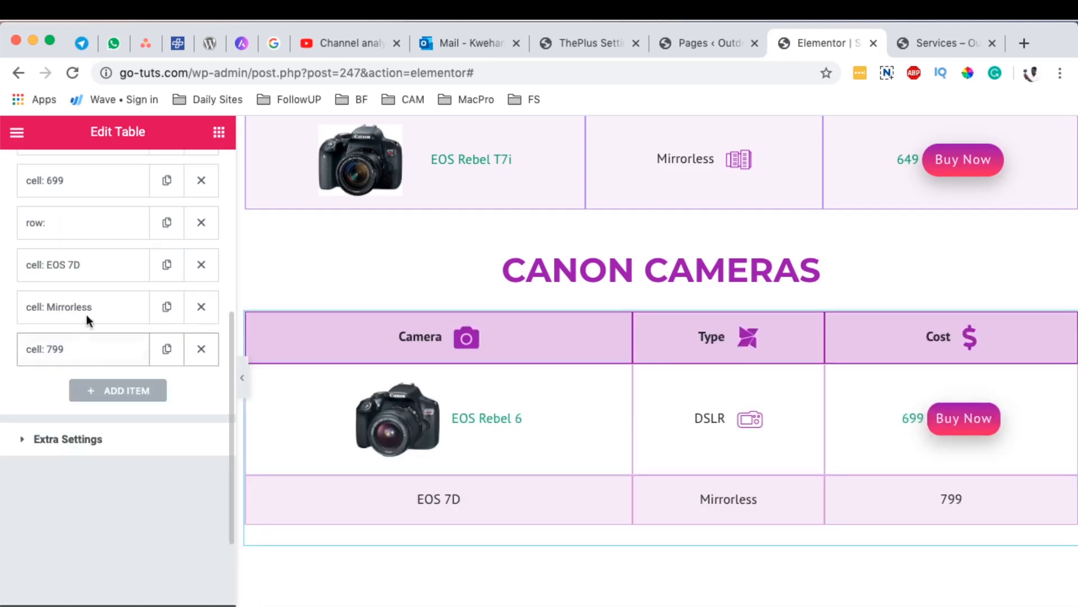
# Step: Add an image to the EOS 7D cell, inserting the Canon camera body without a lens from the media library
pyautogui.click(75, 265)
pyautogui.scroll(-1, 121, 439)
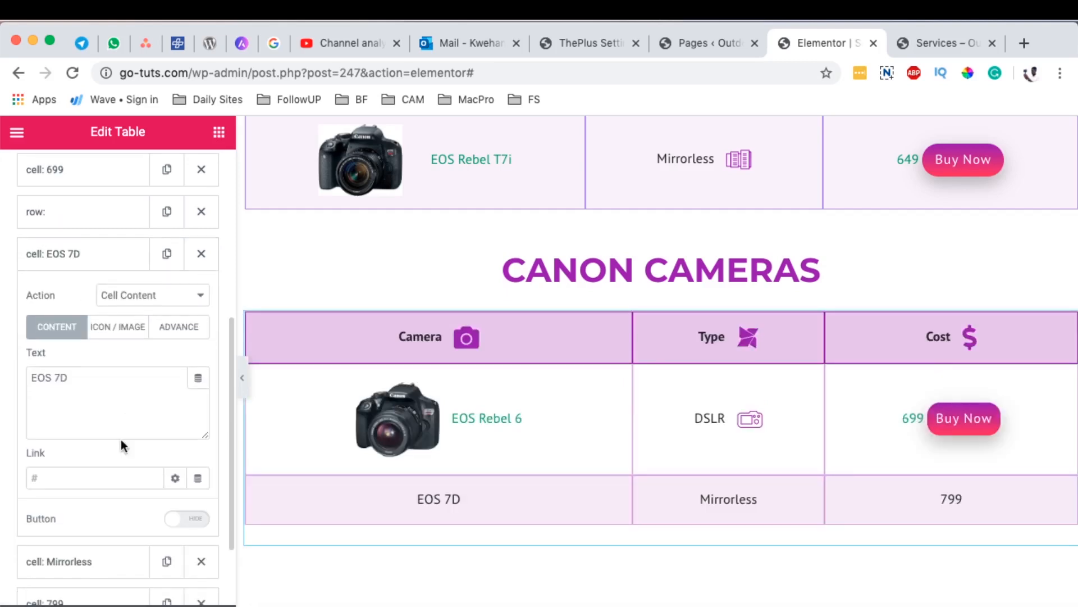
pyautogui.click(118, 326)
pyautogui.click(128, 419)
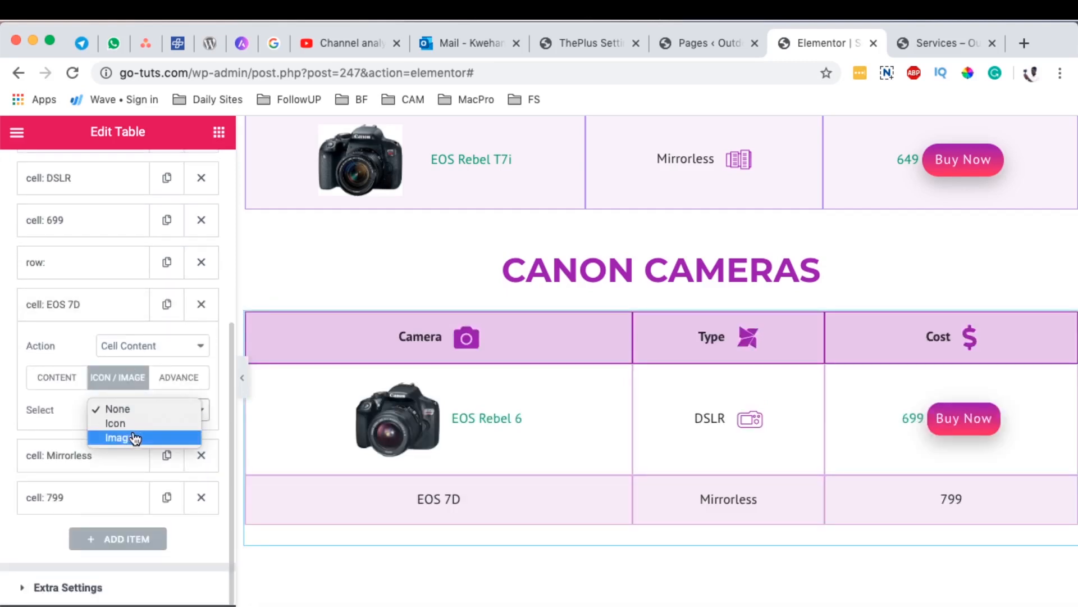
pyautogui.click(126, 437)
pyautogui.click(118, 488)
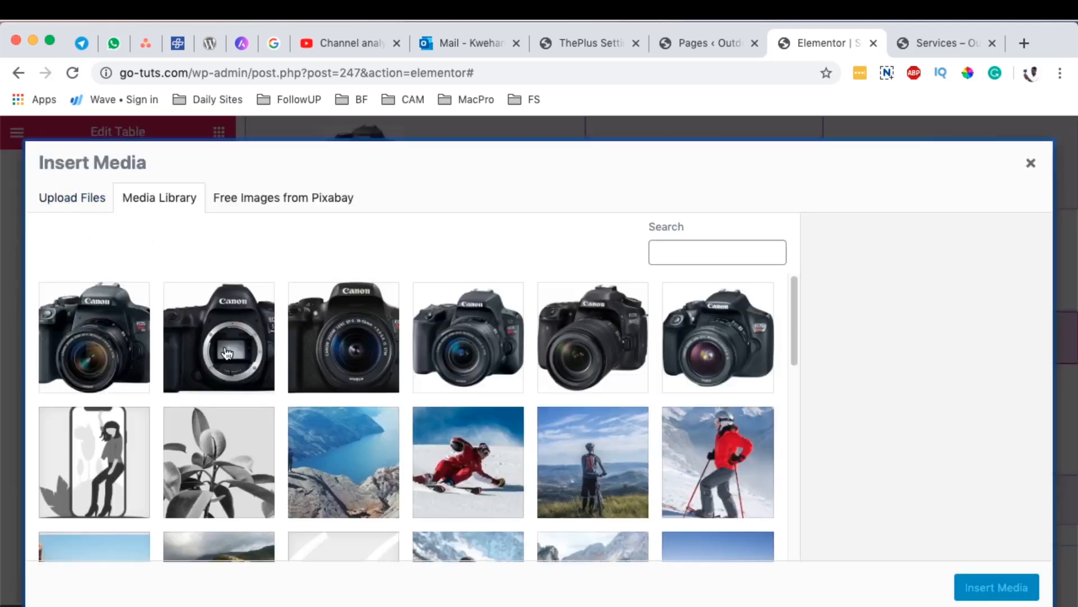
pyautogui.click(219, 337)
pyautogui.click(996, 587)
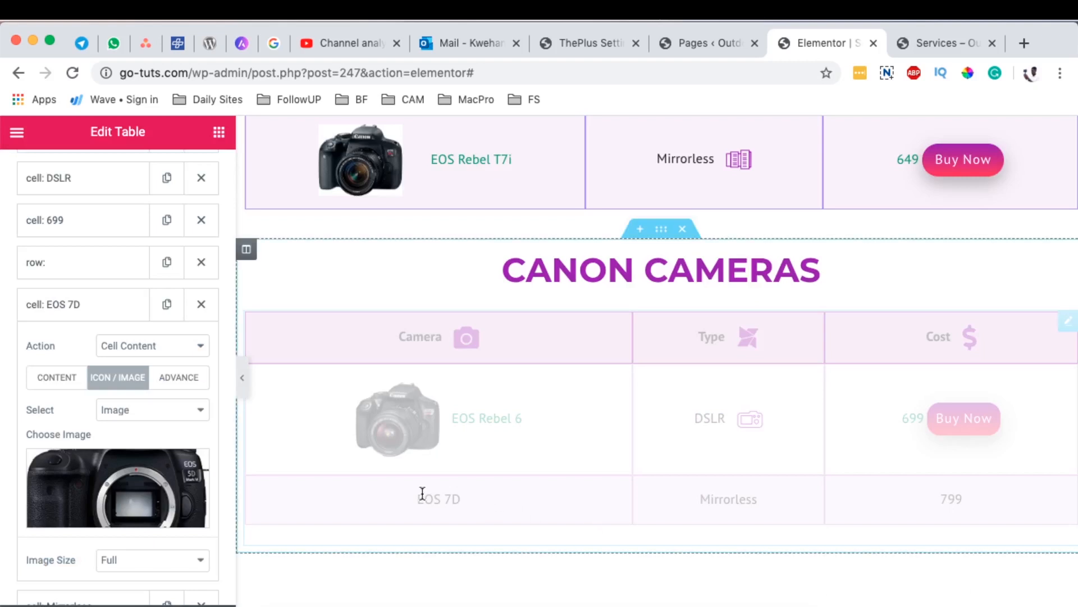
# Step: Give the EOS 7D row's Mirrorless cell the Camera 5 icon from the Icons Mind font
pyautogui.scroll(-2, 181, 497)
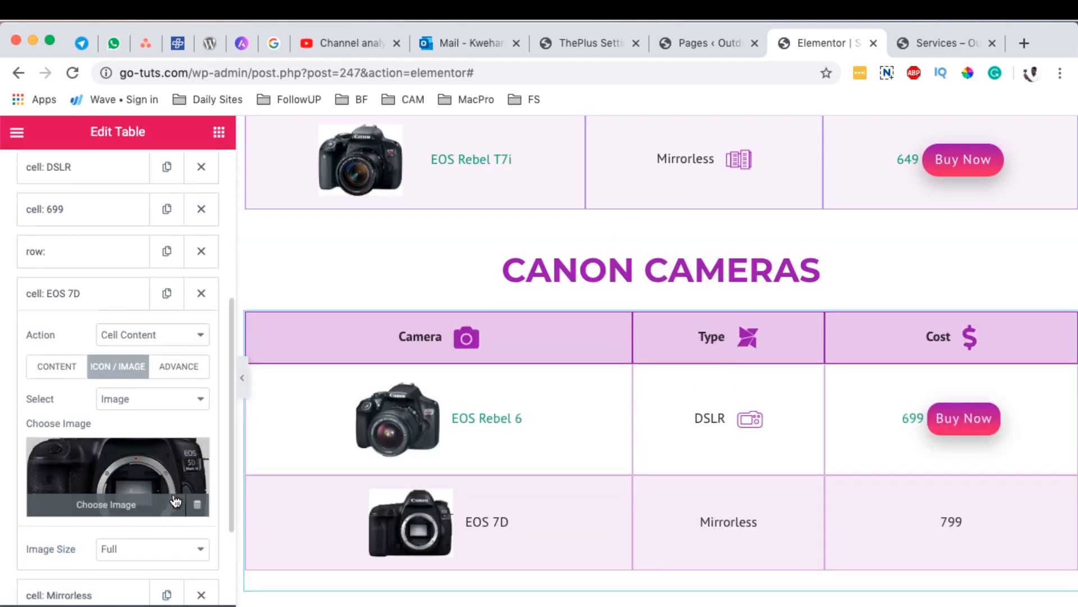
pyautogui.scroll(-3, 181, 497)
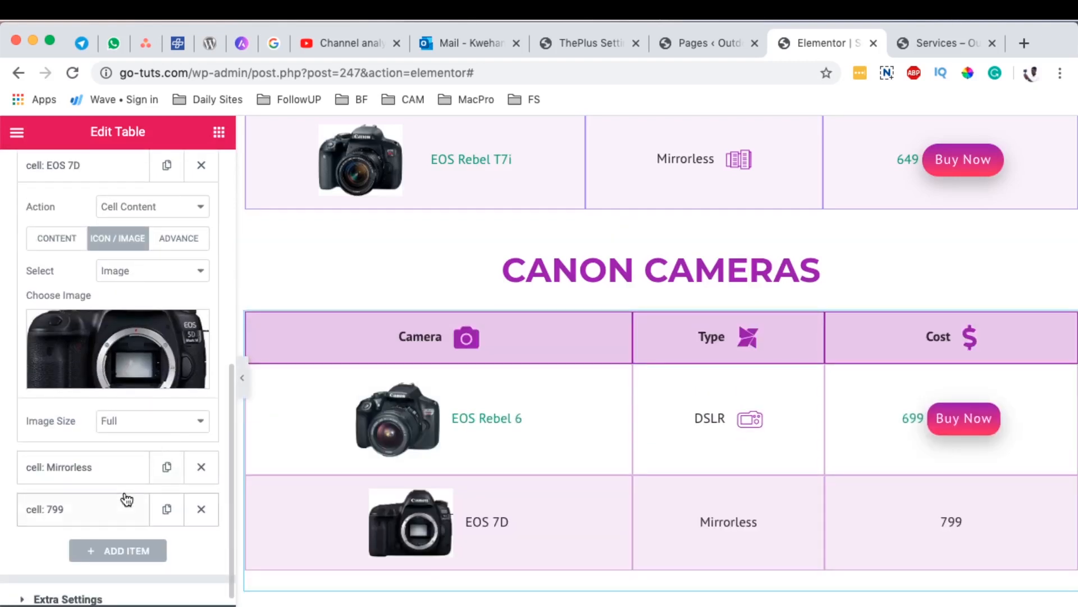
pyautogui.scroll(-5, 575, 548)
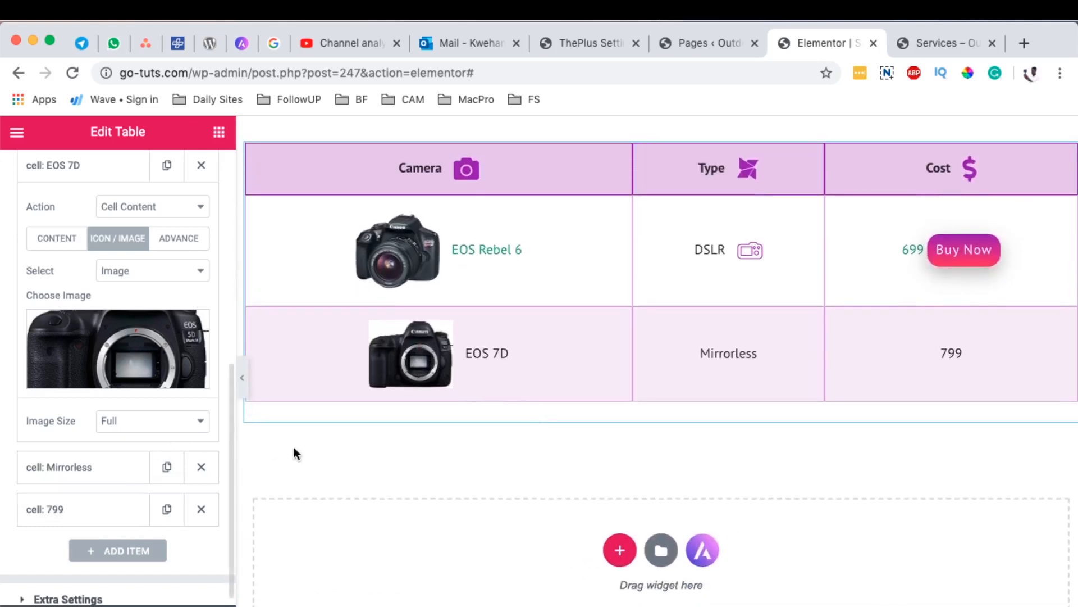
pyautogui.click(94, 468)
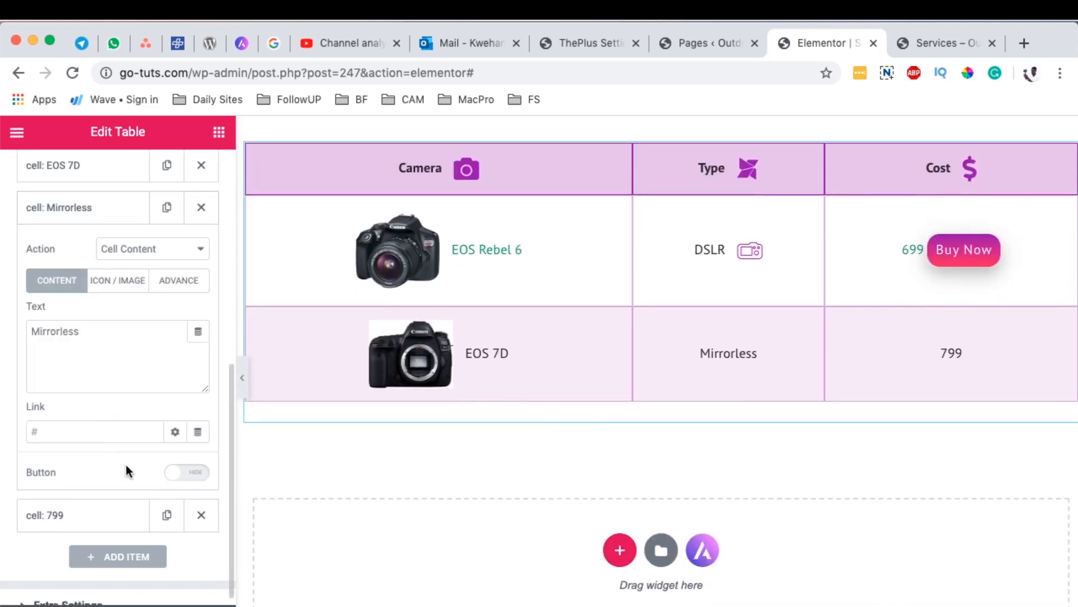
pyautogui.click(131, 283)
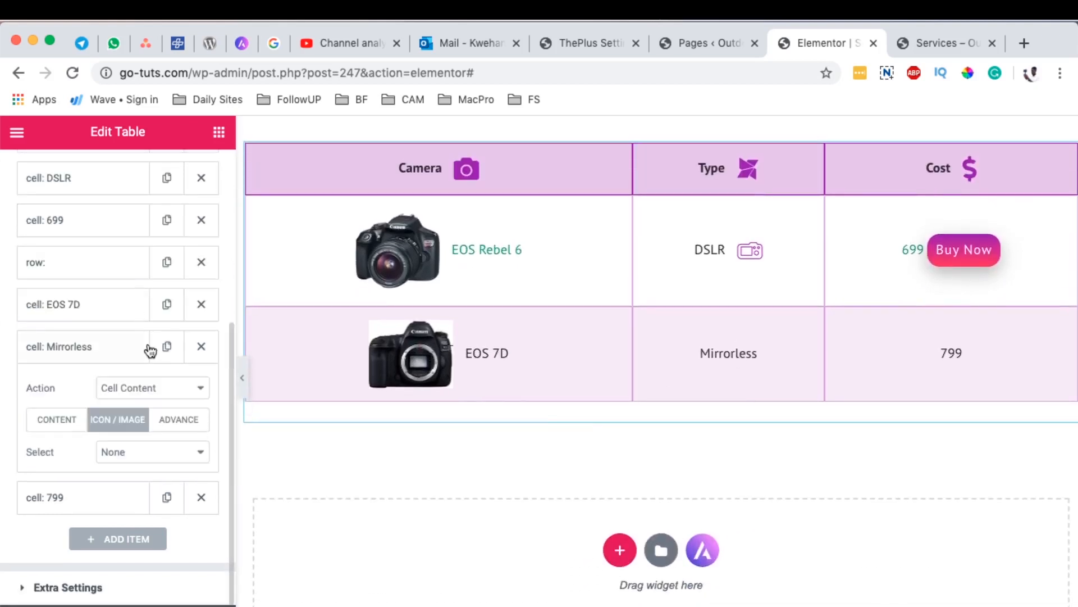
pyautogui.click(152, 460)
pyautogui.click(150, 468)
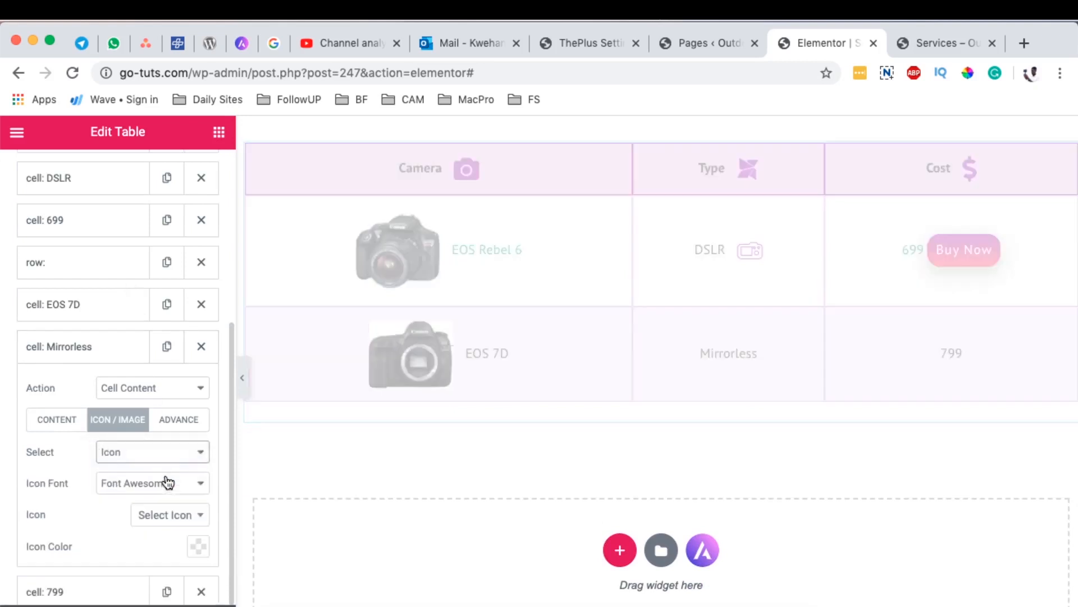
pyautogui.click(164, 491)
pyautogui.click(166, 499)
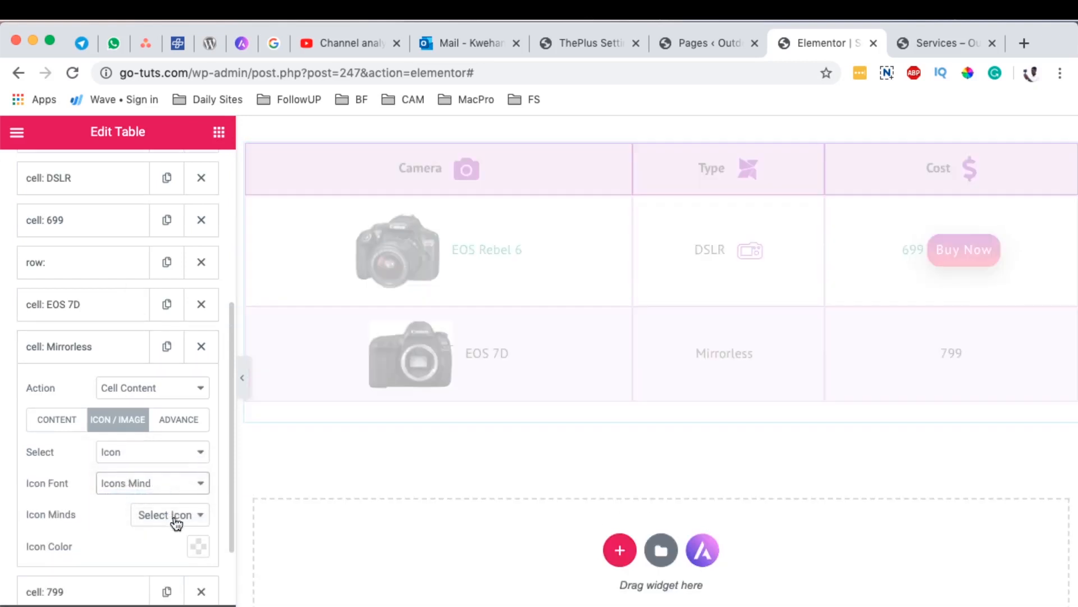
pyautogui.click(173, 517)
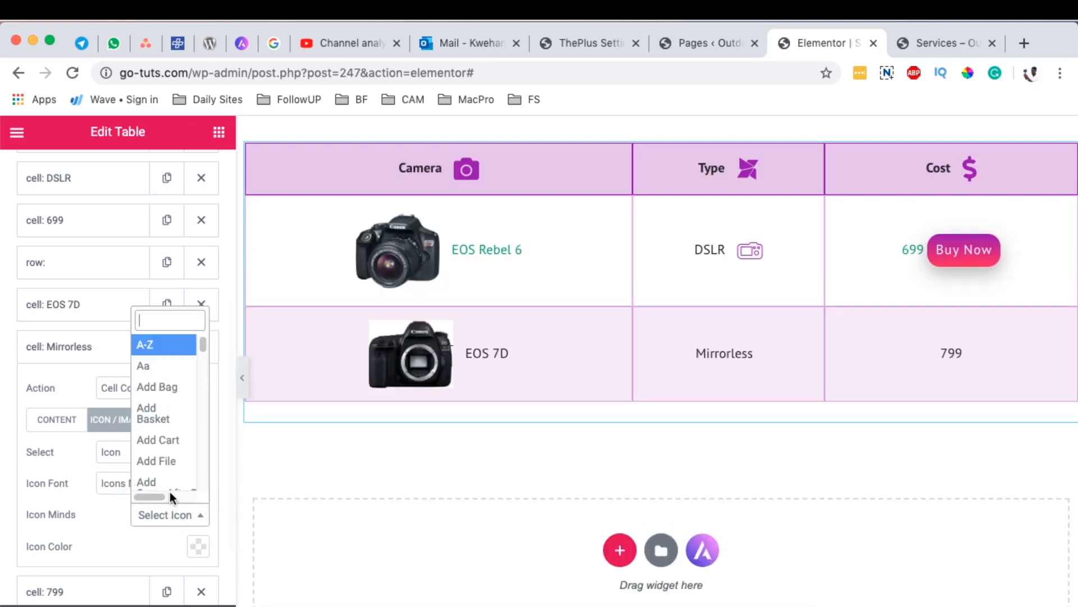
pyautogui.write('cam')
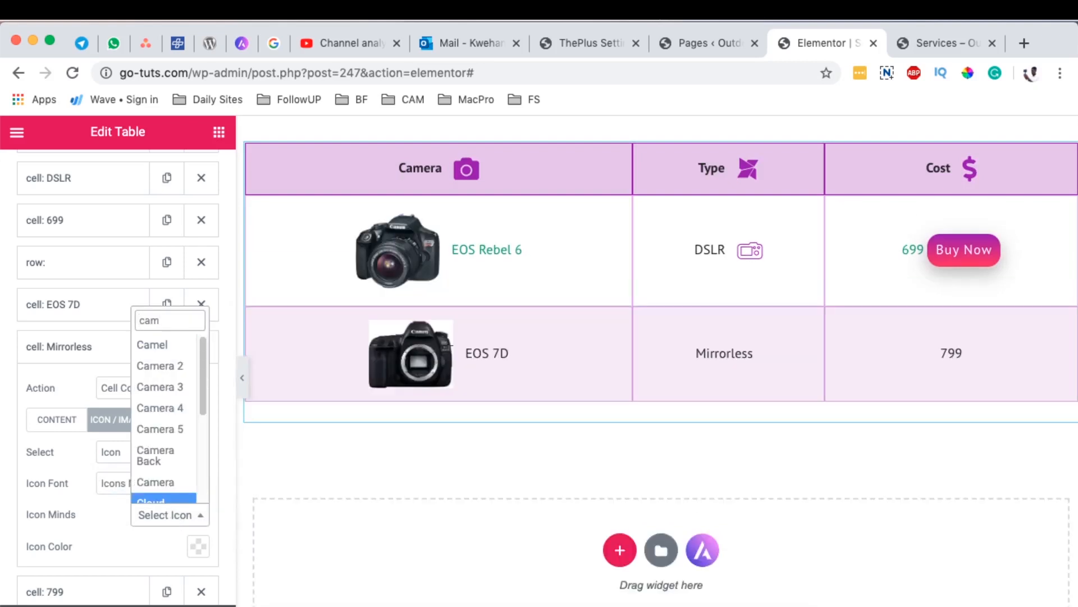
pyautogui.click(171, 421)
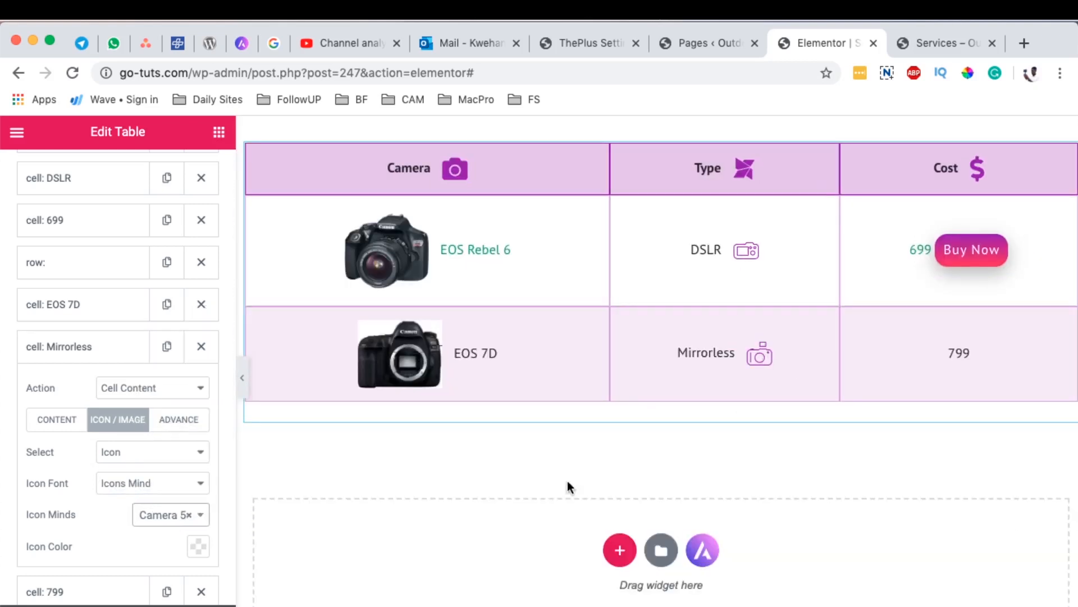
# Step: Paste the copied Amazon product URL as the 799 cell's text link and set it to open in a new window
pyautogui.scroll(-3, 129, 528)
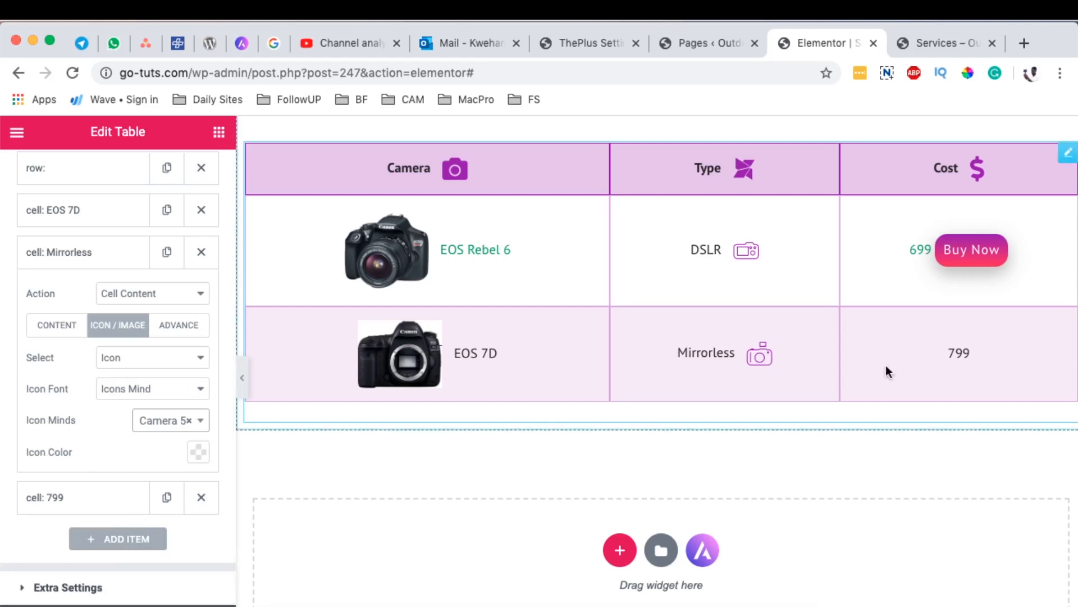
pyautogui.click(75, 497)
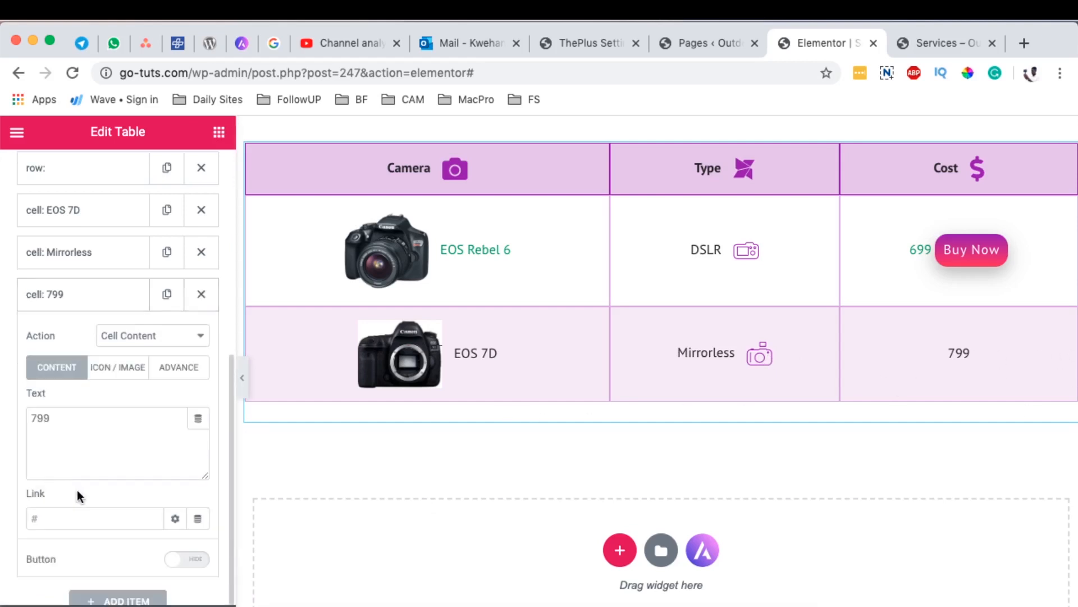
pyautogui.click(69, 497)
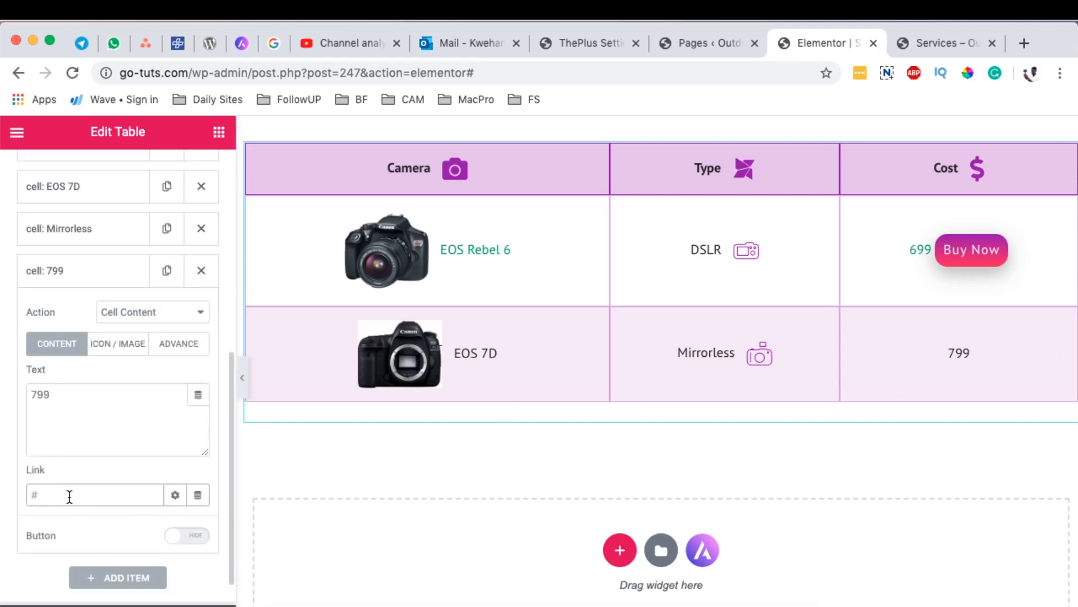
pyautogui.press('super+v')
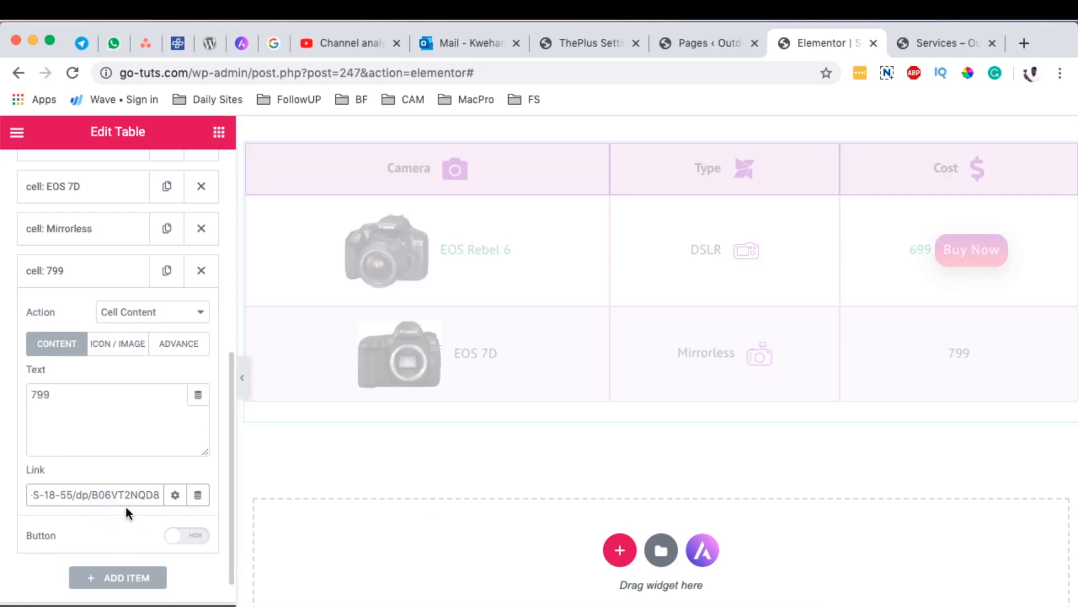
pyautogui.click(175, 494)
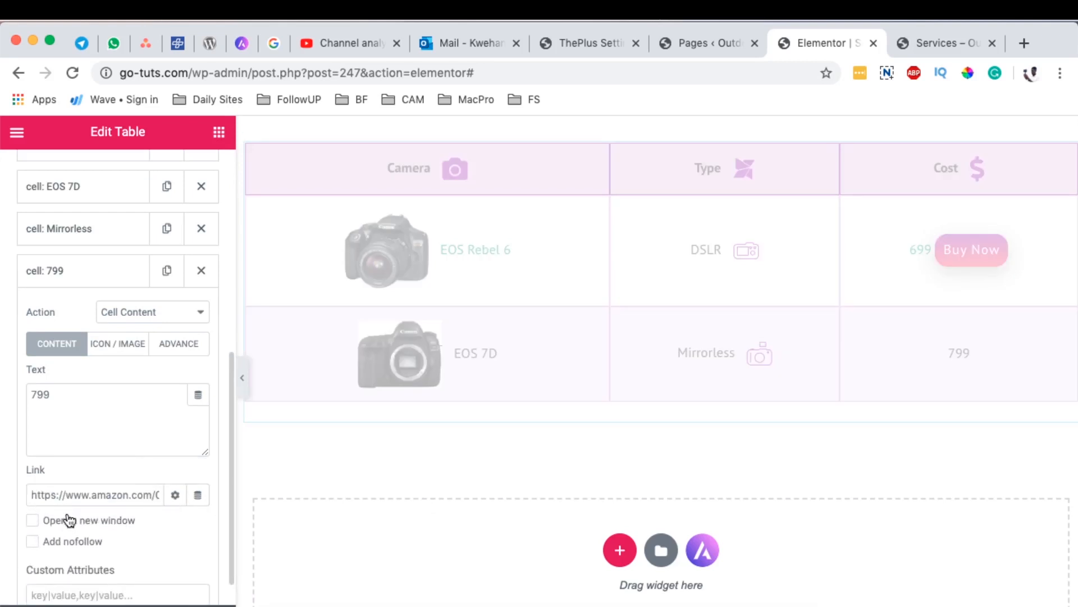
pyautogui.click(32, 520)
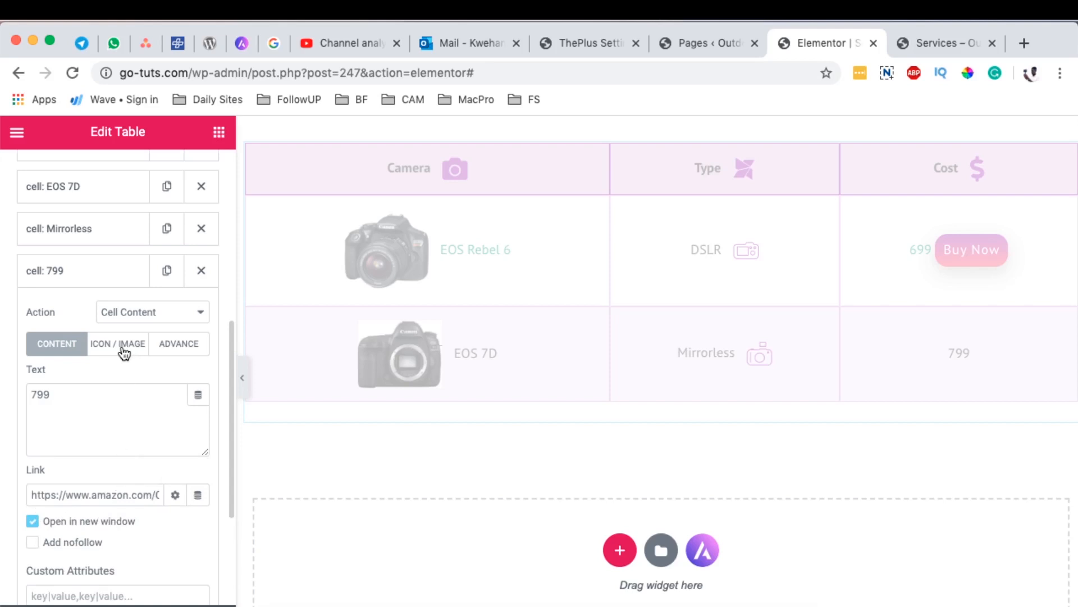
# Step: Show a button in the 799 cell and set its text to "Auction"
pyautogui.scroll(-5, 118, 446)
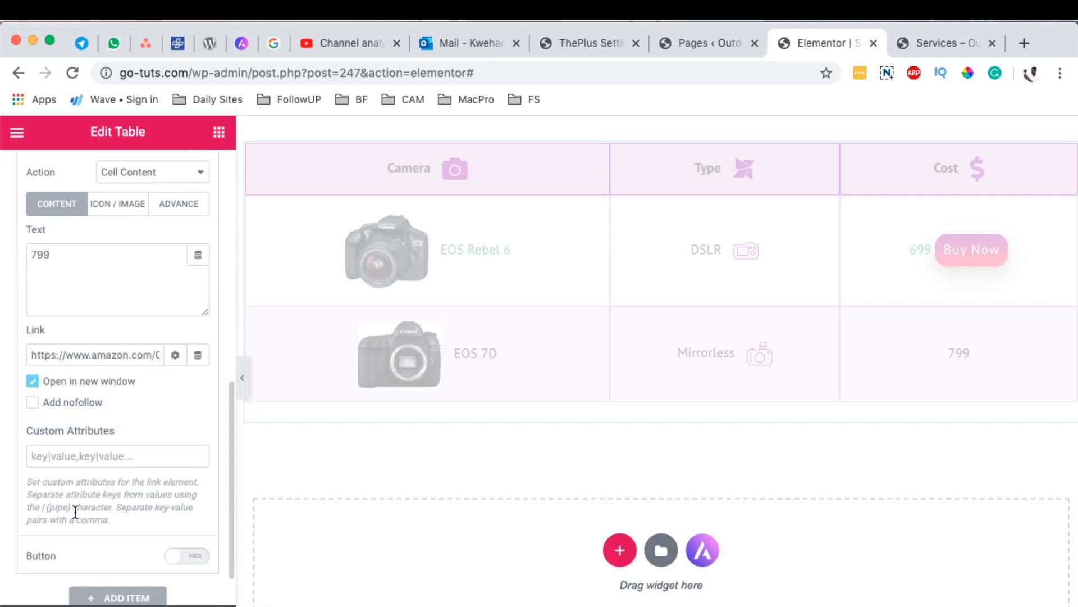
pyautogui.click(186, 556)
pyautogui.scroll(-2, 93, 543)
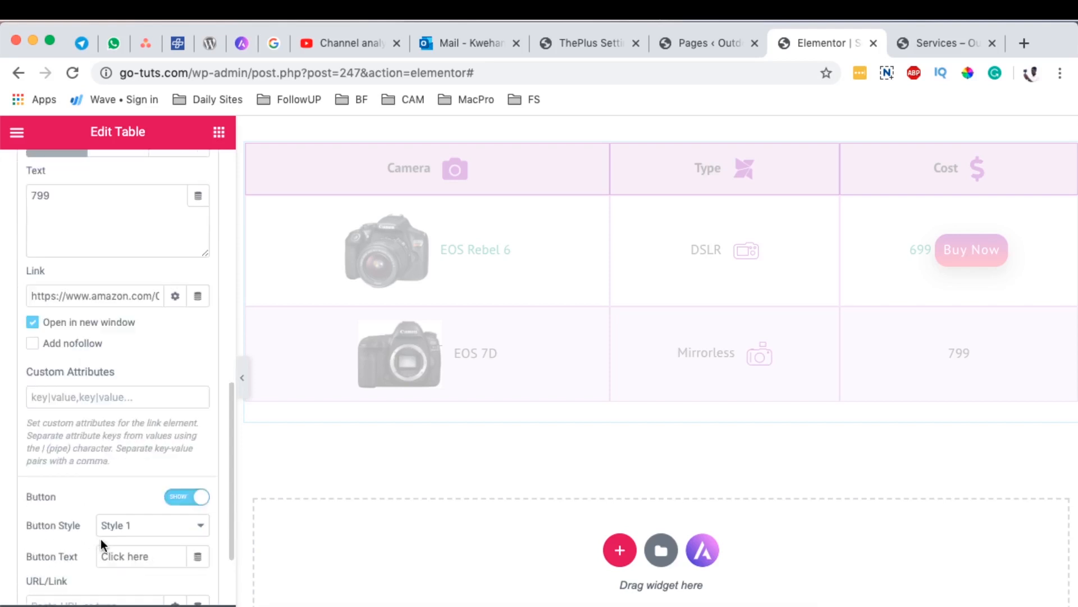
pyautogui.tripleClick(148, 553)
pyautogui.write('Auction')
# Step: Paste the copied Amazon URL as the Auction button's link, set to open in a new window with nofollow
pyautogui.scroll(-1, 144, 574)
pyautogui.scroll(-1, 150, 564)
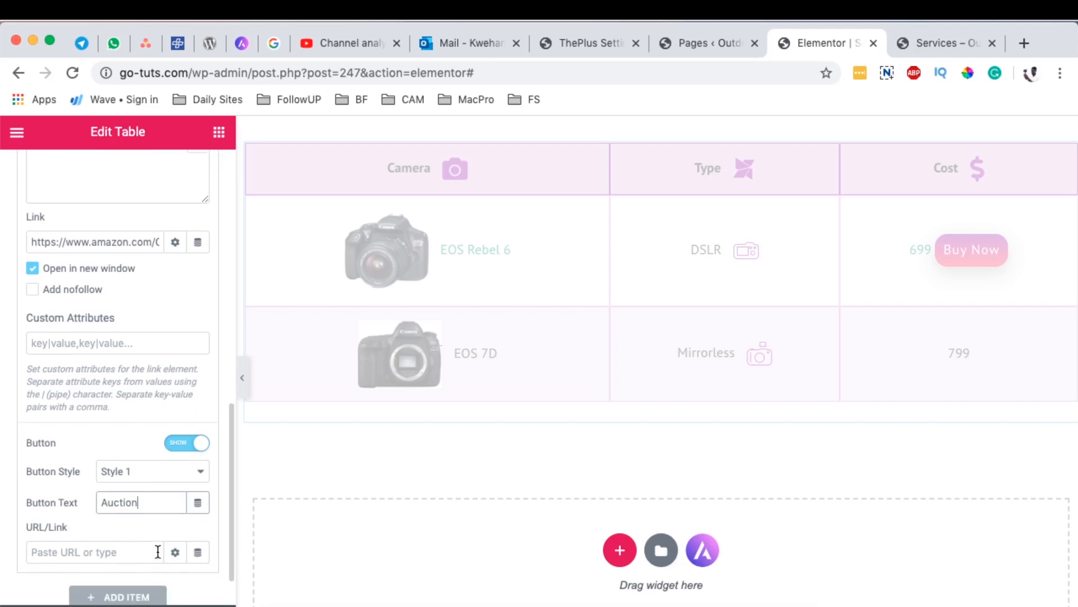
pyautogui.click(115, 554)
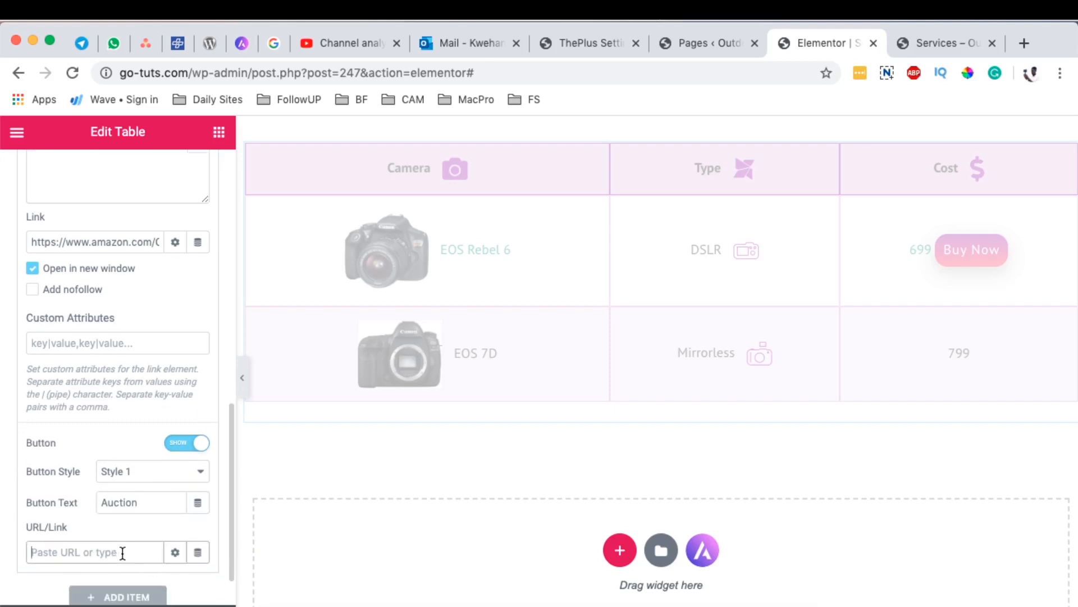
pyautogui.press('super+v')
pyautogui.click(175, 552)
pyautogui.scroll(-3, 179, 567)
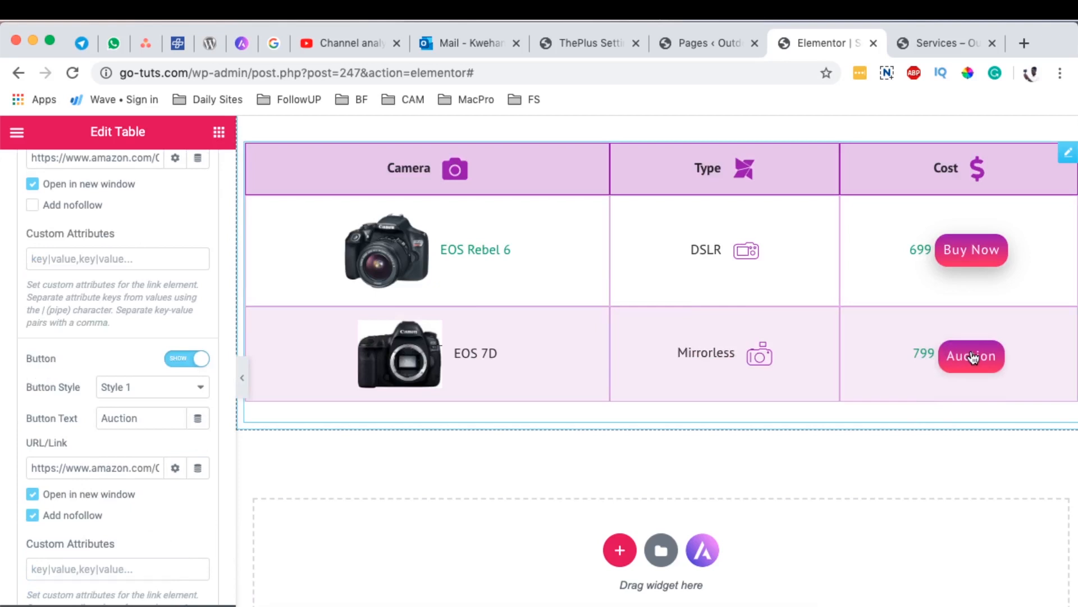
# Step: Turn off opening in a new window for the 799 cell's text link and clear its URL
pyautogui.scroll(1, 168, 352)
pyautogui.scroll(1, 166, 352)
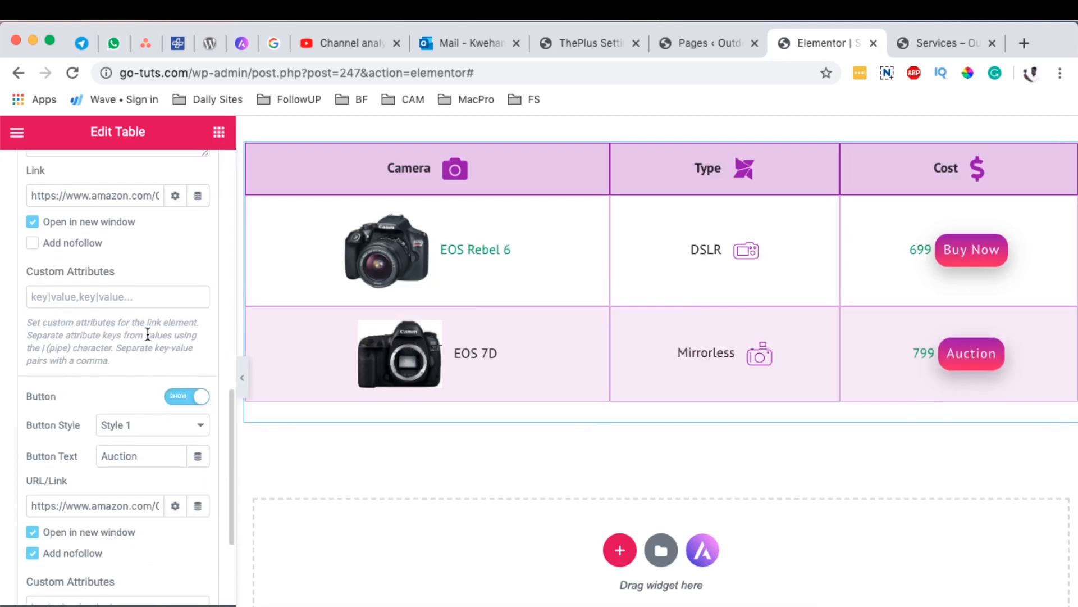
pyautogui.click(101, 231)
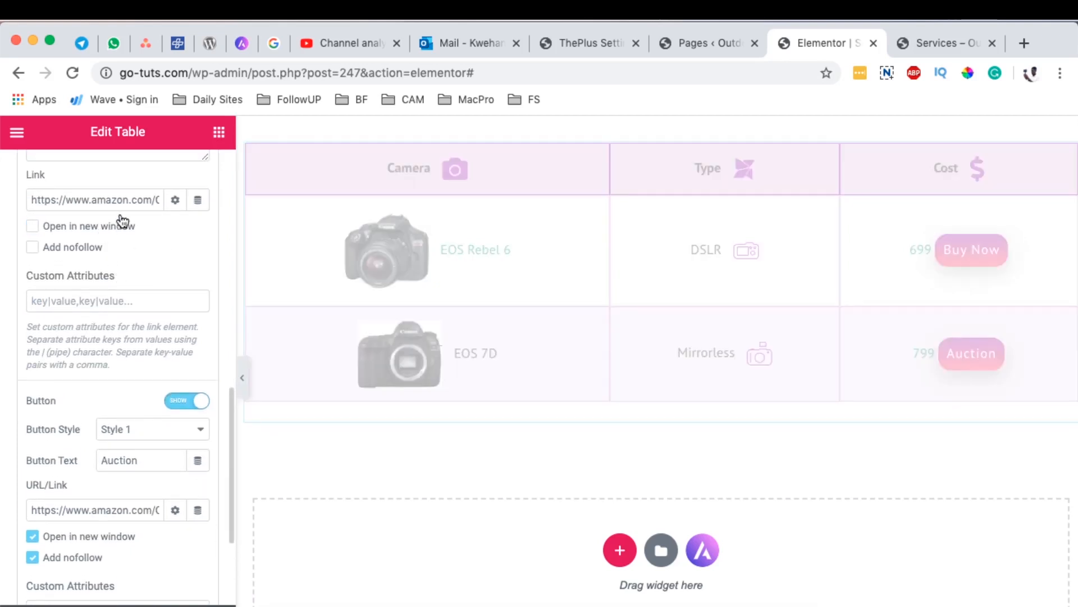
pyautogui.tripleClick(128, 203)
pyautogui.press('BackSpace')
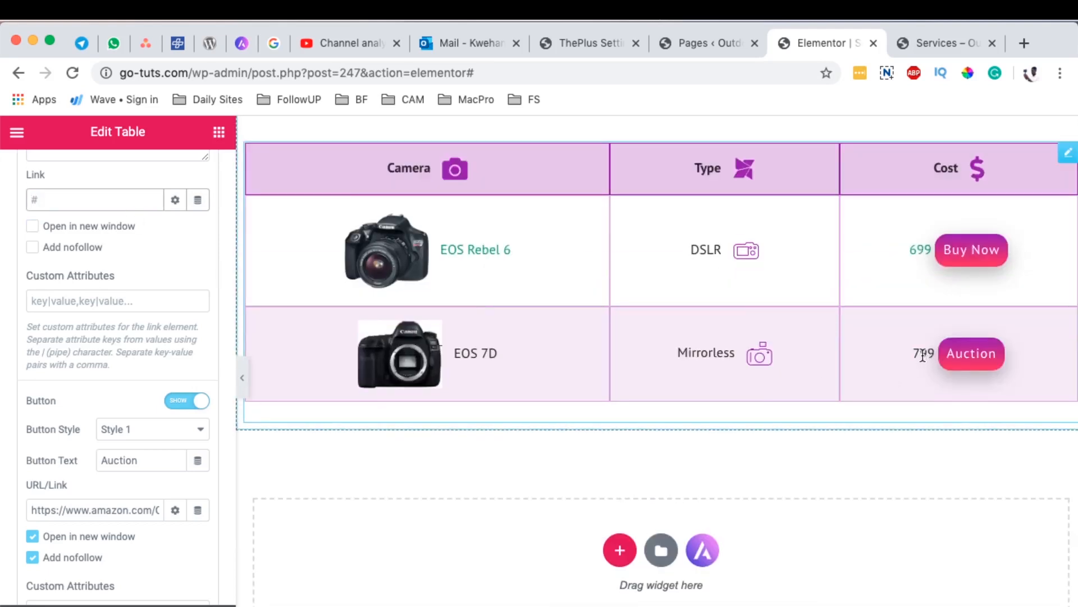
# Step: Add the Font Awesome dollar icon to the 799 cell
pyautogui.scroll(3, 679, 501)
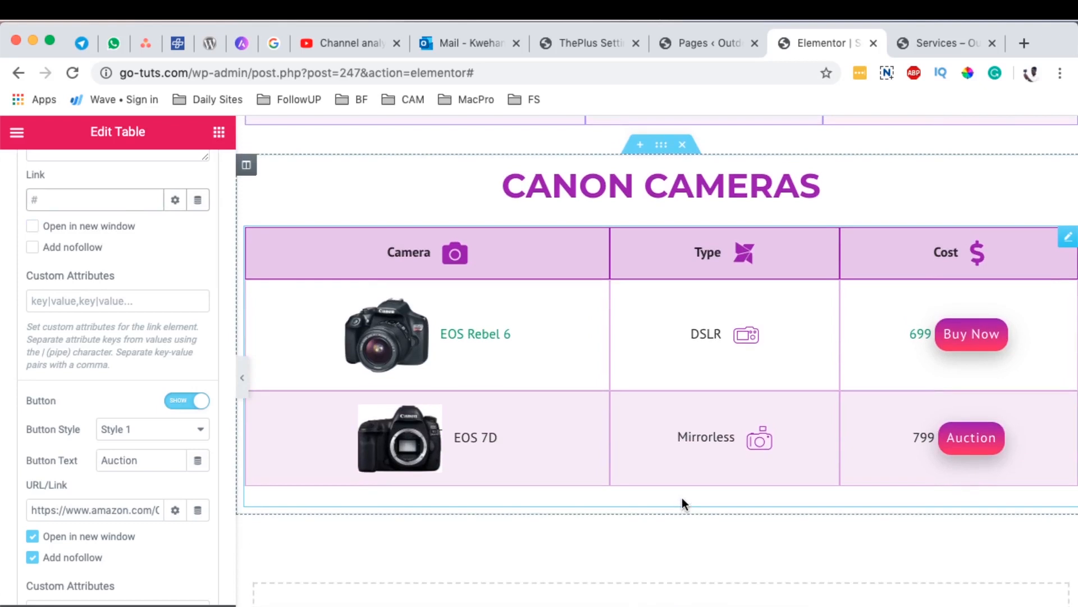
pyautogui.scroll(5, 102, 245)
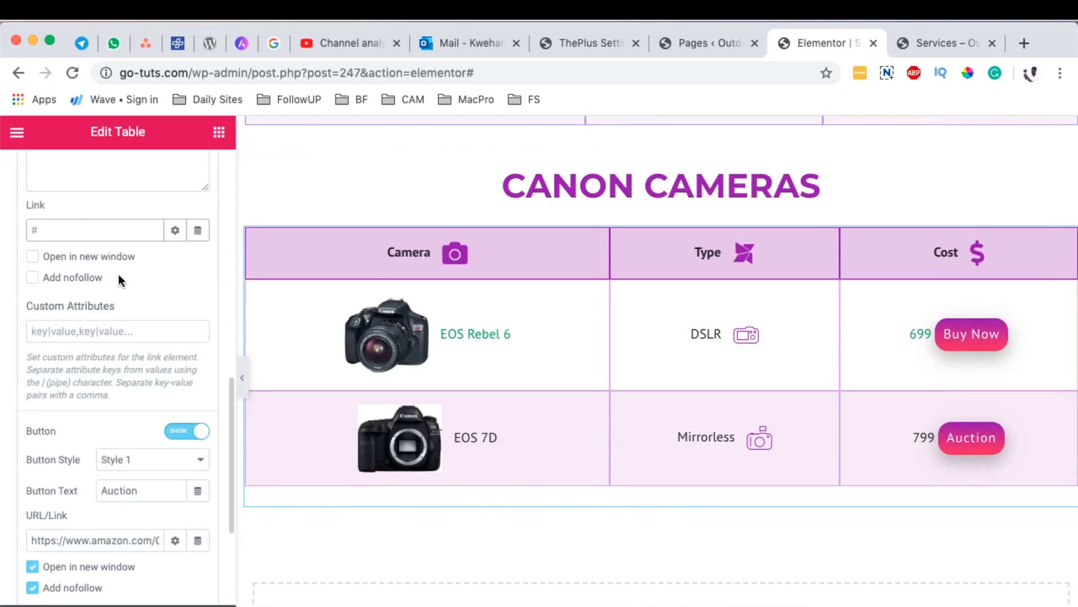
pyautogui.click(119, 209)
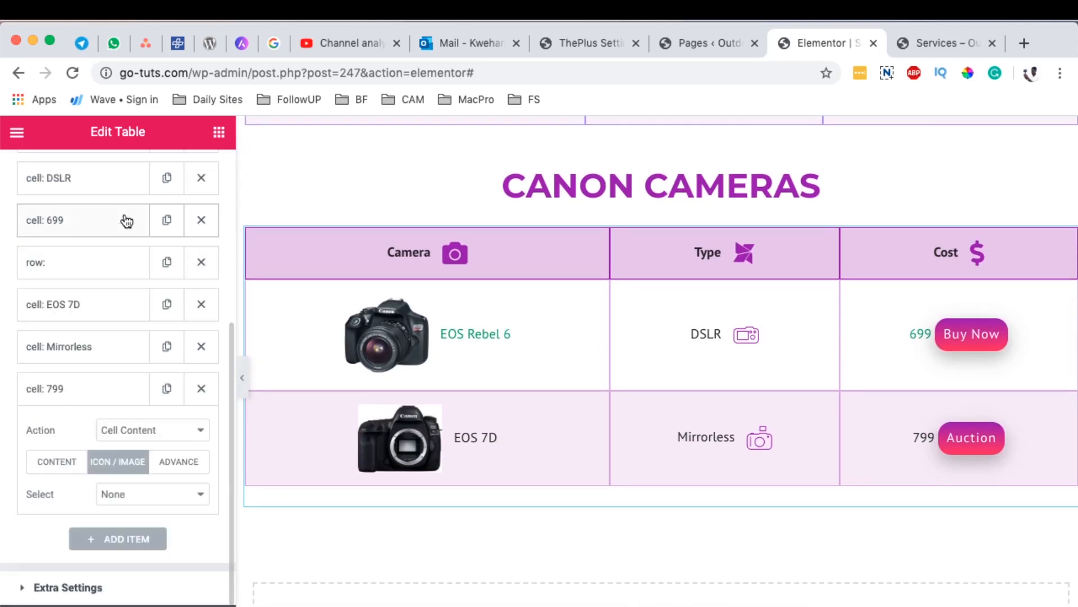
pyautogui.click(160, 496)
pyautogui.click(153, 508)
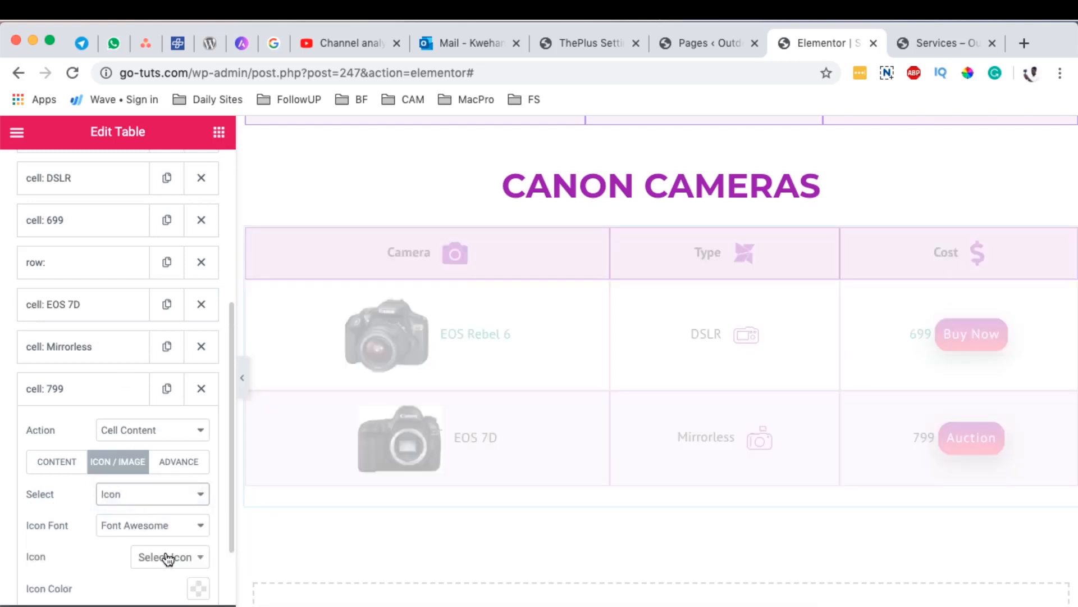
pyautogui.click(179, 556)
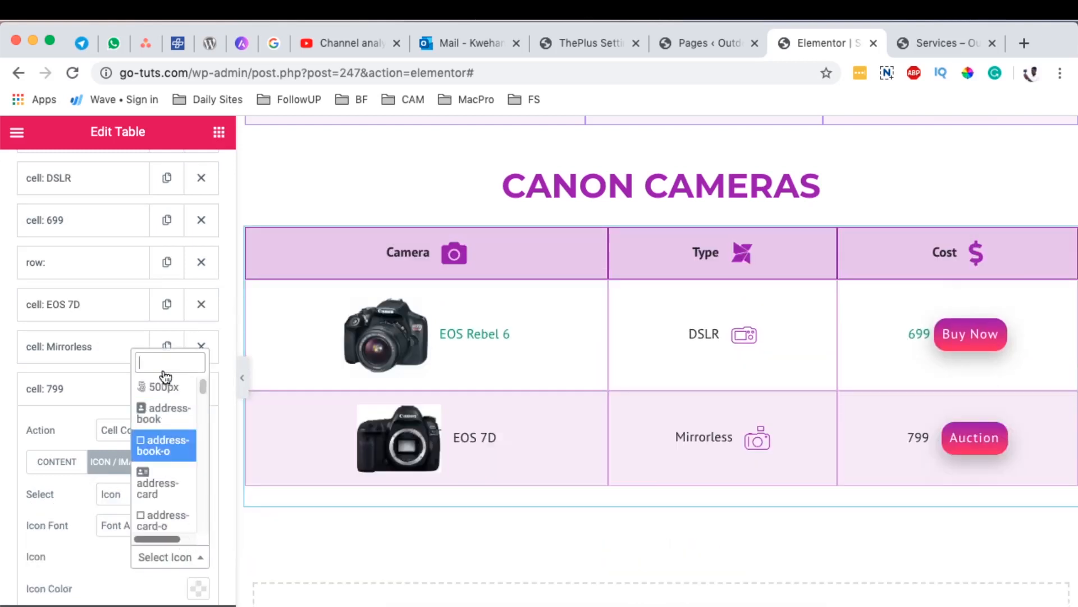
pyautogui.write('do')
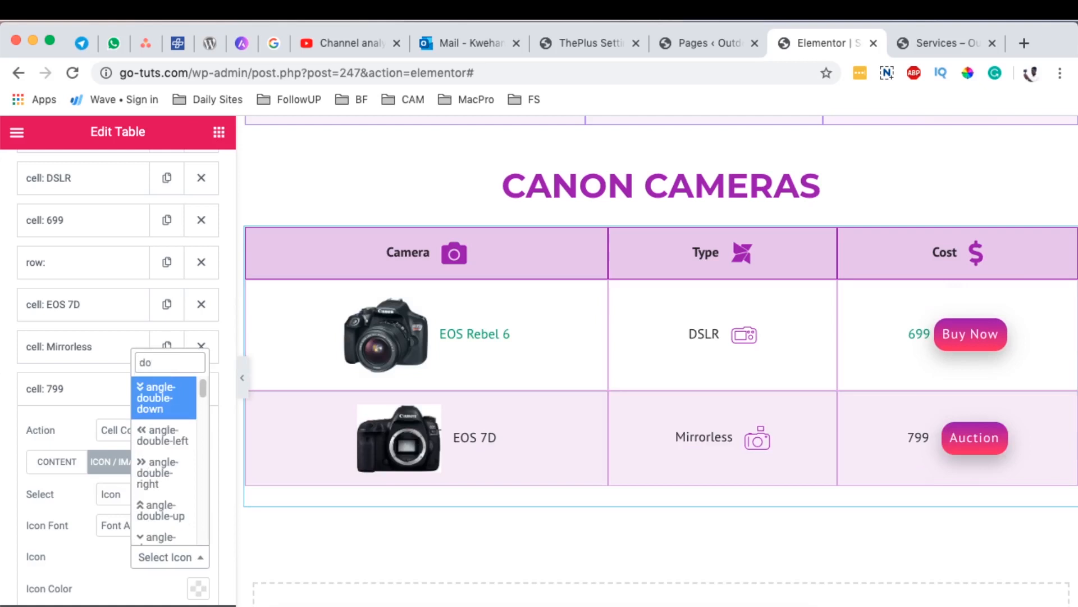
pyautogui.write('l')
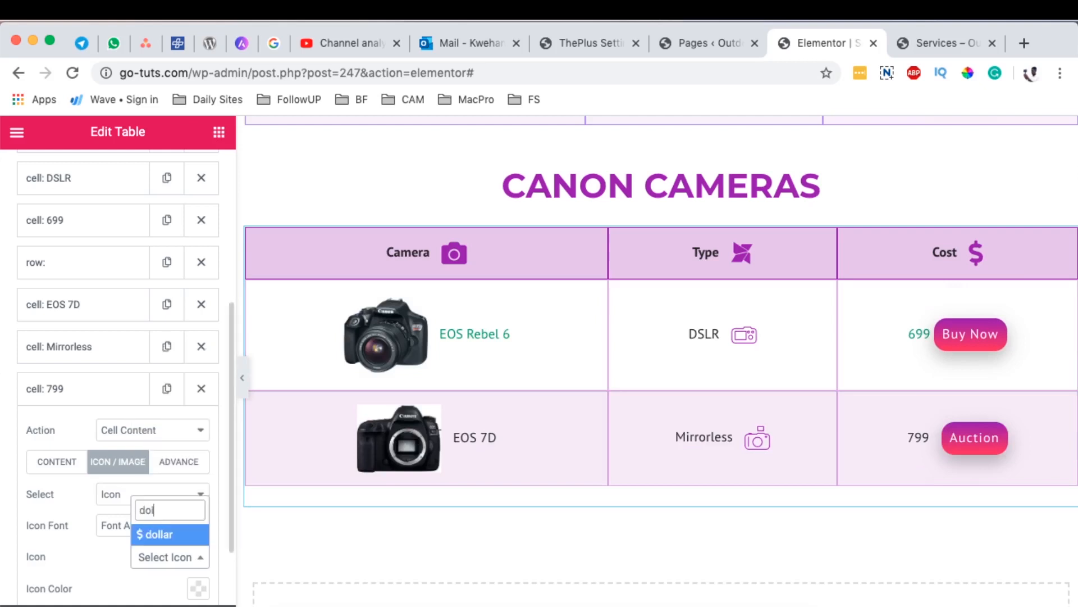
pyautogui.click(150, 538)
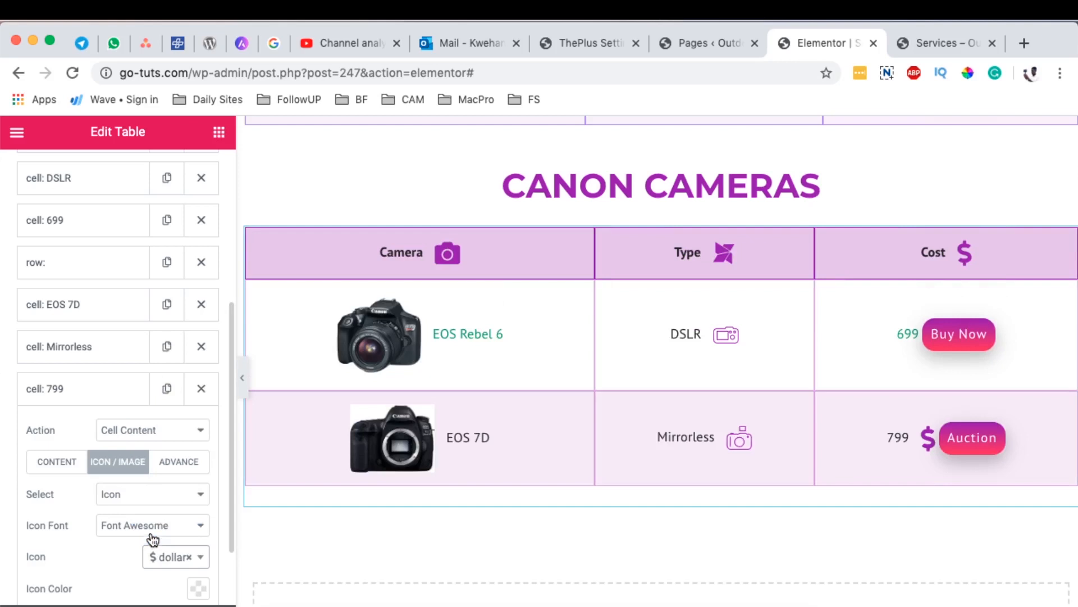
# Step: Clear the dollar icon from the 799 cell
pyautogui.scroll(-3, 152, 539)
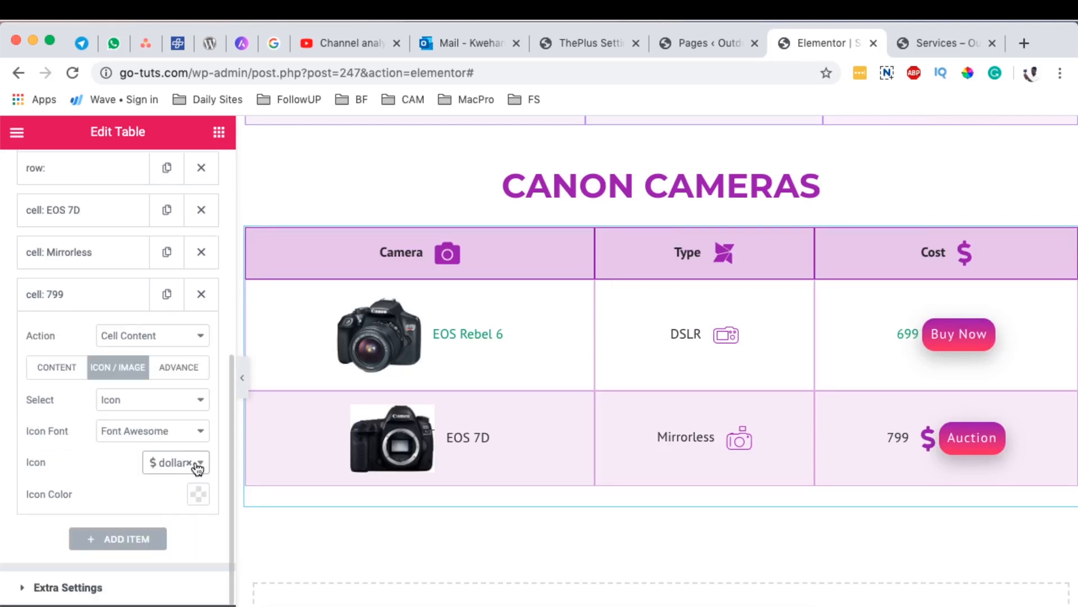
pyautogui.click(189, 463)
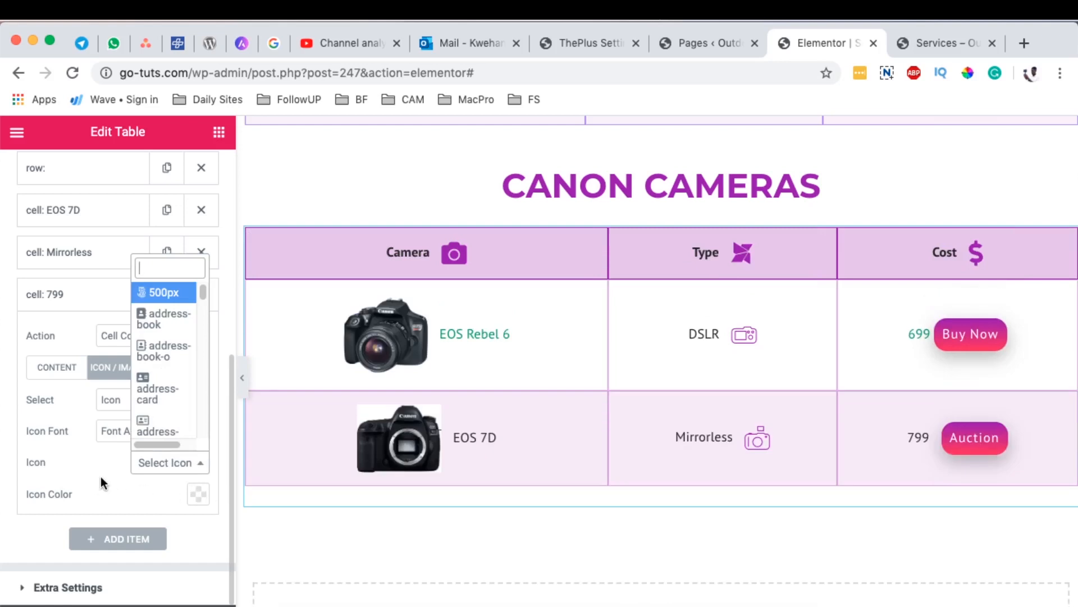
pyautogui.click(100, 476)
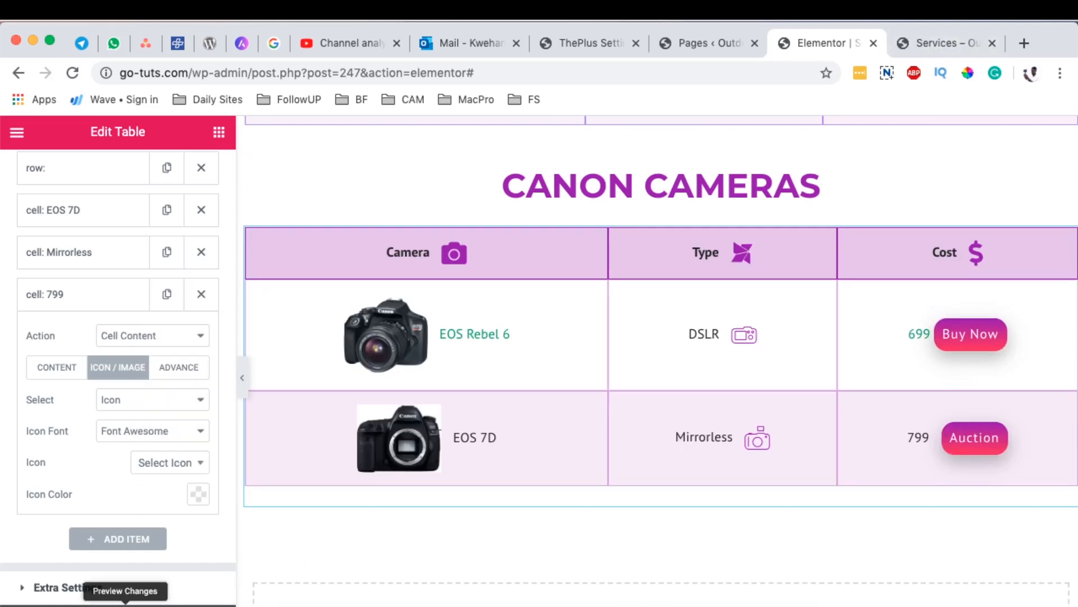
# Step: Preview the page changes, check the Canon Cameras table, and return to the editor
pyautogui.click(125, 600)
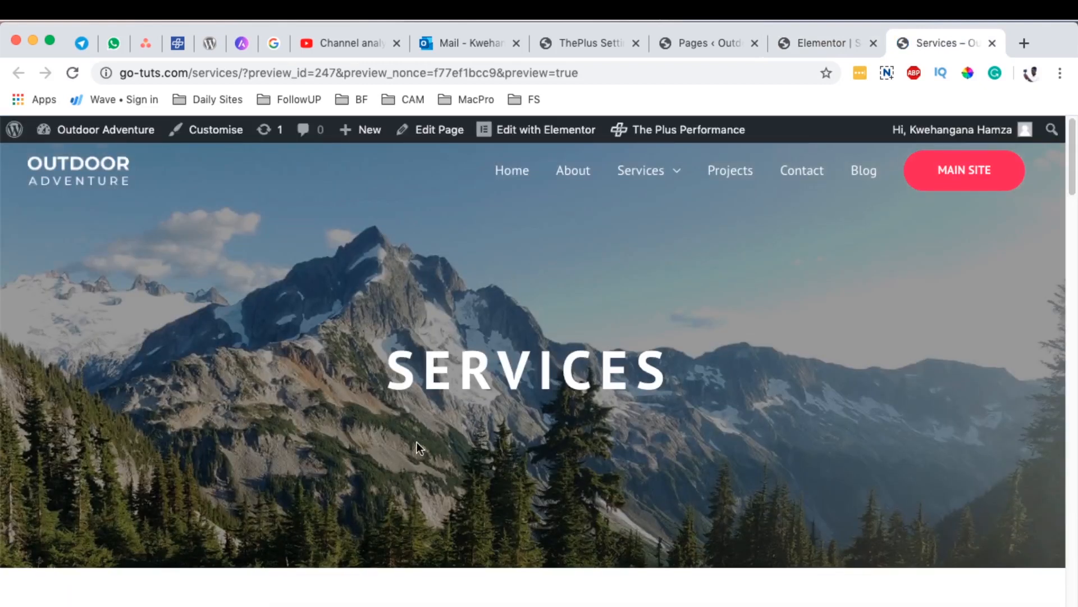
pyautogui.scroll(-20, 416, 442)
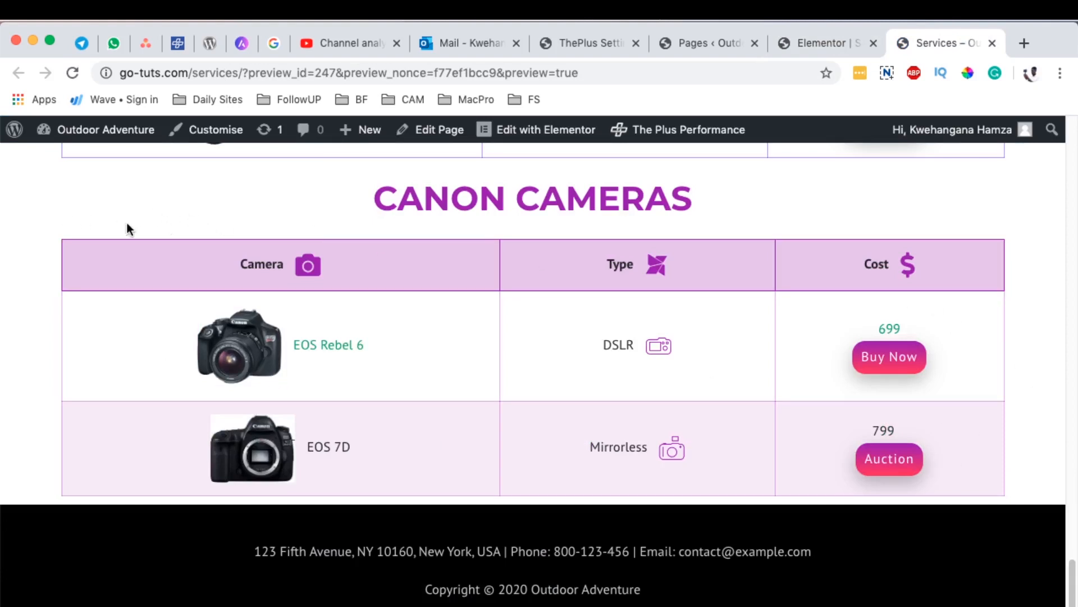
pyautogui.click(813, 44)
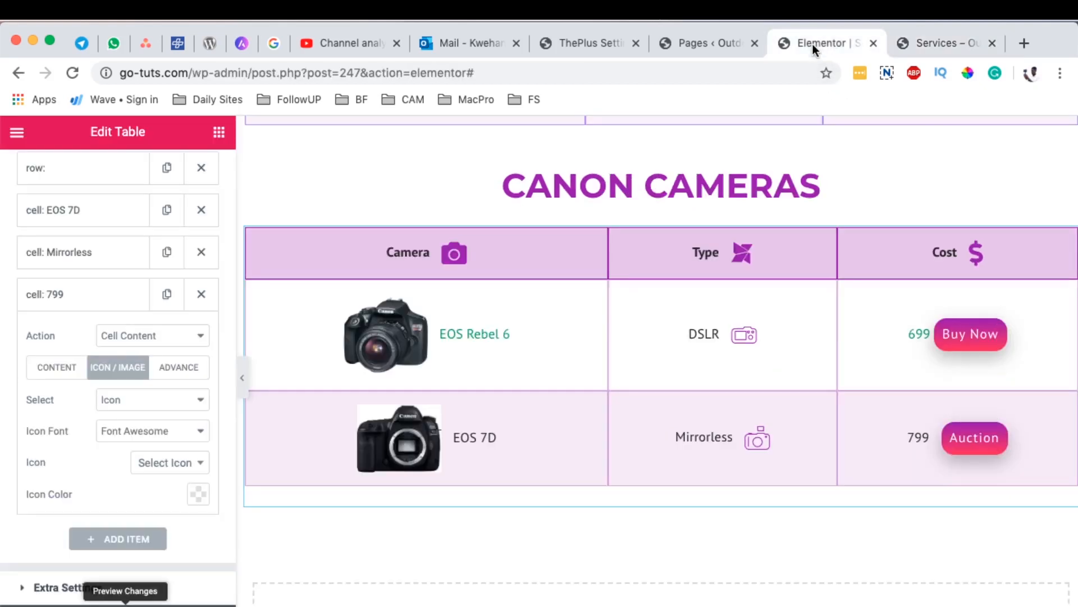
# Step: In the table's extra settings, turn on the searchable, sortable and entry filter dropdown options
pyautogui.scroll(1, 169, 522)
pyautogui.scroll(-1, 116, 551)
pyautogui.scroll(1, 114, 543)
pyautogui.scroll(-1, 113, 543)
pyautogui.click(66, 590)
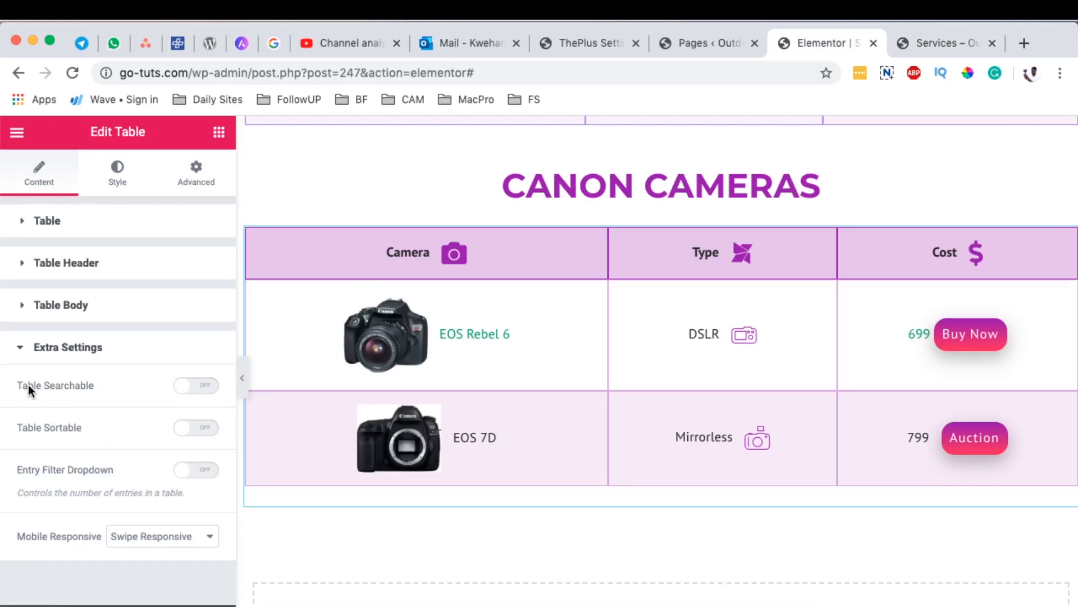
pyautogui.click(209, 388)
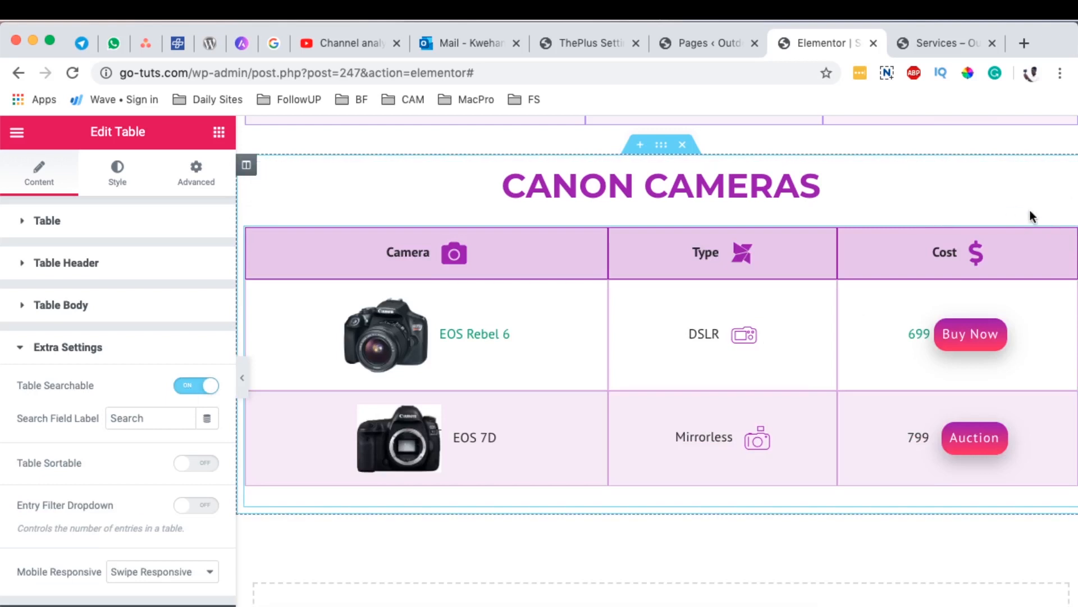
pyautogui.click(184, 471)
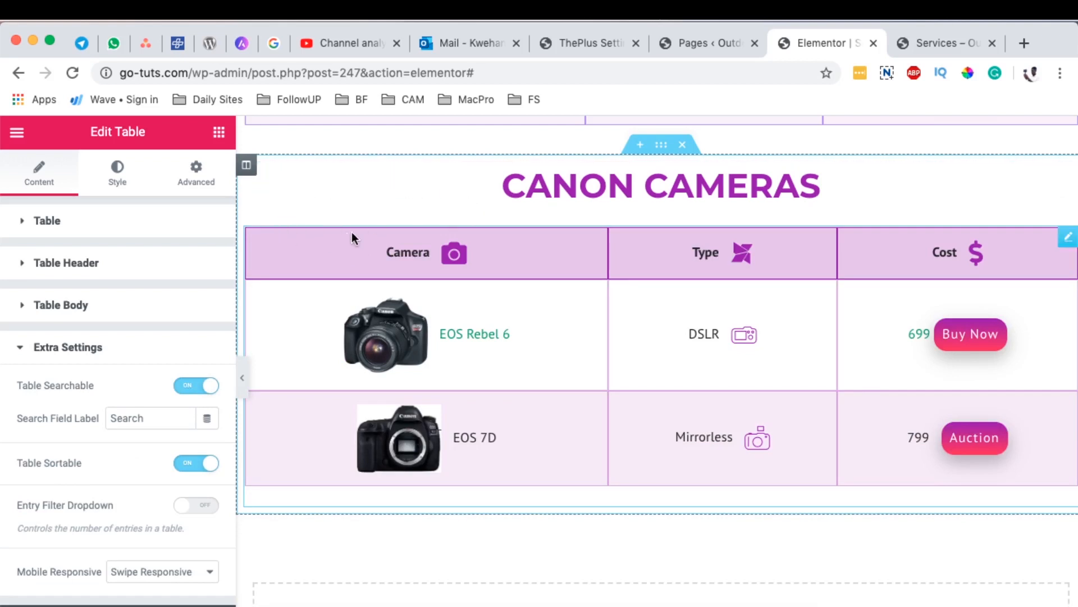
pyautogui.click(45, 509)
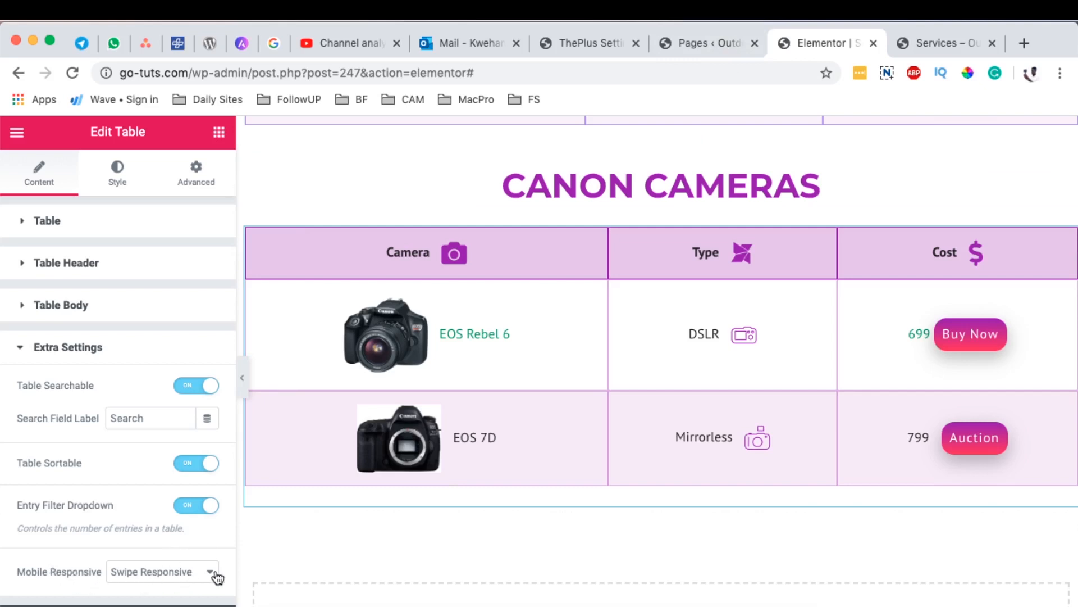
# Step: Switch the editor to the mobile preview and examine how the Canon Cameras table fits a 360px screen
pyautogui.click(197, 575)
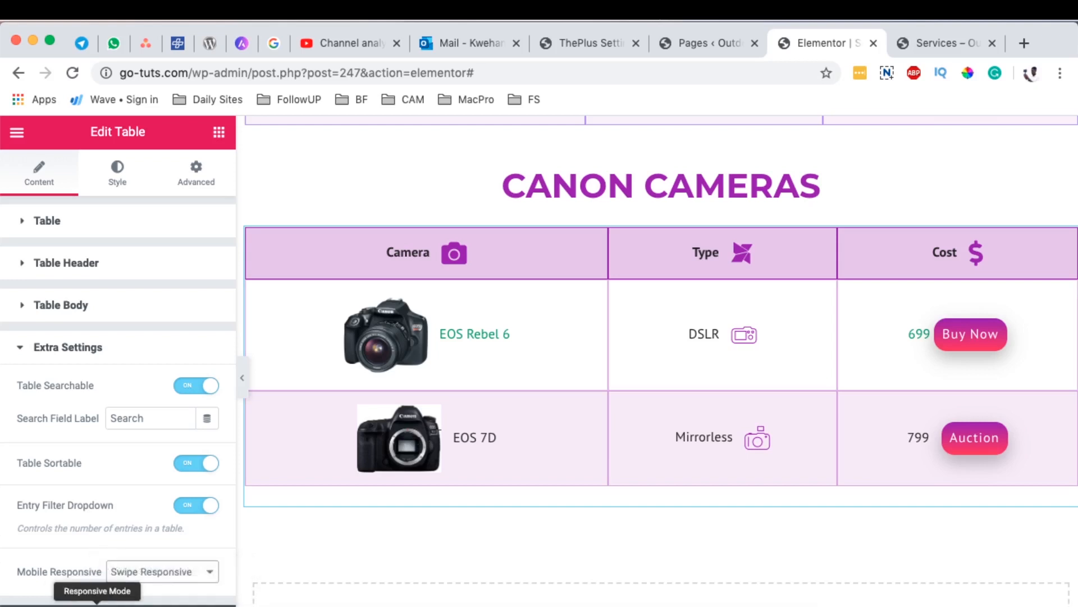
pyautogui.click(97, 605)
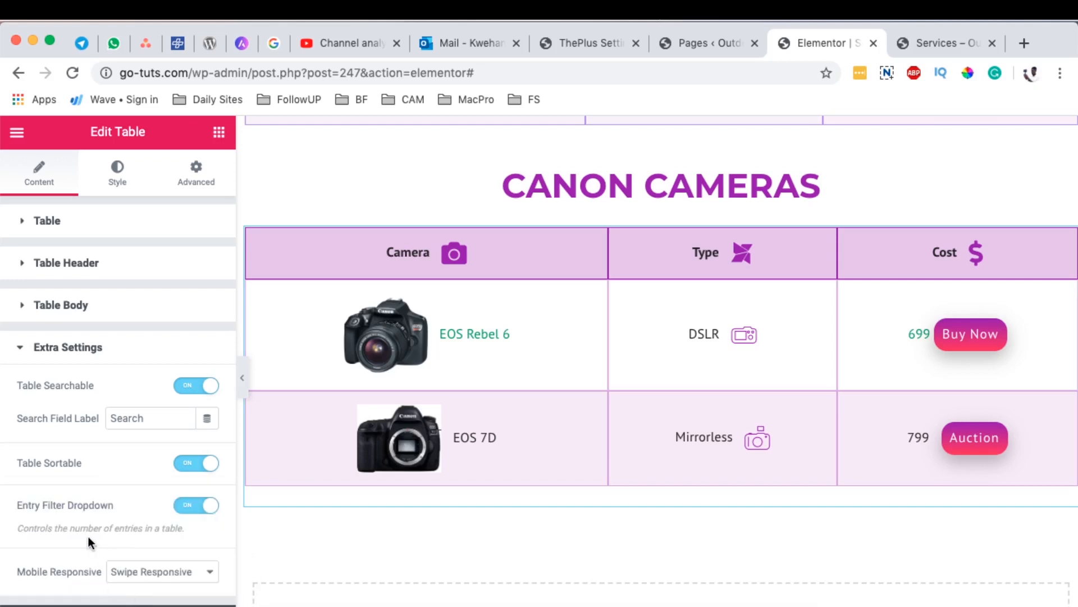
pyautogui.click(96, 602)
pyautogui.click(89, 581)
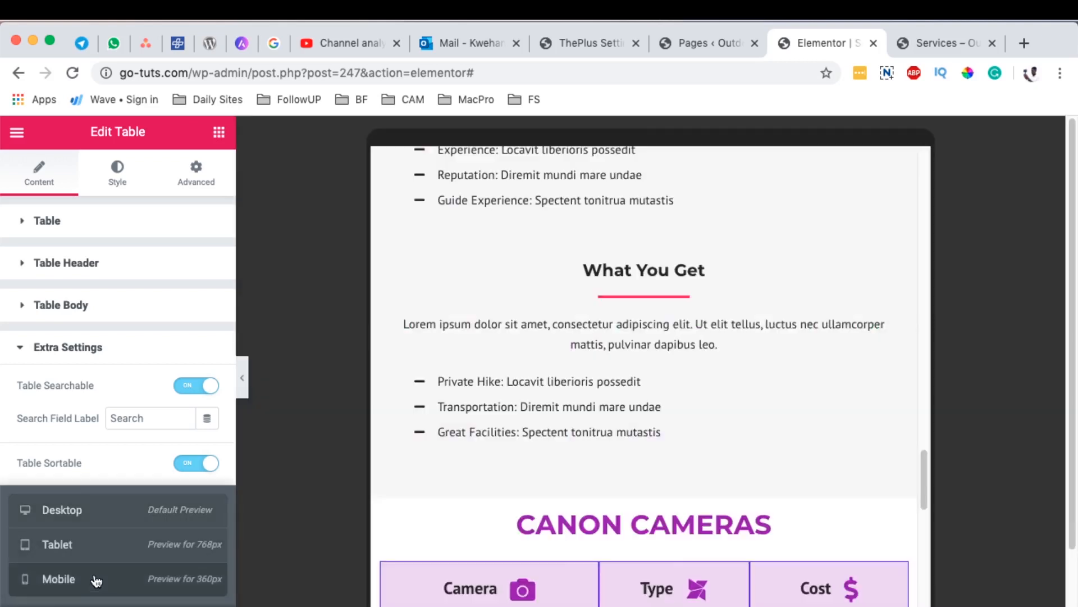
pyautogui.scroll(-6, 639, 487)
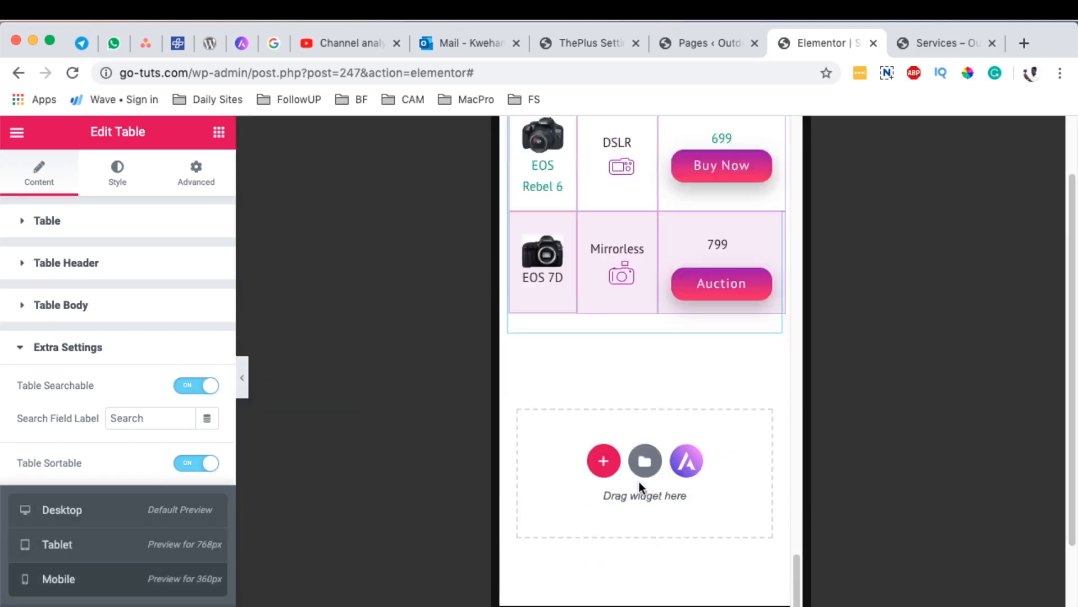
pyautogui.scroll(4, 641, 484)
# Step: Turn off table sorting and set the mobile layout to One by One Responsive
pyautogui.click(55, 471)
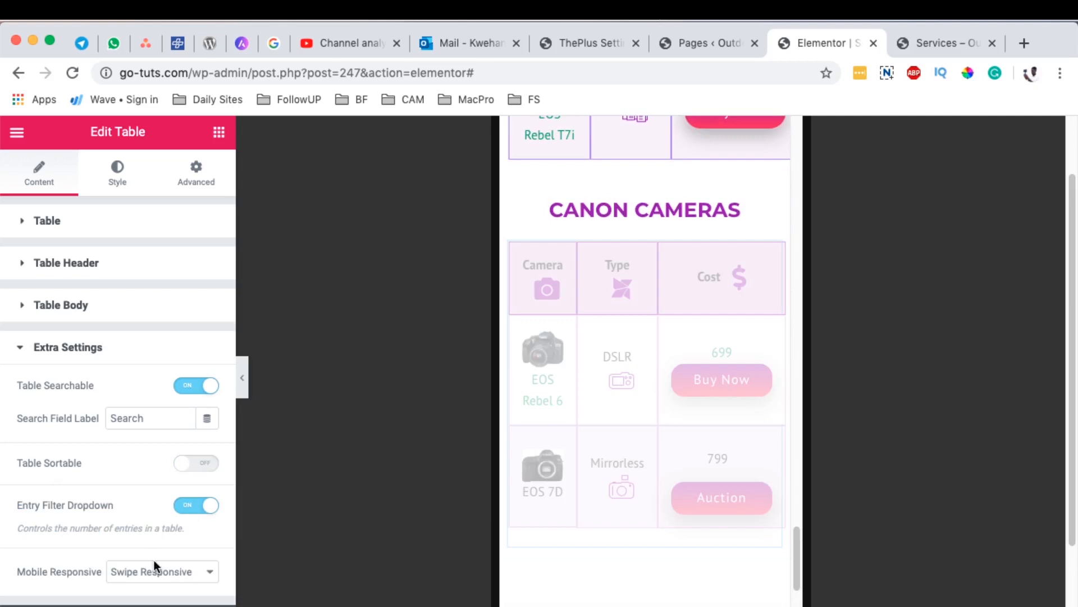
pyautogui.click(158, 573)
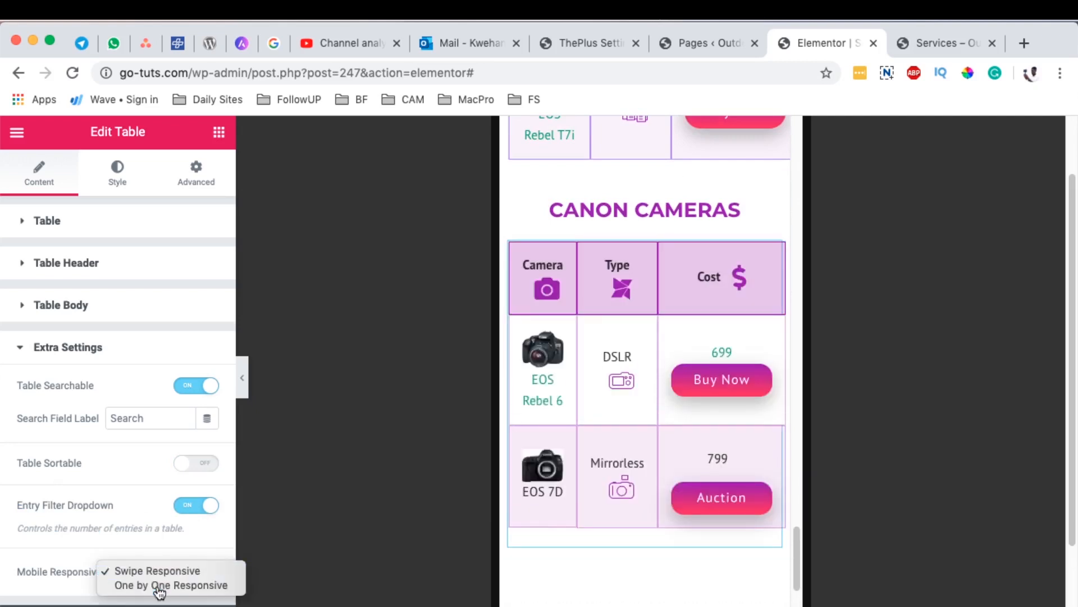
pyautogui.click(159, 586)
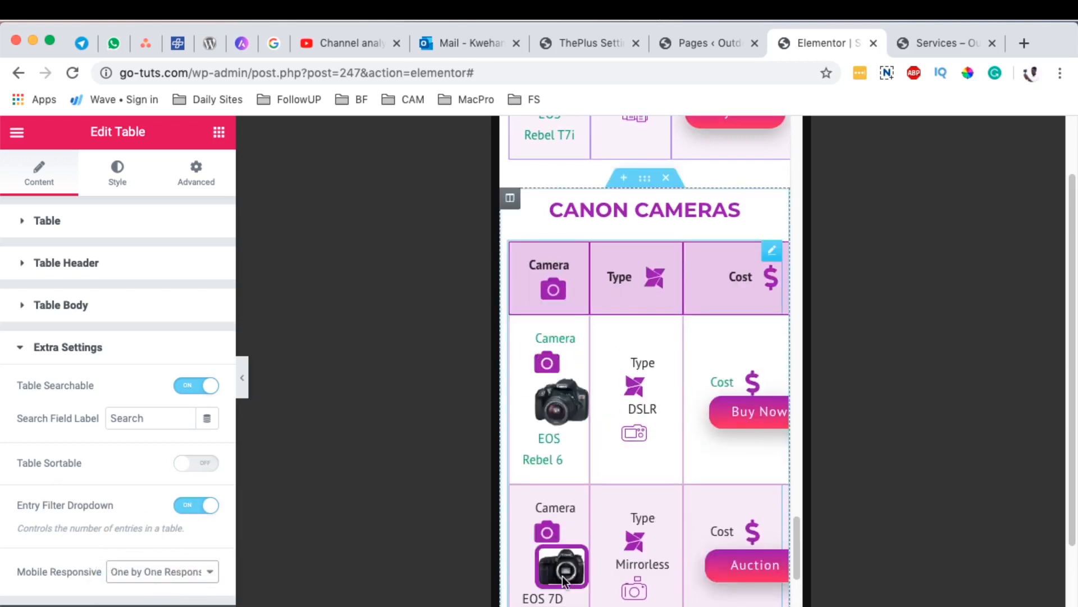
# Step: Check the one-by-one mobile layout and set the table back to Swipe Responsive
pyautogui.scroll(-4, 743, 521)
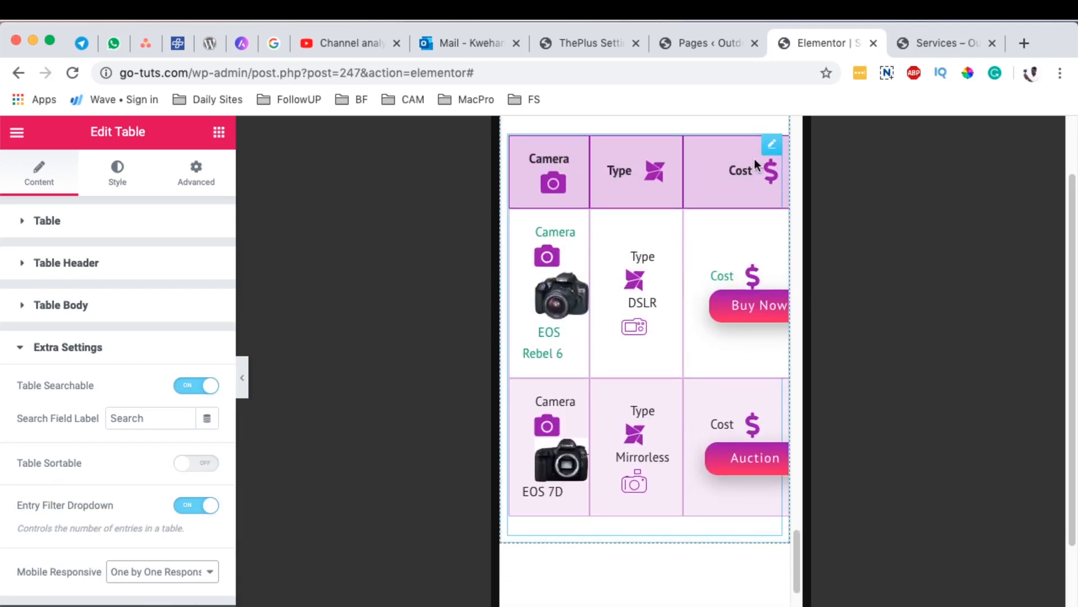
pyautogui.click(174, 564)
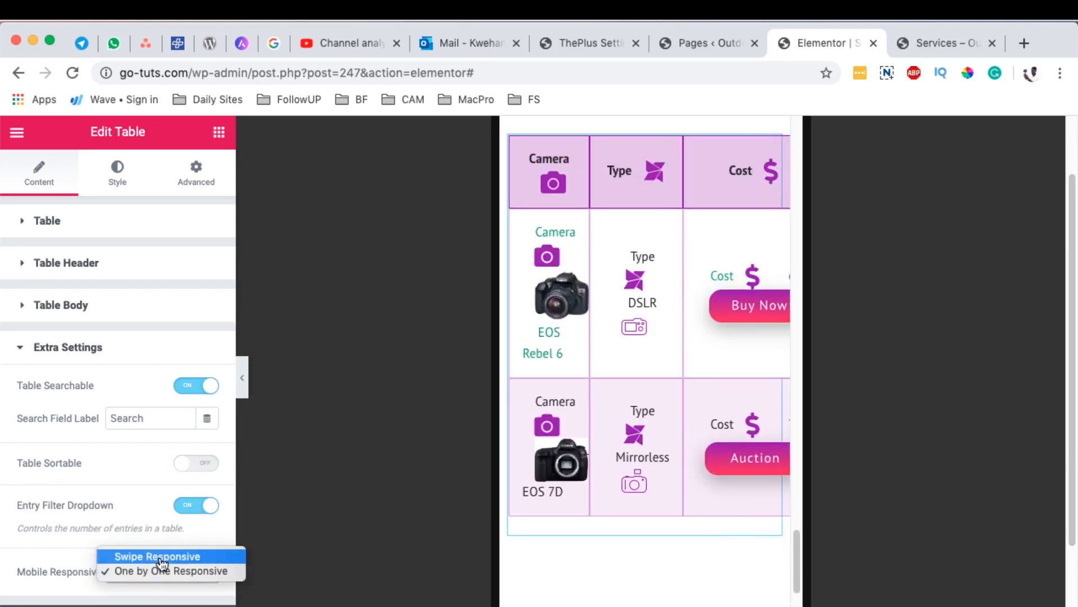
pyautogui.click(161, 558)
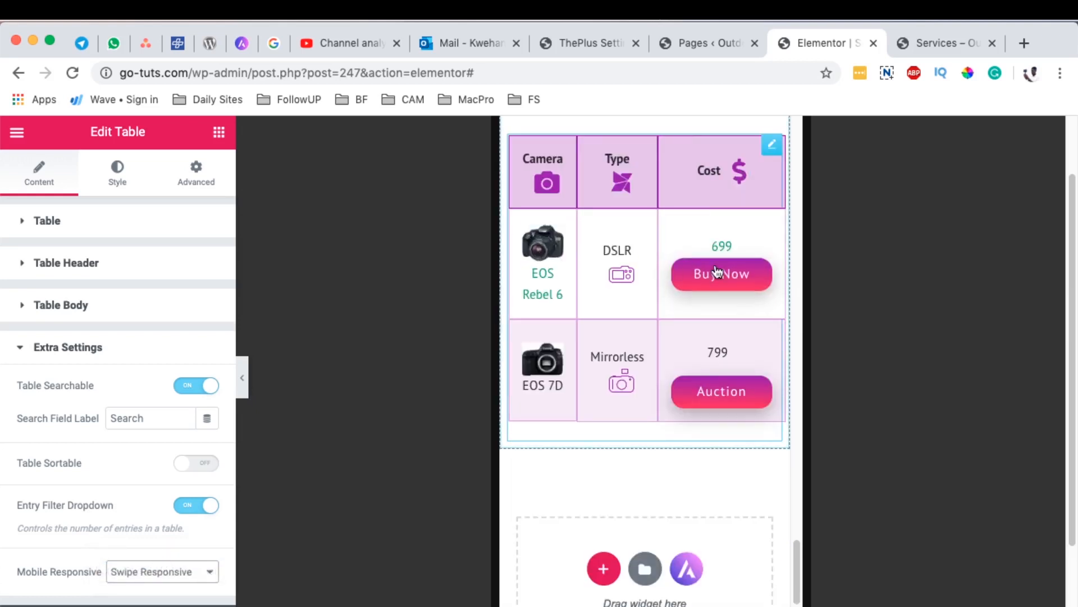
# Step: Turn off the table's entry filter dropdown and return the editor to the desktop preview
pyautogui.scroll(3, 732, 447)
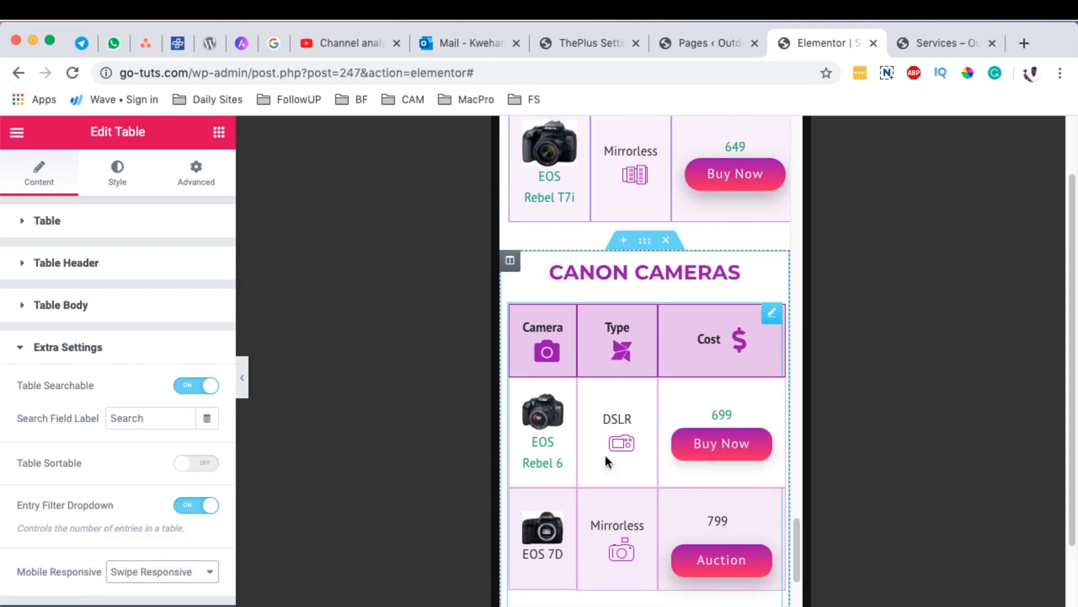
pyautogui.click(182, 512)
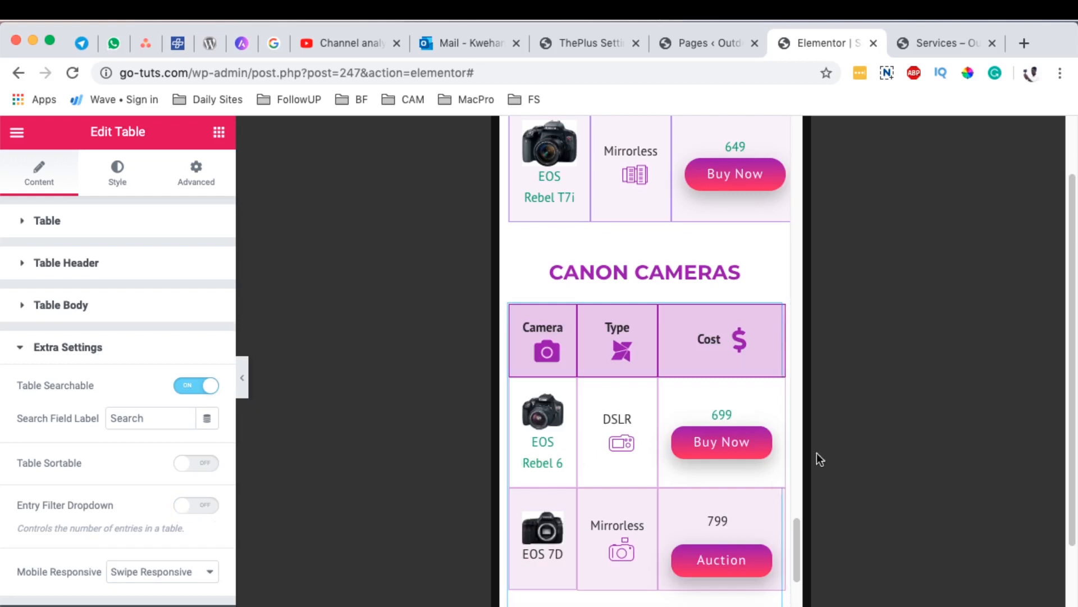
pyautogui.click(97, 602)
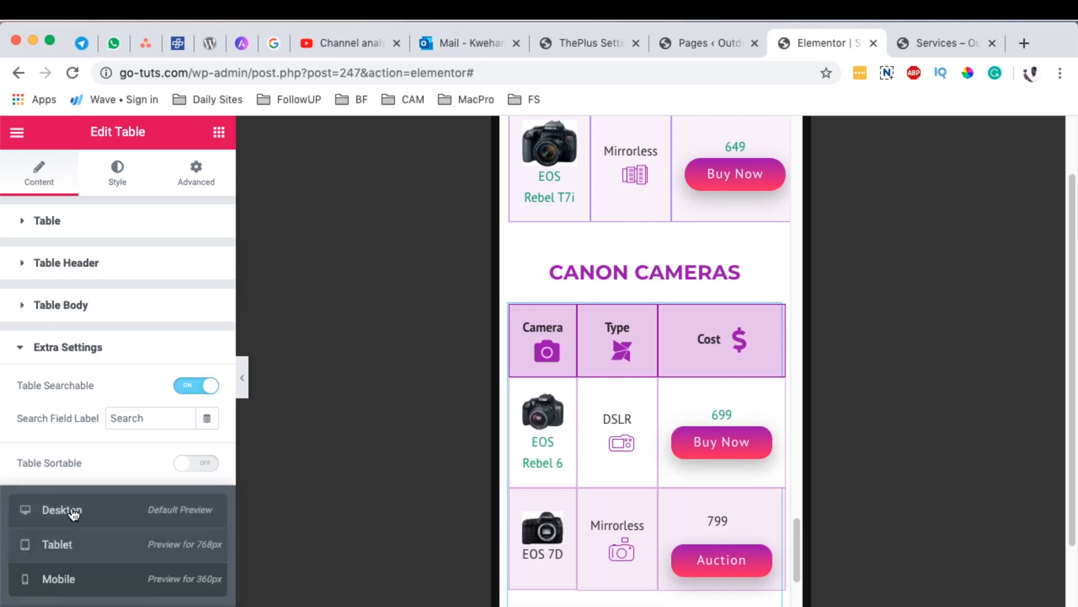
pyautogui.click(73, 508)
pyautogui.scroll(10, 364, 554)
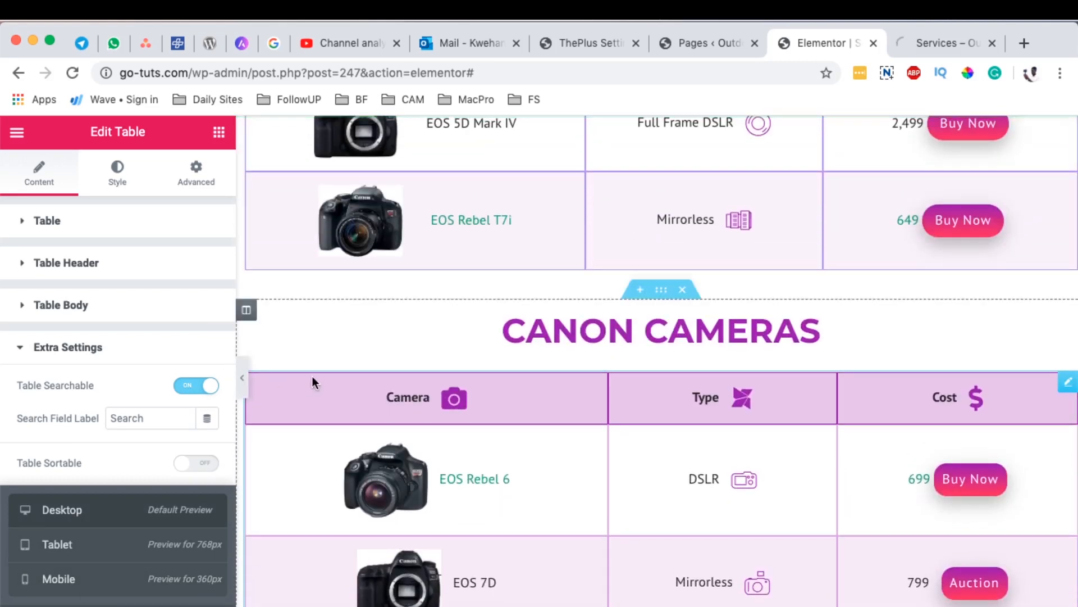
# Step: Review the Canon Cameras table in the Services page preview
pyautogui.click(918, 43)
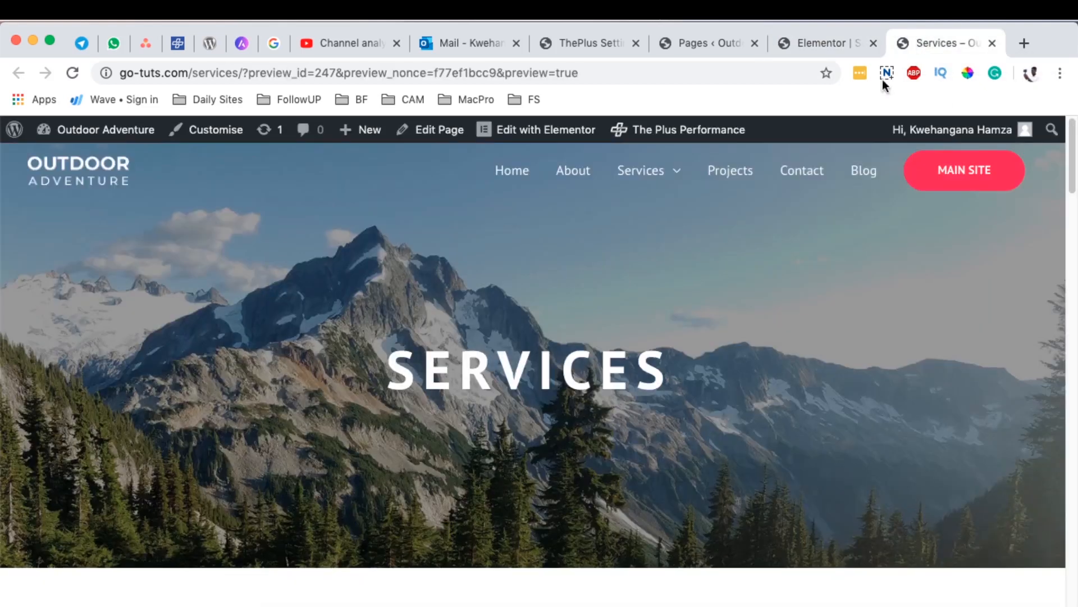
pyautogui.scroll(-15, 837, 460)
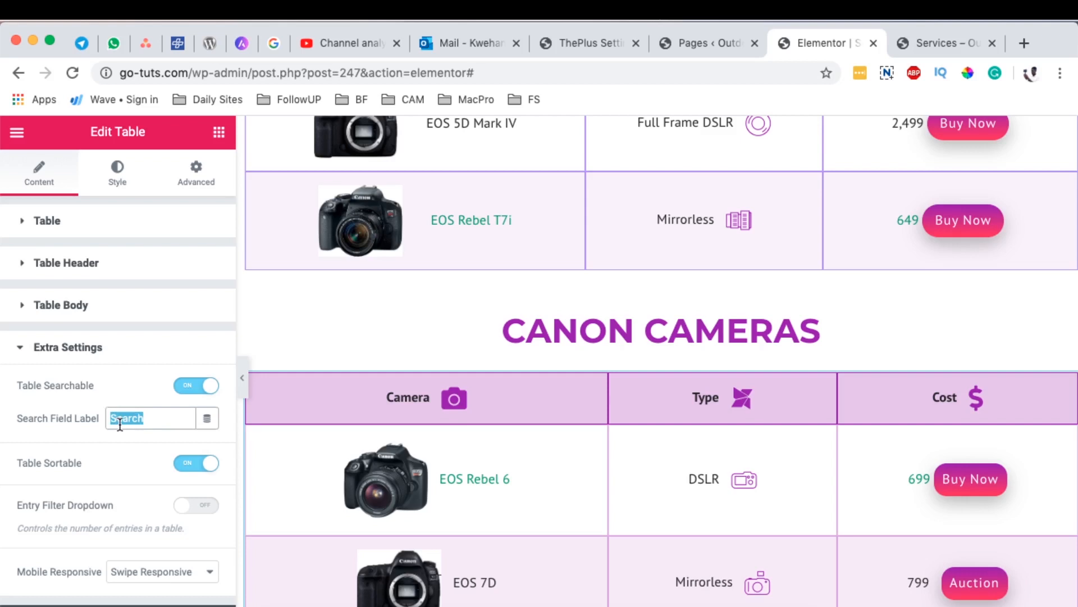
# Step: Set the table's search field label to "Search Cameras" and turn on the entry filter dropdown
pyautogui.press('Right')
pyautogui.write('Cameras')
pyautogui.click(201, 510)
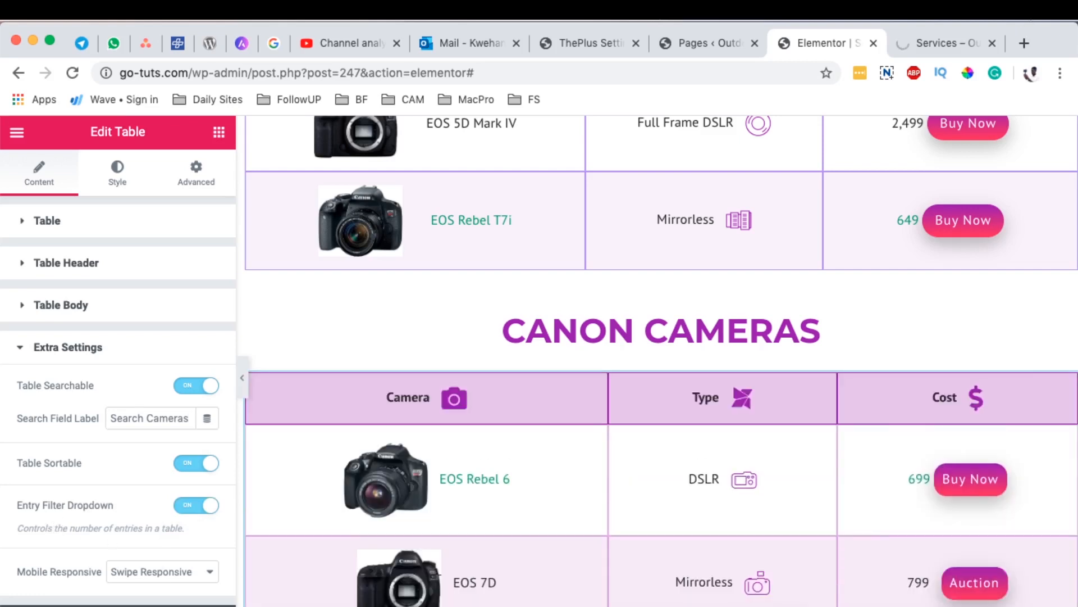
# Step: Open the Services page preview and examine the entry-count options of the Canon Cameras table
pyautogui.click(942, 42)
pyautogui.scroll(-5, 1012, 380)
pyautogui.scroll(-3, 1012, 381)
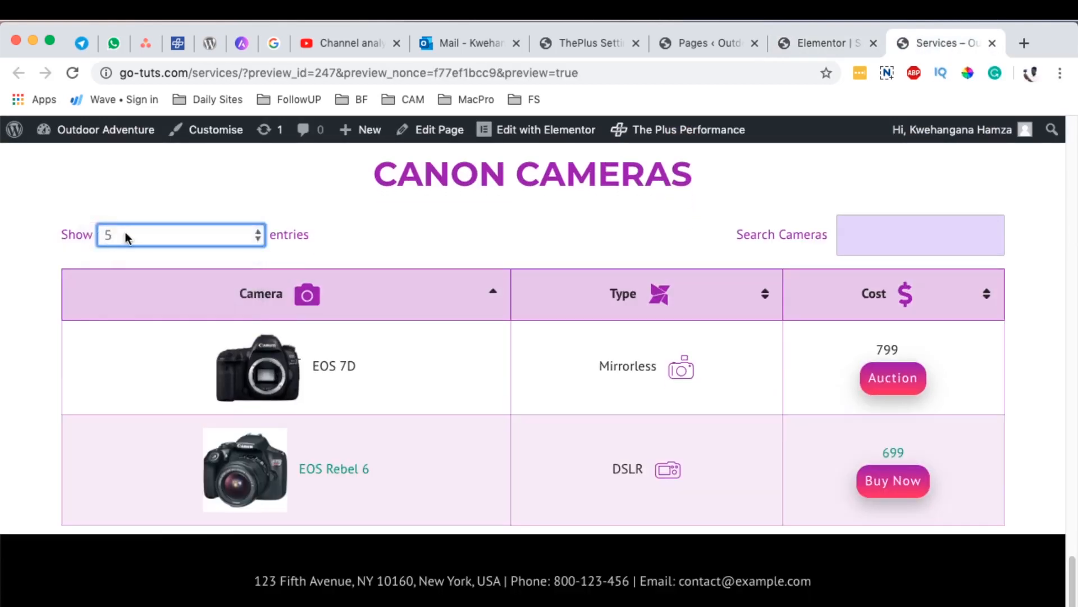
pyautogui.click(160, 232)
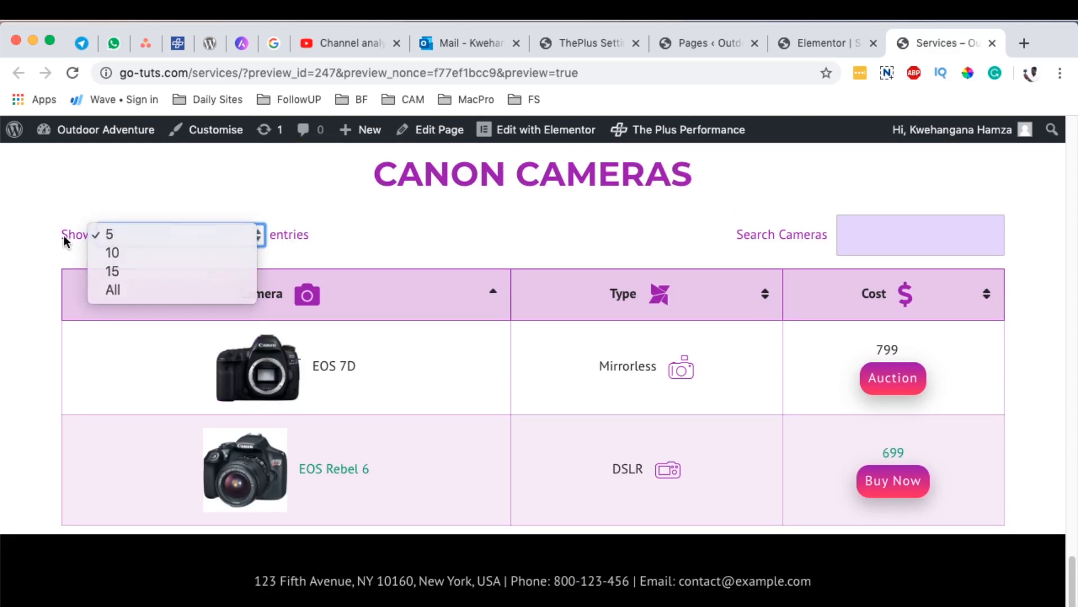
pyautogui.click(62, 234)
pyautogui.click(172, 231)
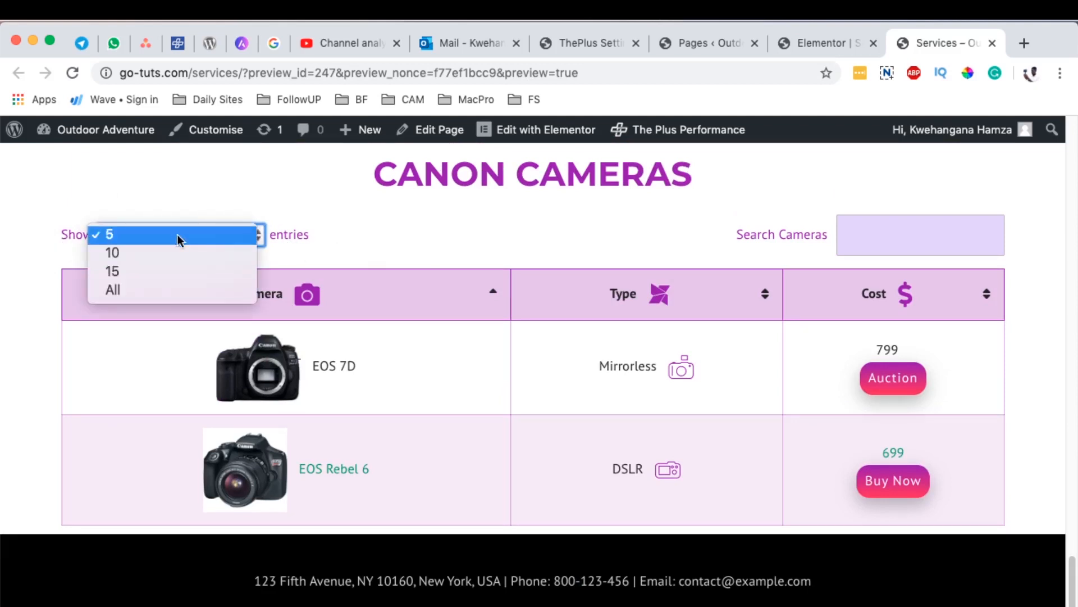
pyautogui.click(906, 236)
# Step: Test the Canon Cameras table search by filtering for "mir"
pyautogui.click(916, 230)
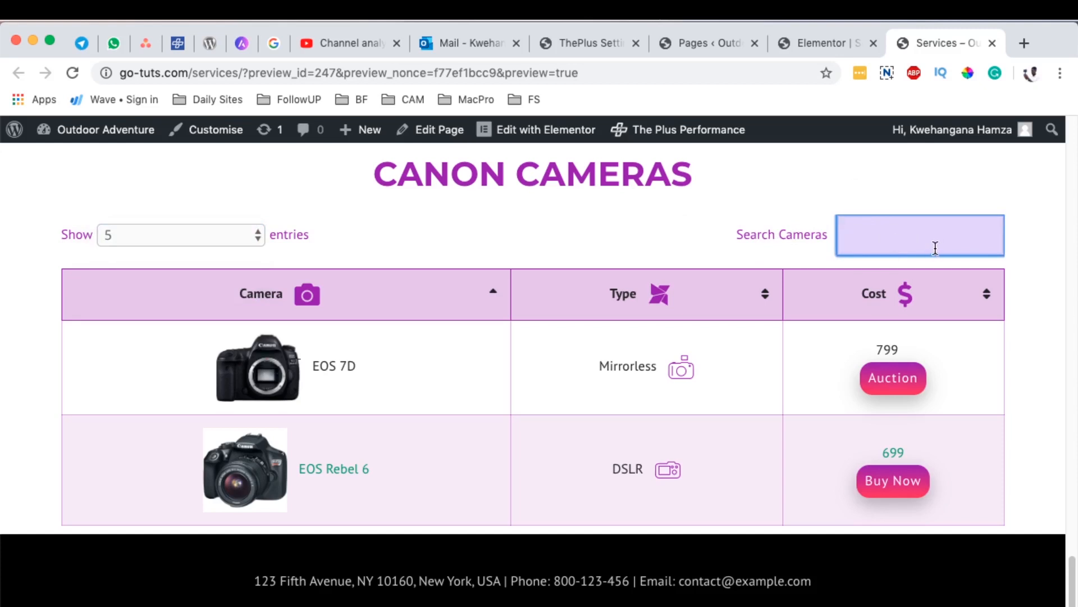
pyautogui.write('mi')
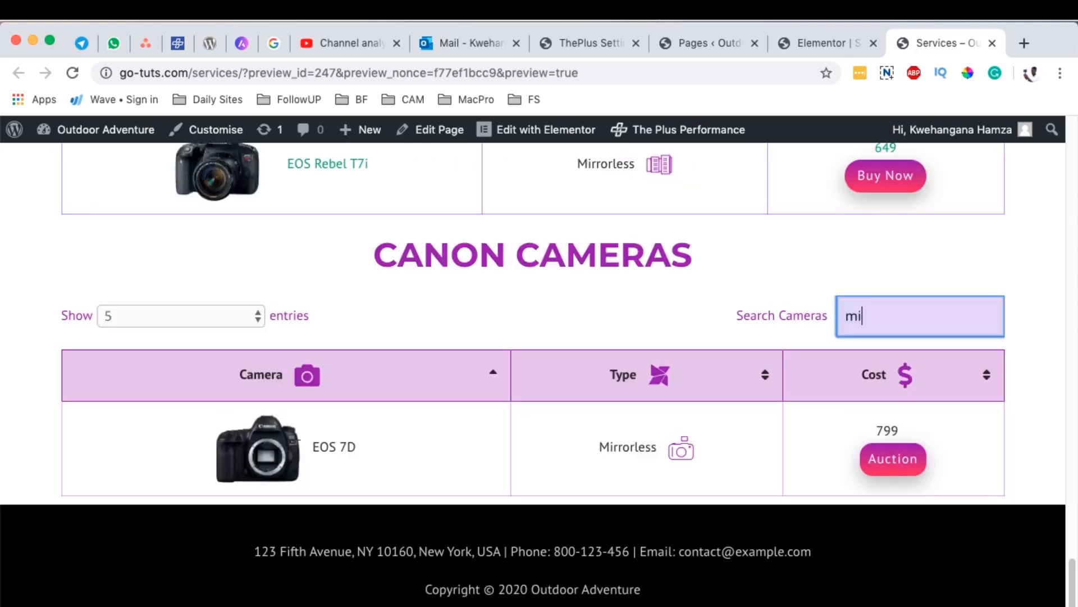
pyautogui.write('r')
pyautogui.click(619, 447)
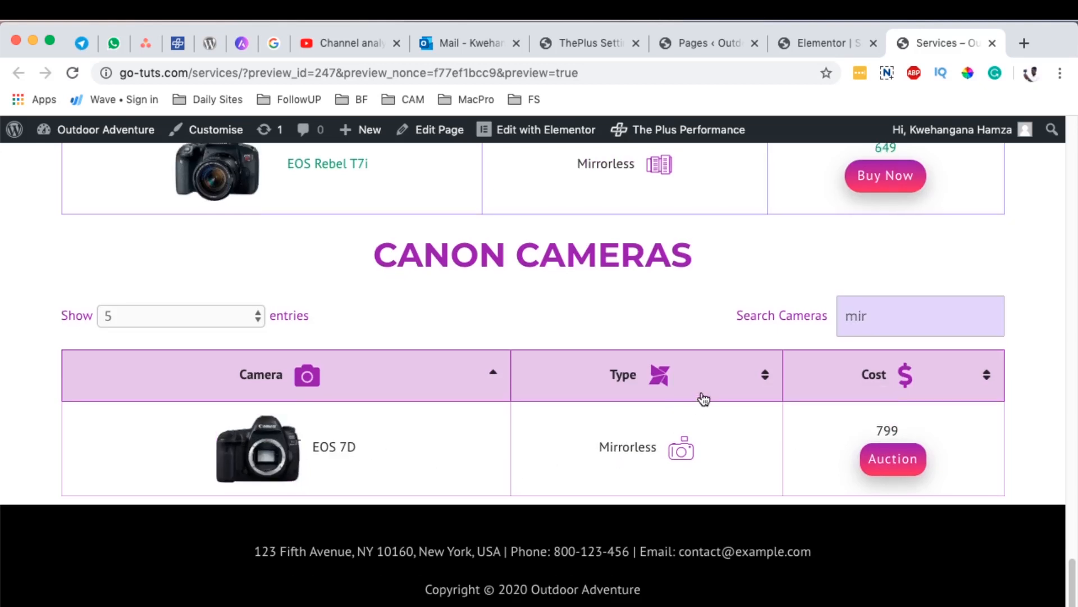
# Step: Replace the table search term with "7d" and clear the search field again
pyautogui.moveTo(878, 312); pyautogui.dragTo(825, 316)
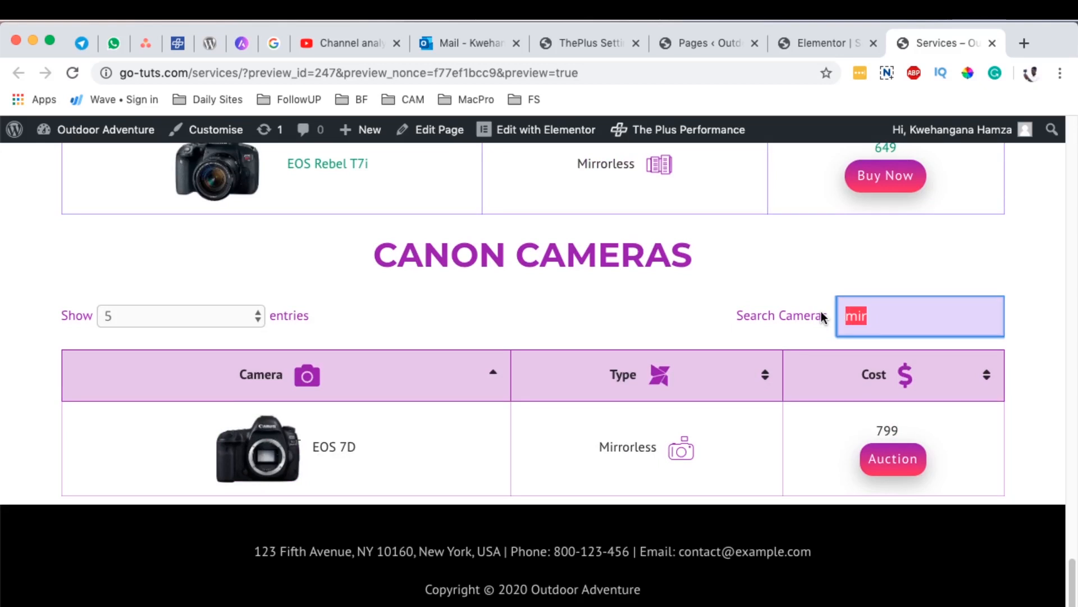
pyautogui.press('BackSpace')
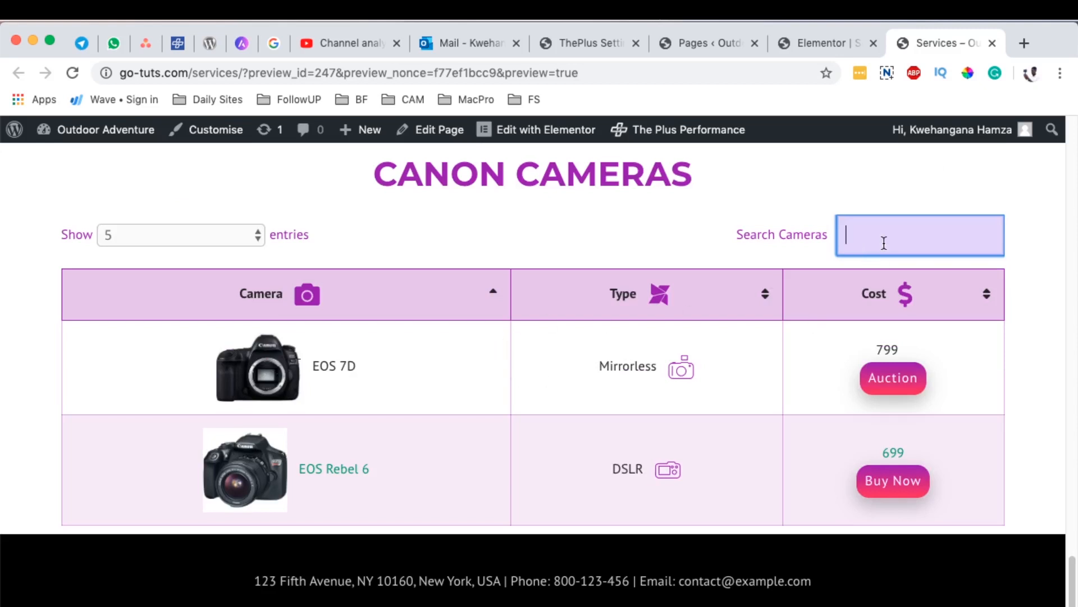
pyautogui.write('7d')
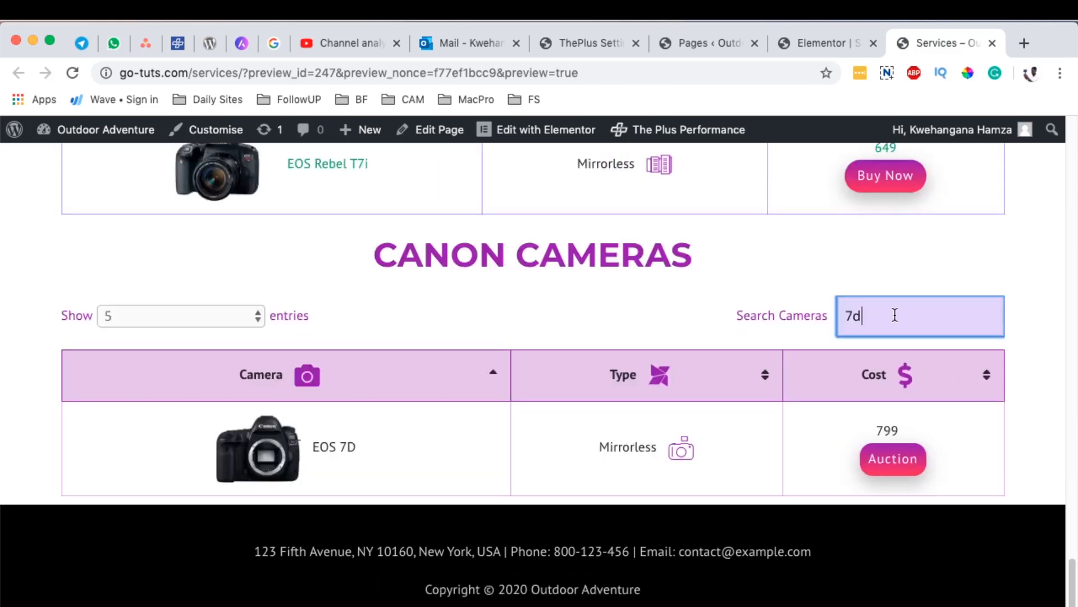
pyautogui.press('BackSpace')
pyautogui.press('BackSpace')
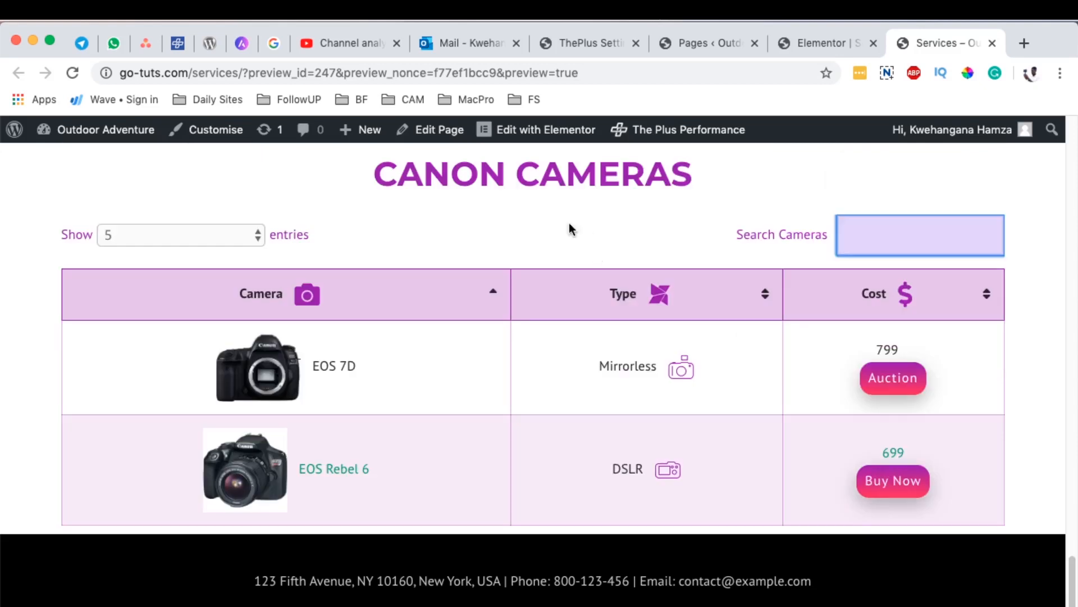
# Step: Test sorting the Canon Cameras table by the Camera, Cost and Type columns in both directions
pyautogui.click(493, 294)
pyautogui.click(494, 294)
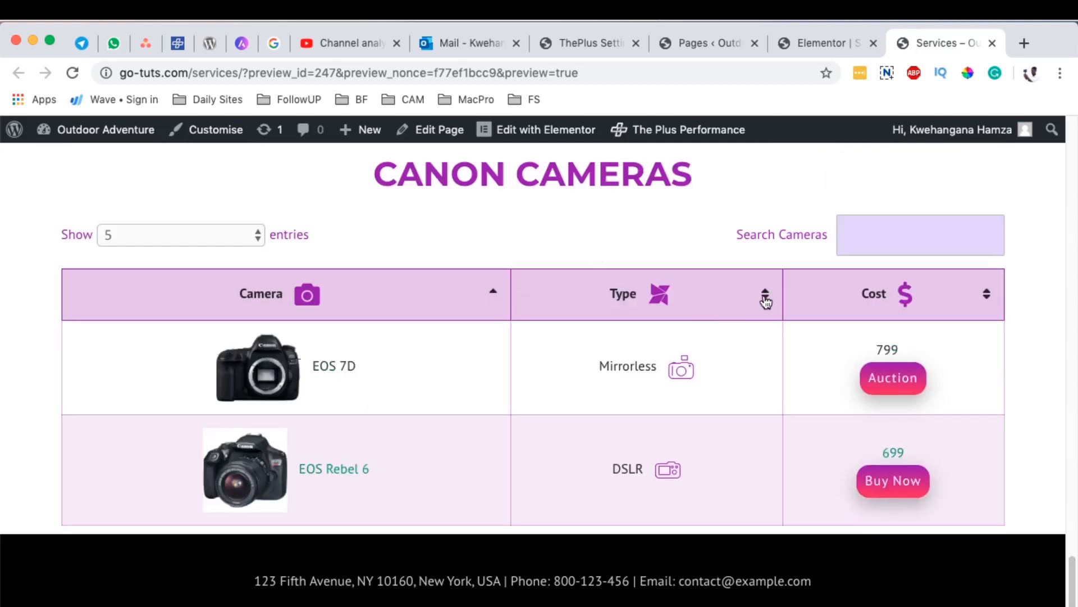
pyautogui.click(993, 298)
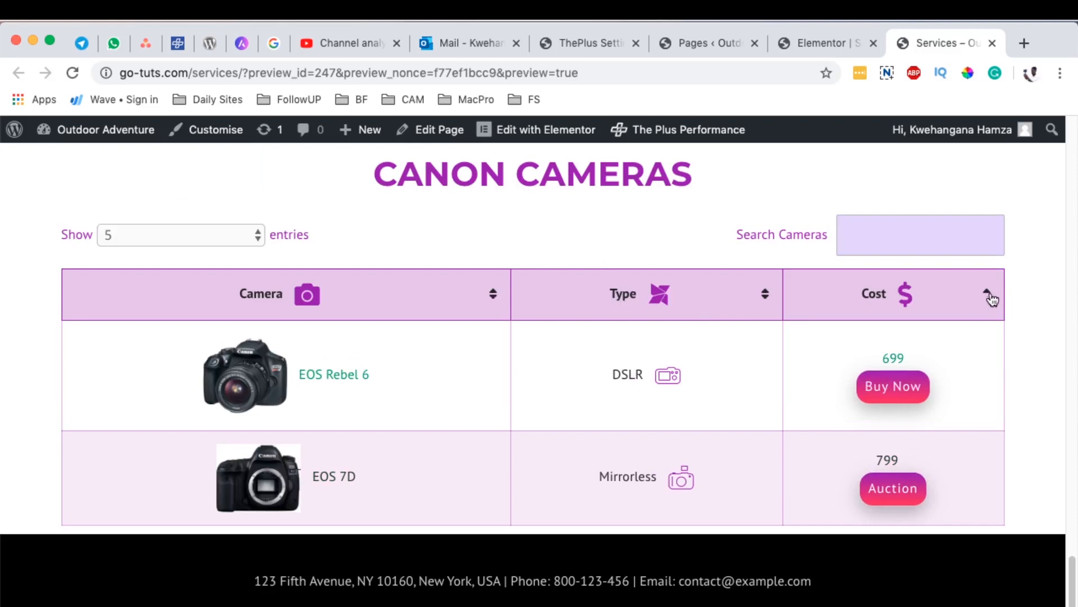
pyautogui.click(988, 296)
pyautogui.click(761, 296)
pyautogui.click(761, 296)
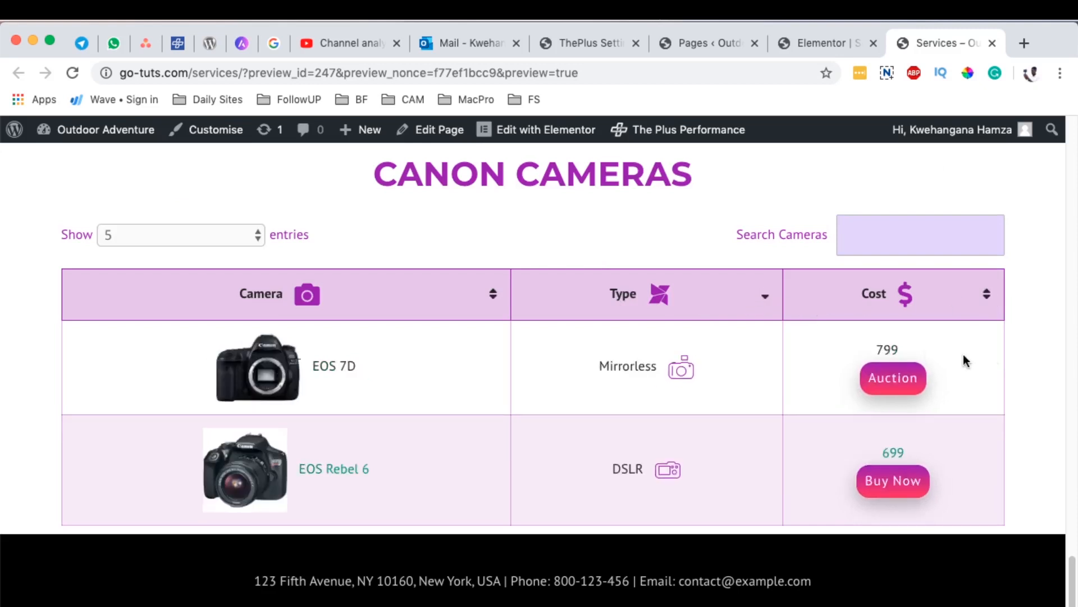
pyautogui.scroll(-1, 1031, 345)
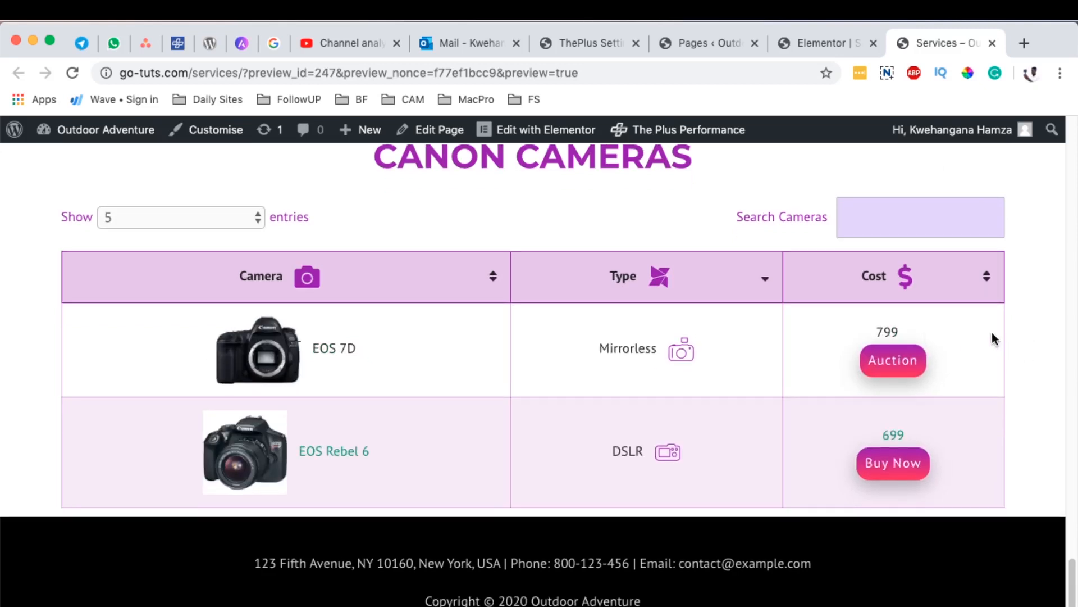
# Step: Switch to the Elementor editor, check the Canon Cameras table in the tablet and mobile previews, and return to desktop
pyautogui.click(807, 48)
pyautogui.scroll(-4, 641, 405)
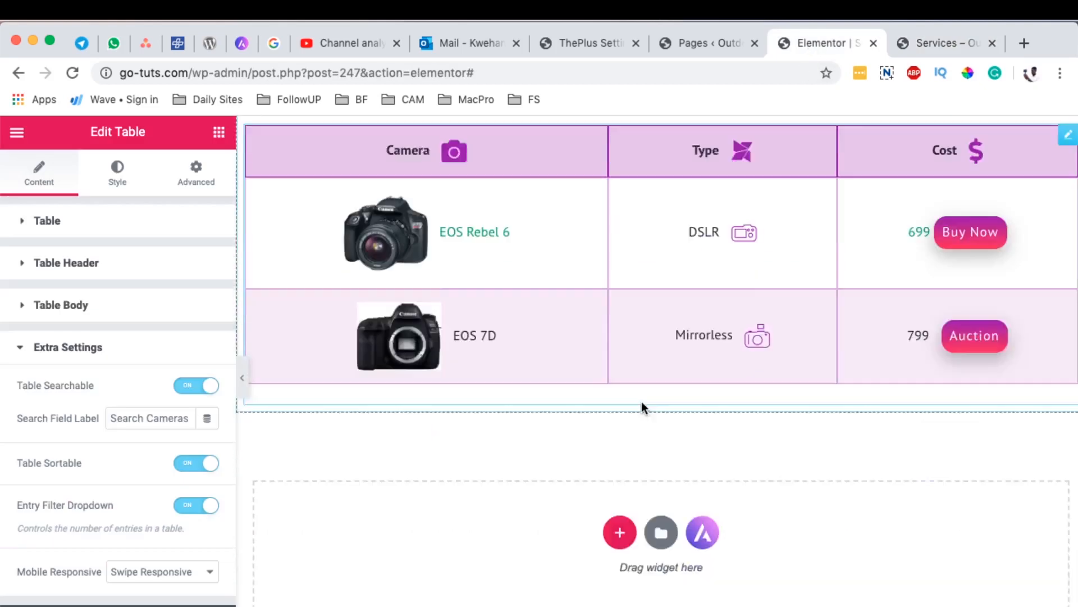
pyautogui.click(94, 598)
pyautogui.click(72, 547)
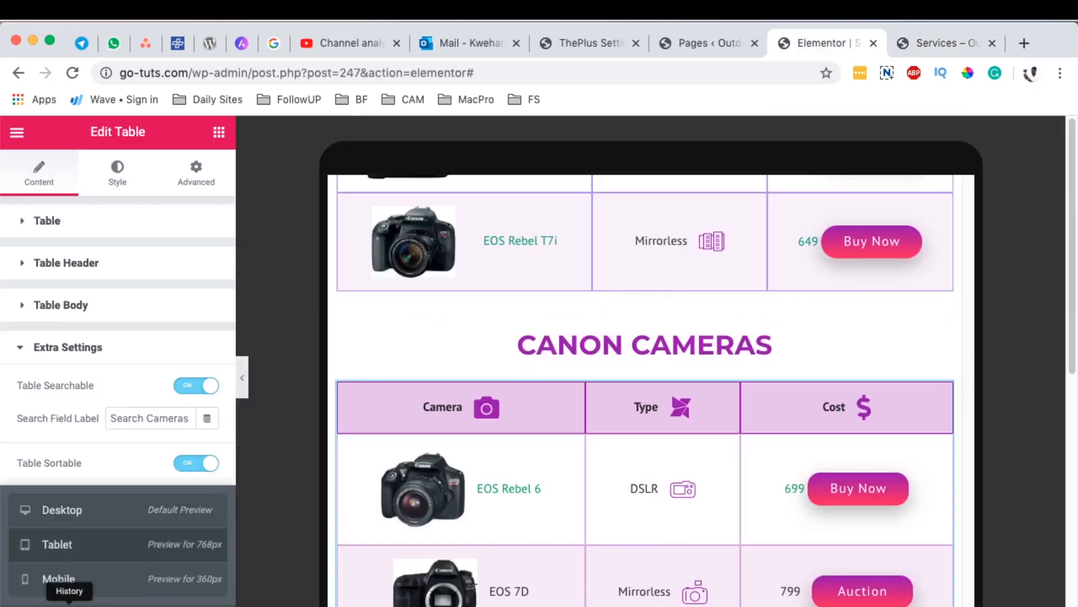
pyautogui.click(58, 578)
pyautogui.scroll(-1, 769, 501)
pyautogui.scroll(7, 769, 500)
pyautogui.click(65, 547)
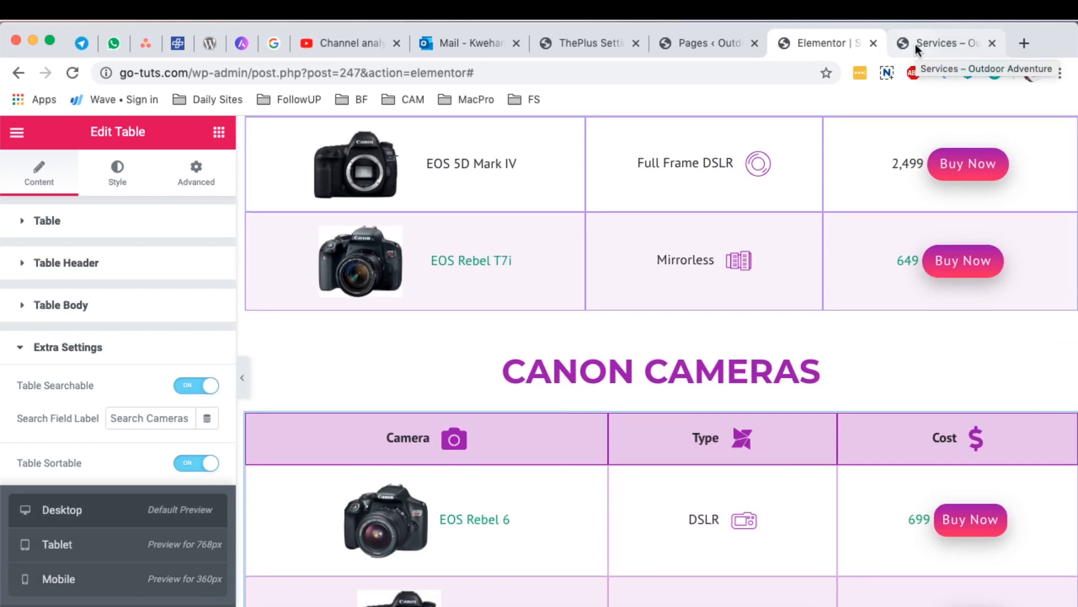
pyautogui.scroll(-5, 444, 394)
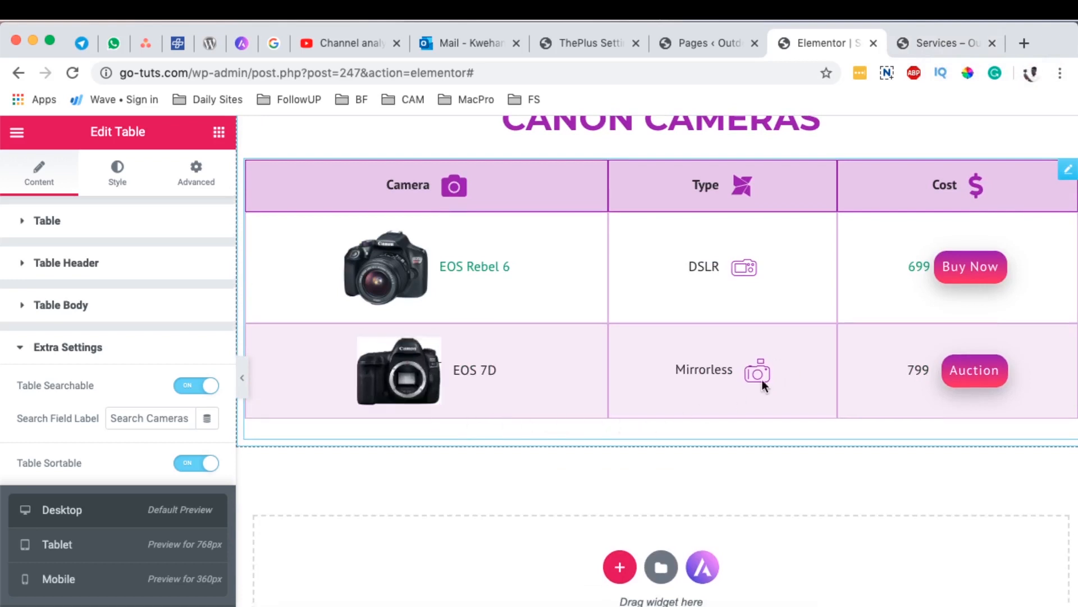
pyautogui.scroll(3, 711, 302)
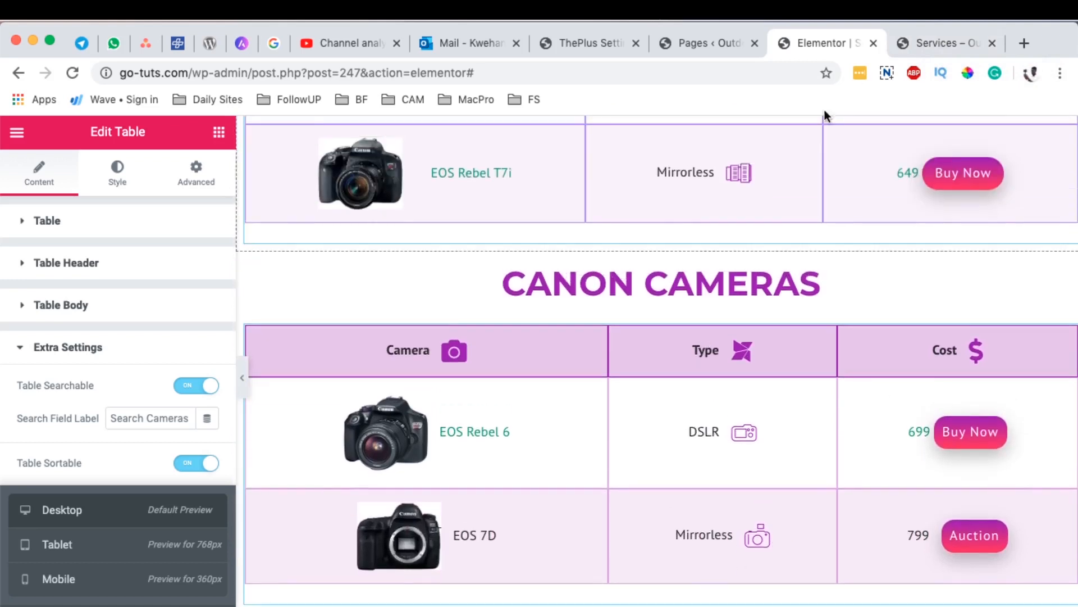
# Step: Return to the Services page preview and sort the Canon Cameras table by the Camera column
pyautogui.click(931, 40)
pyautogui.click(931, 226)
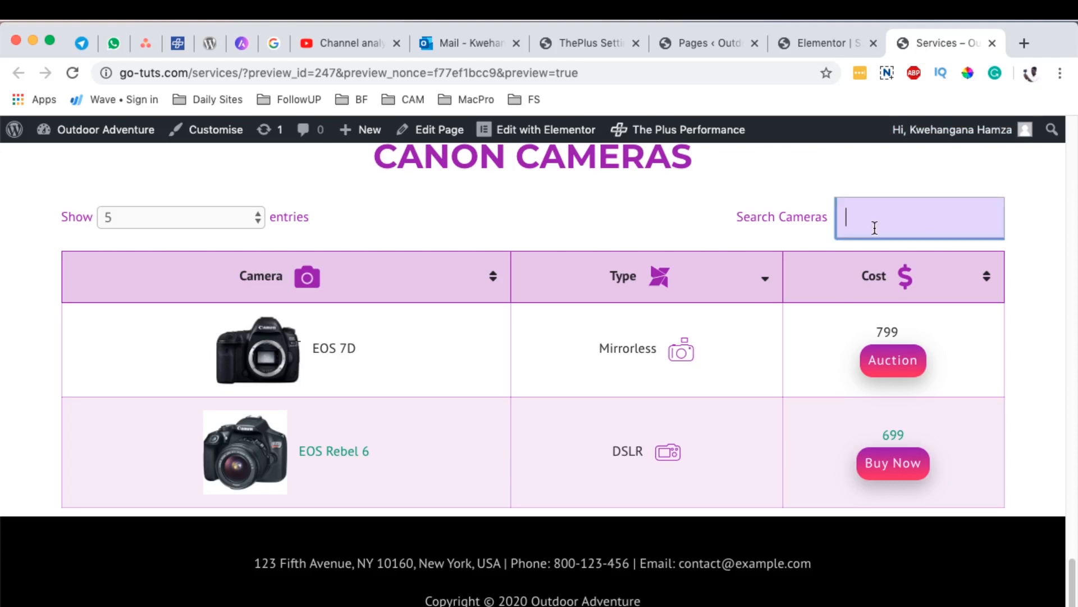
pyautogui.click(64, 266)
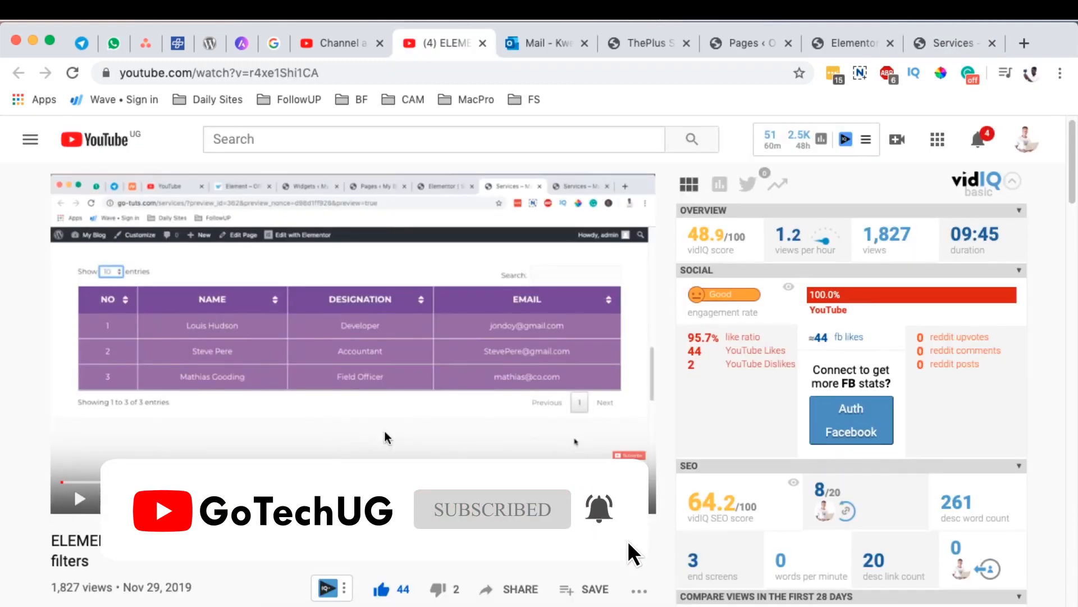
# Step: Switch from the YouTube comments back to the Services page preview and review the finished Canon Cameras table
pyautogui.click(931, 43)
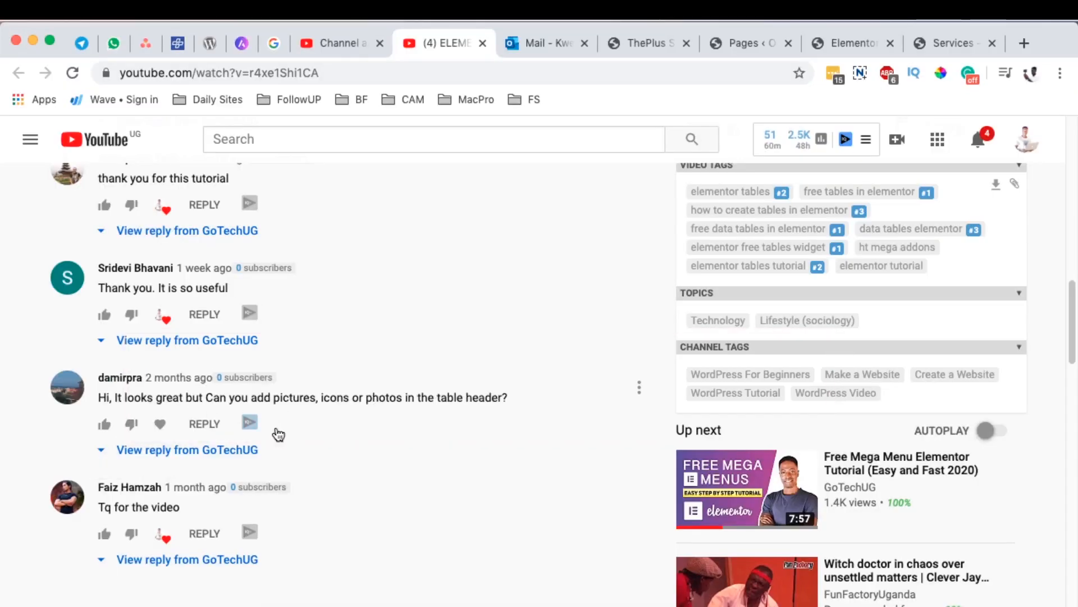
pyautogui.click(934, 39)
pyautogui.scroll(1, 500, 345)
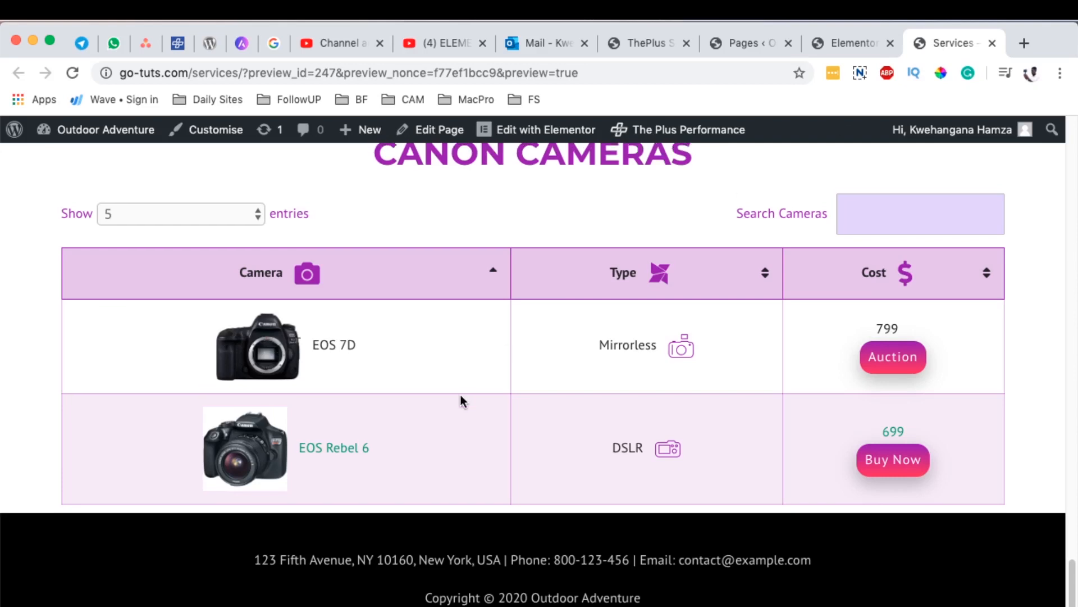
pyautogui.scroll(1, 460, 403)
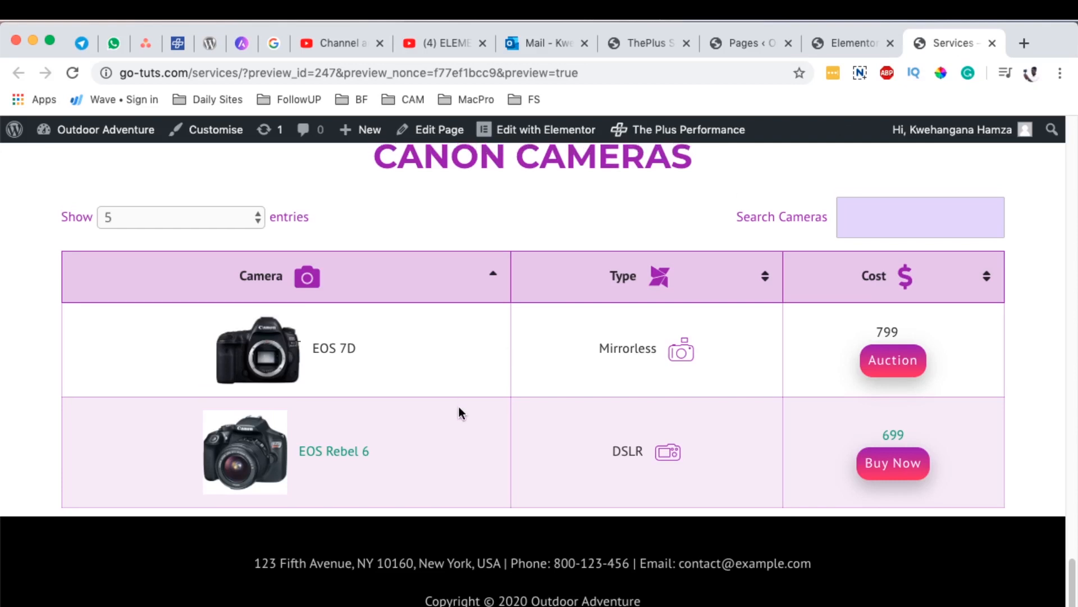